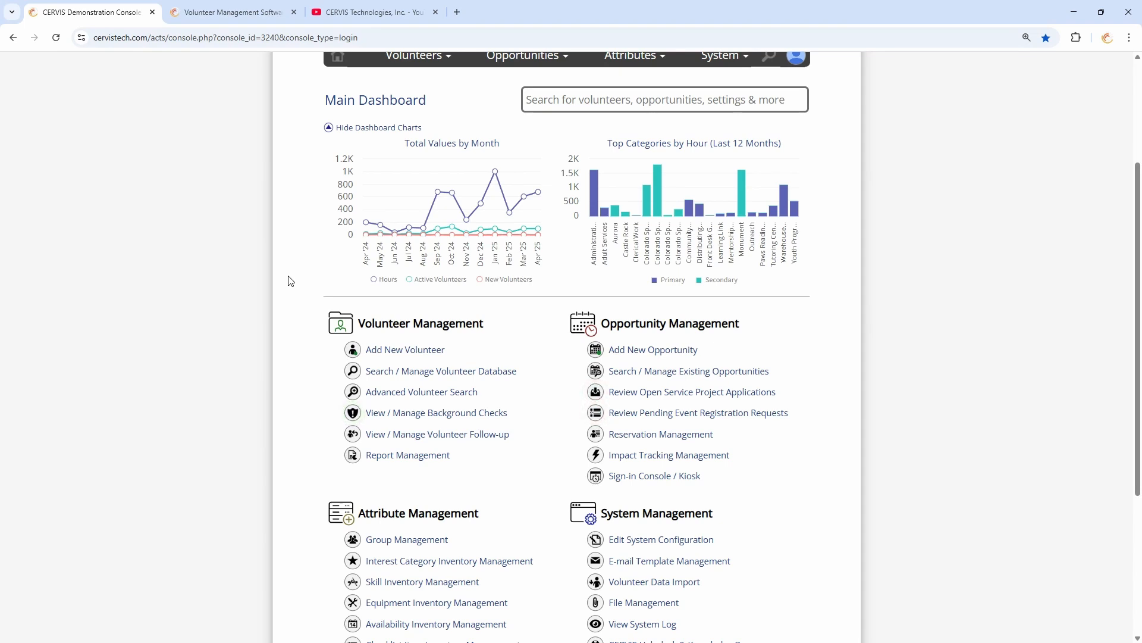
# Open the form for adding a new opportunity from the main dashboard.
pyautogui.scroll(3, 289, 282)
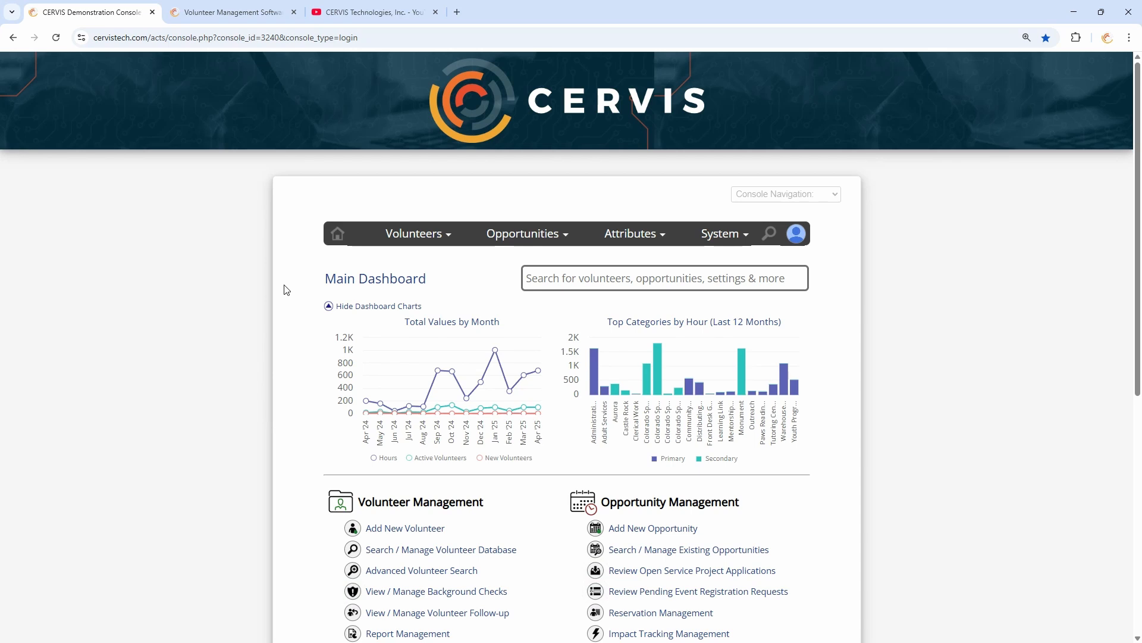
pyautogui.scroll(-2, 287, 290)
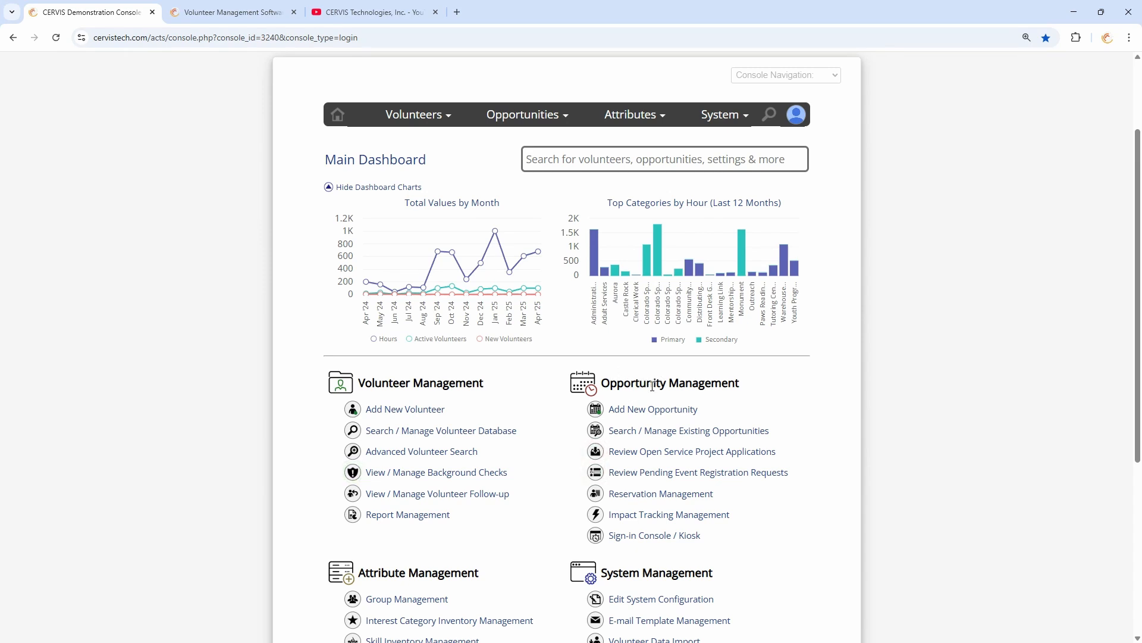
pyautogui.click(684, 414)
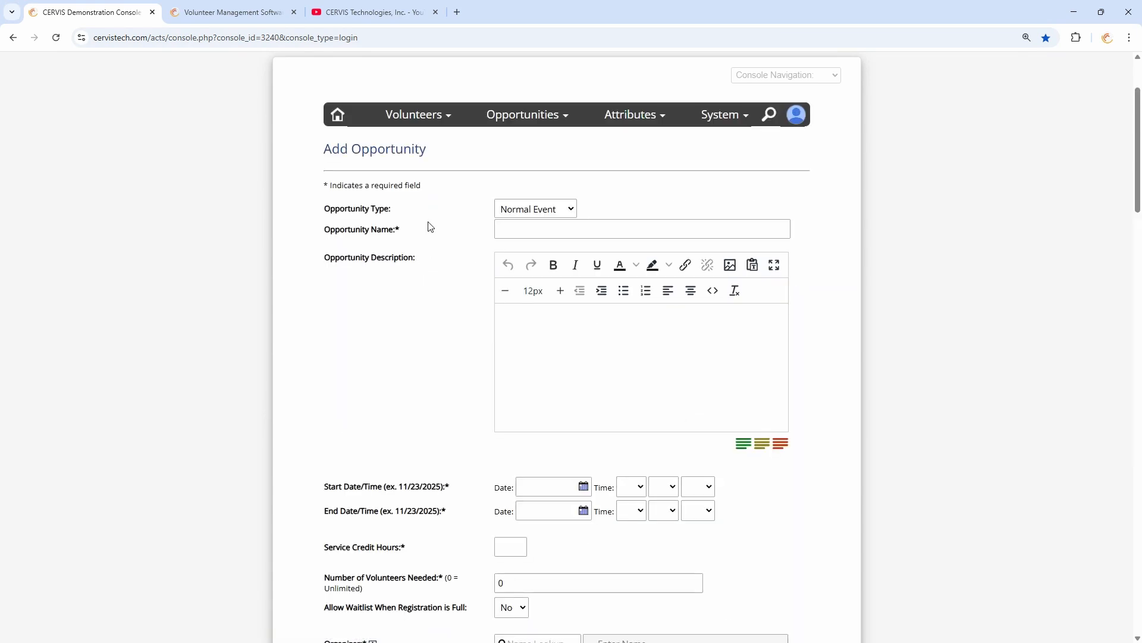
# Review the opportunity type choices, keeping Normal Event, and examine its start and end date/time fields.
pyautogui.moveTo(335, 208); pyautogui.dragTo(420, 207)
pyautogui.click(436, 205)
pyautogui.click(537, 209)
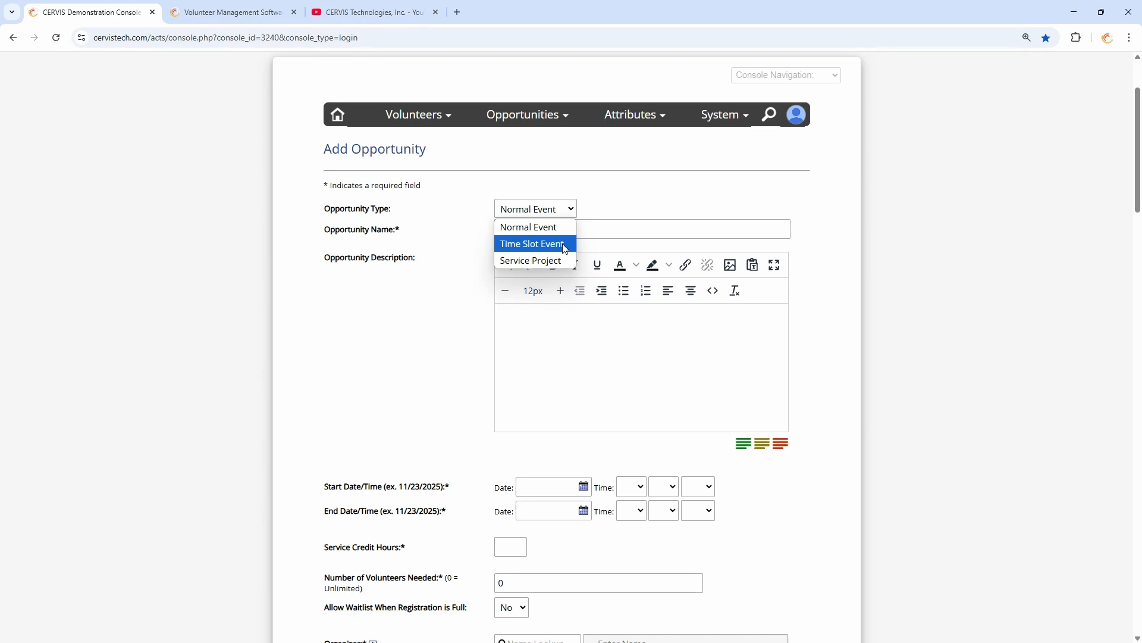
pyautogui.click(523, 227)
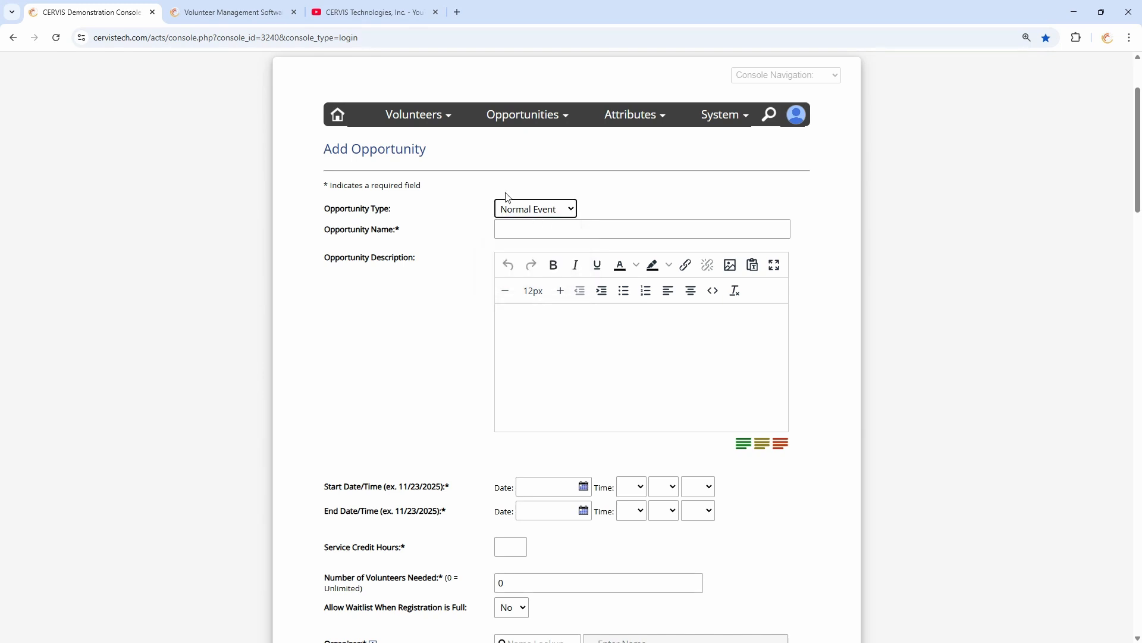
pyautogui.click(465, 216)
pyautogui.scroll(-2, 474, 415)
pyautogui.tripleClick(467, 370)
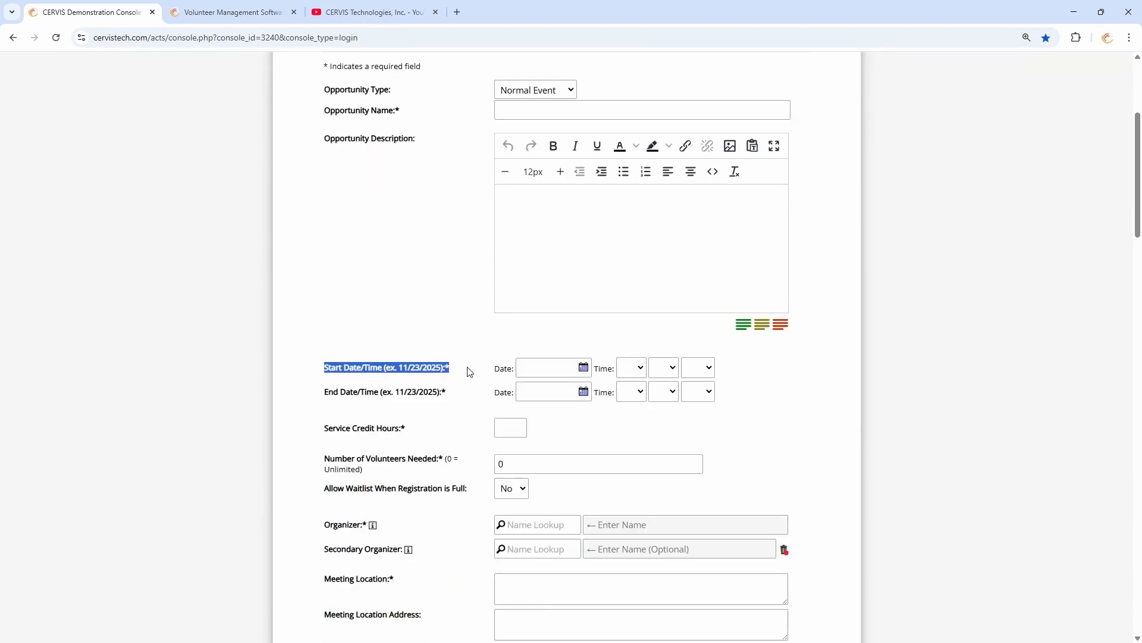
pyautogui.moveTo(334, 392); pyautogui.dragTo(439, 390)
pyautogui.click(442, 389)
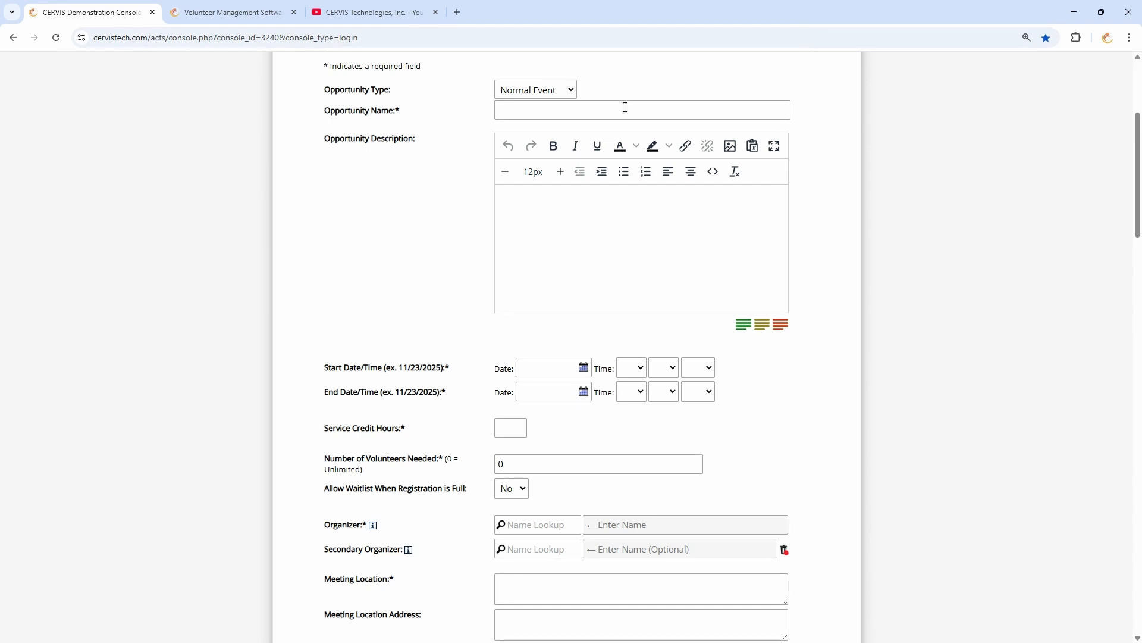
# Change the opportunity type to Time Slot Event and add 12 time slots.
pyautogui.click(566, 92)
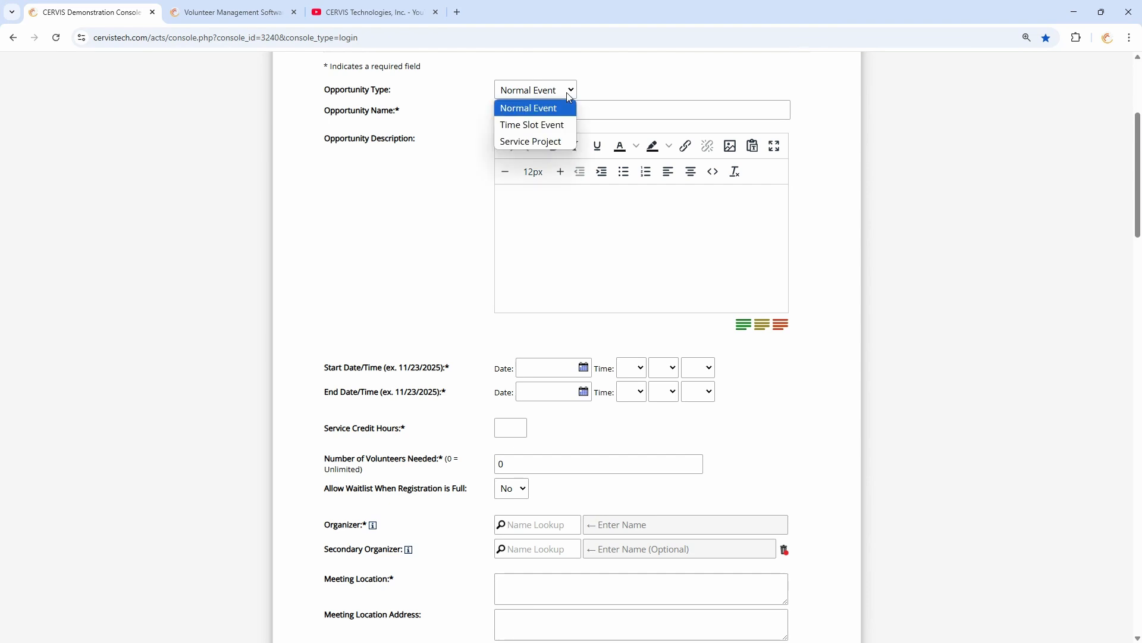
pyautogui.click(557, 130)
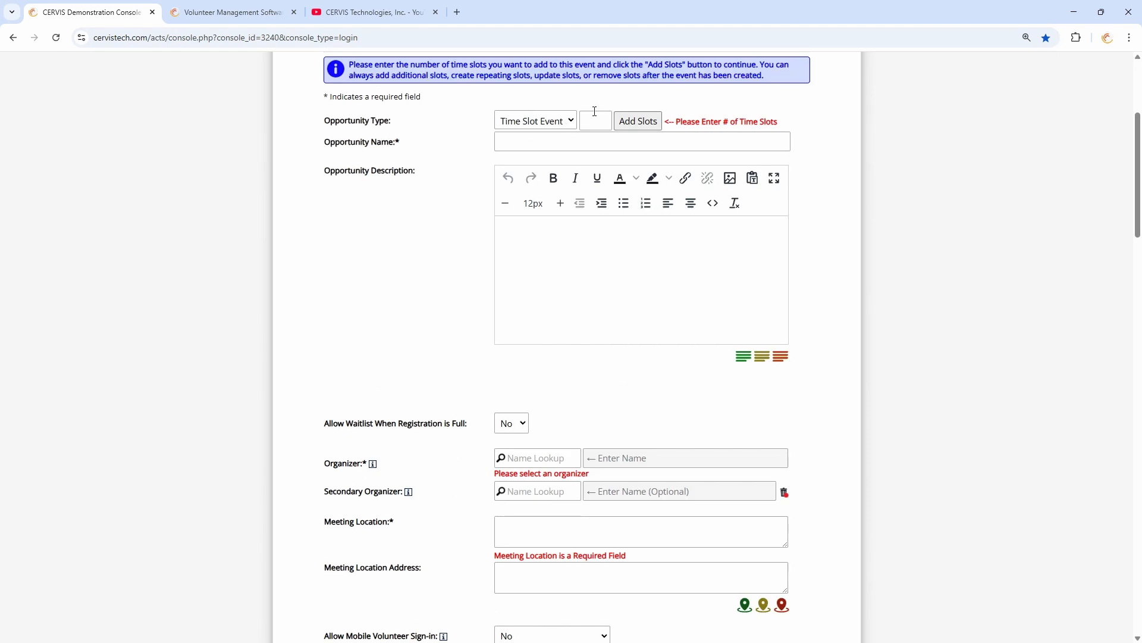
pyautogui.click(595, 117)
pyautogui.write('2')
pyautogui.click(646, 121)
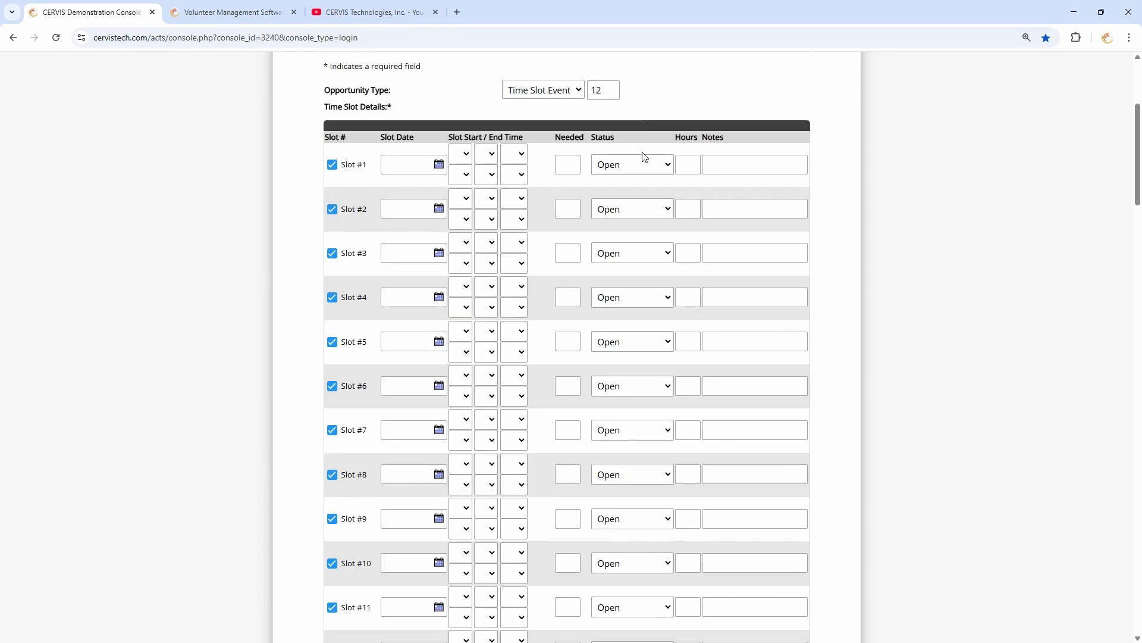
# Examine the time slot rows, from Slot #1 to Slot #12, and the opportunity name and description fields below them.
pyautogui.scroll(-2, 644, 157)
pyautogui.scroll(2, 522, 506)
pyautogui.click(600, 91)
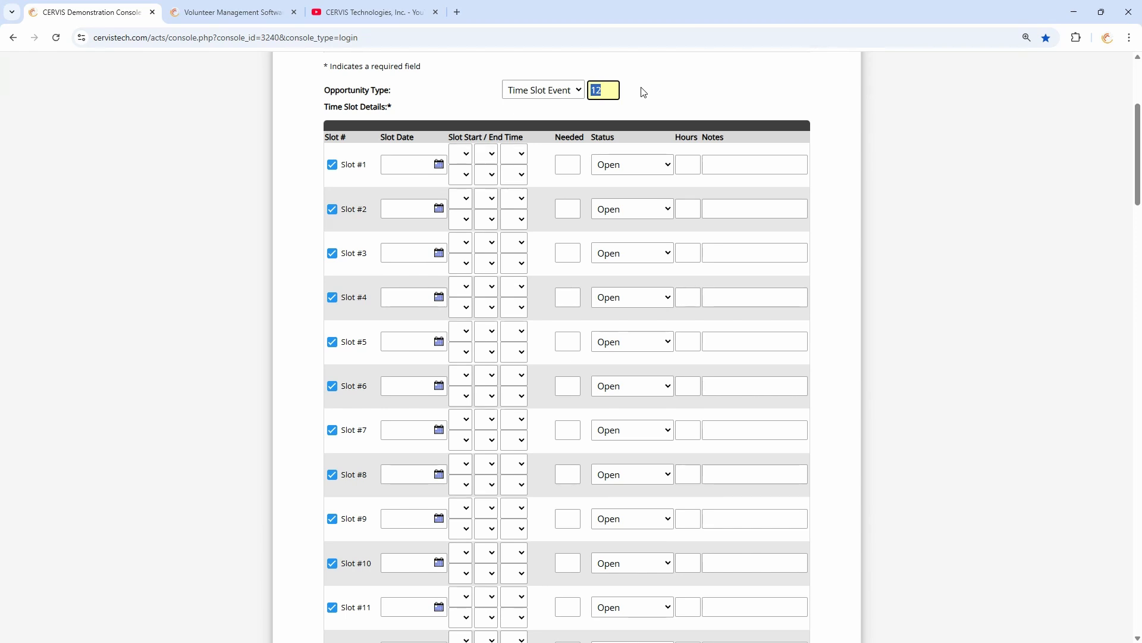
pyautogui.scroll(4, 655, 166)
pyautogui.click(683, 313)
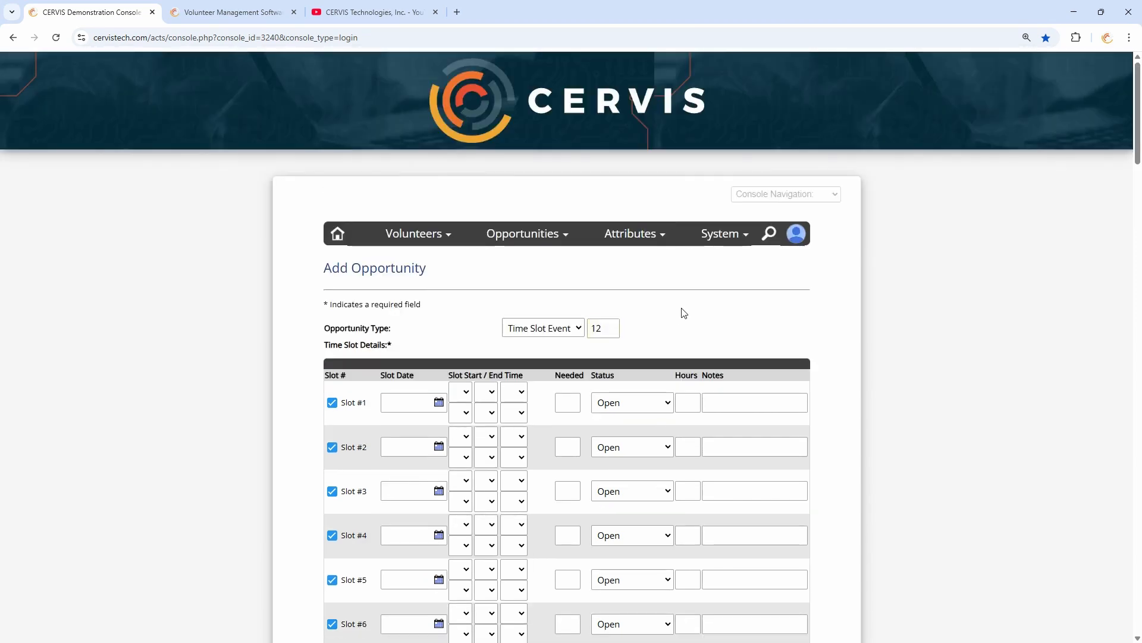
pyautogui.scroll(-2, 684, 312)
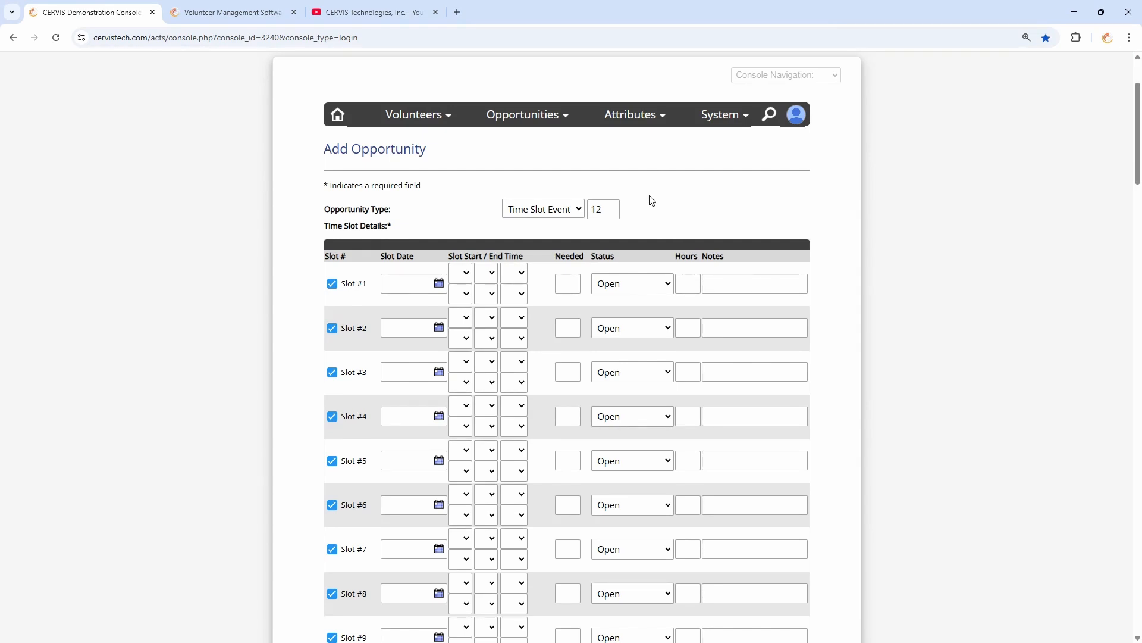
pyautogui.scroll(-8, 637, 194)
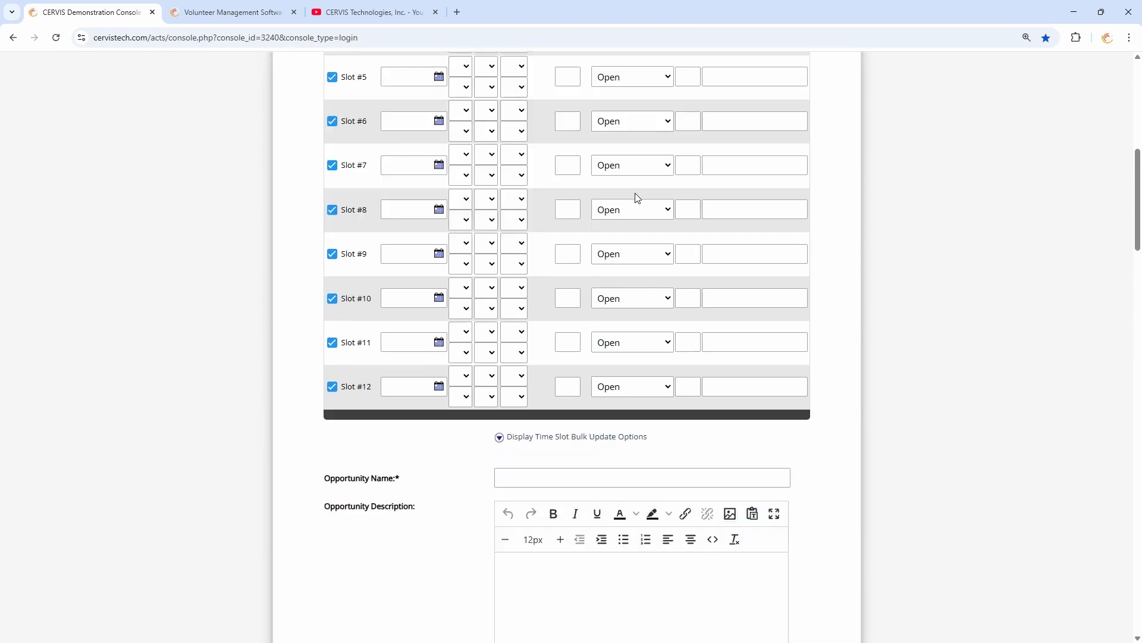
pyautogui.moveTo(345, 387); pyautogui.dragTo(432, 392)
pyautogui.click(533, 381)
pyautogui.scroll(-3, 539, 372)
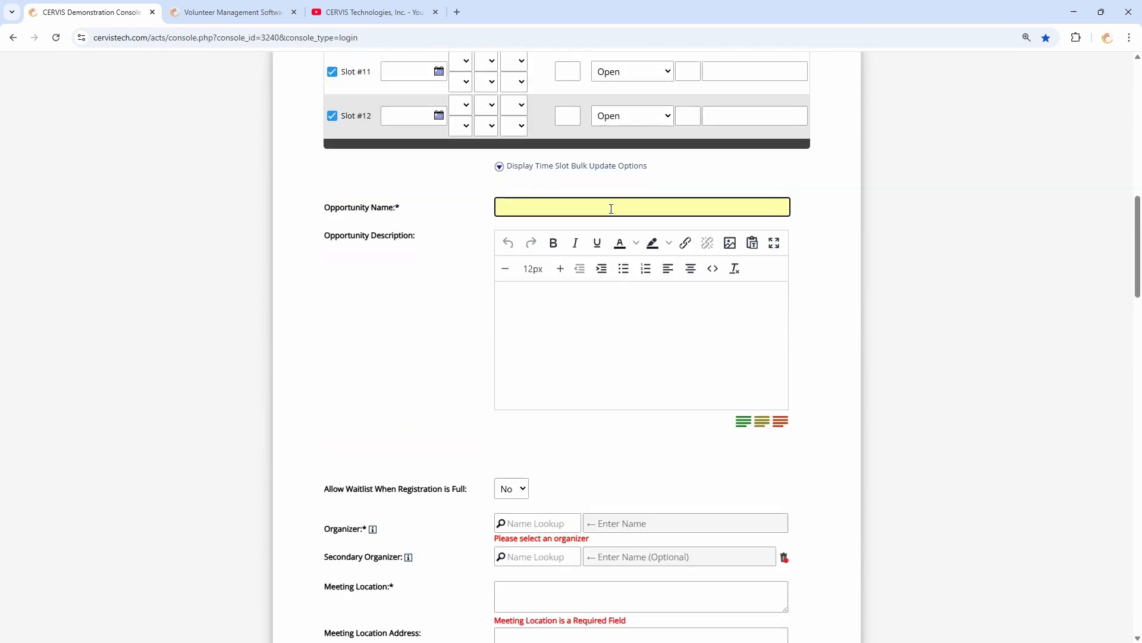
pyautogui.click(557, 355)
pyautogui.scroll(5, 547, 336)
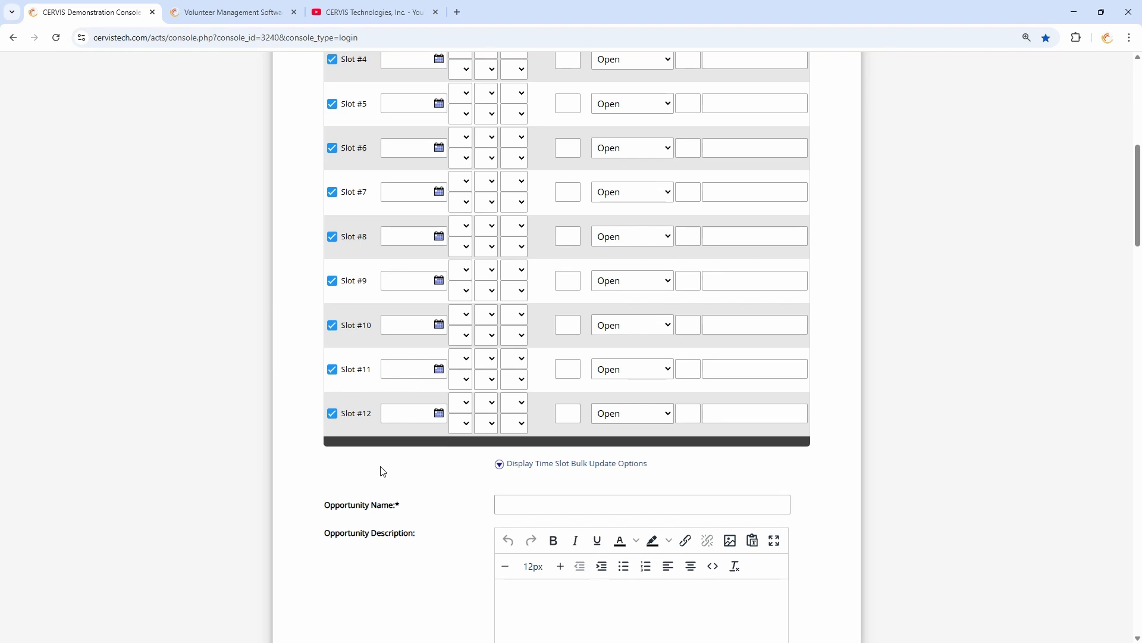
pyautogui.scroll(5, 390, 459)
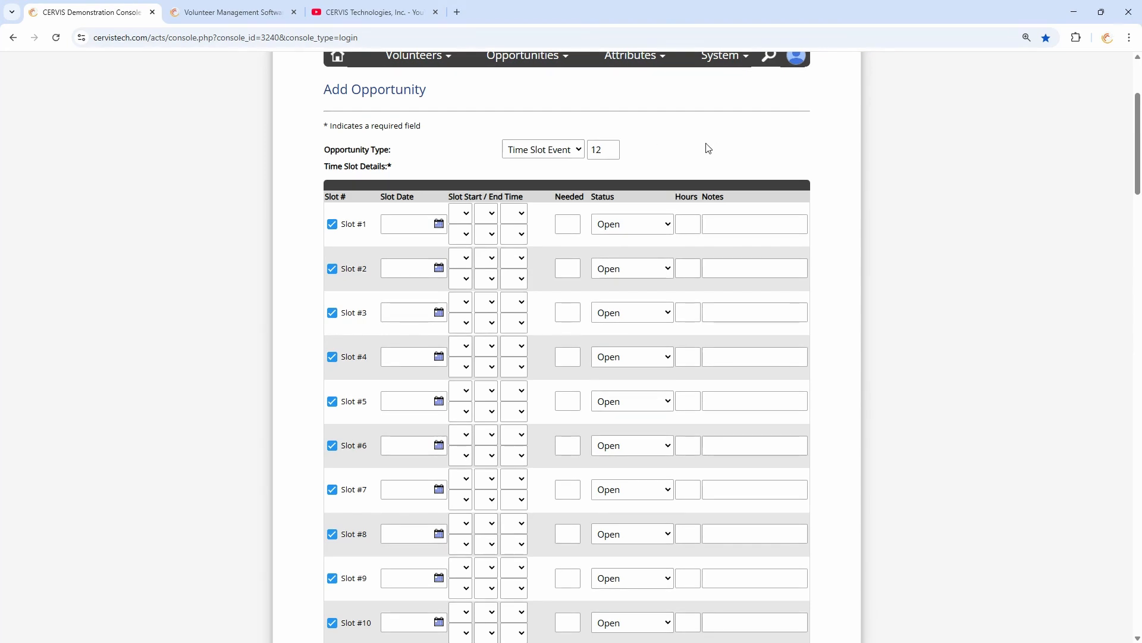
pyautogui.scroll(1, 705, 154)
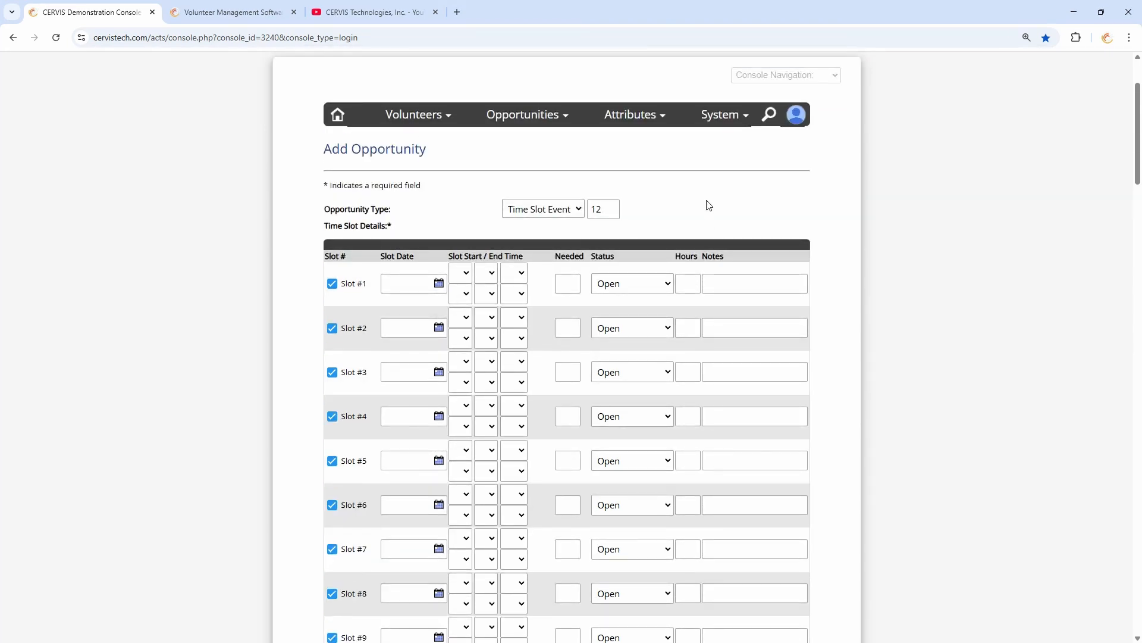
pyautogui.scroll(1, 707, 199)
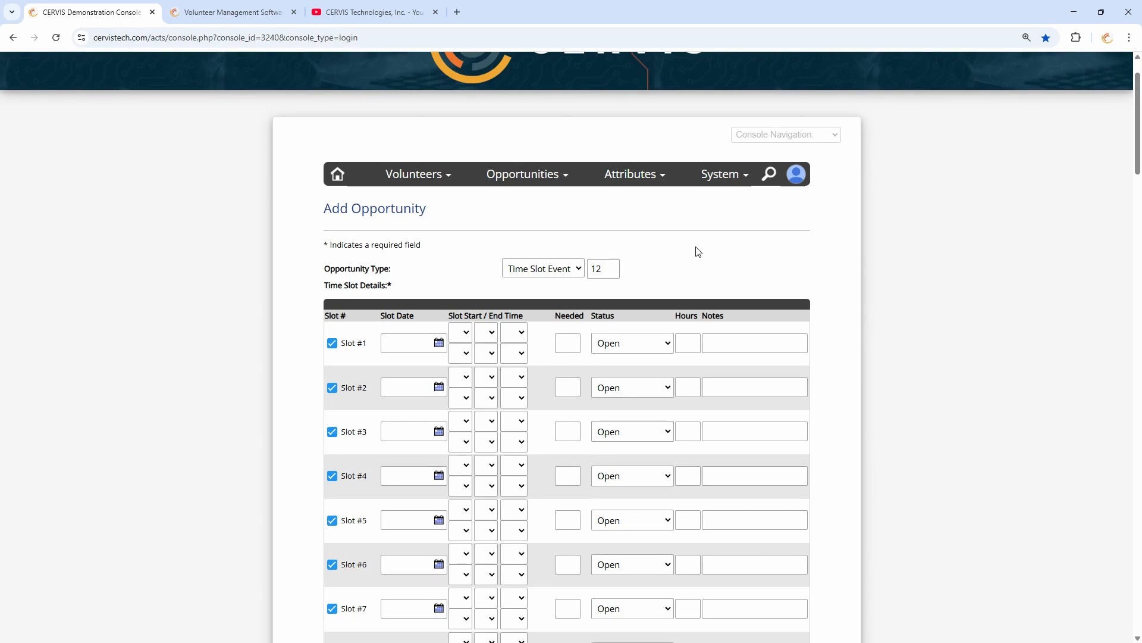
# Go to the CERVIS Event Listing and open the Sort and Repack opportunity.
pyautogui.click(832, 134)
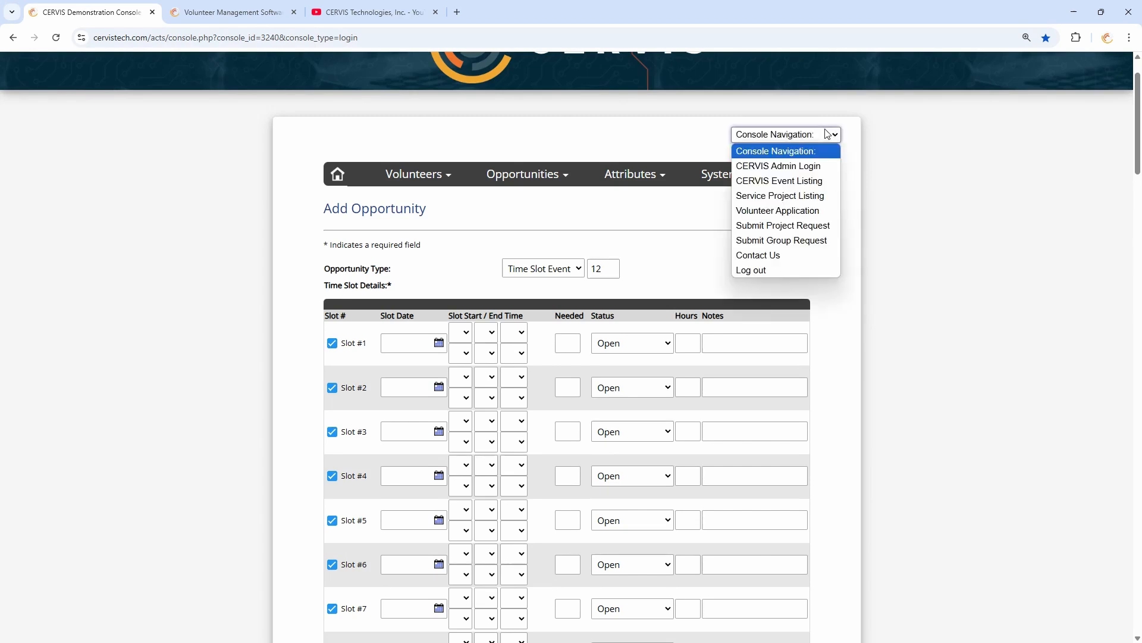
pyautogui.click(817, 182)
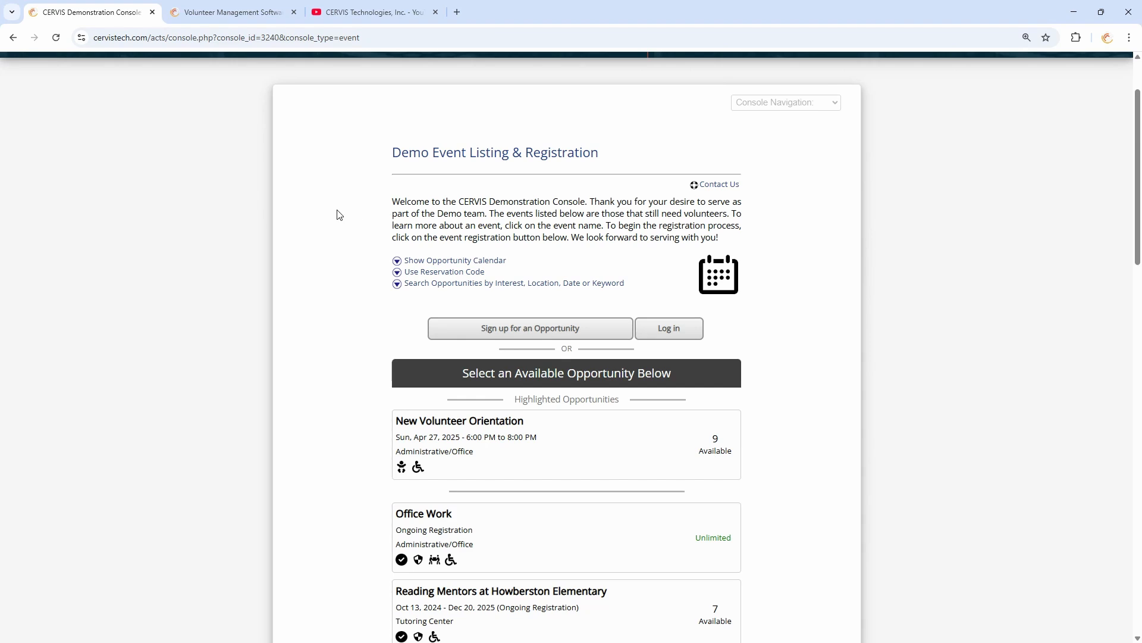
pyautogui.scroll(-6, 344, 183)
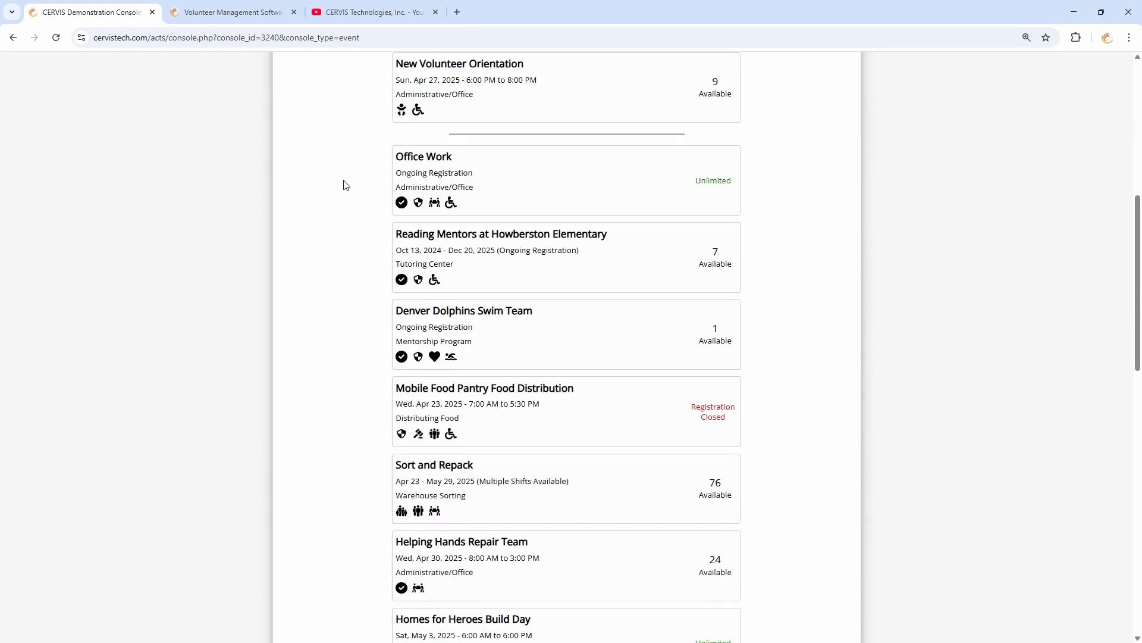
pyautogui.scroll(-4, 344, 186)
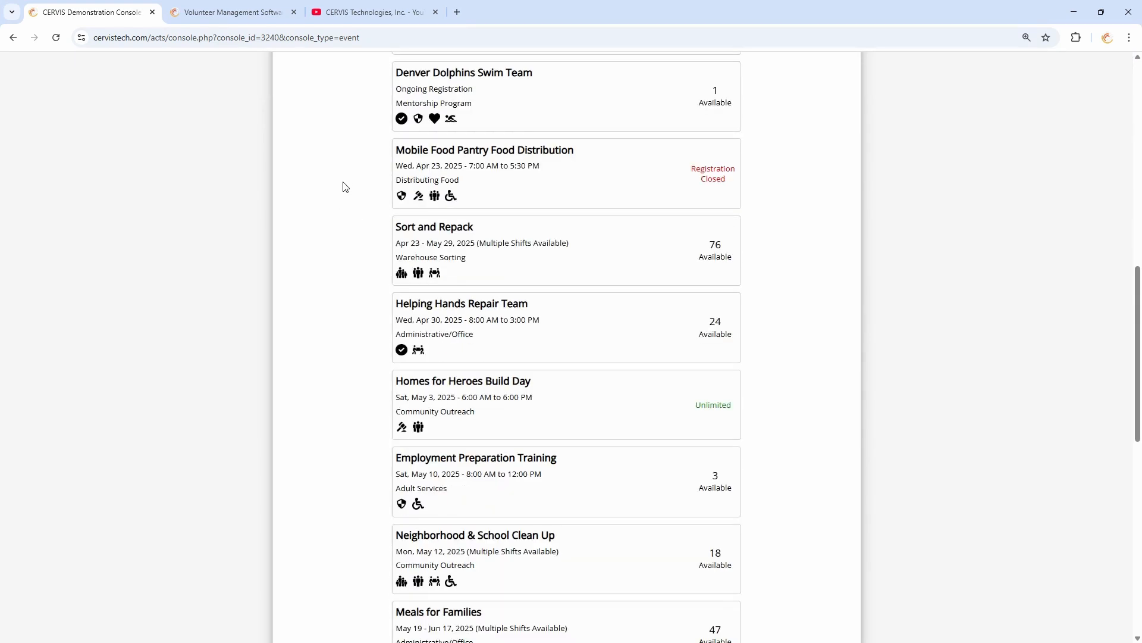
pyautogui.click(434, 245)
# Examine the Sort and Repack details and its available slots, including each slot's spots, waitlist status and sign-up options.
pyautogui.scroll(-9, 324, 220)
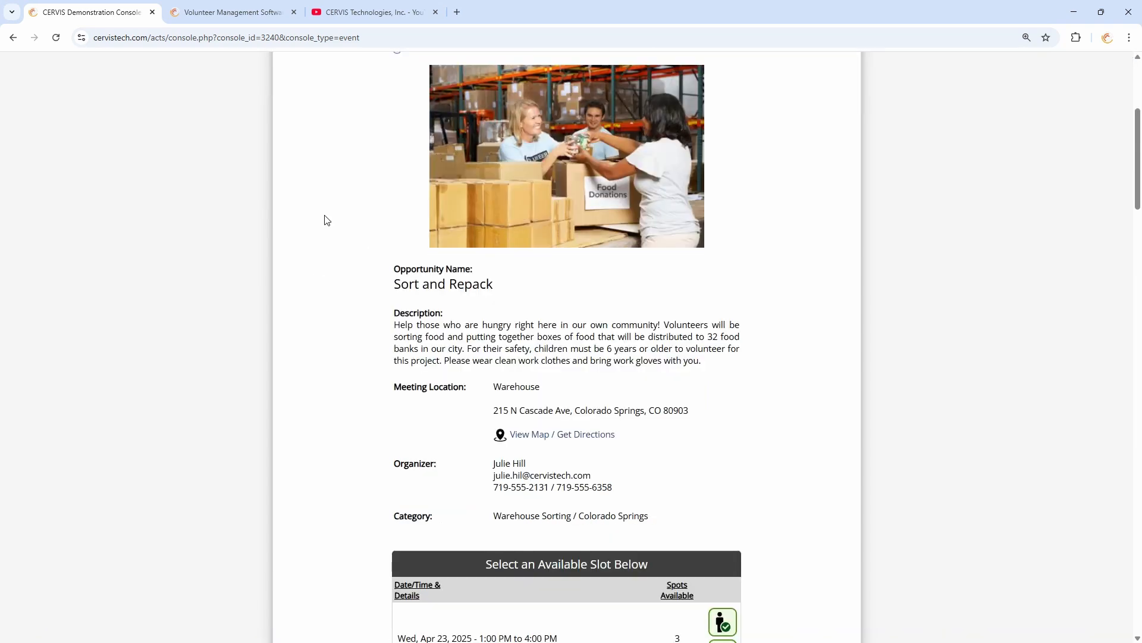
pyautogui.scroll(-3, 335, 198)
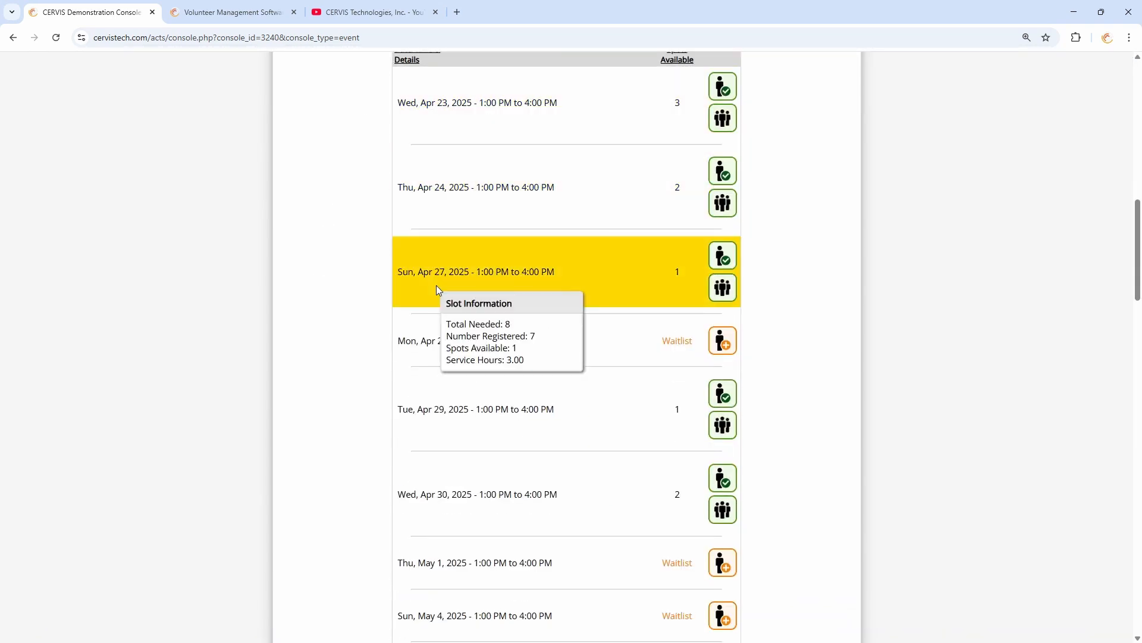
pyautogui.moveTo(430, 362)
pyautogui.moveTo(526, 502)
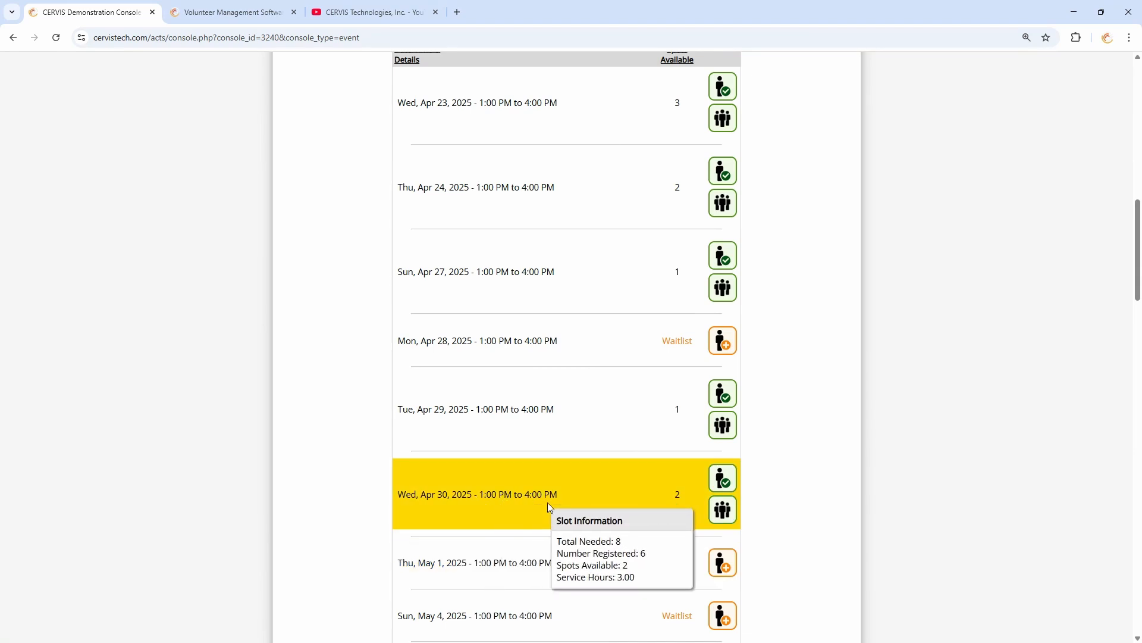
pyautogui.scroll(-4, 548, 502)
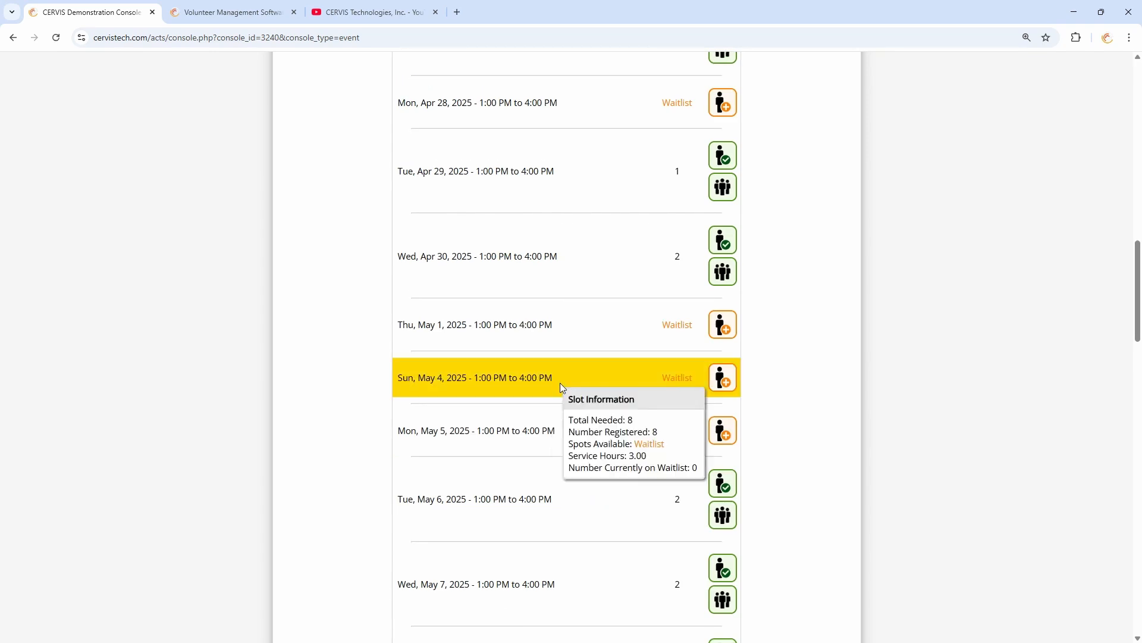
pyautogui.moveTo(566, 499)
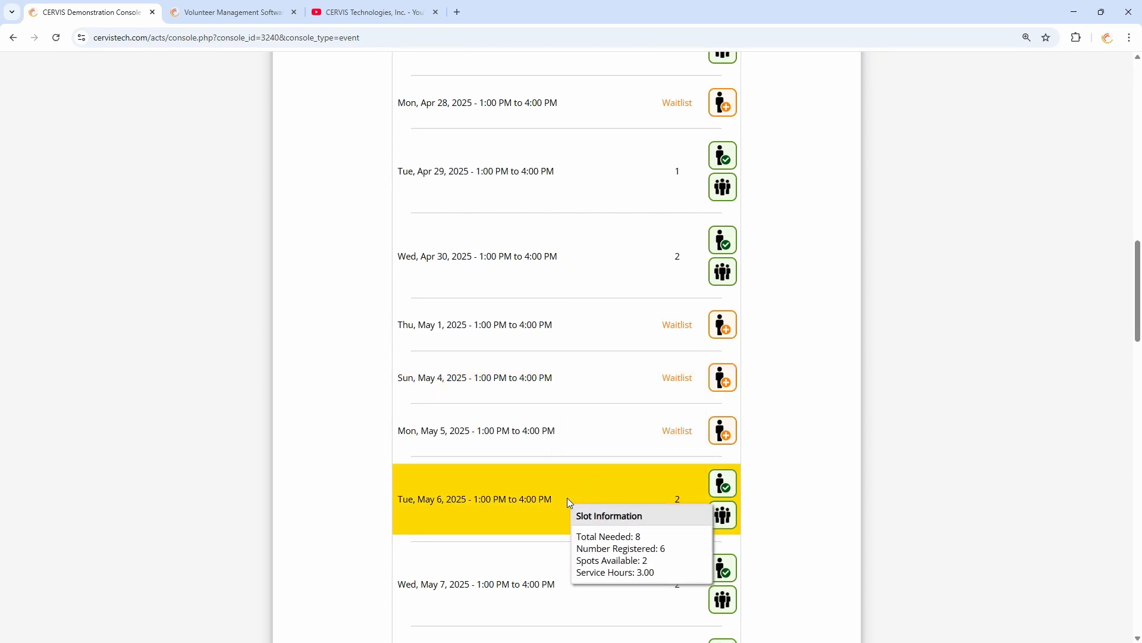
pyautogui.scroll(-2, 565, 497)
pyautogui.scroll(-3, 576, 455)
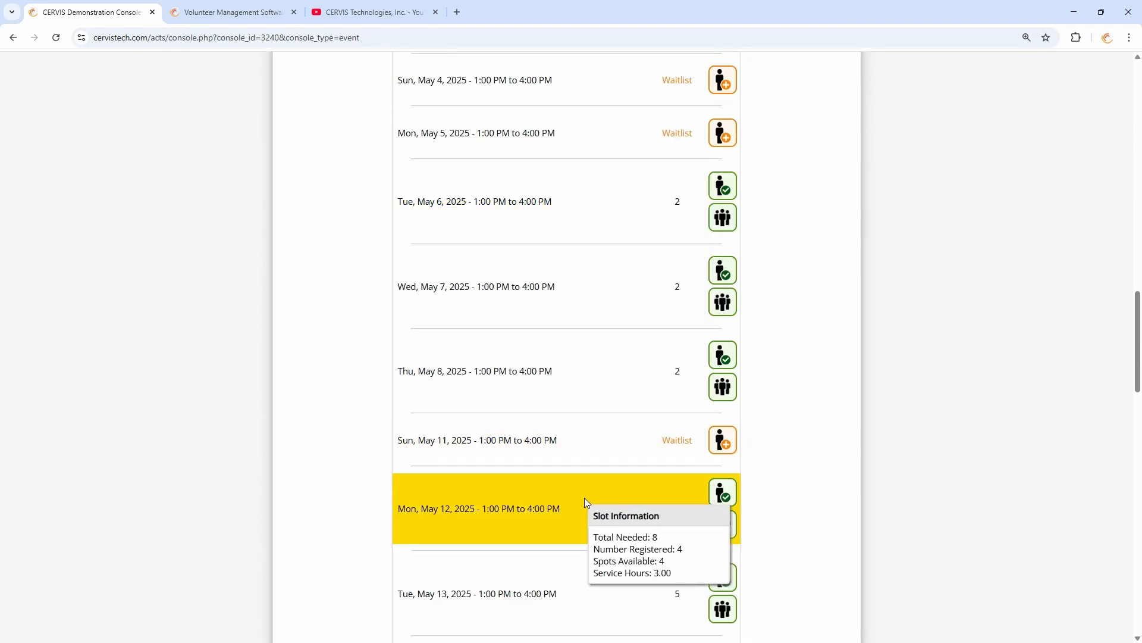
pyautogui.scroll(-15, 551, 269)
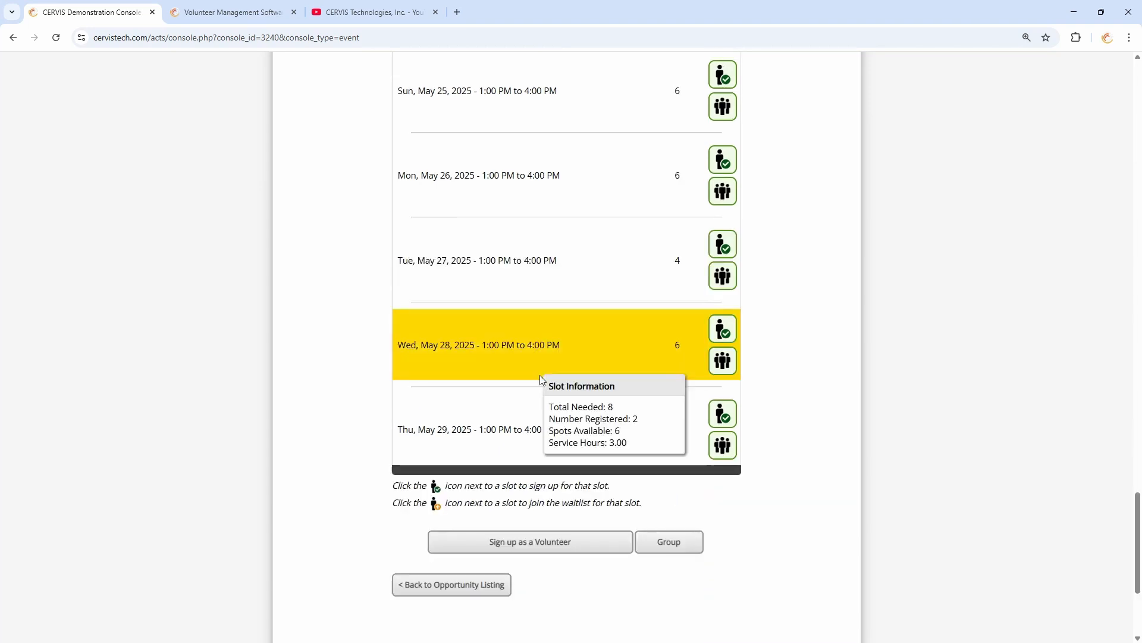
pyautogui.moveTo(511, 456)
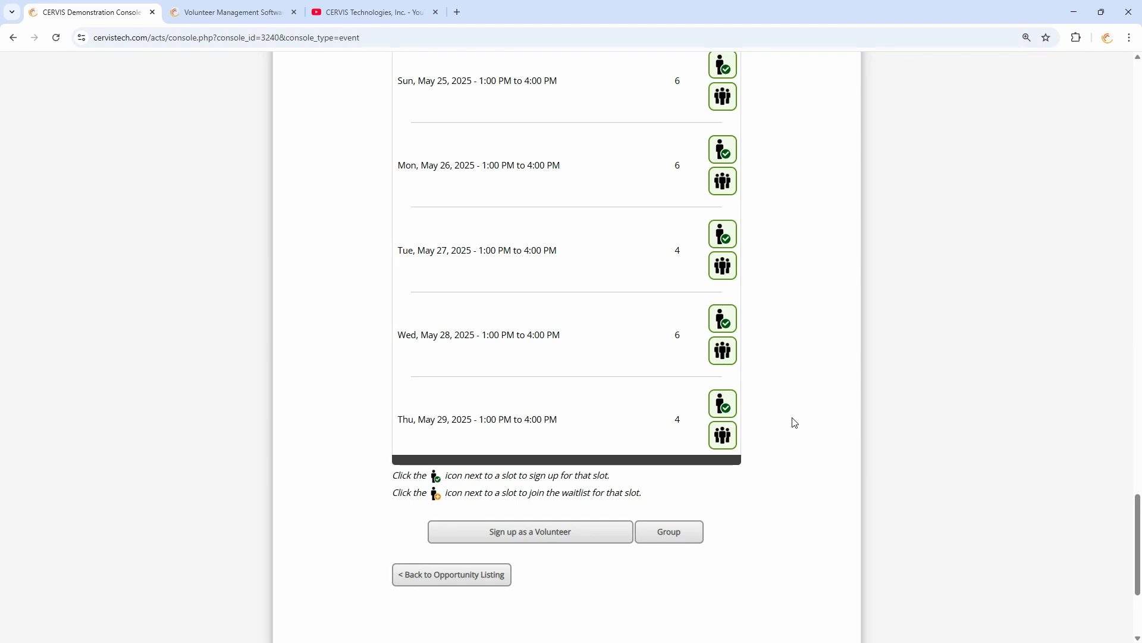
pyautogui.scroll(20, 795, 420)
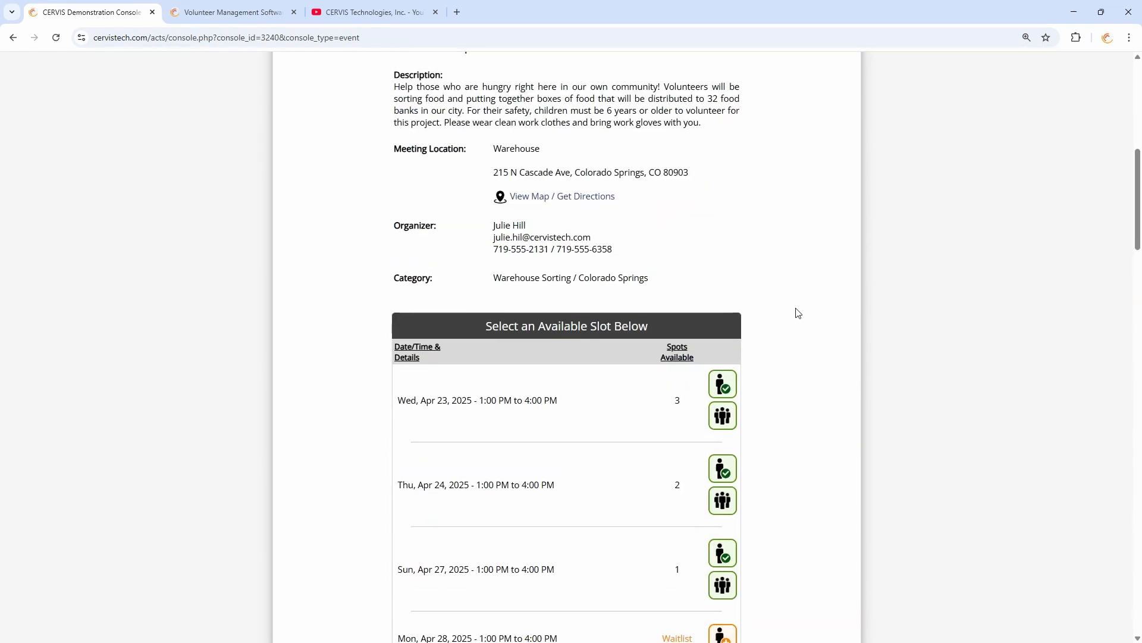
pyautogui.scroll(-2, 795, 307)
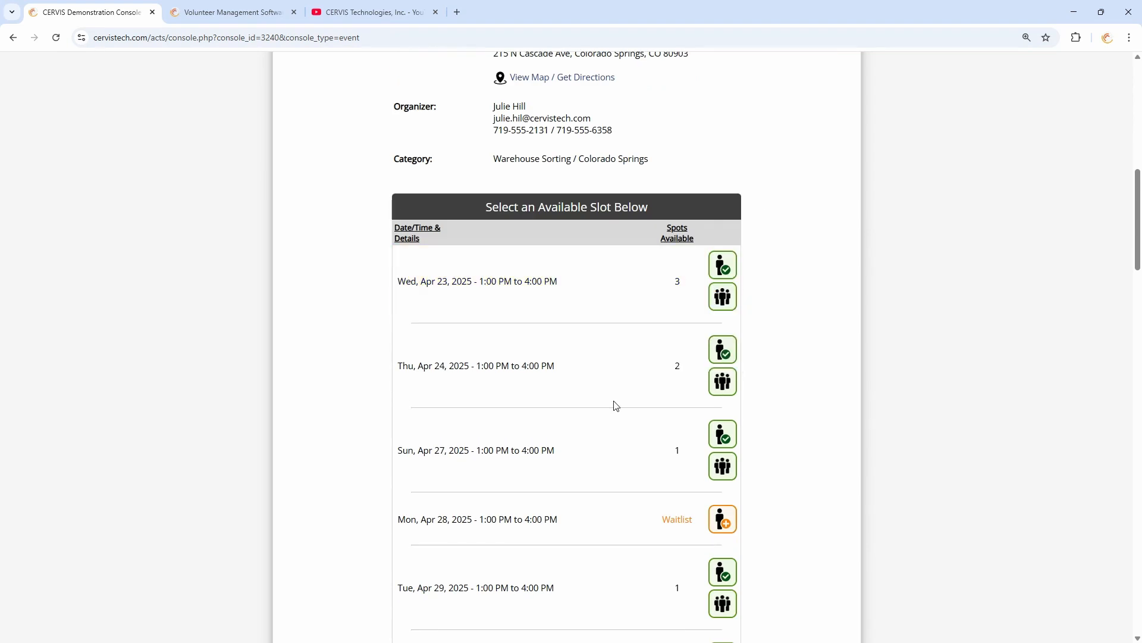
pyautogui.moveTo(635, 293)
pyautogui.scroll(10, 782, 386)
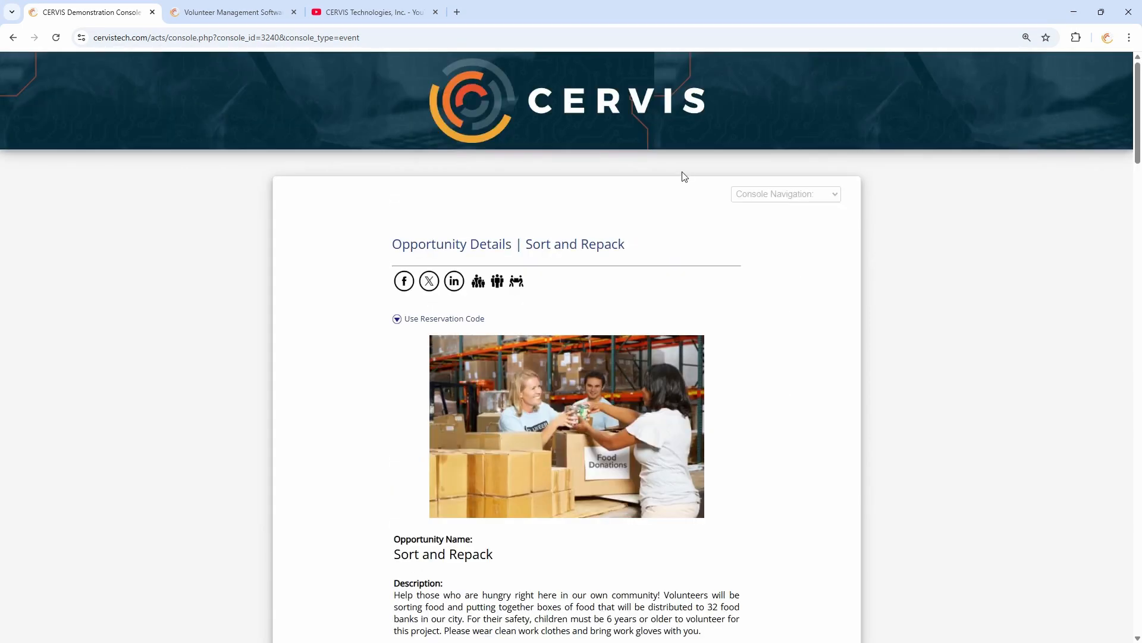
# Open the cervistech.info/embedexample page in a new tab and look through its embedded opportunity listing.
pyautogui.click(457, 12)
pyautogui.write('embed')
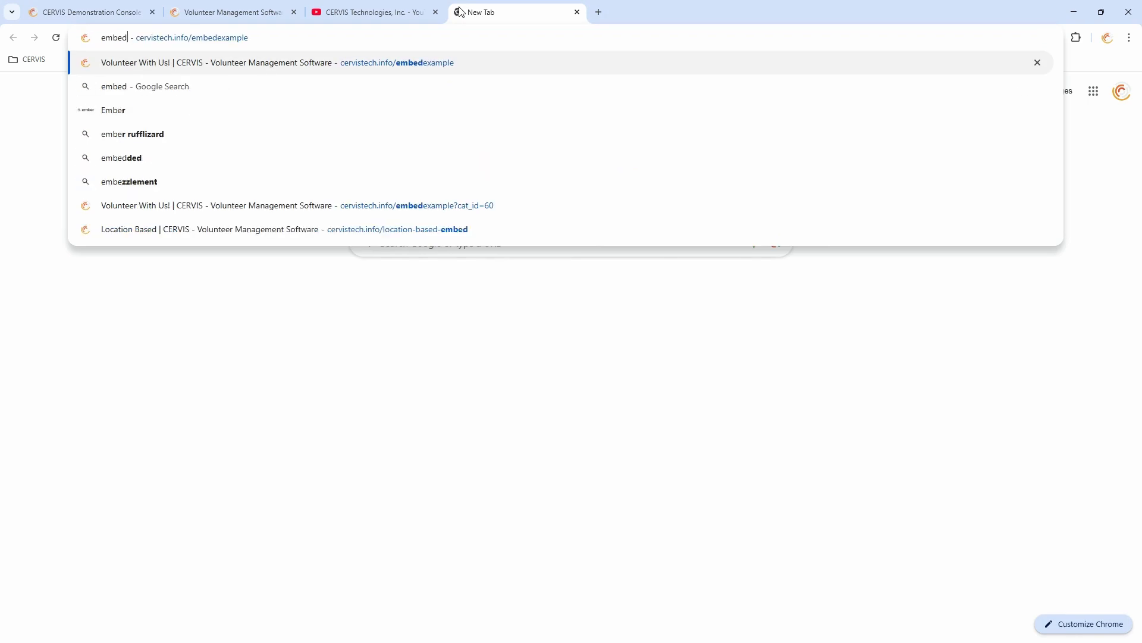
pyautogui.press('Return')
pyautogui.scroll(-6, 595, 244)
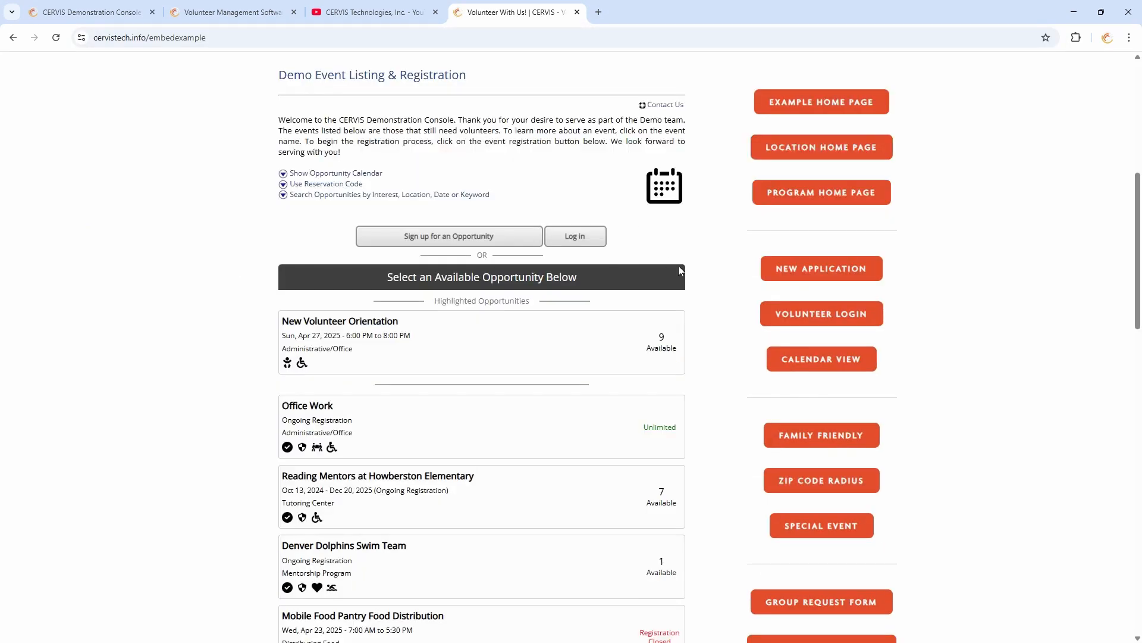
pyautogui.scroll(-3, 680, 270)
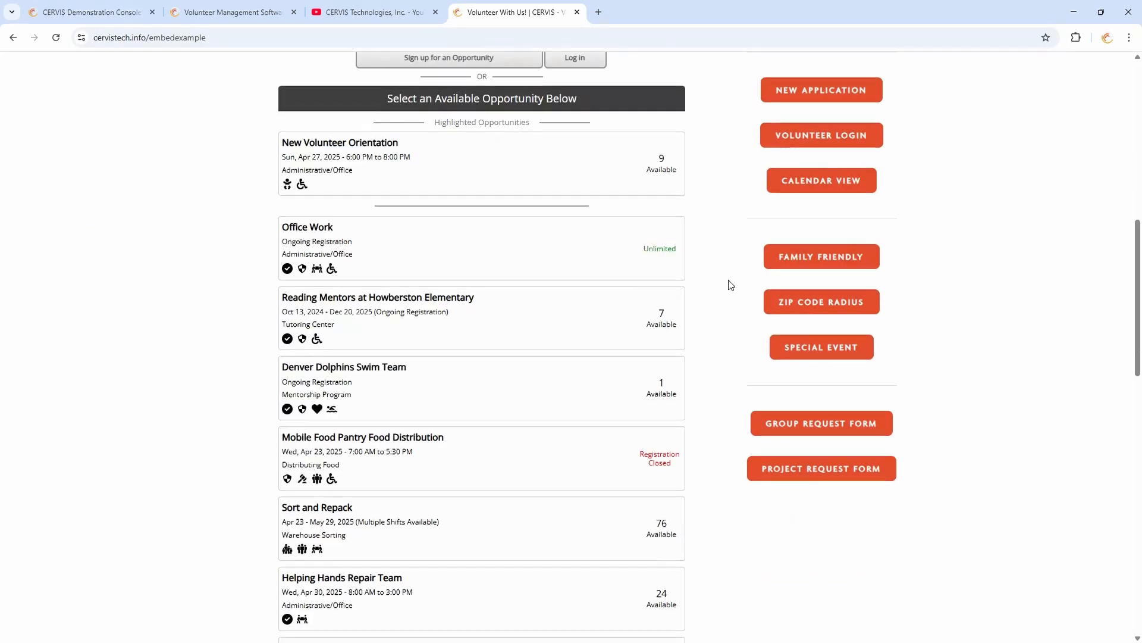
pyautogui.scroll(3, 732, 285)
# Switch the embedded listing to the calendar view and check the opportunities on May 10 and May 15, 2025.
pyautogui.click(791, 297)
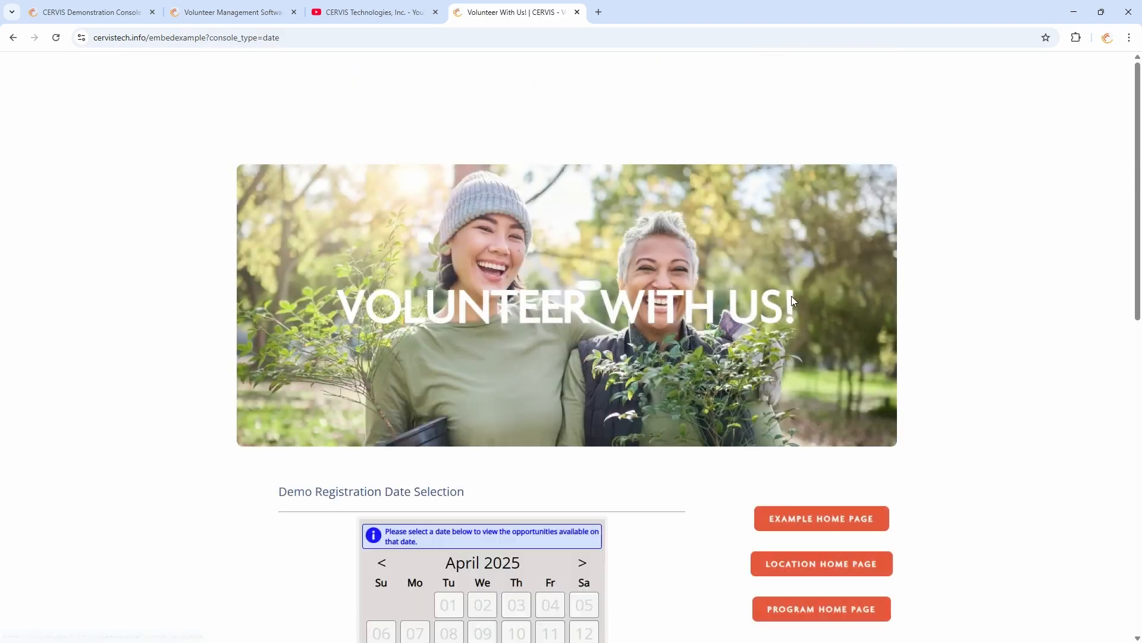
pyautogui.scroll(-7, 767, 316)
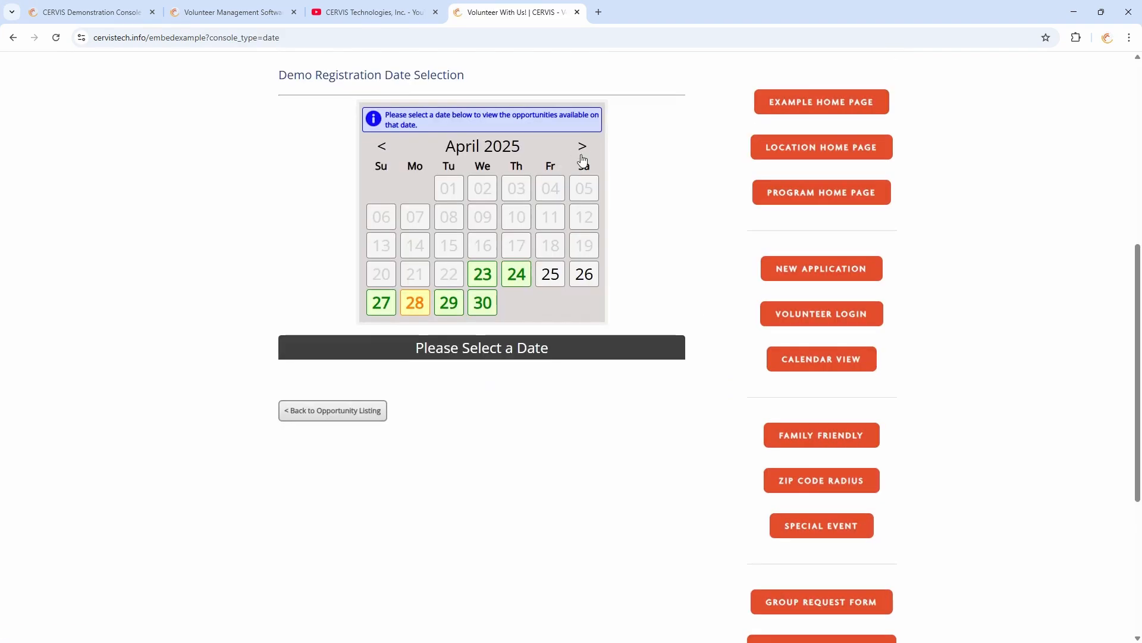
pyautogui.click(582, 149)
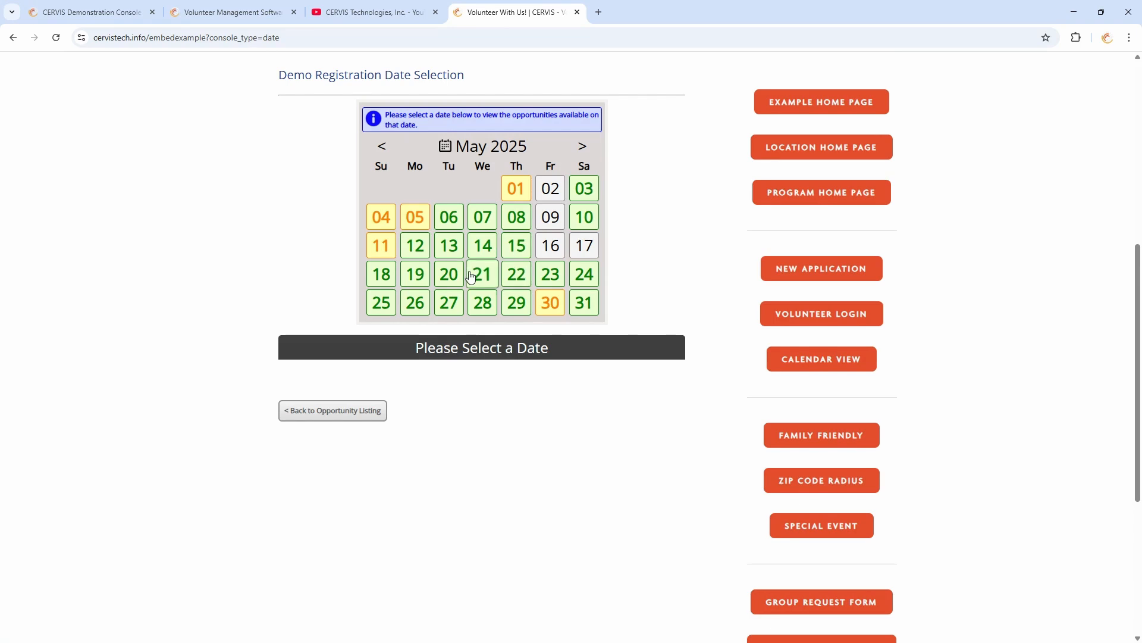
pyautogui.click(596, 216)
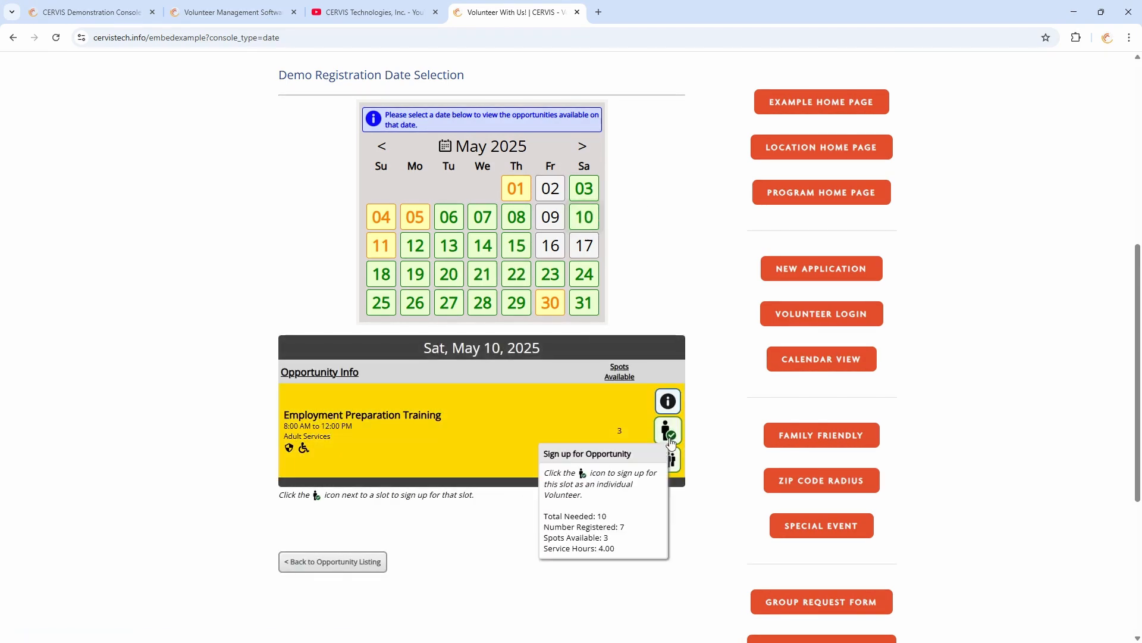
pyautogui.click(529, 243)
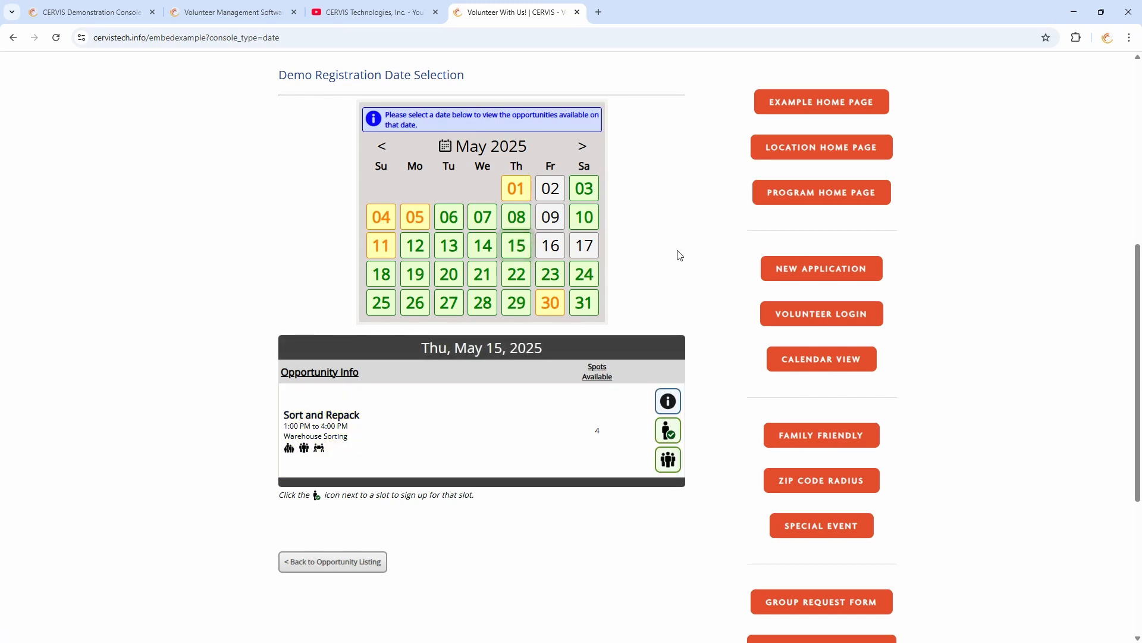
# Close the embedded example page and return to the Sort and Repack opportunity details.
pyautogui.click(577, 11)
pyautogui.click(234, 13)
pyautogui.click(107, 8)
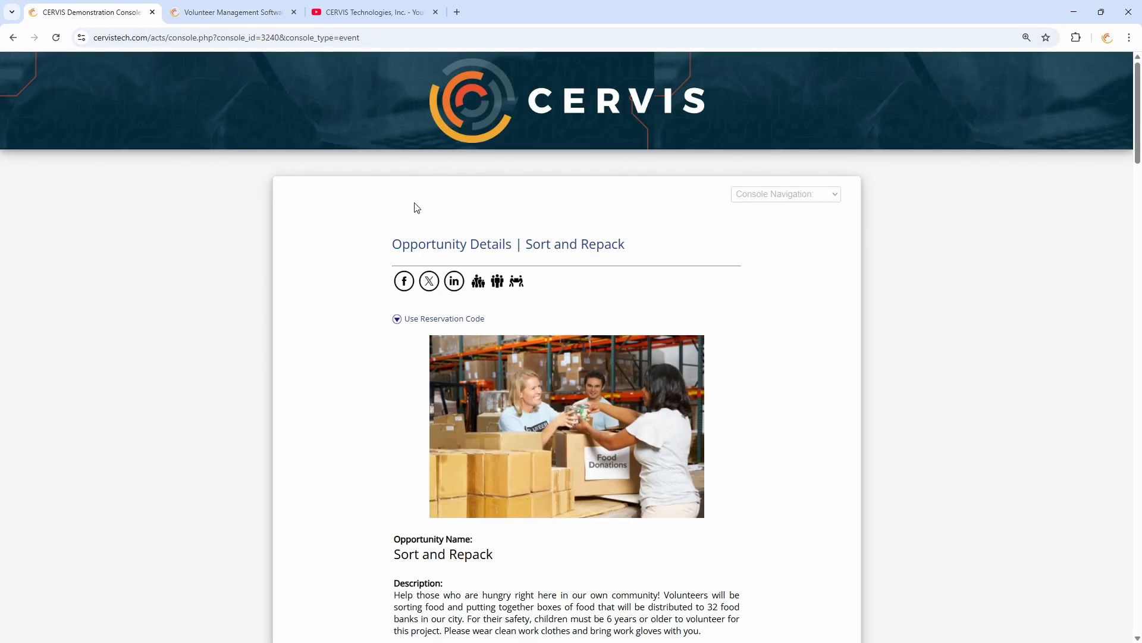
# Start an individual sign-up for the Wed, Apr 23, 2025 slot of Sort and Repack.
pyautogui.scroll(-8, 360, 339)
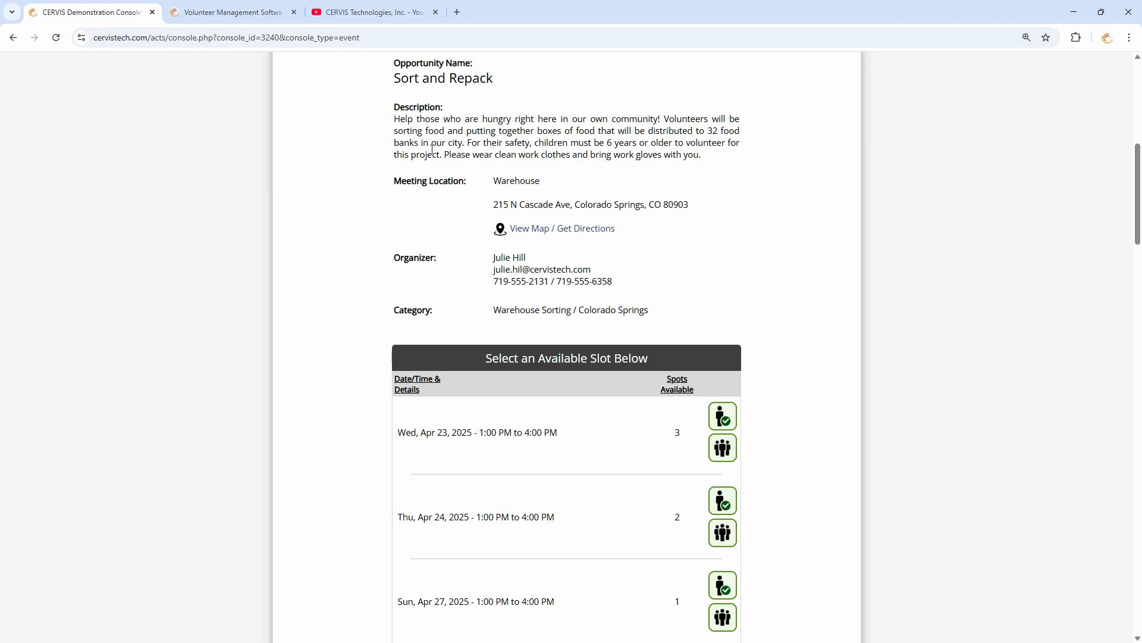
pyautogui.scroll(-1, 792, 360)
pyautogui.scroll(-3, 791, 360)
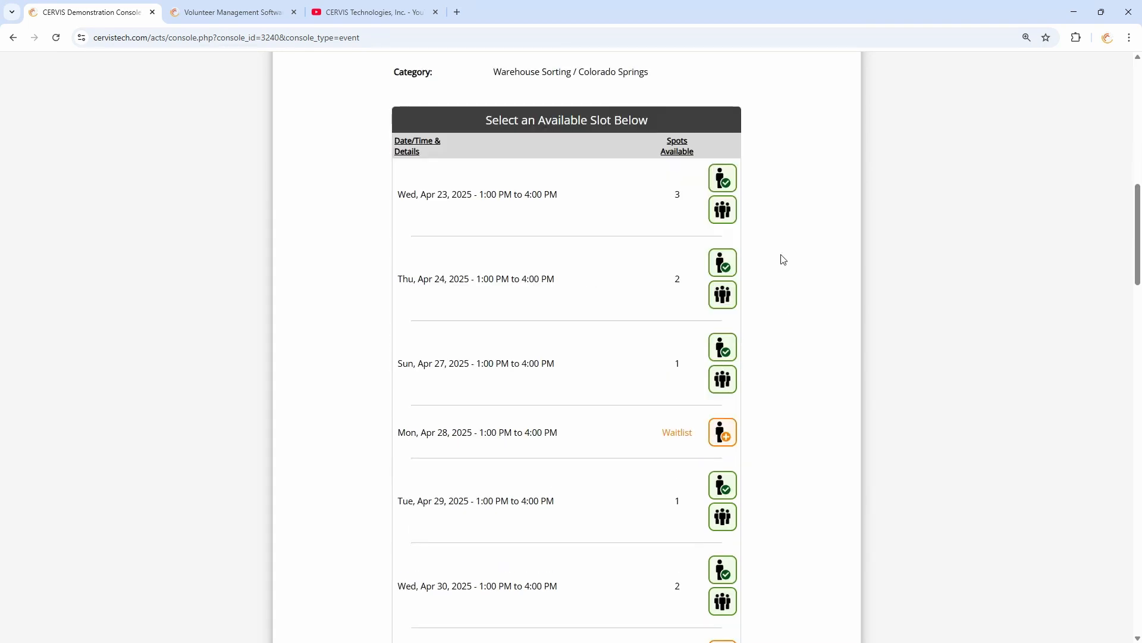
pyautogui.moveTo(732, 174)
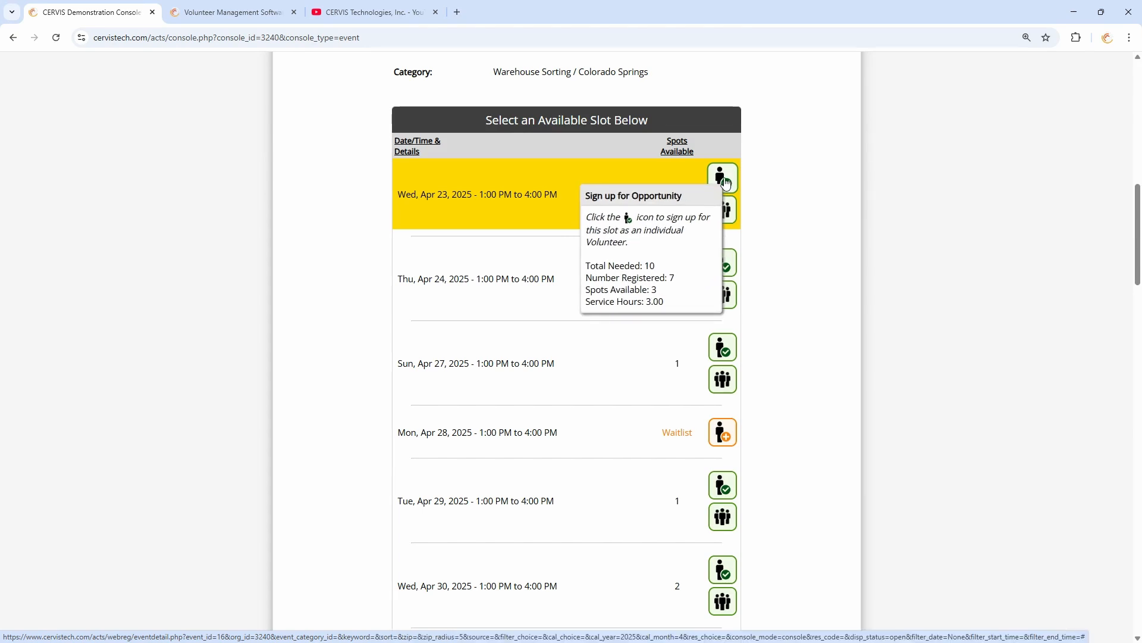
pyautogui.click(724, 179)
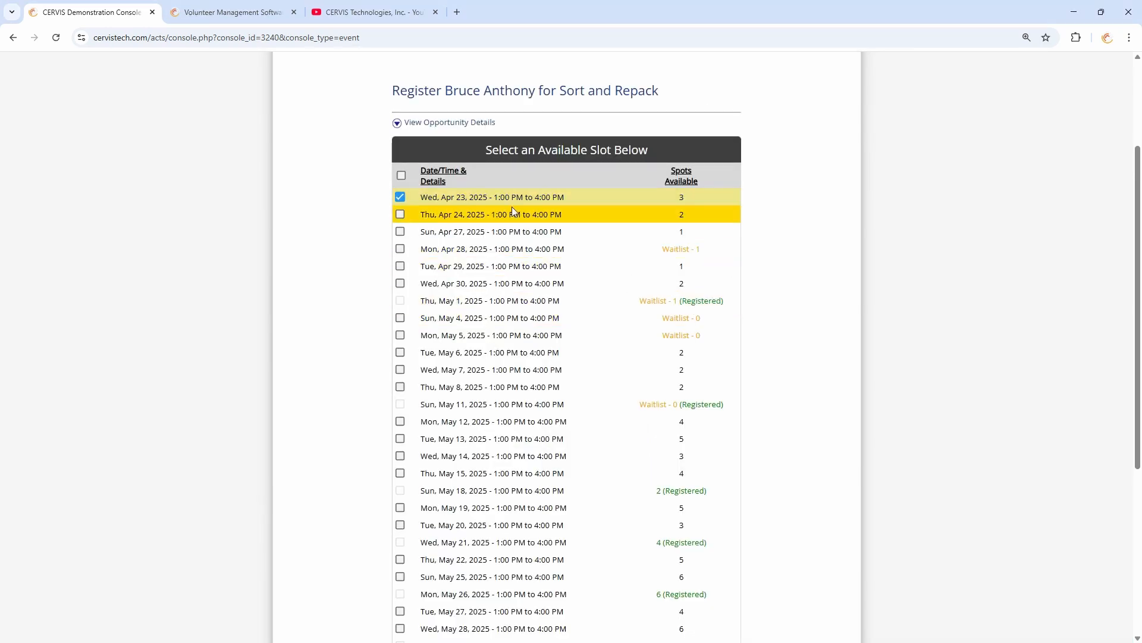
# Try selecting the Apr 24 and Apr 27 slots and all available slots at once, and clear the whole selection.
pyautogui.click(454, 232)
pyautogui.click(453, 216)
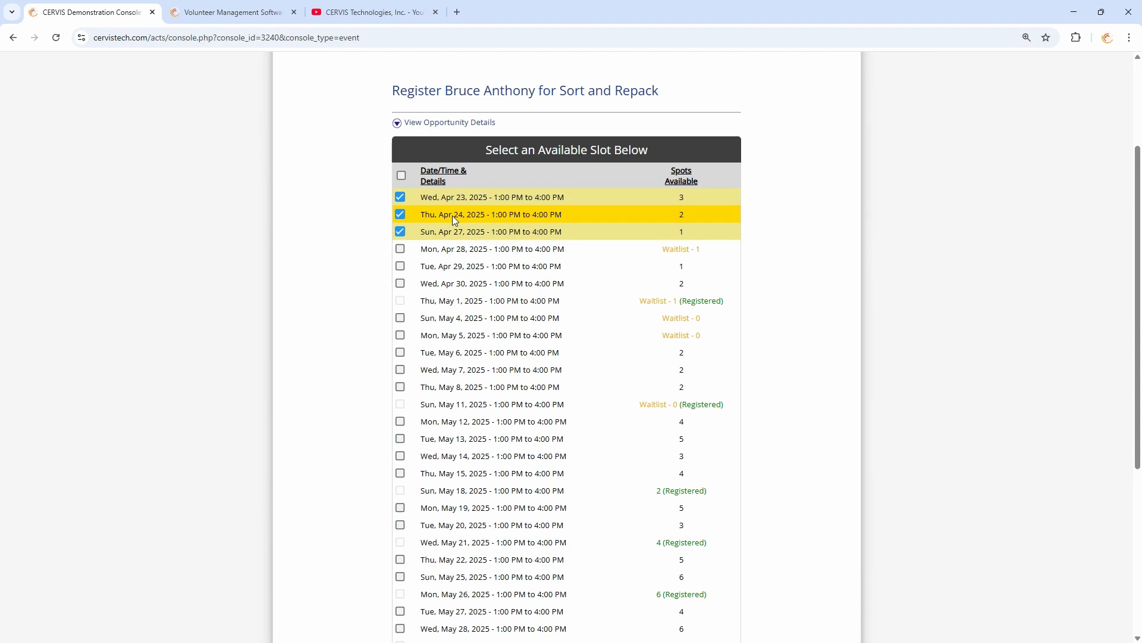
pyautogui.click(455, 225)
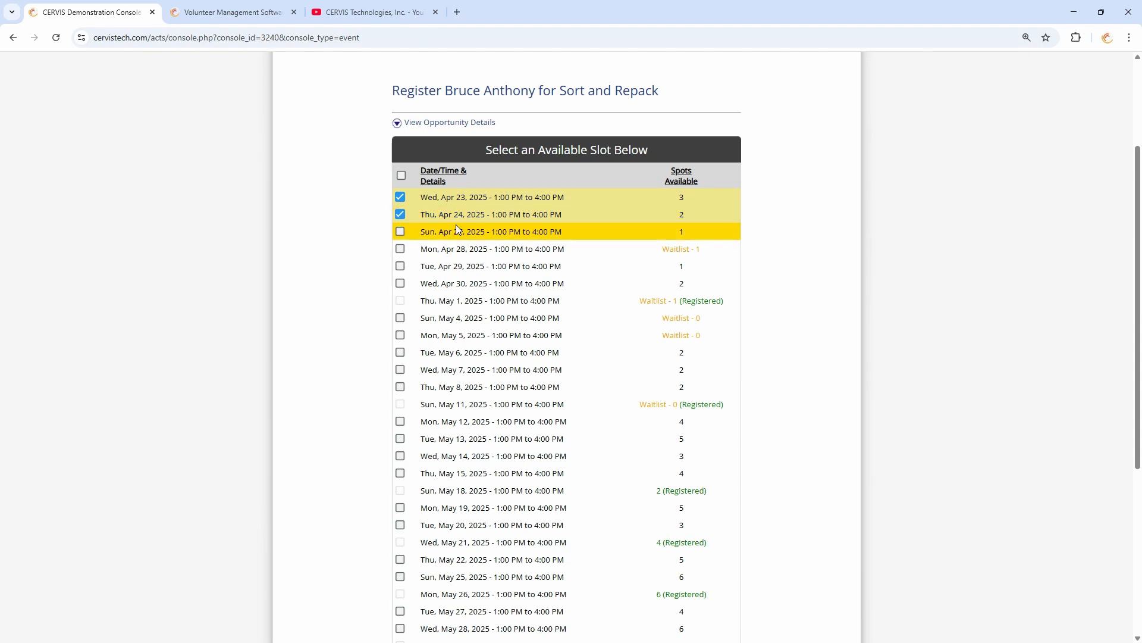
pyautogui.click(401, 175)
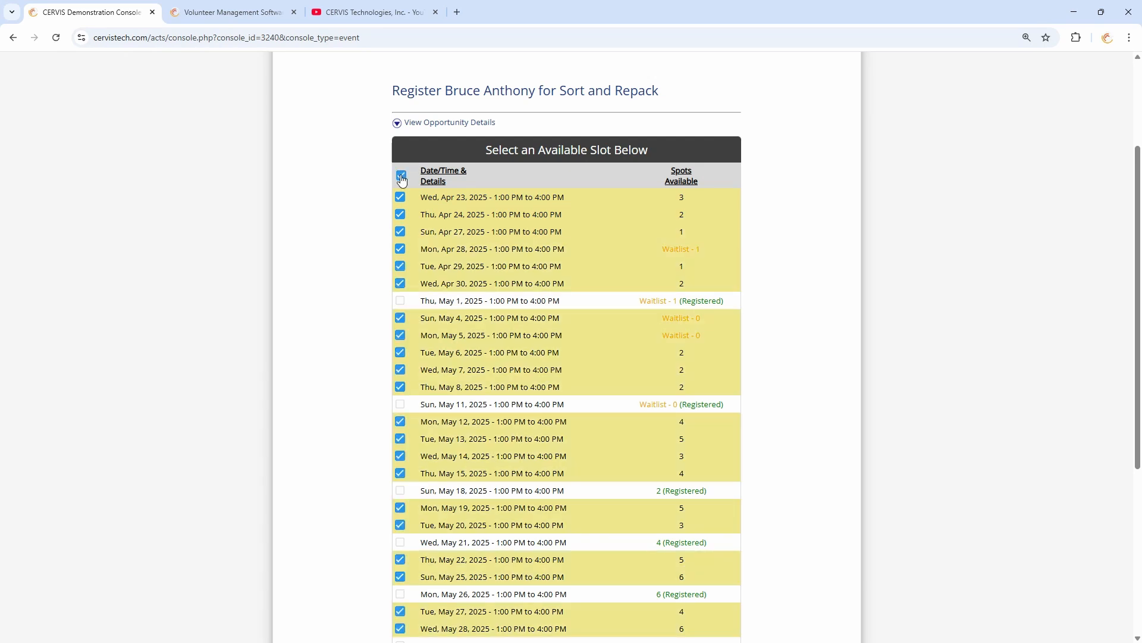
pyautogui.click(401, 175)
# Select the Apr 24, Apr 27, Apr 29, Apr 30, May 7 and May 8 slots for the Sort and Repack registration.
pyautogui.click(400, 215)
pyautogui.click(400, 232)
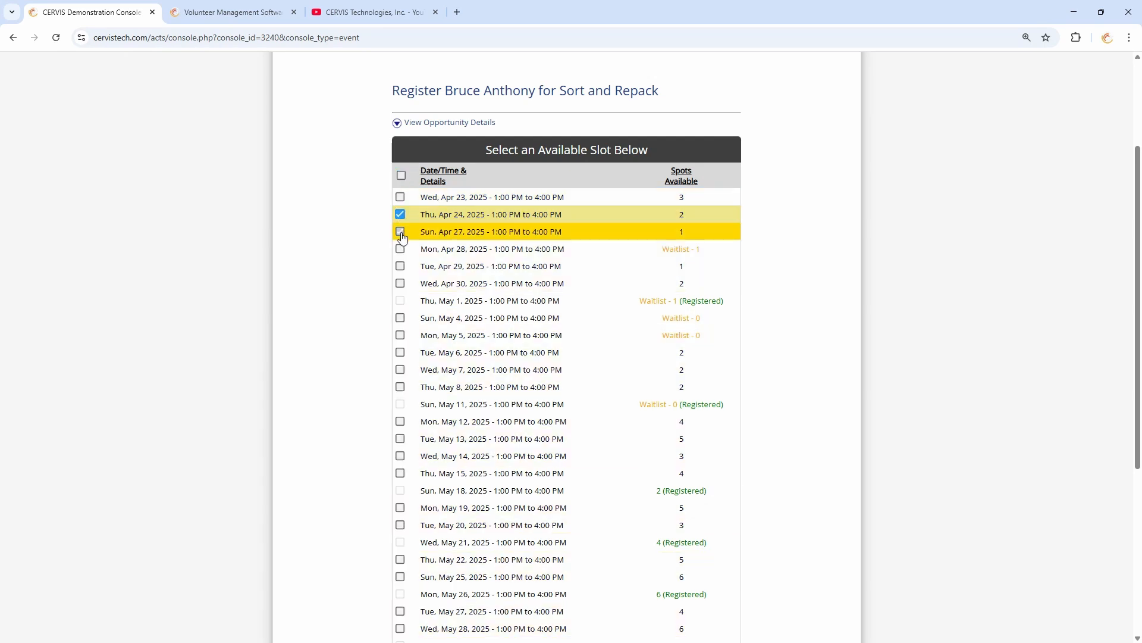
pyautogui.click(401, 267)
pyautogui.click(400, 284)
pyautogui.click(400, 370)
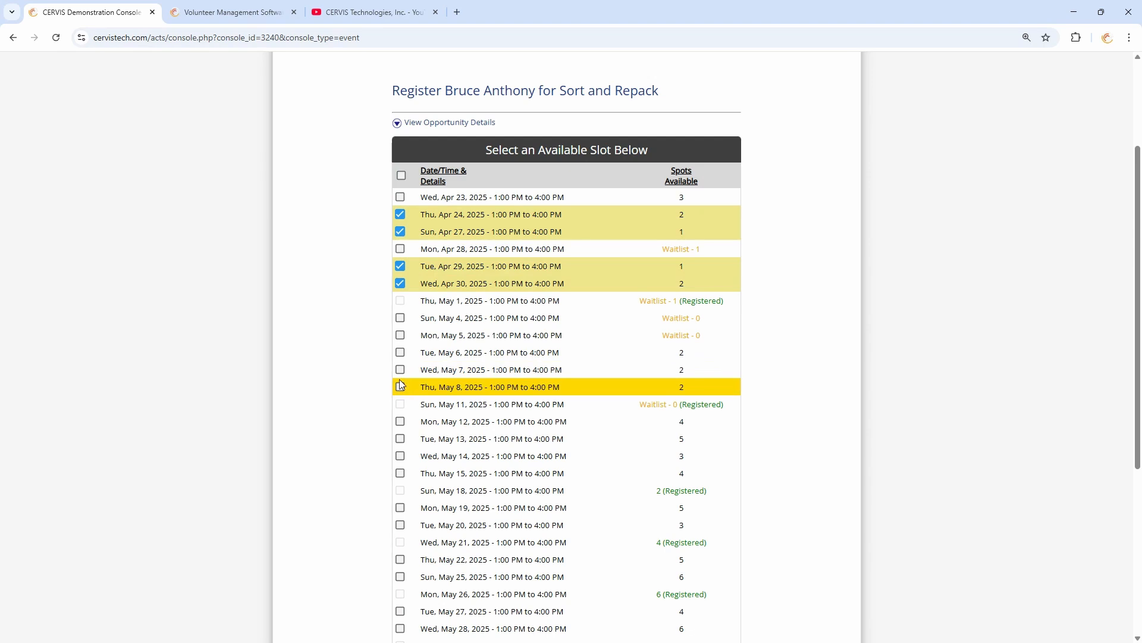
pyautogui.click(400, 387)
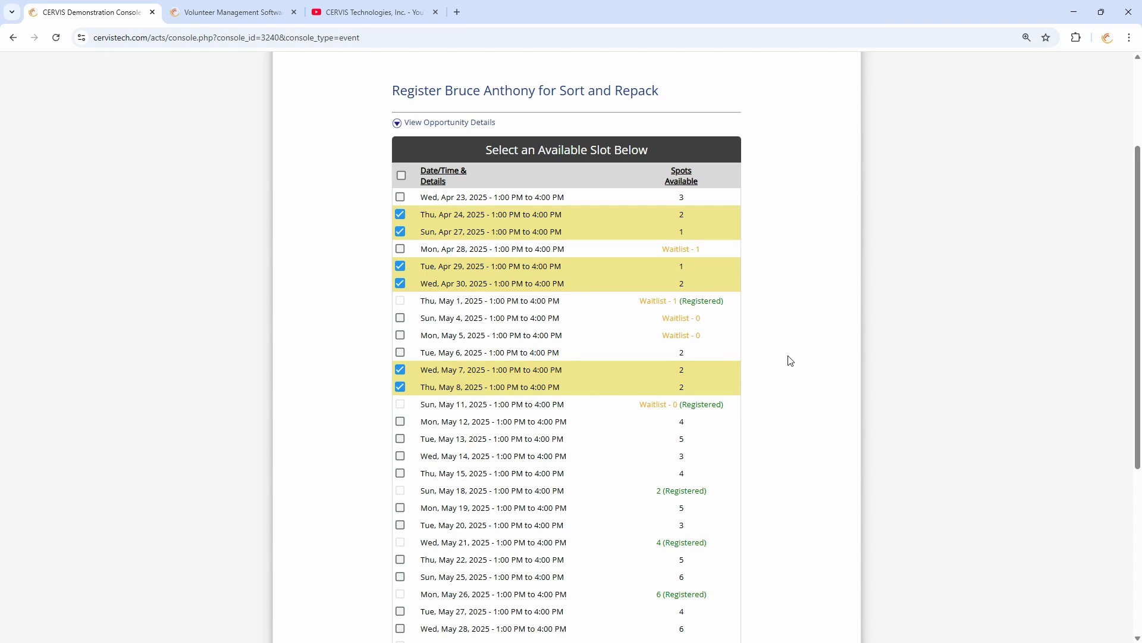
# Leave the registration for the Event Listing and open the Neighborhood & School Clean Up opportunity.
pyautogui.scroll(3, 796, 358)
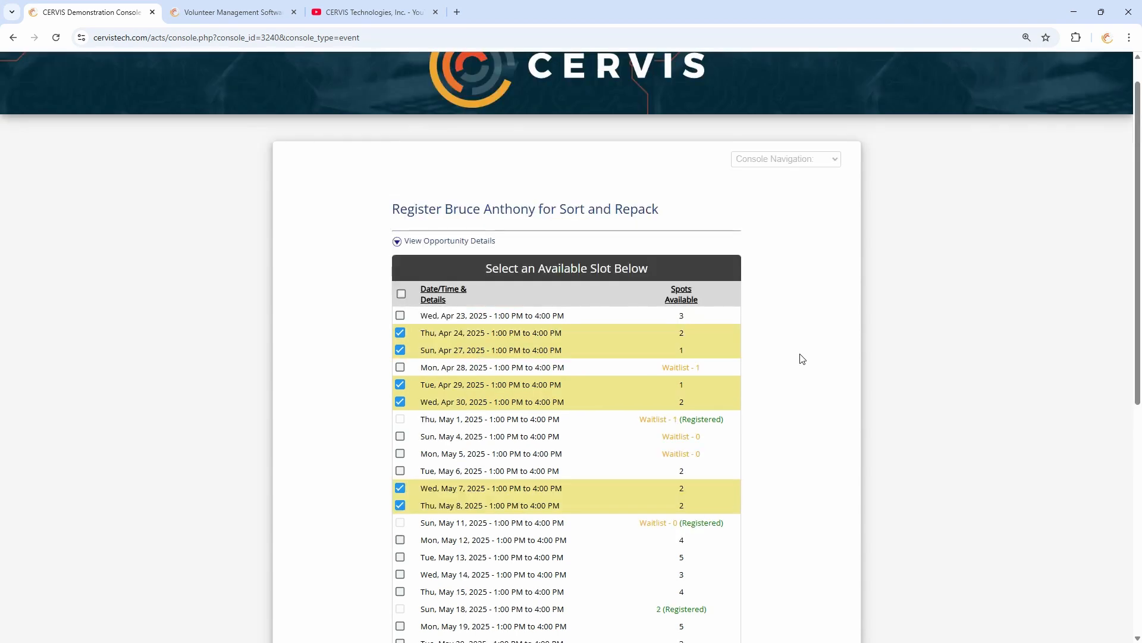
pyautogui.click(792, 195)
pyautogui.click(804, 241)
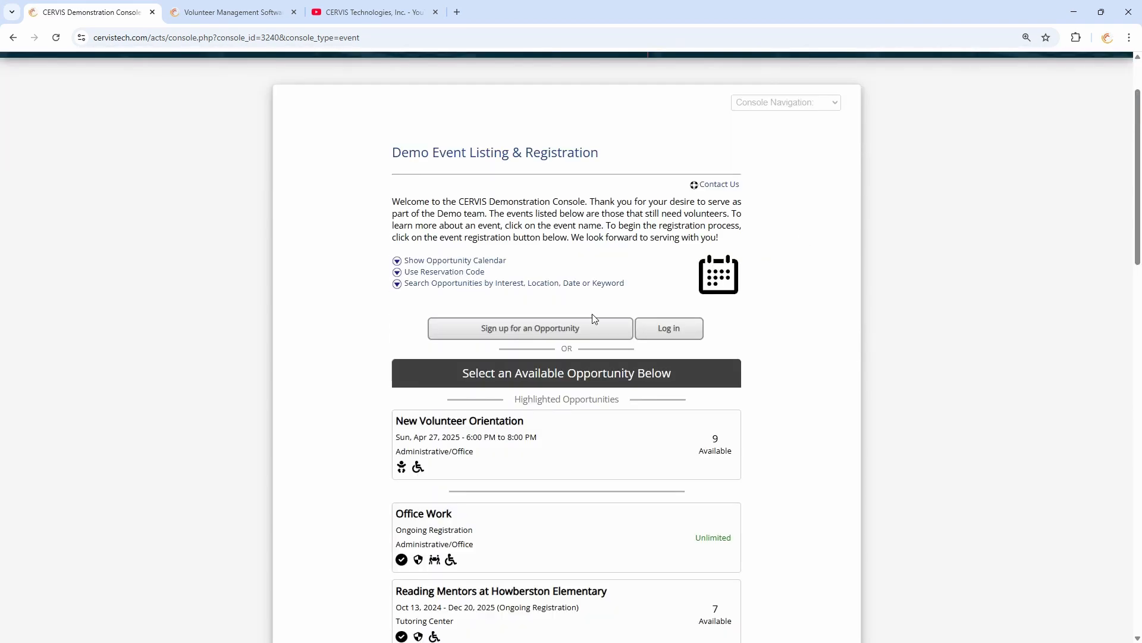
pyautogui.scroll(-9, 675, 212)
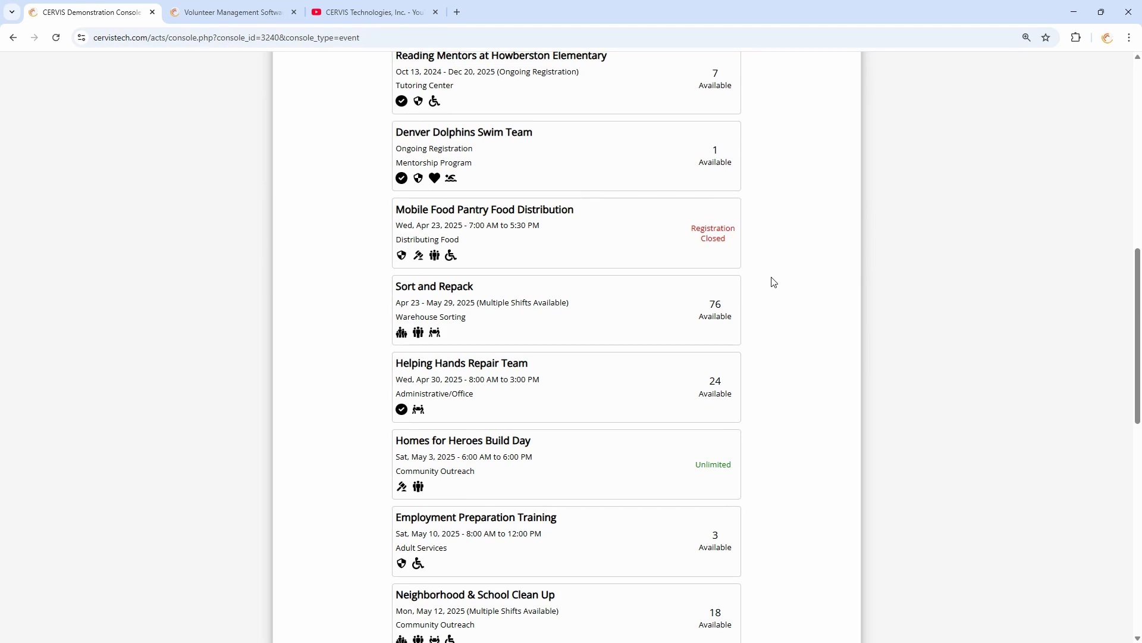
pyautogui.scroll(-7, 774, 283)
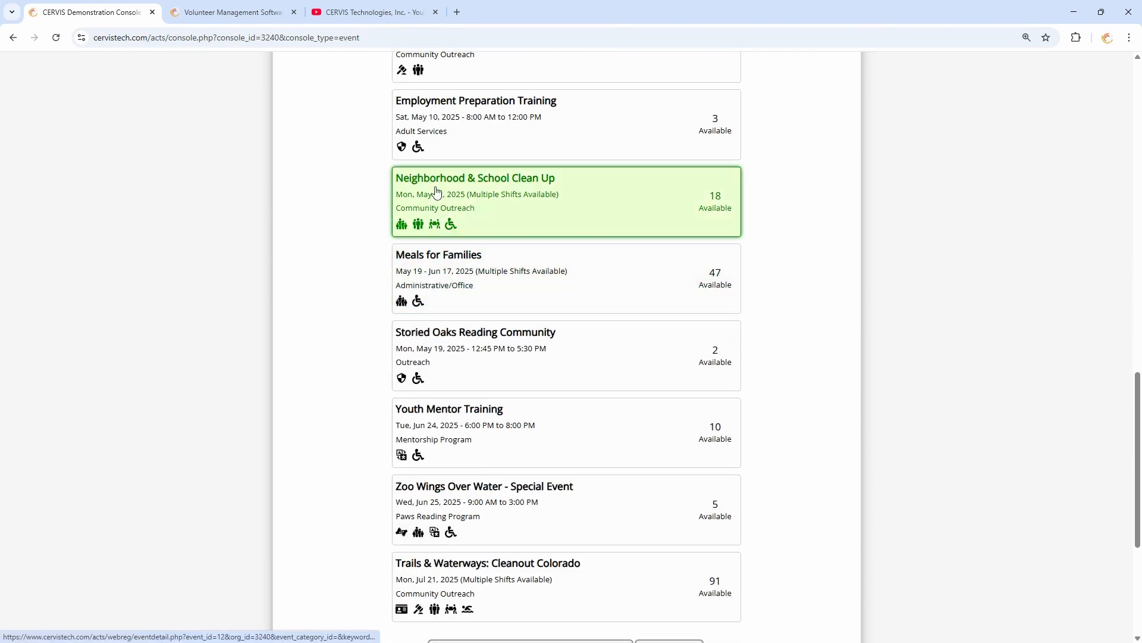
pyautogui.click(500, 196)
# Examine the May 12 team slots of Neighborhood & School Clean Up, including each slot's times, spots and slot information.
pyautogui.scroll(-8, 704, 232)
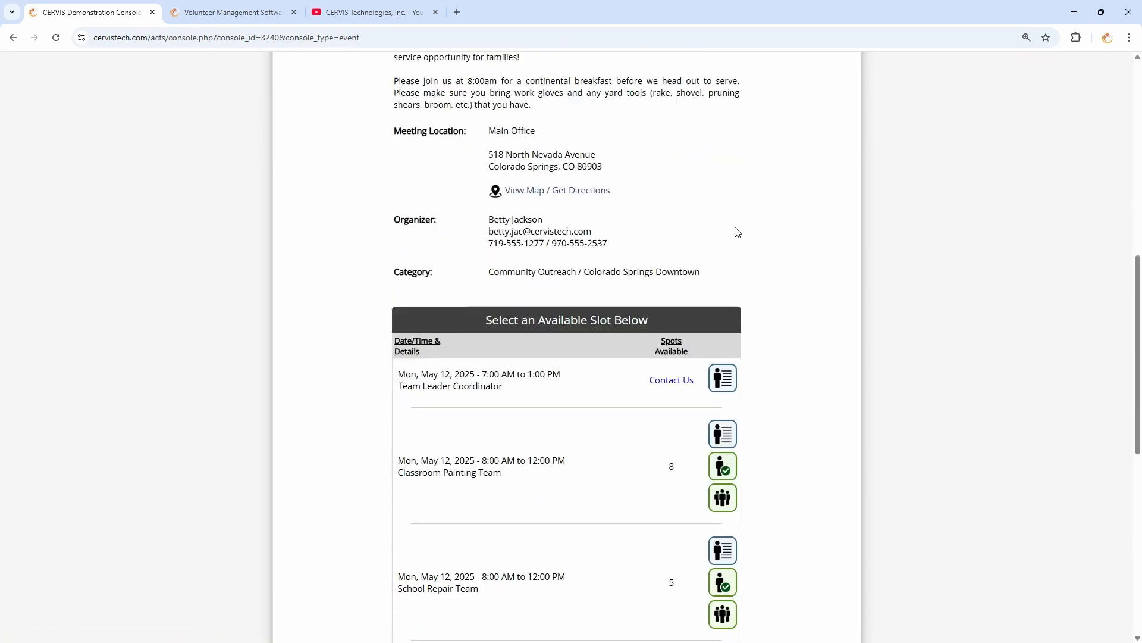
pyautogui.scroll(-6, 737, 232)
pyautogui.scroll(2, 755, 97)
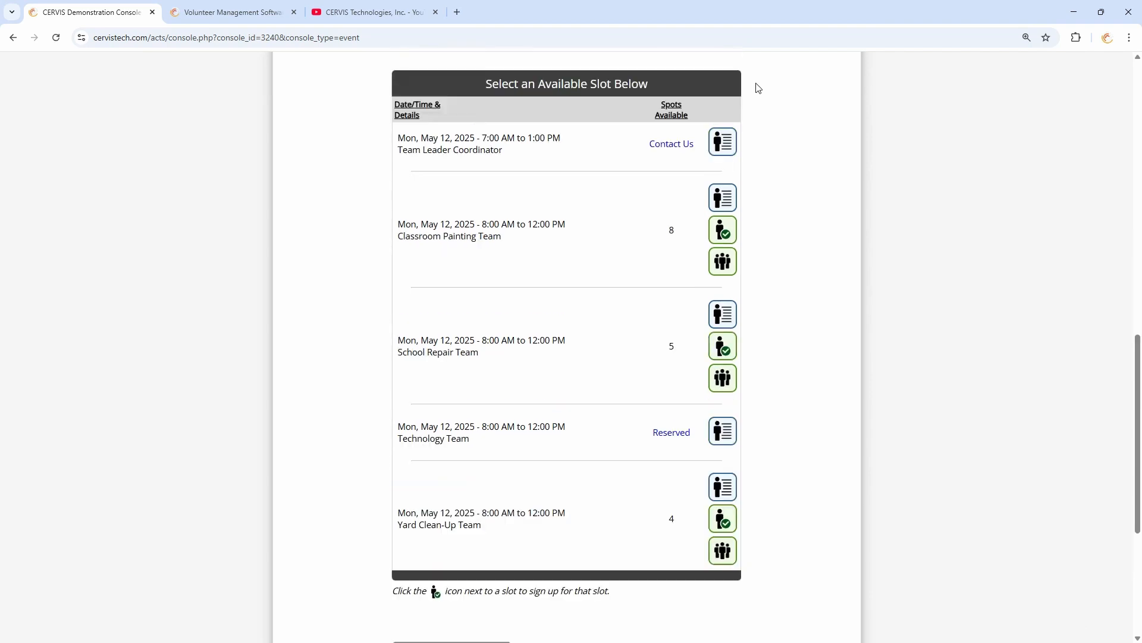
pyautogui.moveTo(544, 390)
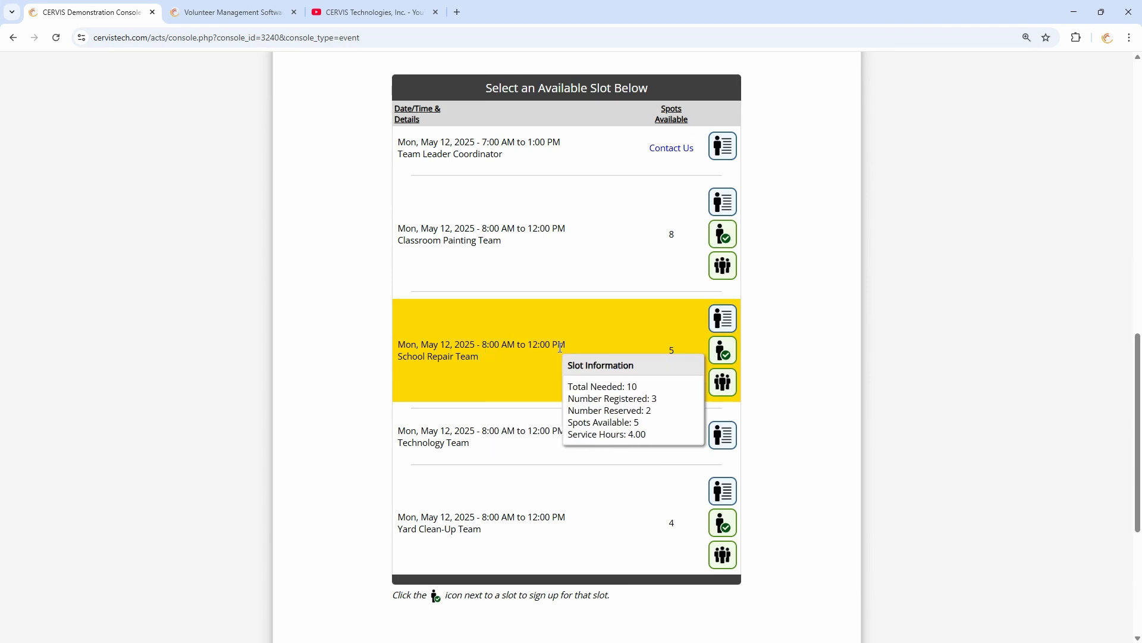
pyautogui.moveTo(523, 153)
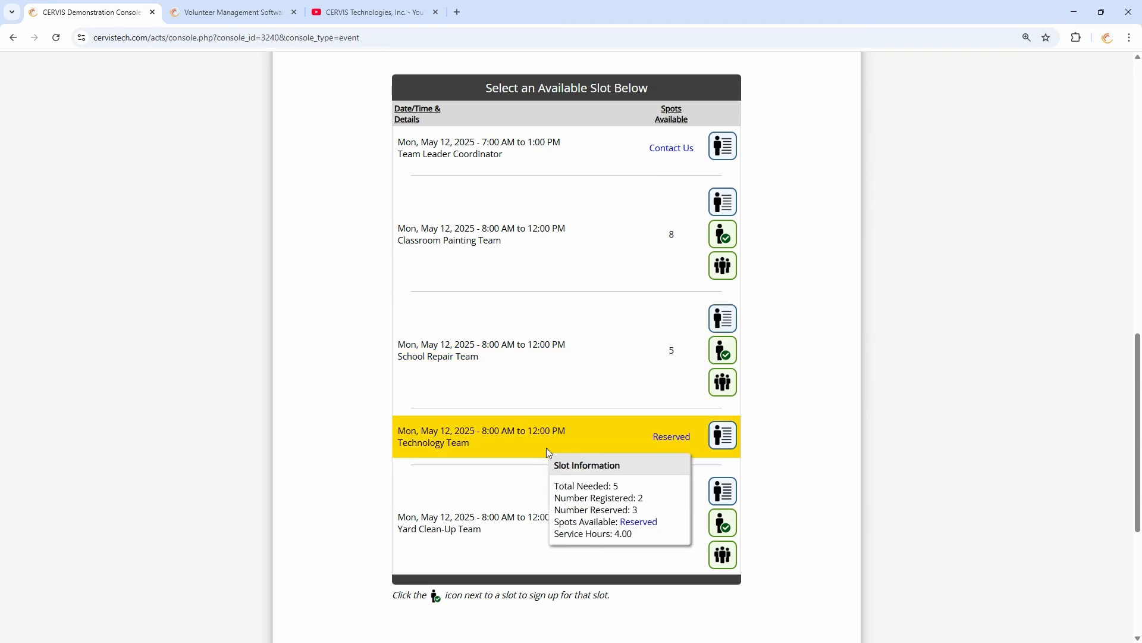
pyautogui.moveTo(546, 501)
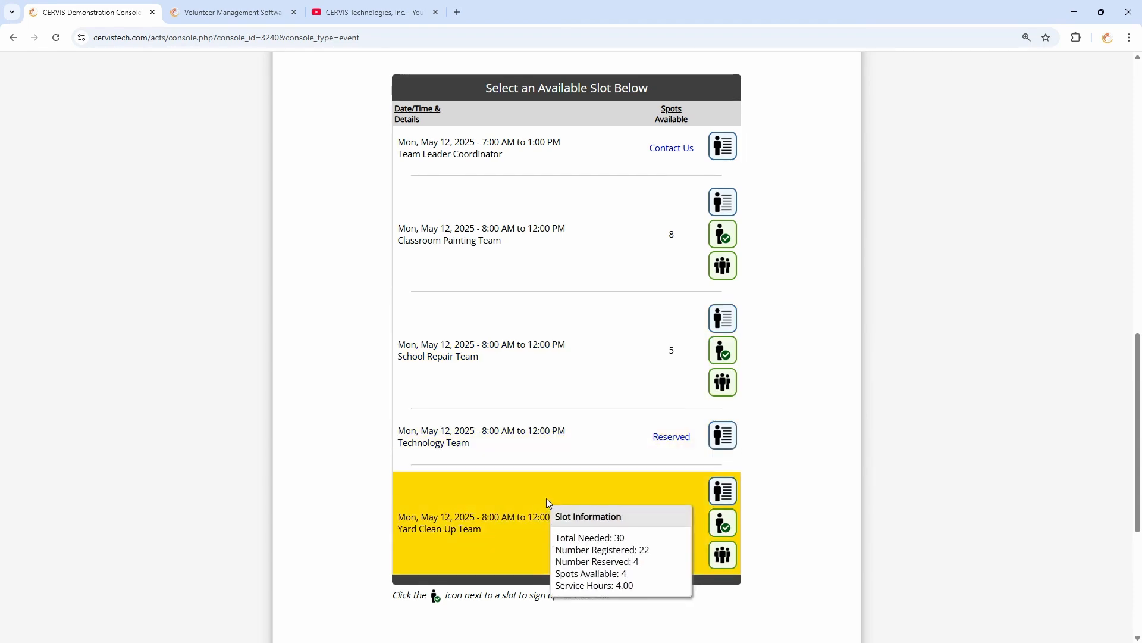
pyautogui.moveTo(485, 359)
pyautogui.moveTo(481, 356); pyautogui.dragTo(395, 362)
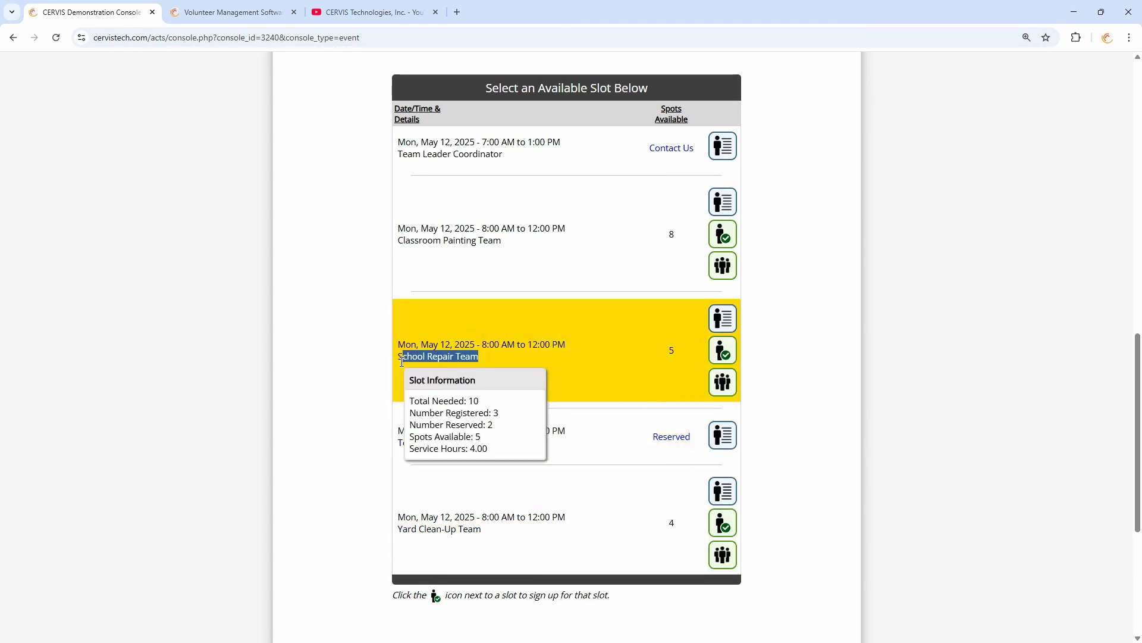
pyautogui.click(480, 361)
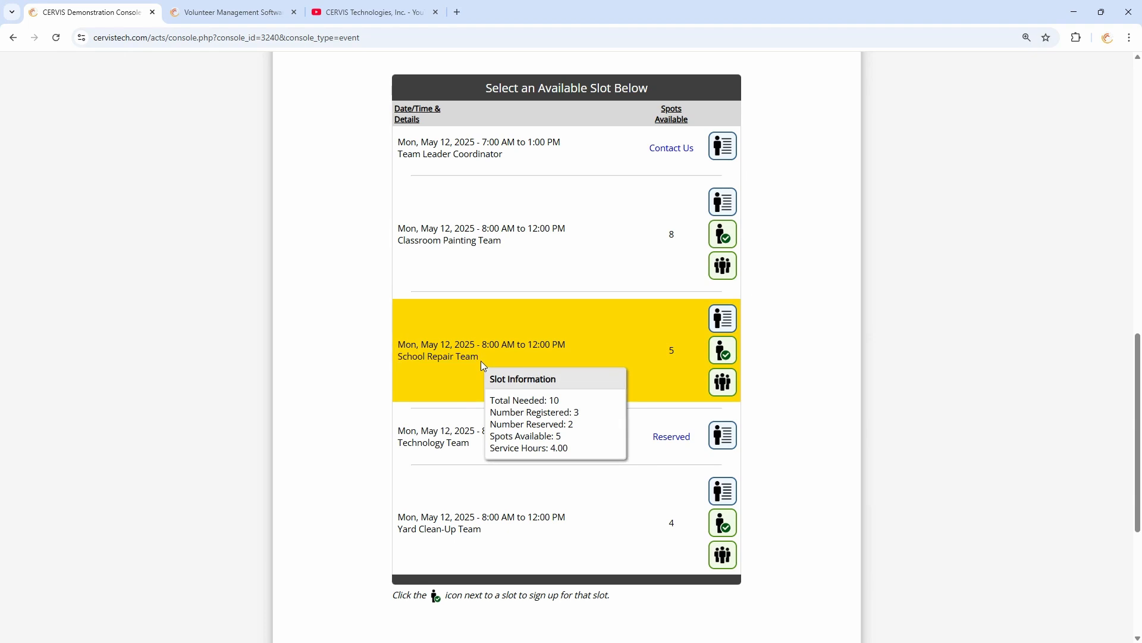
pyautogui.moveTo(502, 238)
pyautogui.moveTo(519, 498)
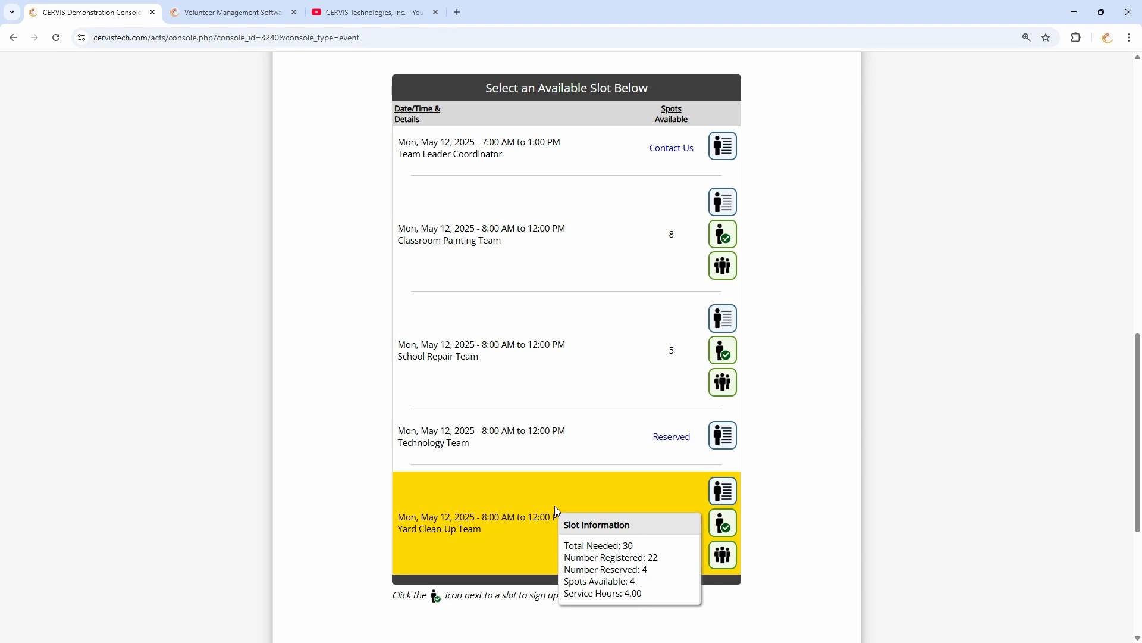
pyautogui.moveTo(619, 226)
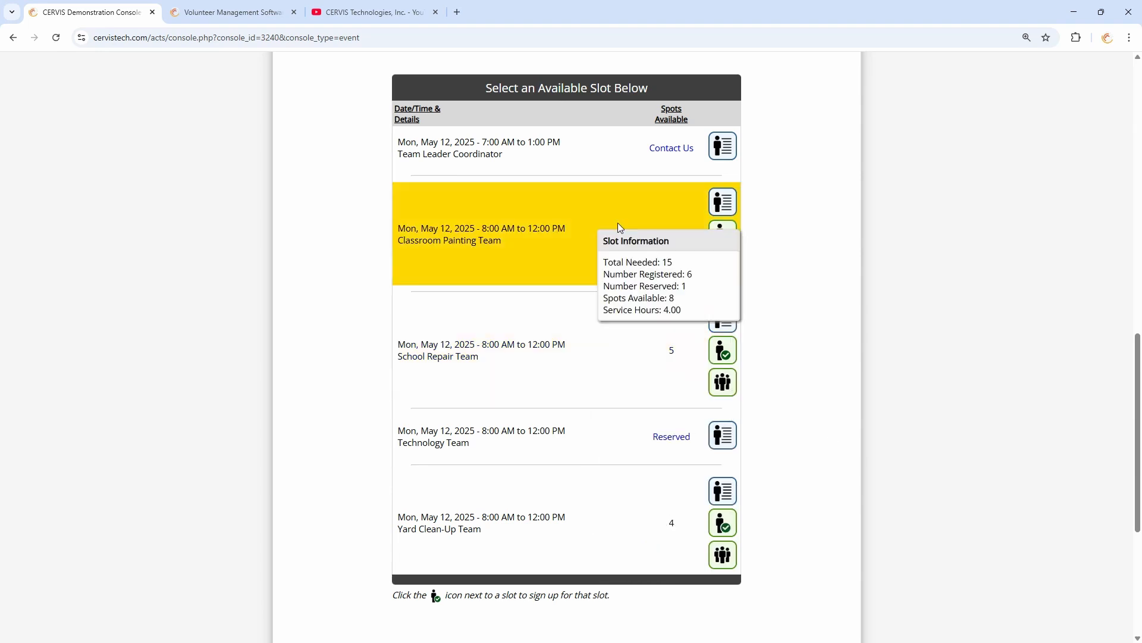
# Review the Neighborhood & School Clean Up name, description and meeting location, and compare them with the team slots listed below.
pyautogui.scroll(8, 634, 244)
pyautogui.moveTo(403, 284); pyautogui.dragTo(571, 283)
pyautogui.scroll(-3, 568, 419)
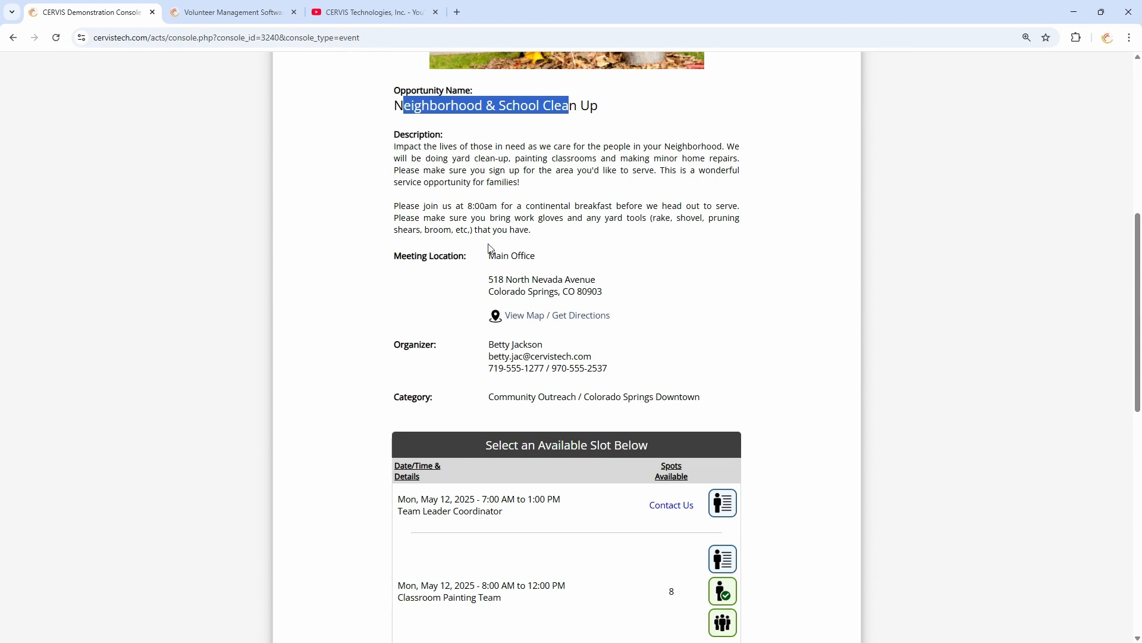
pyautogui.click(632, 298)
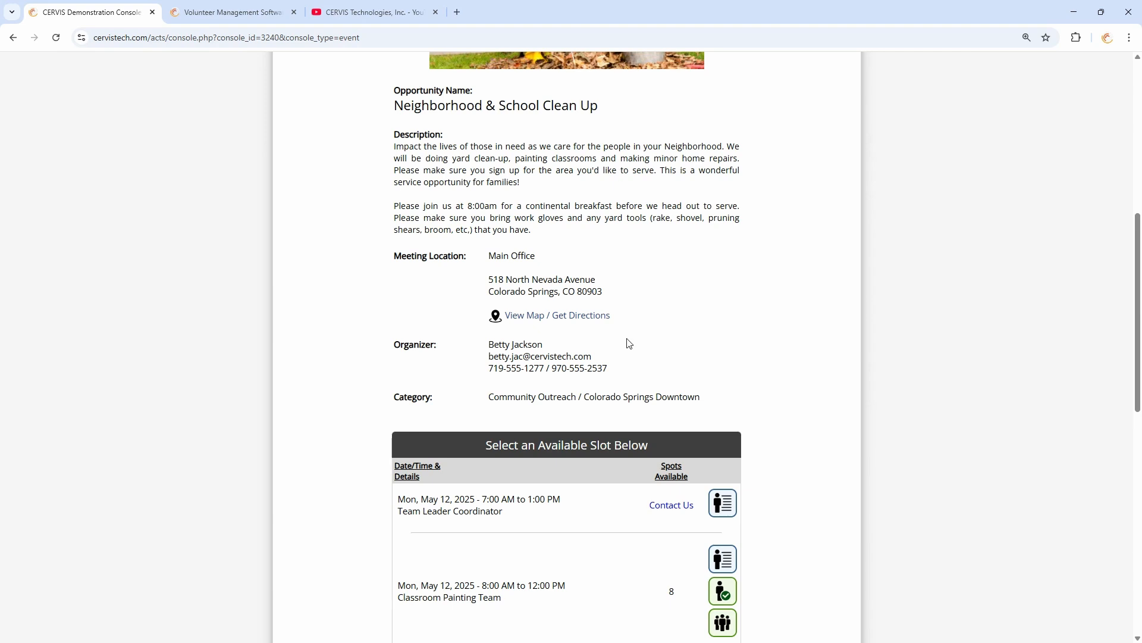
pyautogui.scroll(-5, 619, 256)
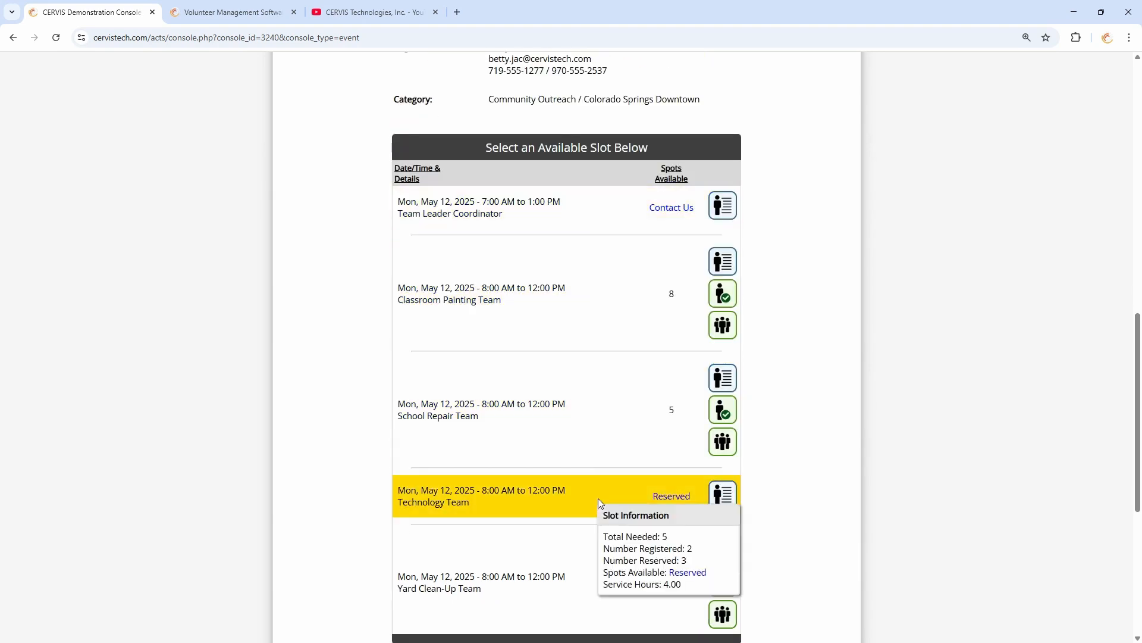
# Leave the opportunity details for the CERVIS Admin Login, log in with Google and open the Add Opportunity form.
pyautogui.moveTo(594, 536)
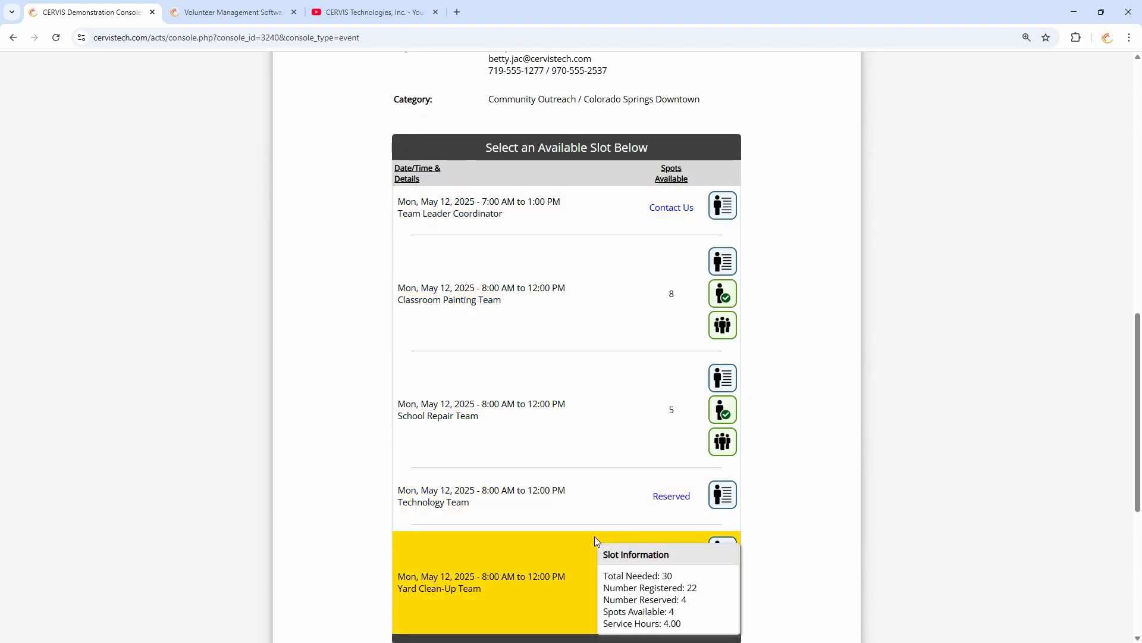
pyautogui.scroll(15, 897, 388)
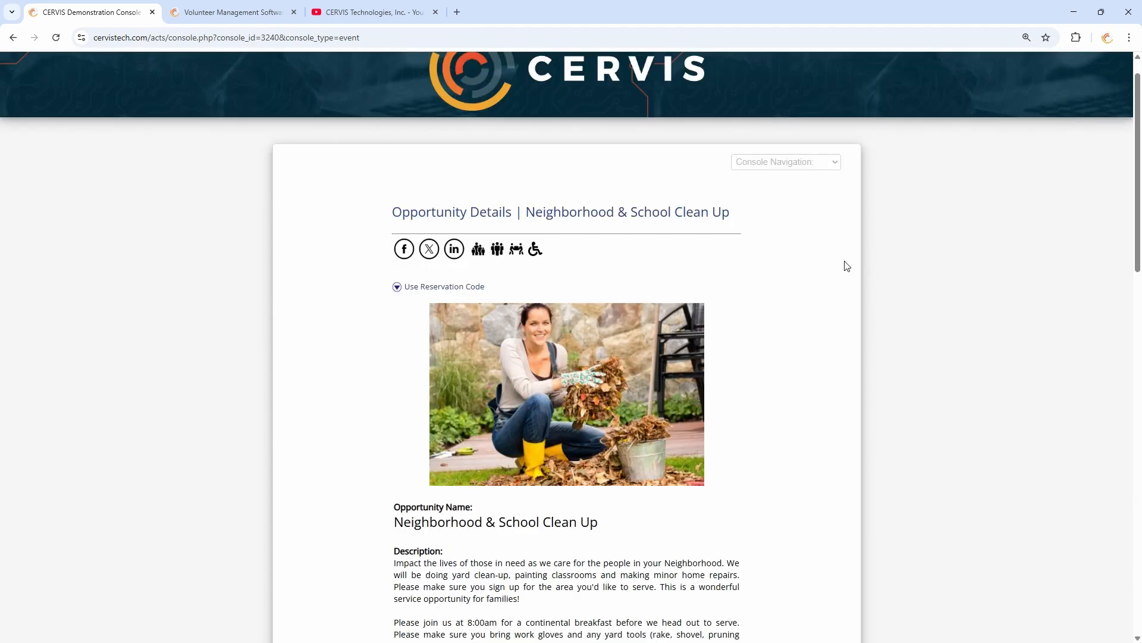
pyautogui.click(801, 162)
pyautogui.click(803, 193)
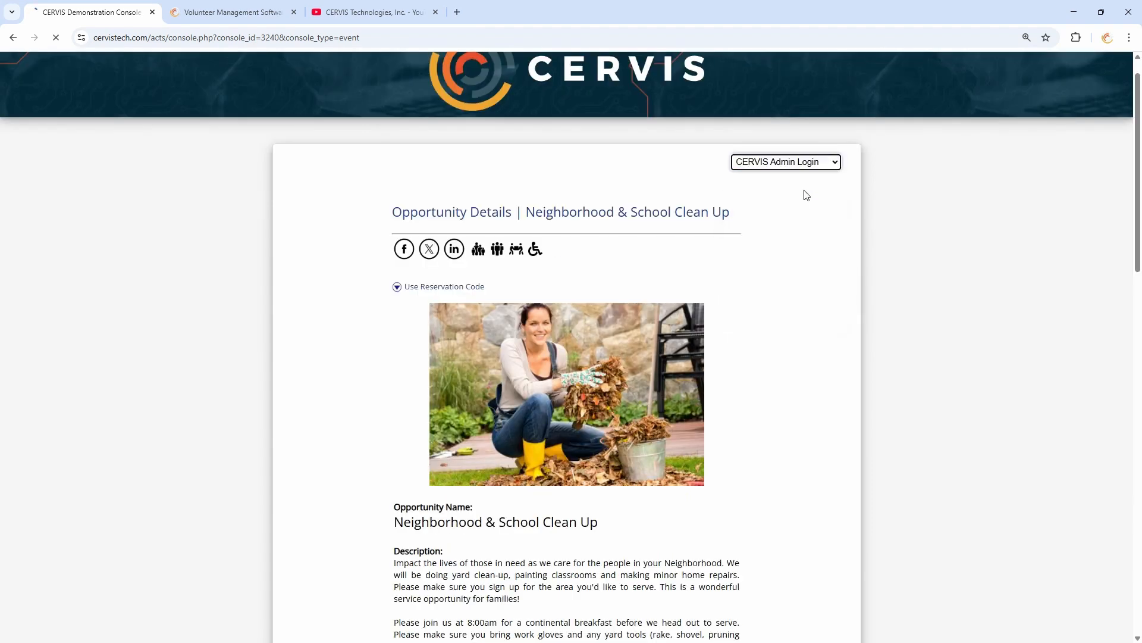
pyautogui.scroll(-4, 569, 336)
pyautogui.click(568, 336)
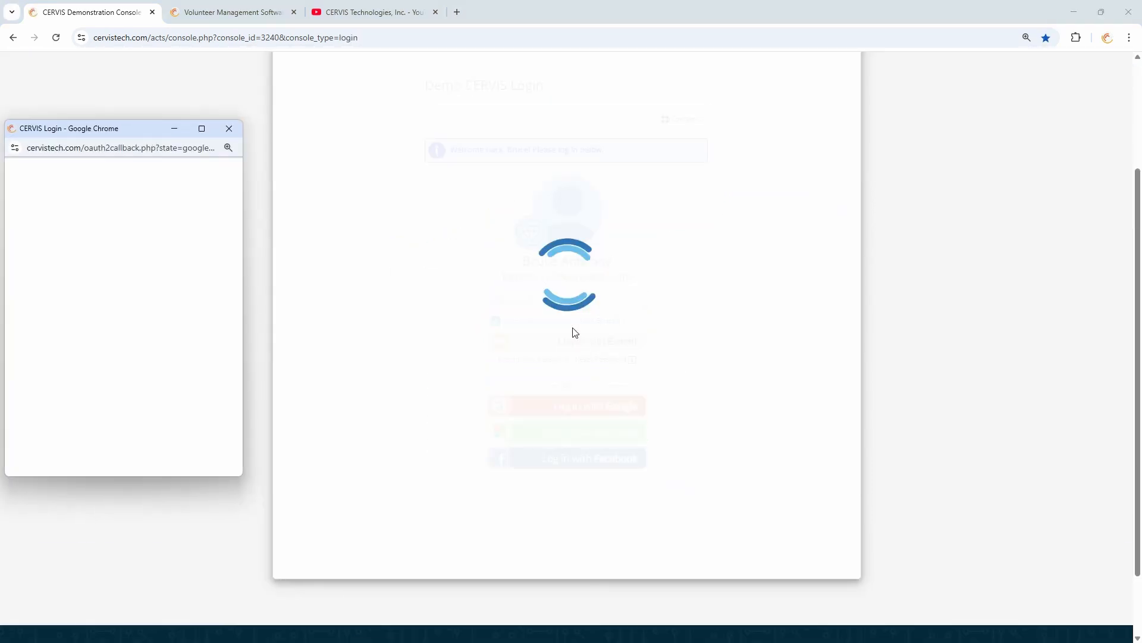
pyautogui.click(655, 374)
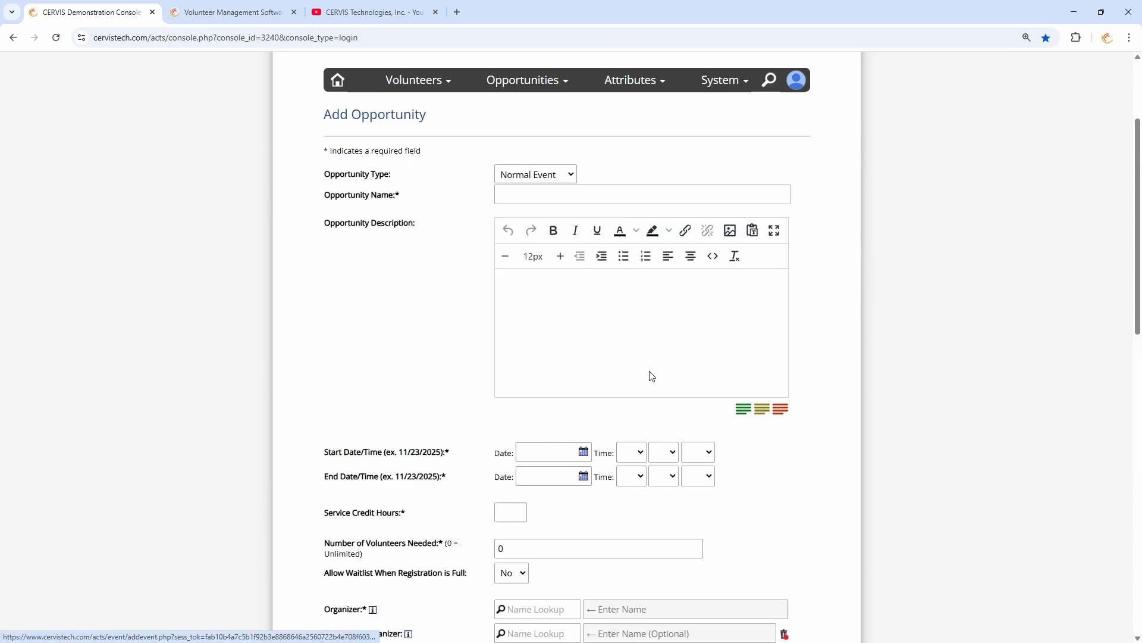
# Set the opportunity type to Service Project and review the choices for Log Service Project Hours.
pyautogui.click(503, 174)
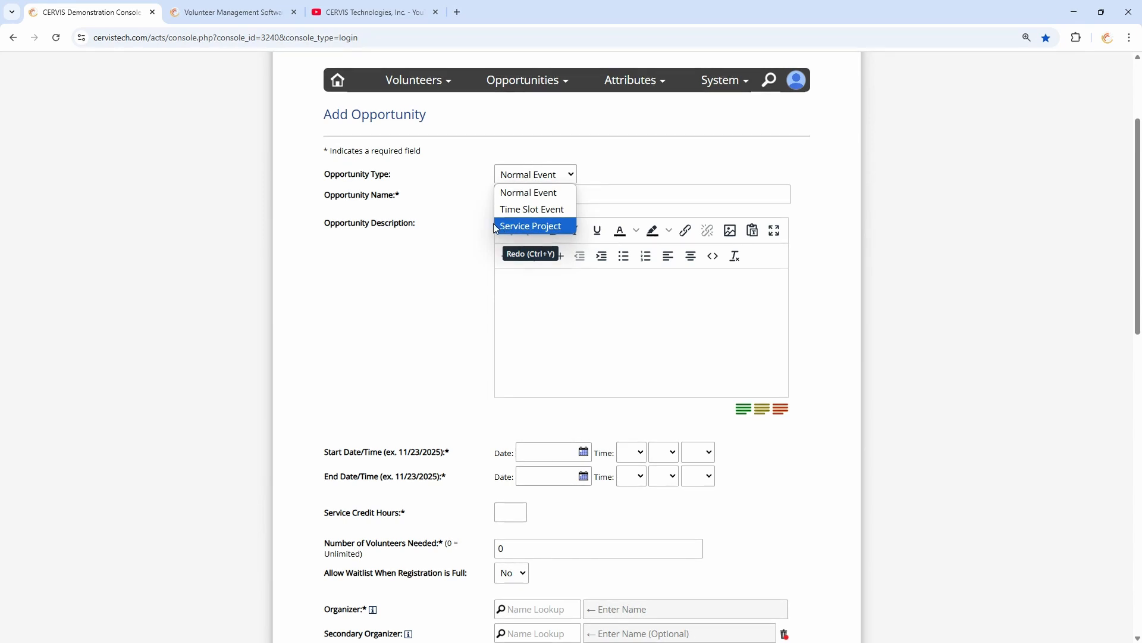
pyautogui.click(564, 226)
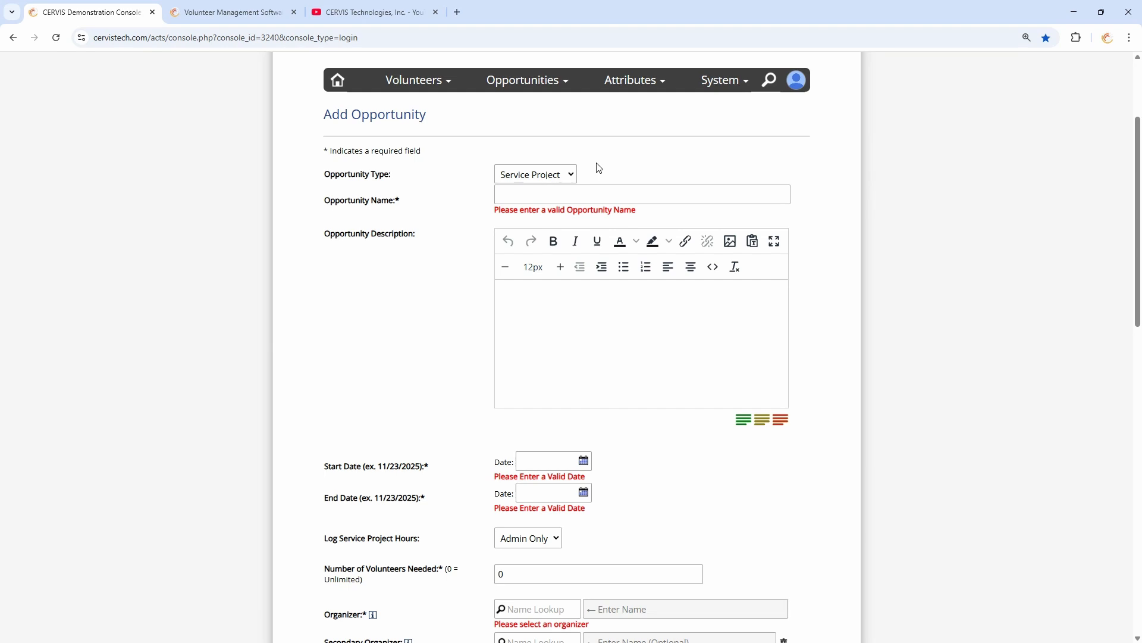
pyautogui.scroll(-3, 645, 336)
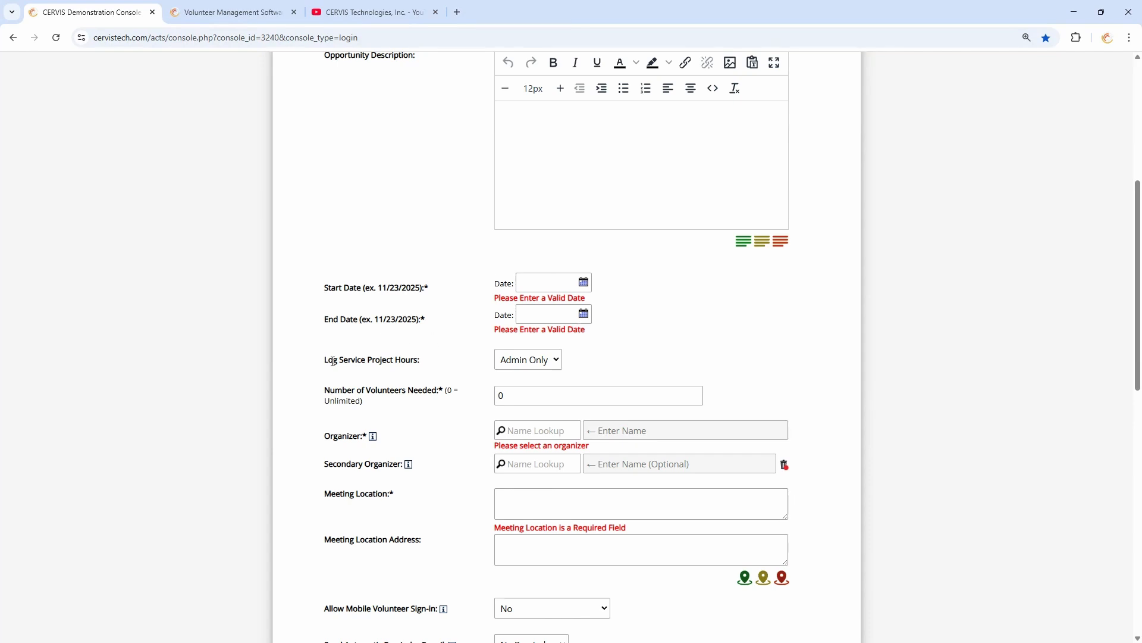
pyautogui.moveTo(329, 359); pyautogui.dragTo(443, 363)
pyautogui.click(479, 363)
pyautogui.click(522, 359)
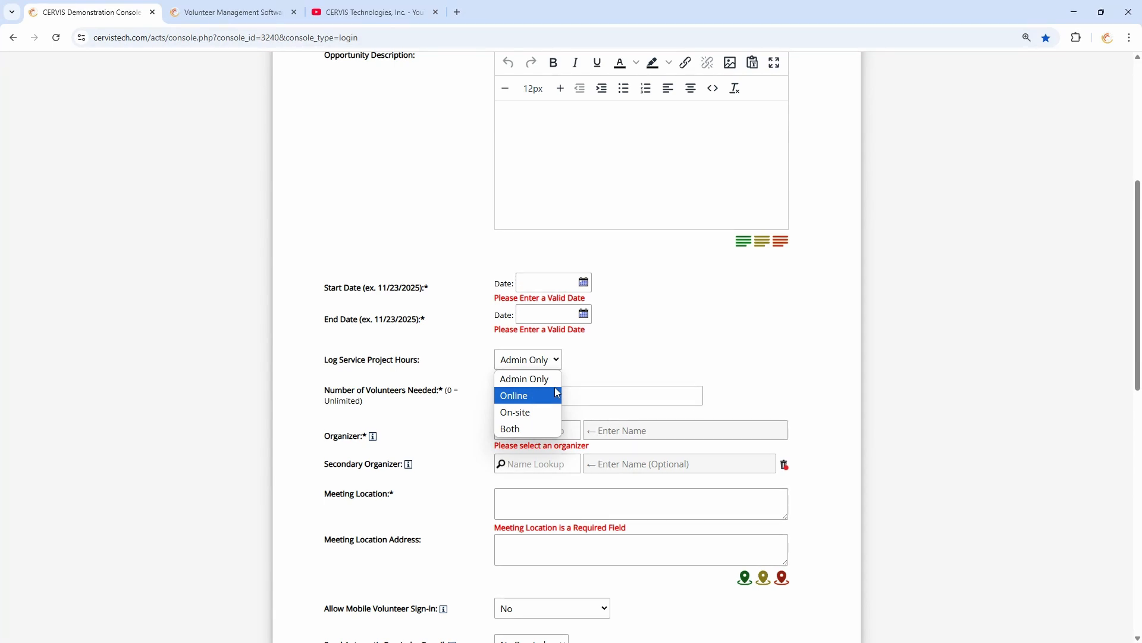
pyautogui.click(607, 366)
pyautogui.scroll(4, 601, 322)
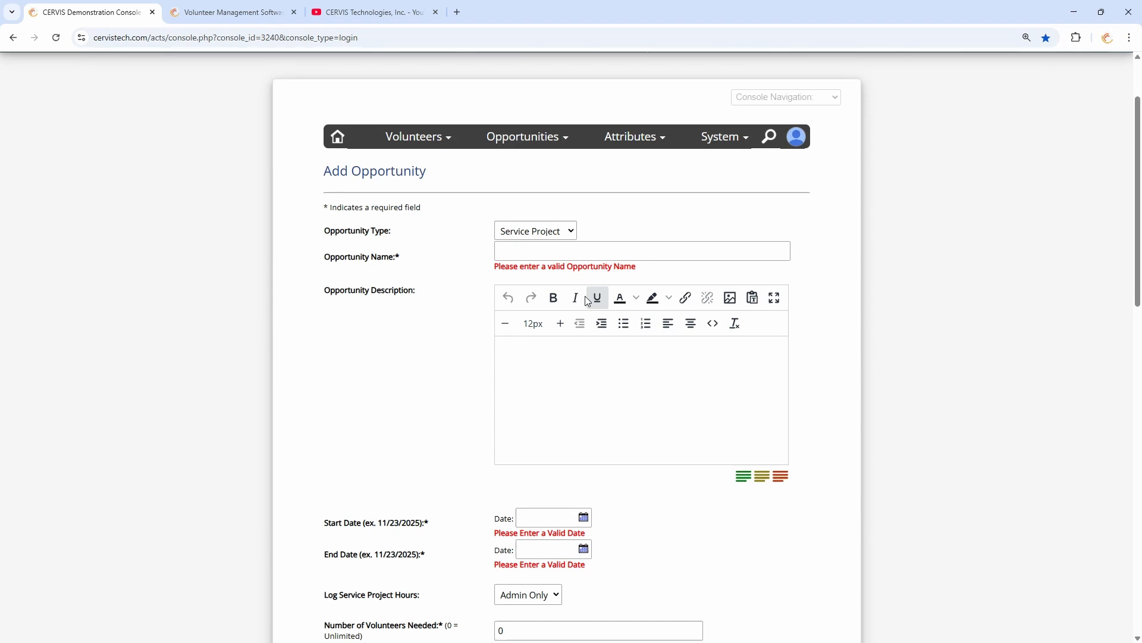
# Start a fresh Add Opportunity form as a Time Slot Event with 5 time slots.
pyautogui.click(525, 143)
pyautogui.click(527, 168)
pyautogui.click(536, 236)
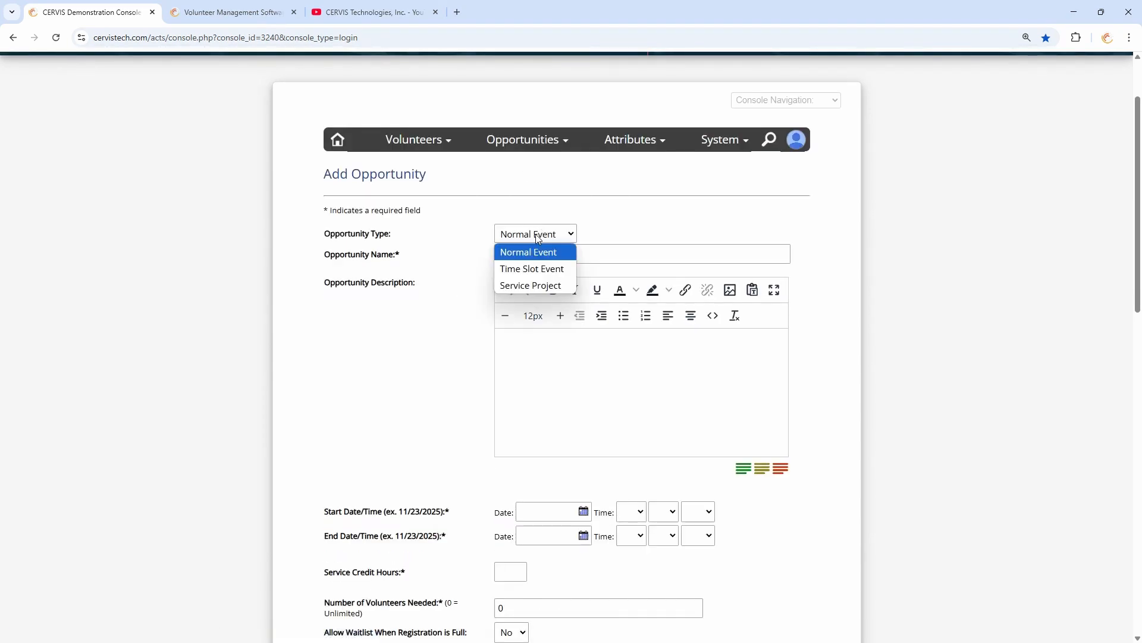
pyautogui.click(527, 268)
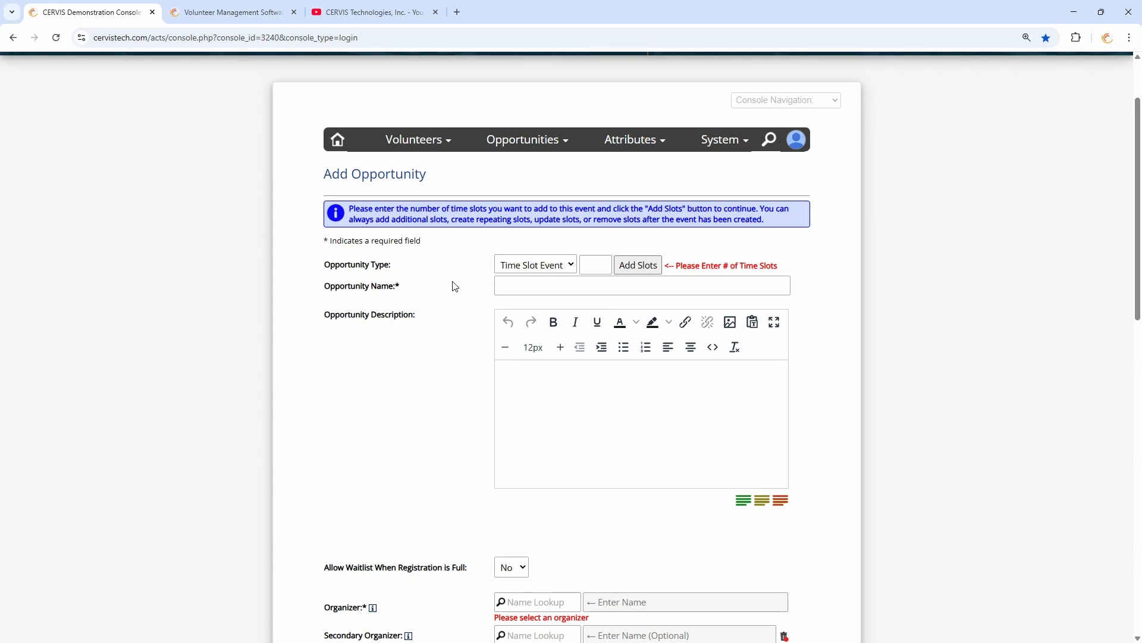
pyautogui.click(606, 263)
pyautogui.click(648, 266)
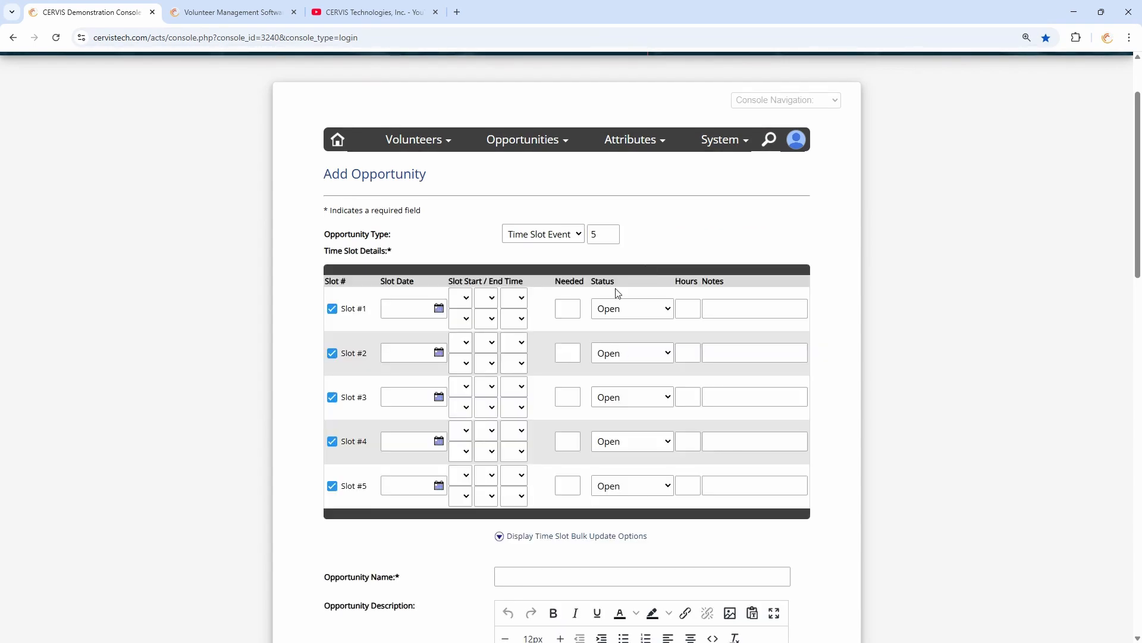
# Show the time slot bulk update options and set the date of every selected slot to 04/26/2025.
pyautogui.scroll(-2, 617, 293)
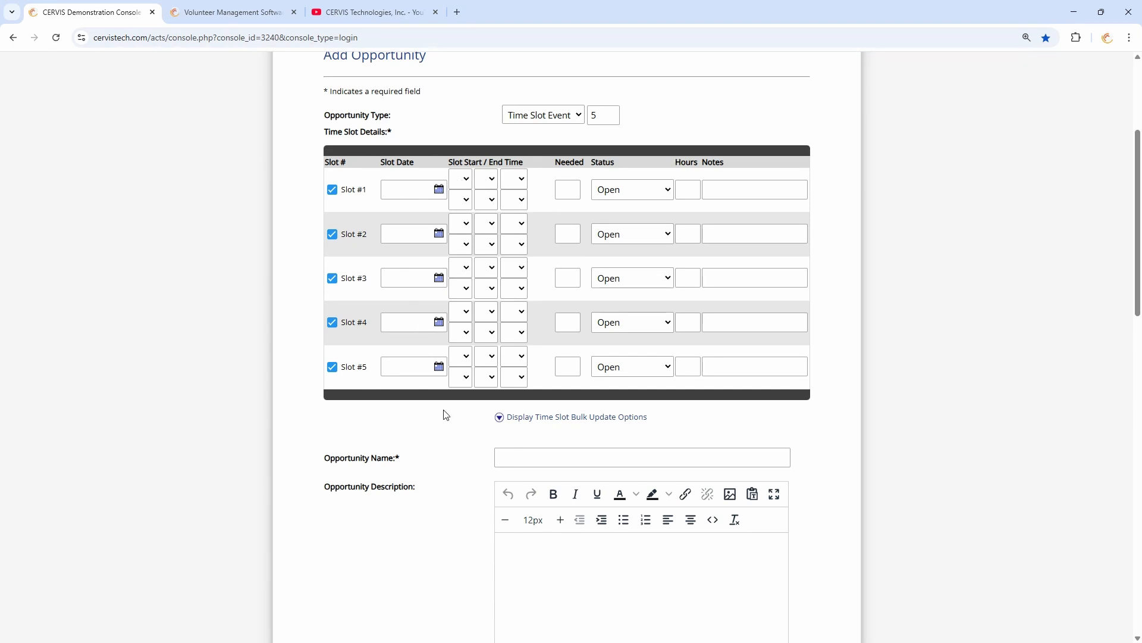
pyautogui.click(551, 417)
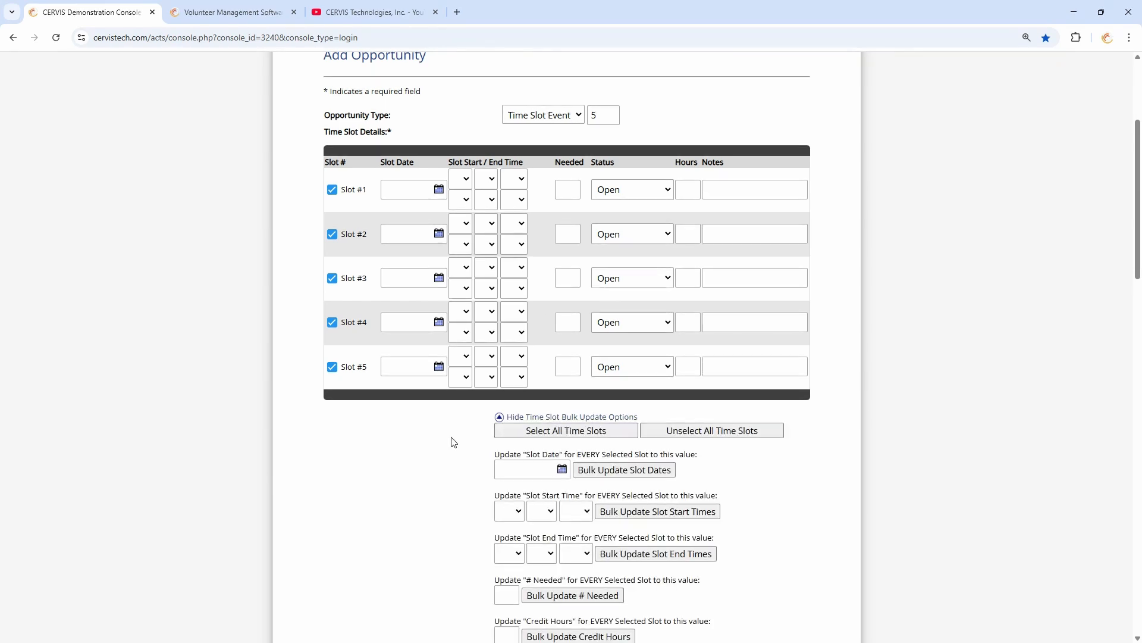
pyautogui.scroll(-2, 449, 444)
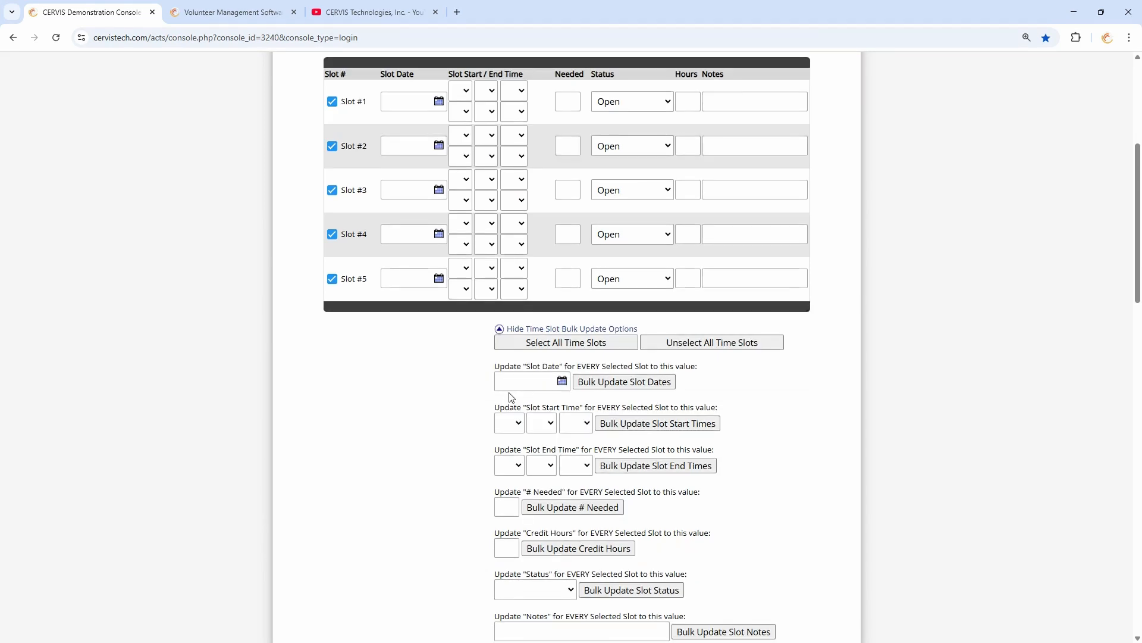
pyautogui.click(528, 350)
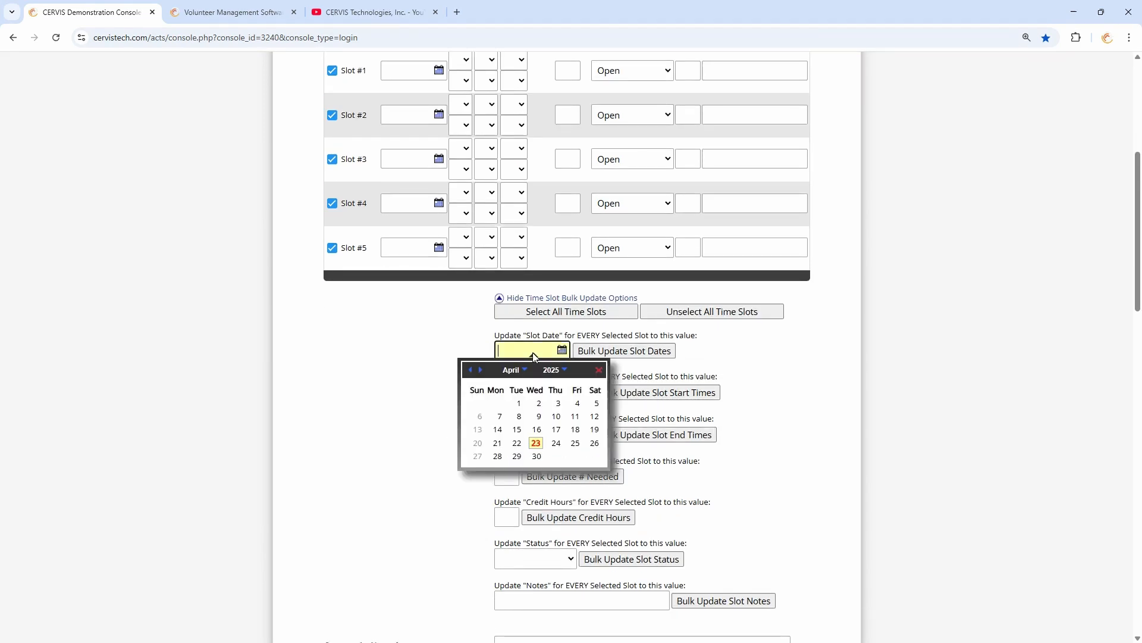
pyautogui.click(595, 443)
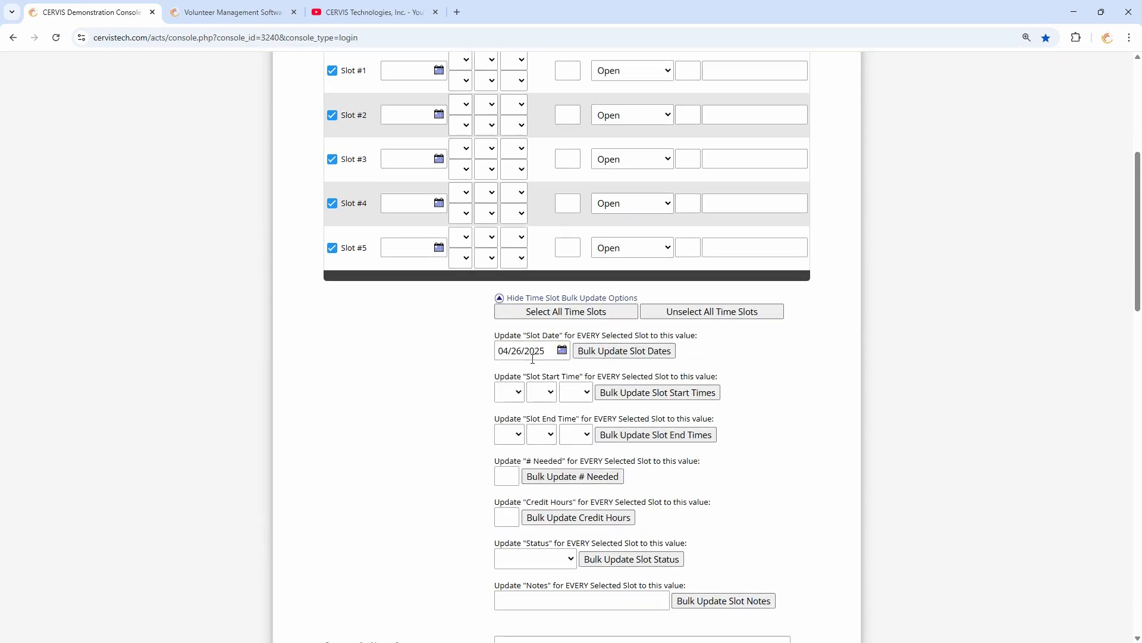
pyautogui.click(625, 354)
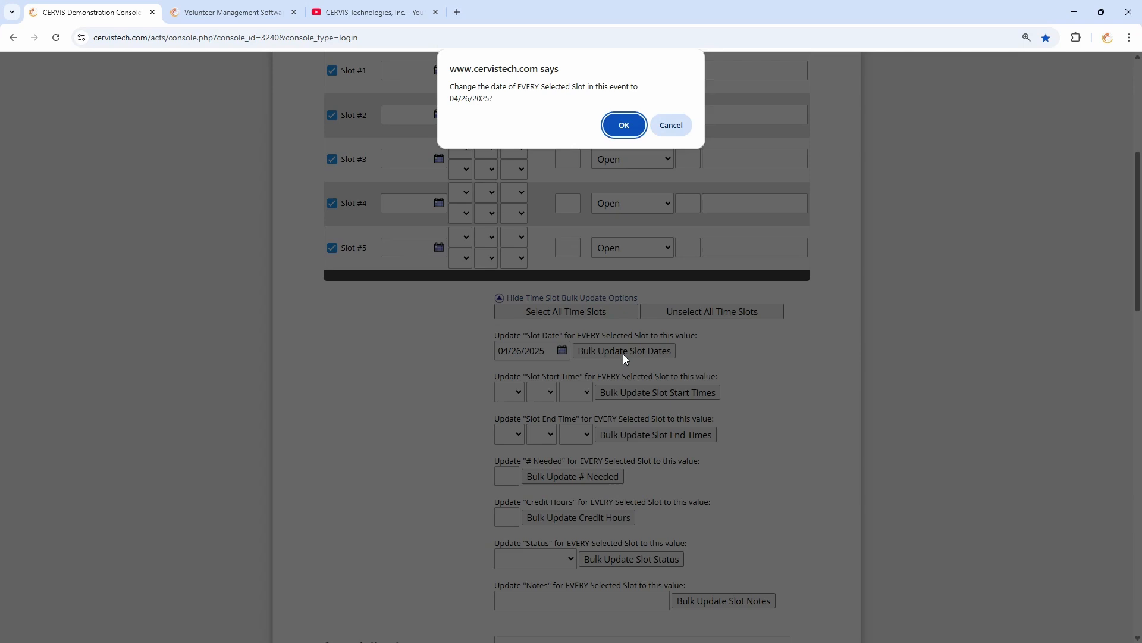
pyautogui.click(626, 123)
pyautogui.scroll(4, 409, 296)
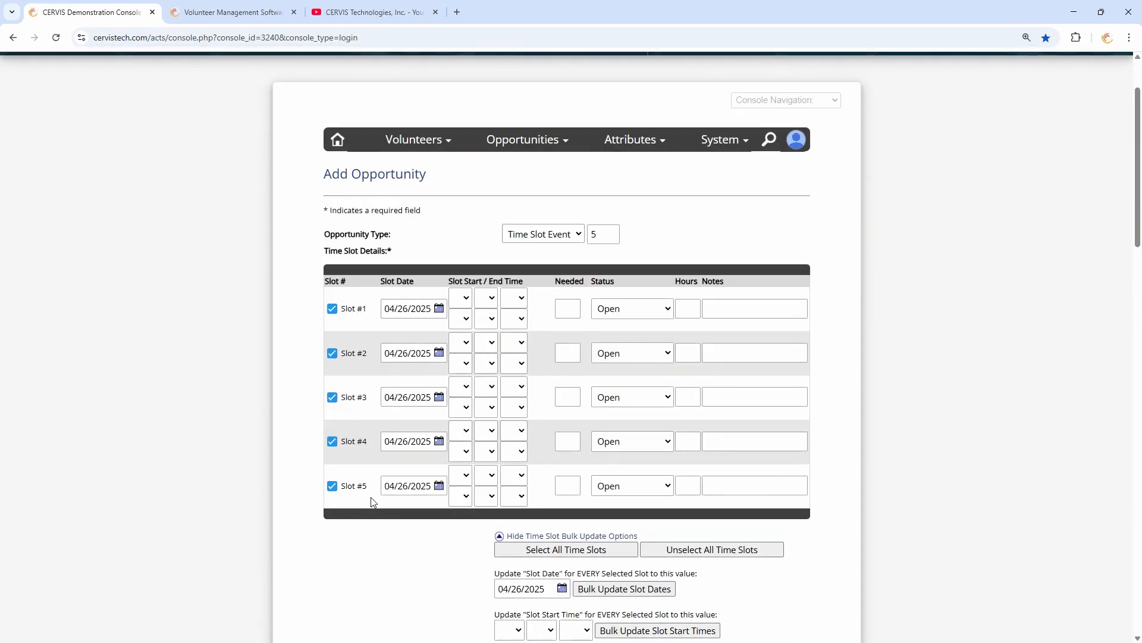
# Deselect Slot #1, set its date to 04/25/2025 individually, and select the slot again.
pyautogui.scroll(-2, 366, 503)
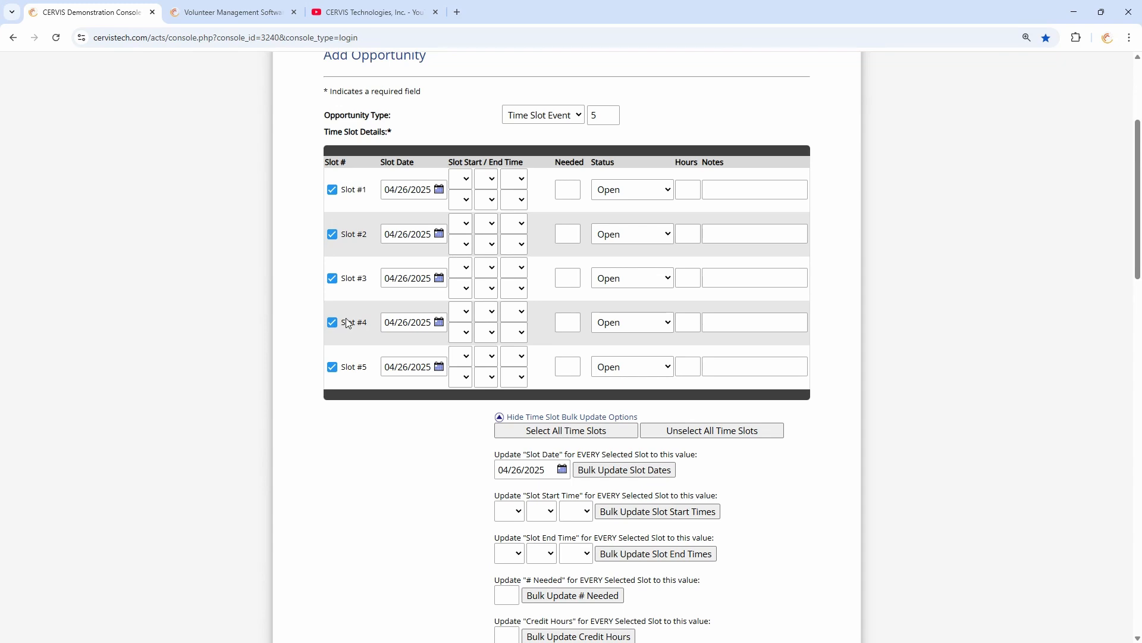
pyautogui.click(332, 190)
pyautogui.click(332, 234)
pyautogui.click(332, 190)
pyautogui.click(332, 234)
pyautogui.click(333, 191)
pyautogui.click(428, 190)
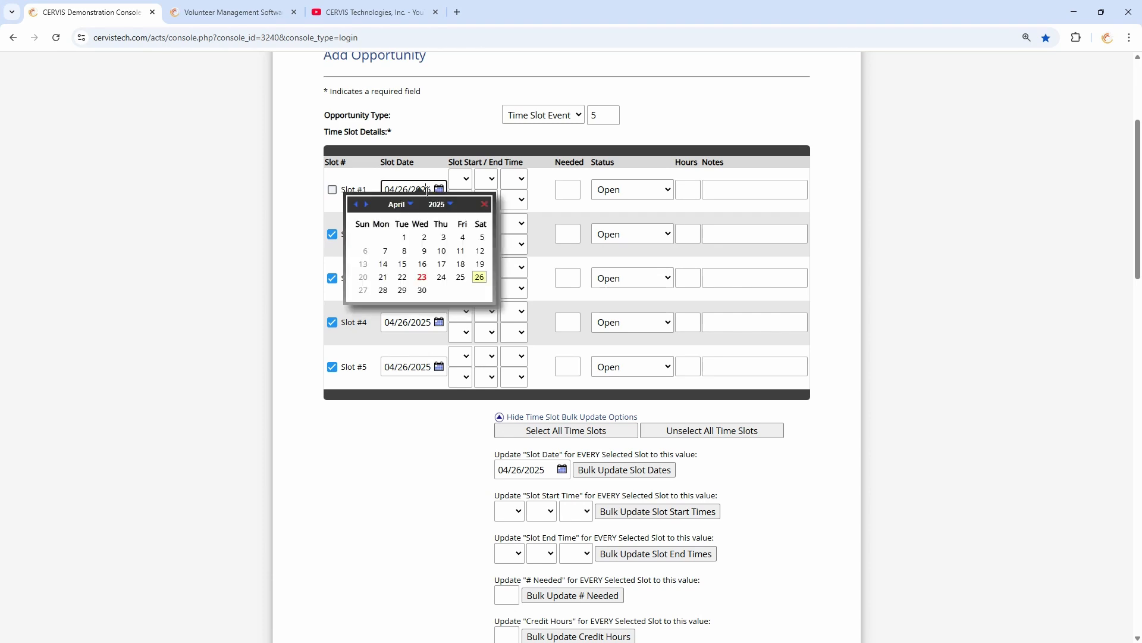
pyautogui.click(460, 277)
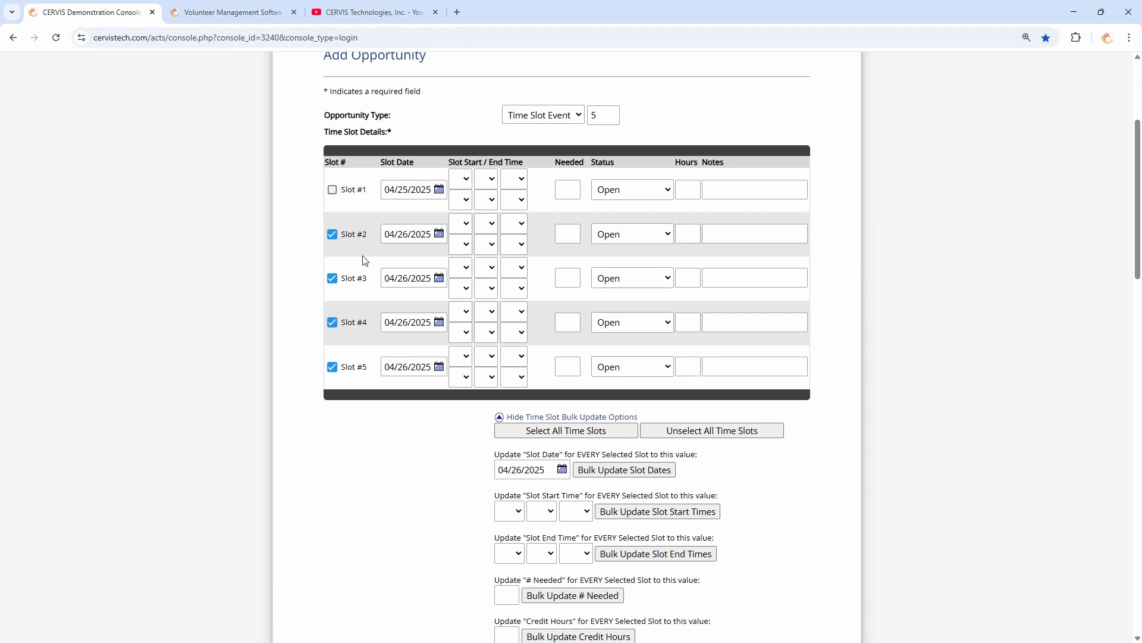
pyautogui.click(334, 191)
# Bulk update the start time of every selected slot to 08:00 AM and hide the bulk update options.
pyautogui.scroll(-2, 496, 399)
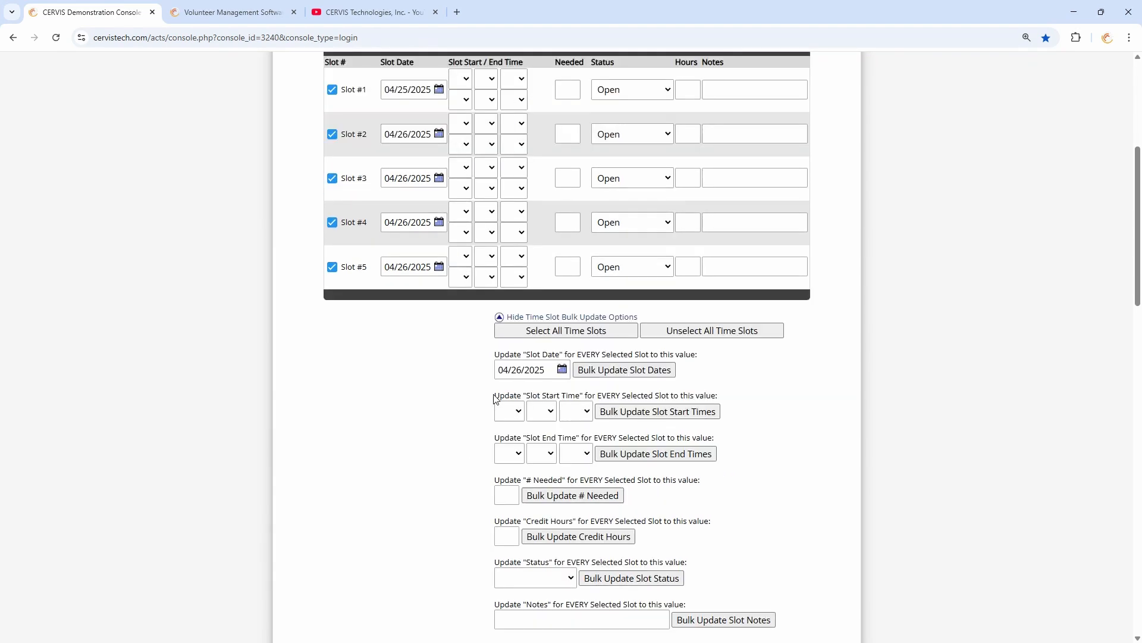
pyautogui.click(497, 397)
pyautogui.click(524, 552)
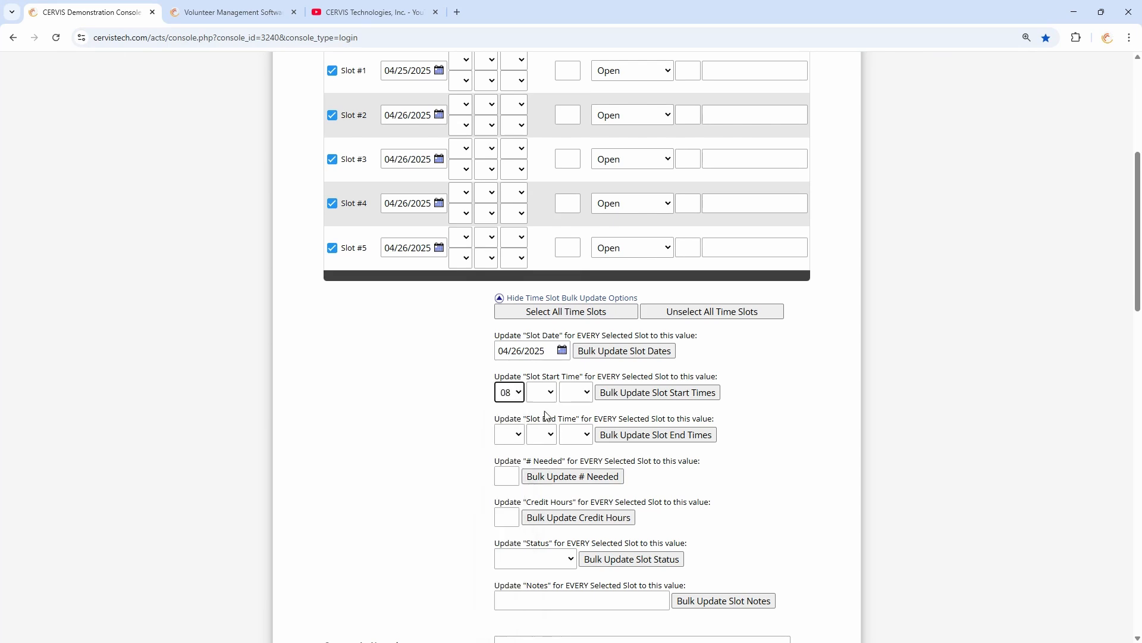
pyautogui.click(542, 392)
pyautogui.click(539, 414)
pyautogui.click(576, 392)
pyautogui.click(573, 413)
pyautogui.click(634, 391)
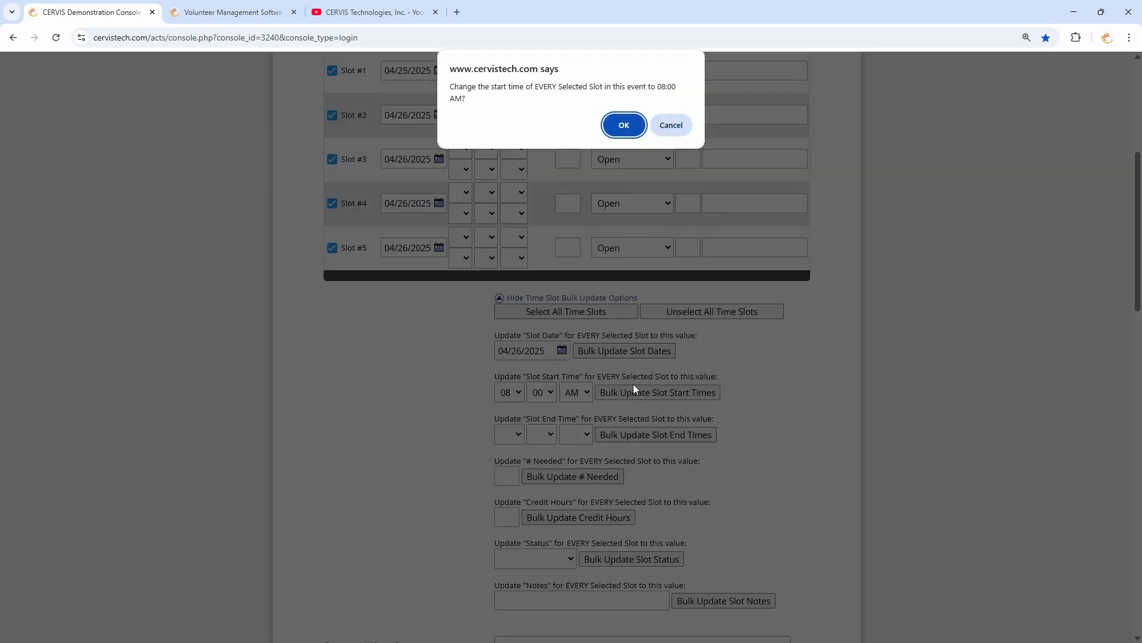
pyautogui.click(623, 126)
pyautogui.scroll(2, 524, 320)
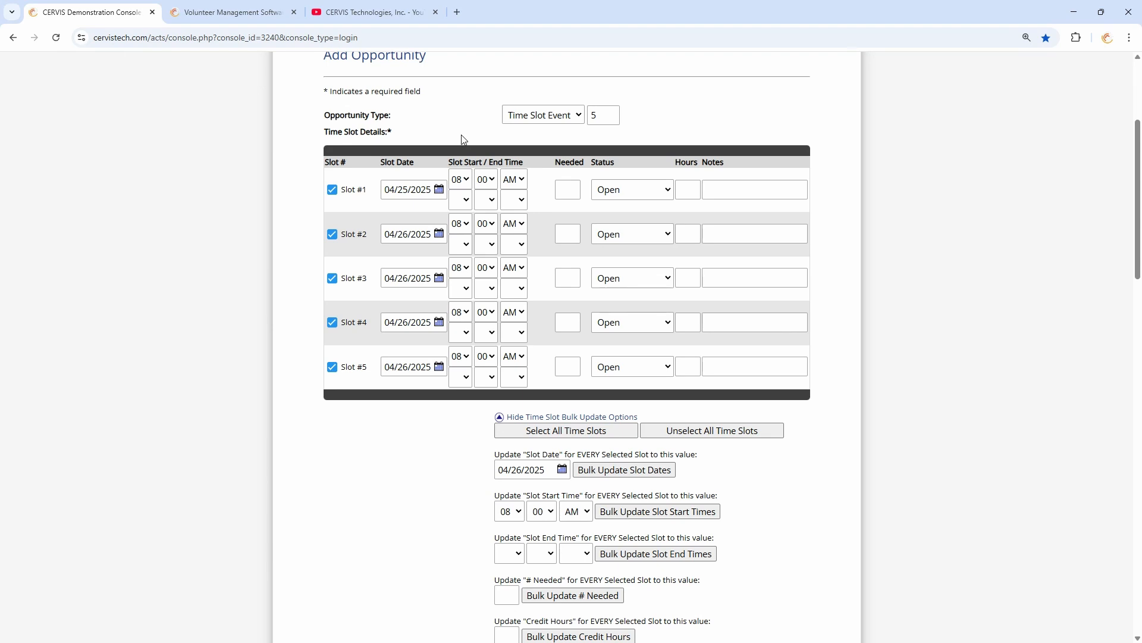
pyautogui.click(508, 417)
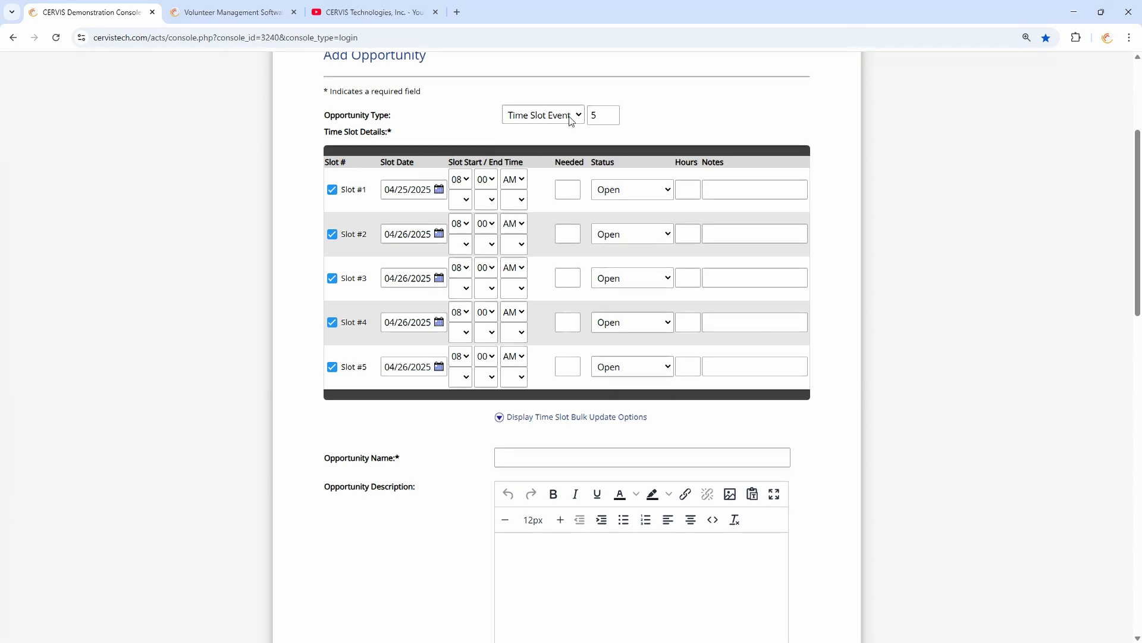
# Set the number of time slots to 265 and look through the extended slot list.
pyautogui.doubleClick(607, 117)
pyautogui.write('265')
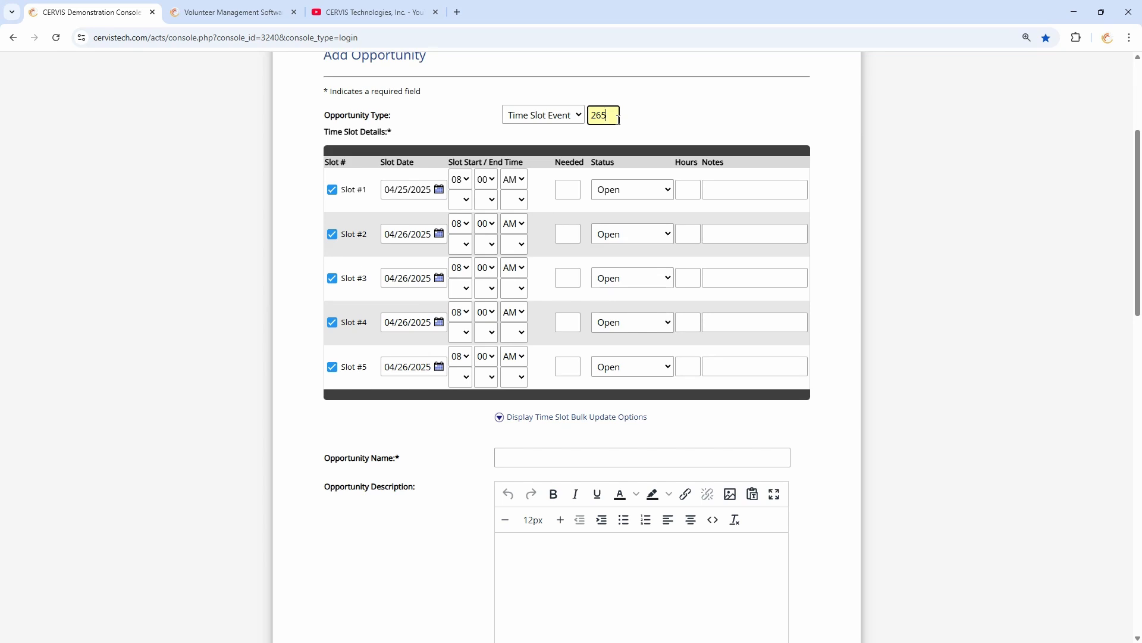
pyautogui.press('Return')
pyautogui.scroll(-3, 404, 370)
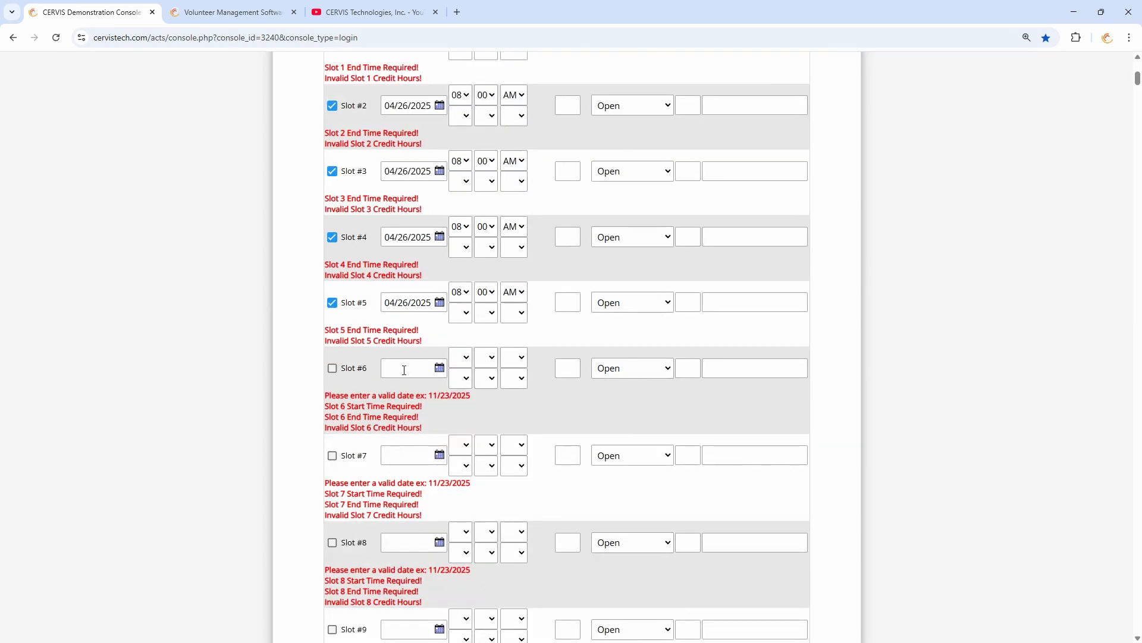
pyautogui.scroll(-2, 404, 370)
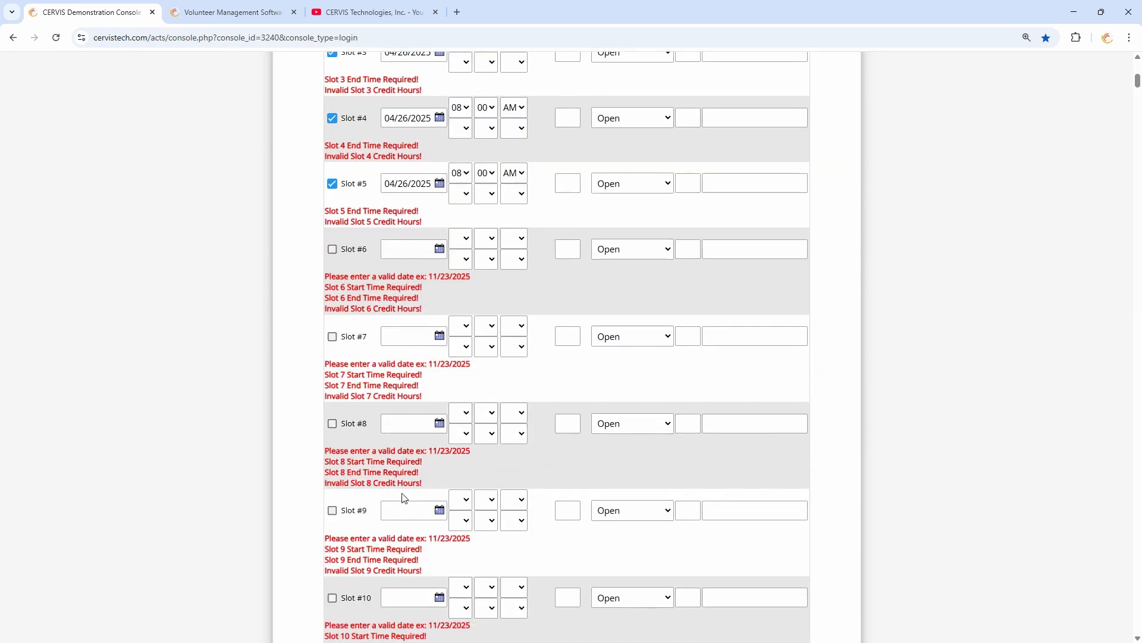
pyautogui.scroll(6, 424, 437)
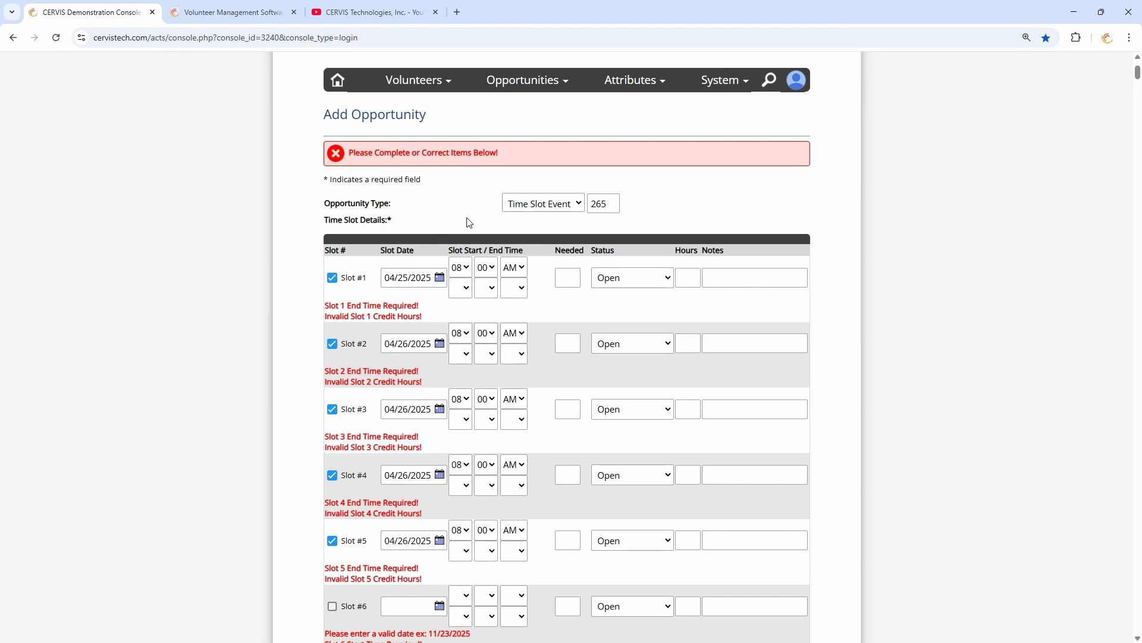
# Reduce the number of time slots to 1.
pyautogui.doubleClick(600, 198)
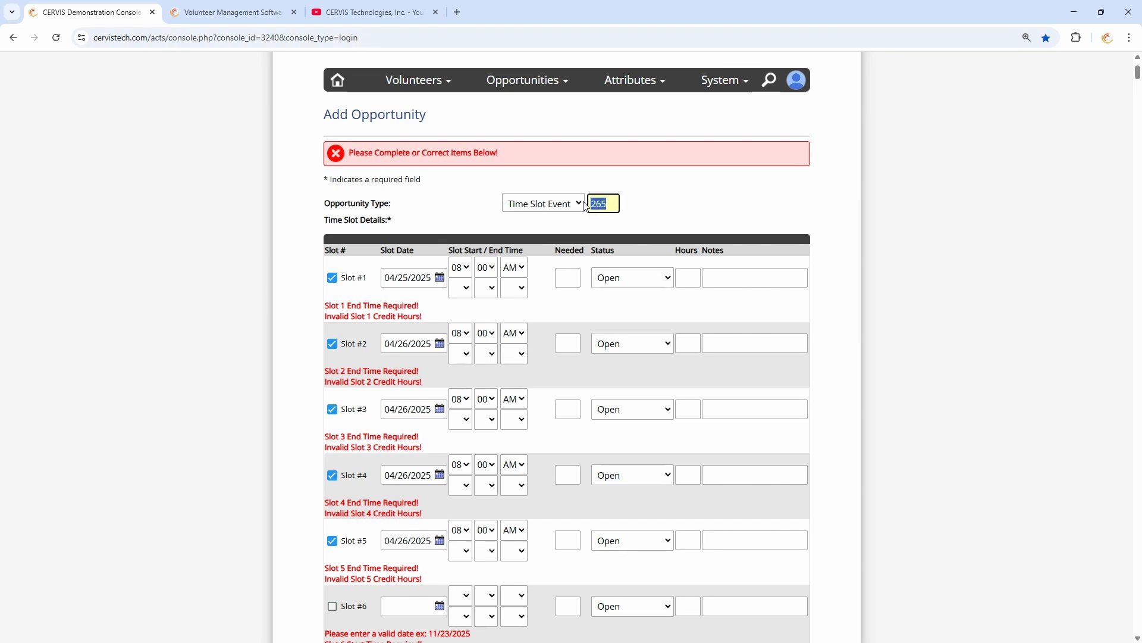
pyautogui.write('1')
pyautogui.click(655, 213)
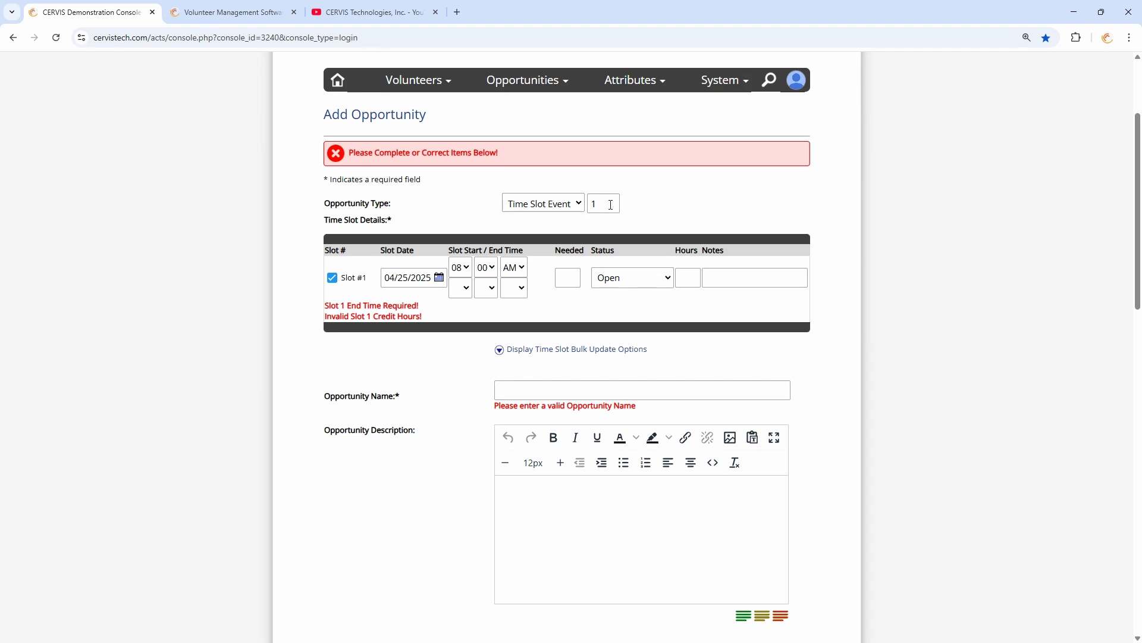
# Raise the number of time slots to 2 to add an empty second slot.
pyautogui.click(594, 203)
pyautogui.doubleClick(593, 203)
pyautogui.write('2')
pyautogui.click(644, 209)
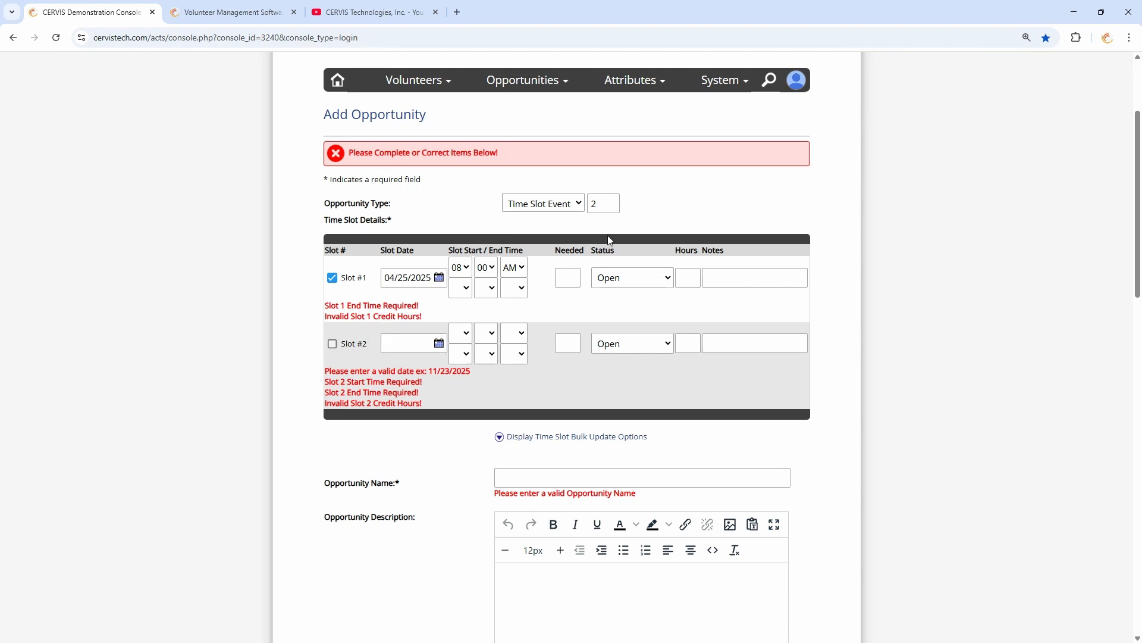
# Look through the opportunity fields below the time slot table, focusing on the required Opportunity Name.
pyautogui.doubleClick(595, 203)
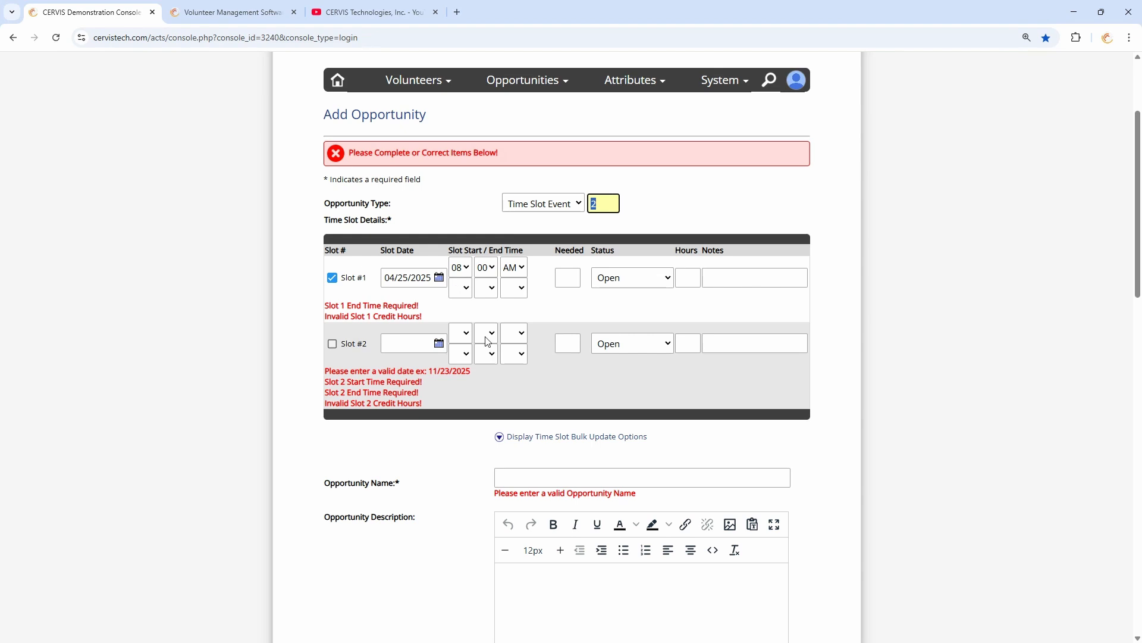
pyautogui.click(439, 316)
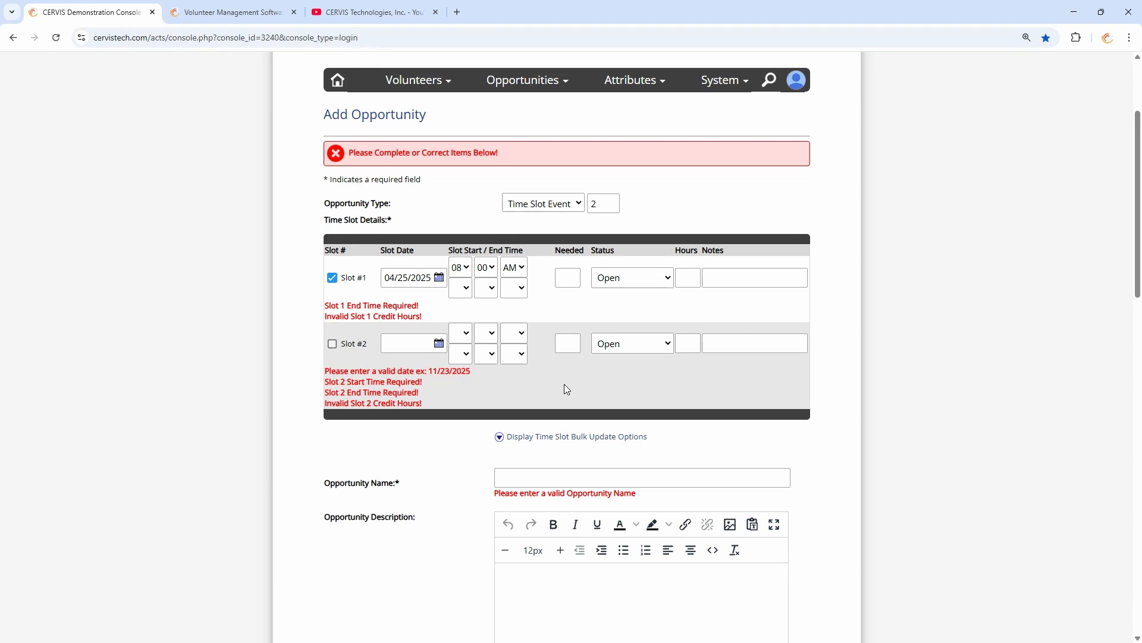
pyautogui.scroll(-3, 564, 390)
pyautogui.click(500, 298)
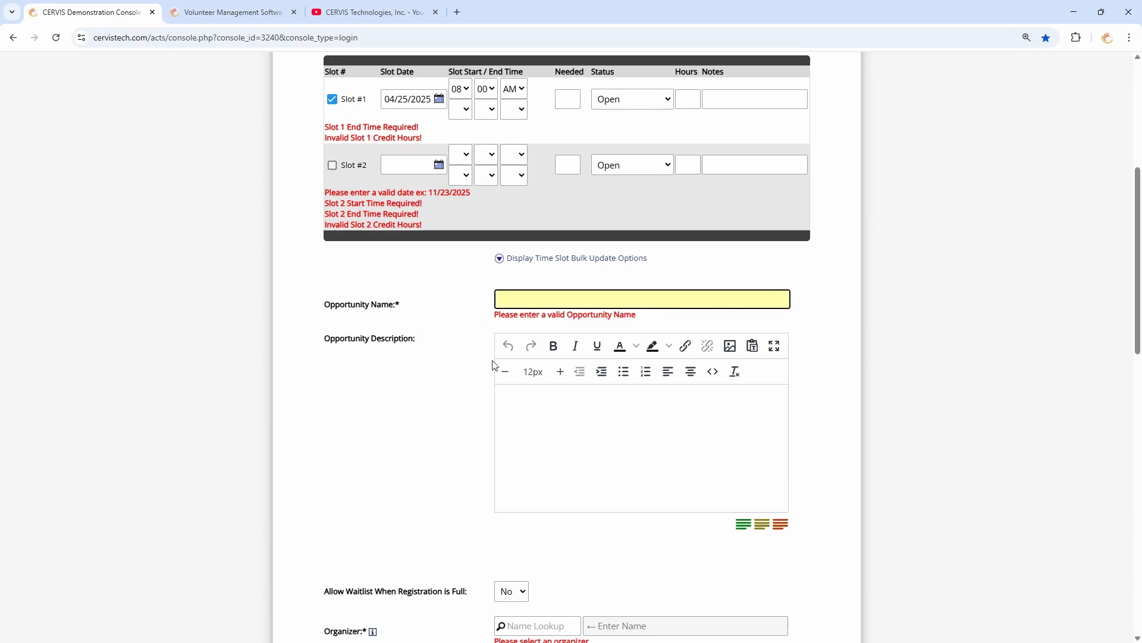
pyautogui.scroll(-3, 485, 285)
pyautogui.scroll(-6, 470, 428)
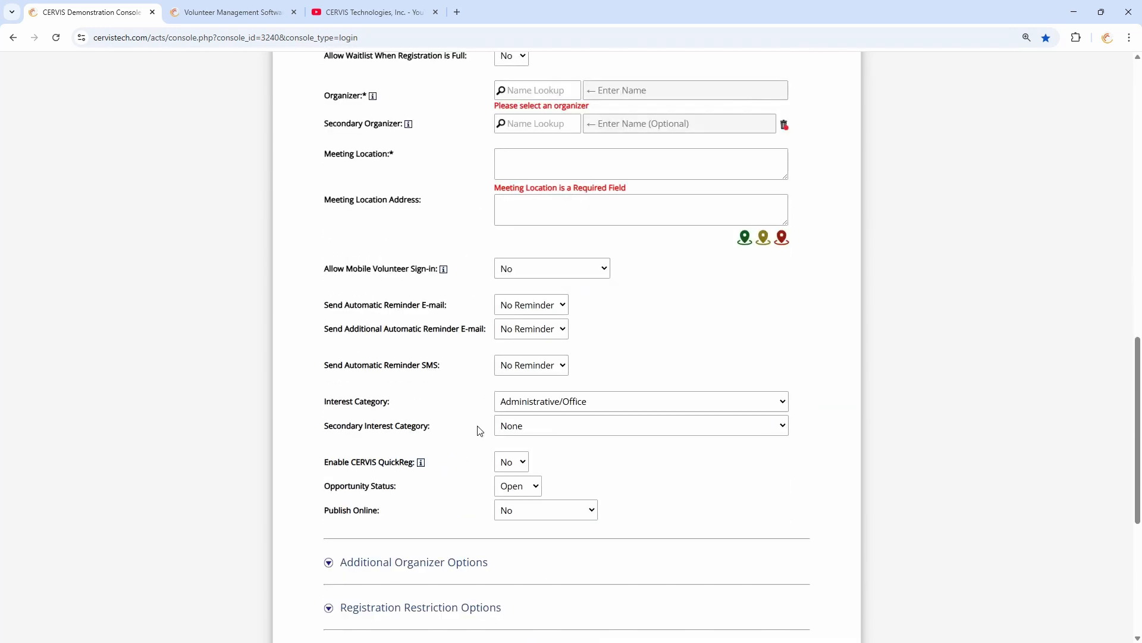
pyautogui.scroll(10, 483, 430)
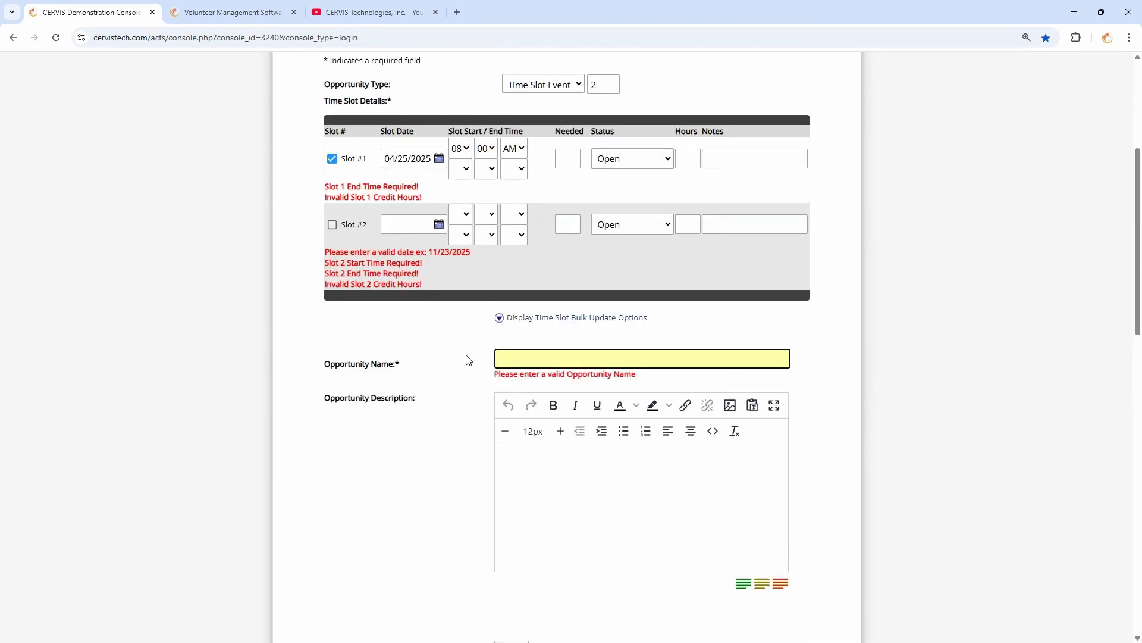
pyautogui.click(466, 357)
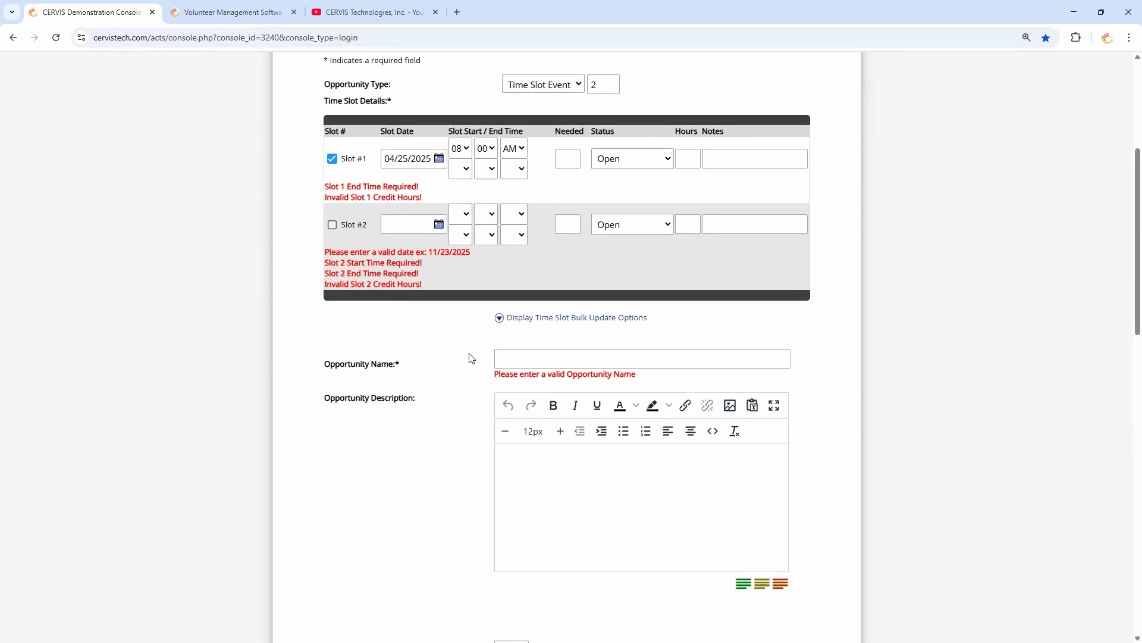
pyautogui.click(510, 359)
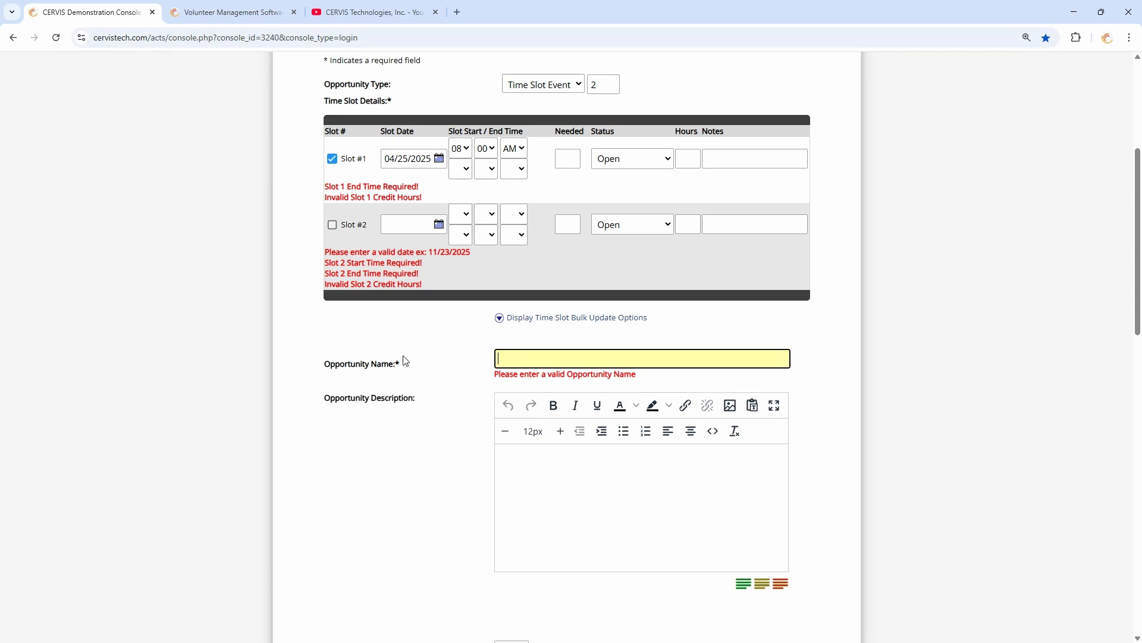
pyautogui.moveTo(348, 364); pyautogui.dragTo(490, 361)
pyautogui.click(543, 359)
# Check which opportunity types are available, keeping Time Slot Event selected.
pyautogui.scroll(2, 472, 365)
pyautogui.click(559, 203)
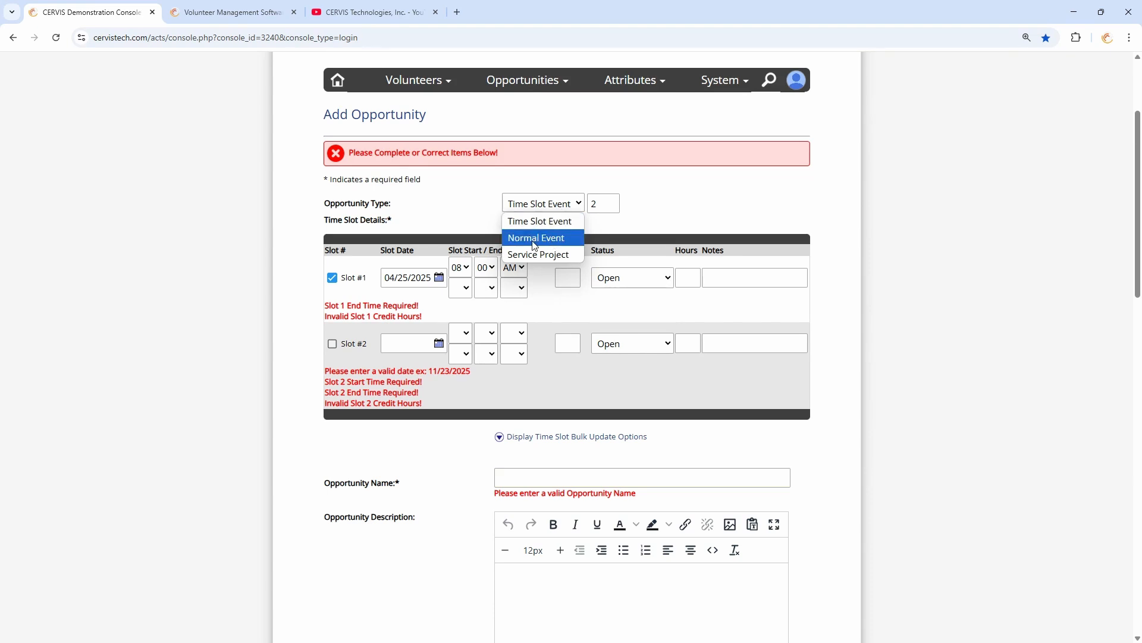
pyautogui.click(473, 205)
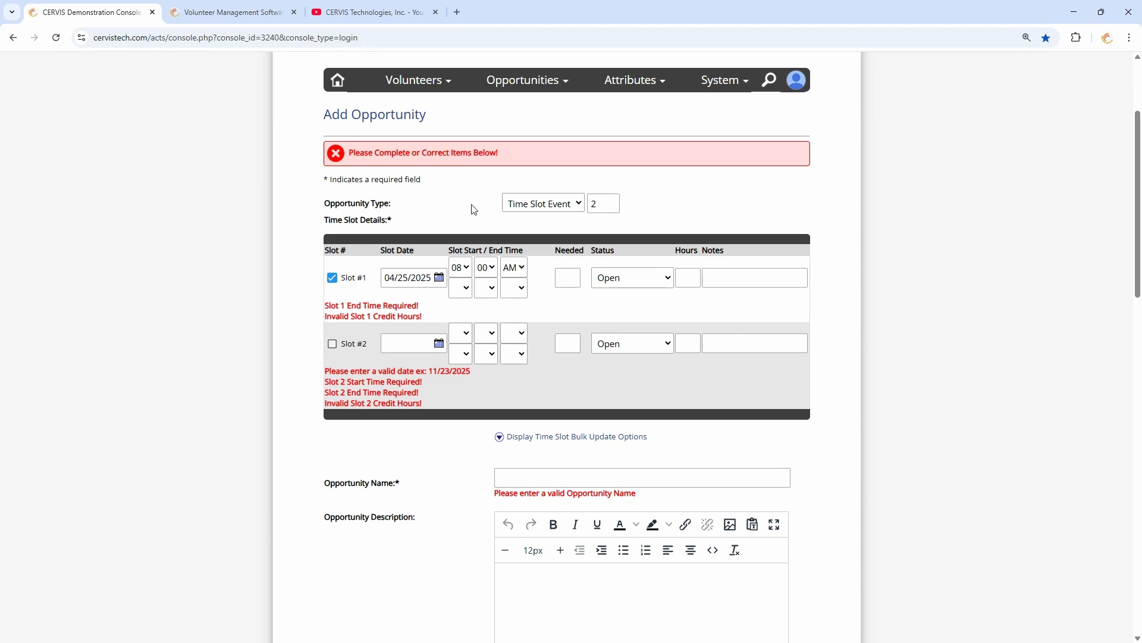
# Review the remaining event settings and examine the Allow Waitlist When Registration is Full option.
pyautogui.scroll(-3, 489, 202)
pyautogui.scroll(-4, 481, 164)
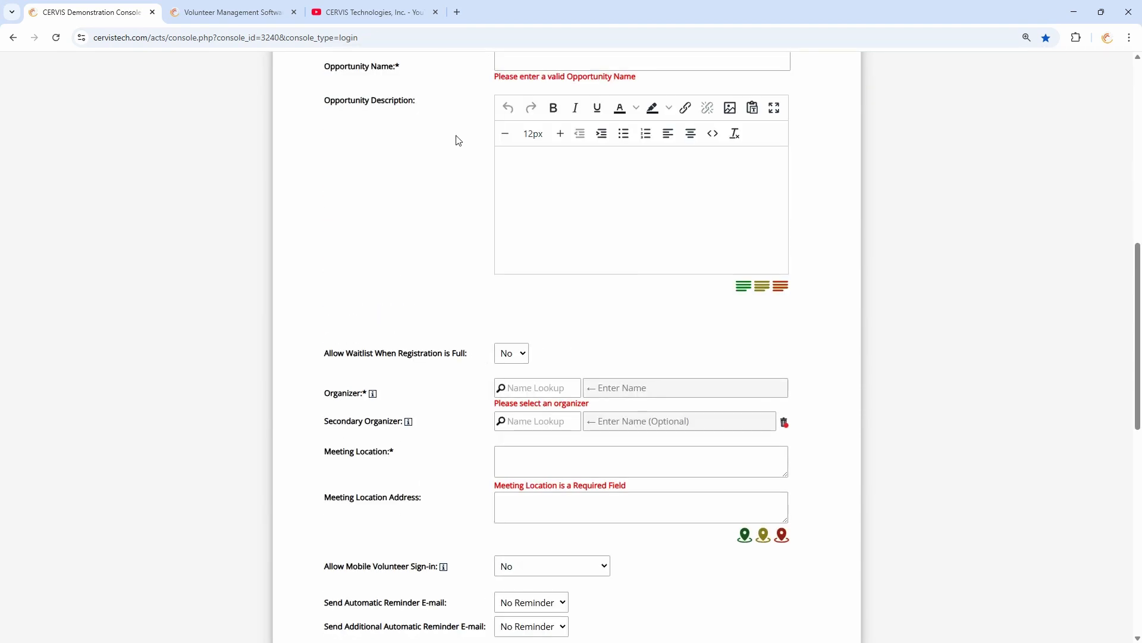
pyautogui.scroll(-3, 476, 513)
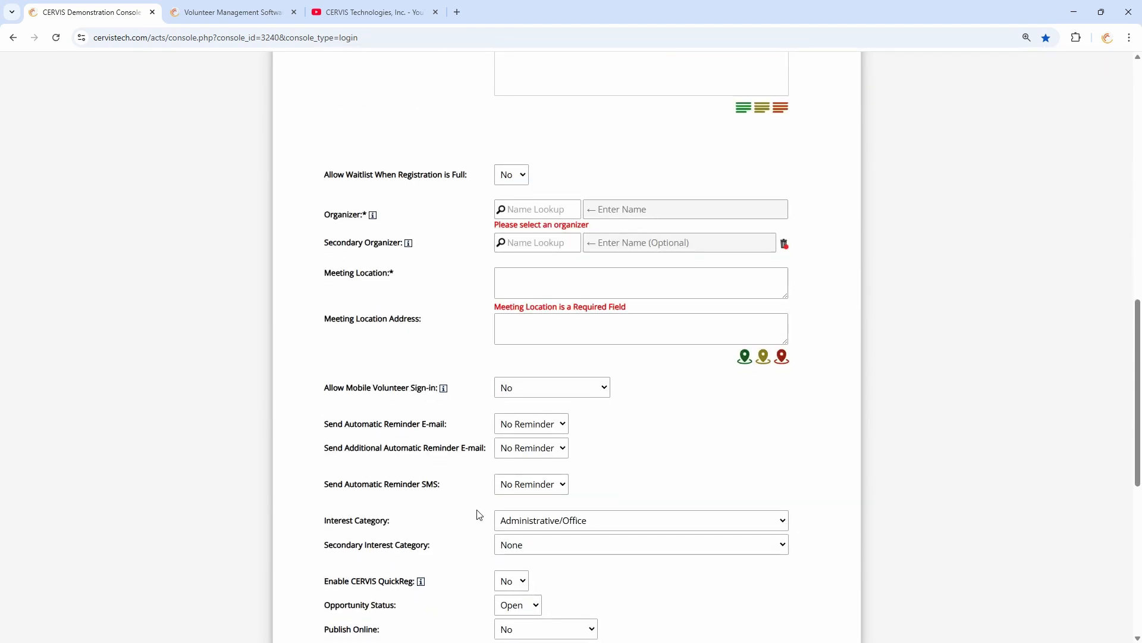
pyautogui.scroll(1, 450, 353)
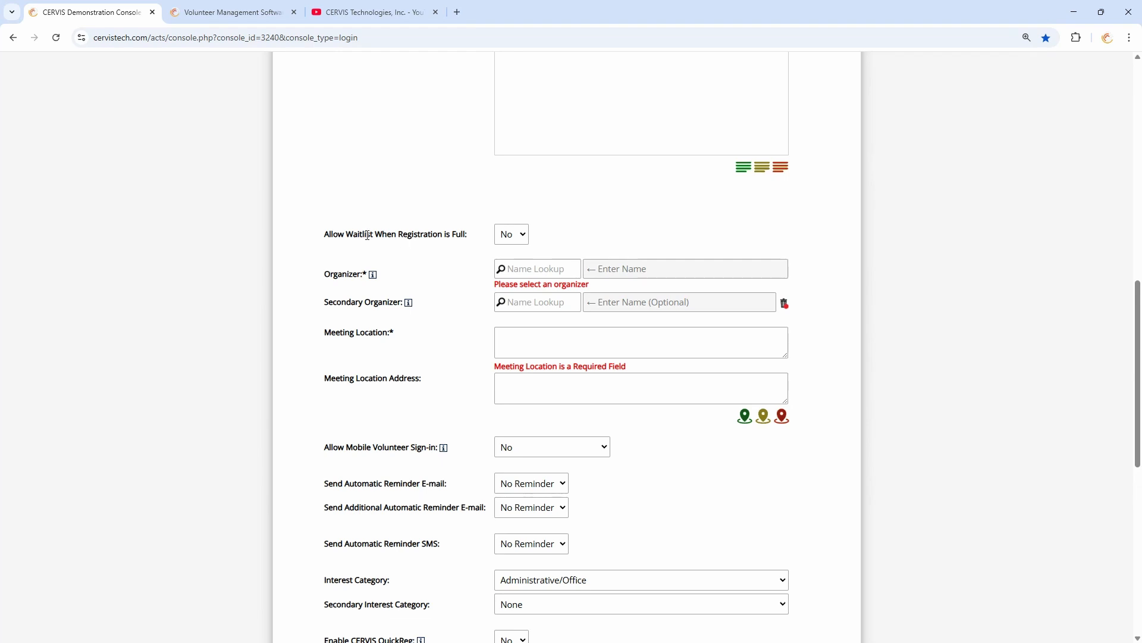
pyautogui.moveTo(333, 234); pyautogui.dragTo(467, 235)
pyautogui.click(467, 235)
pyautogui.moveTo(467, 236); pyautogui.dragTo(346, 235)
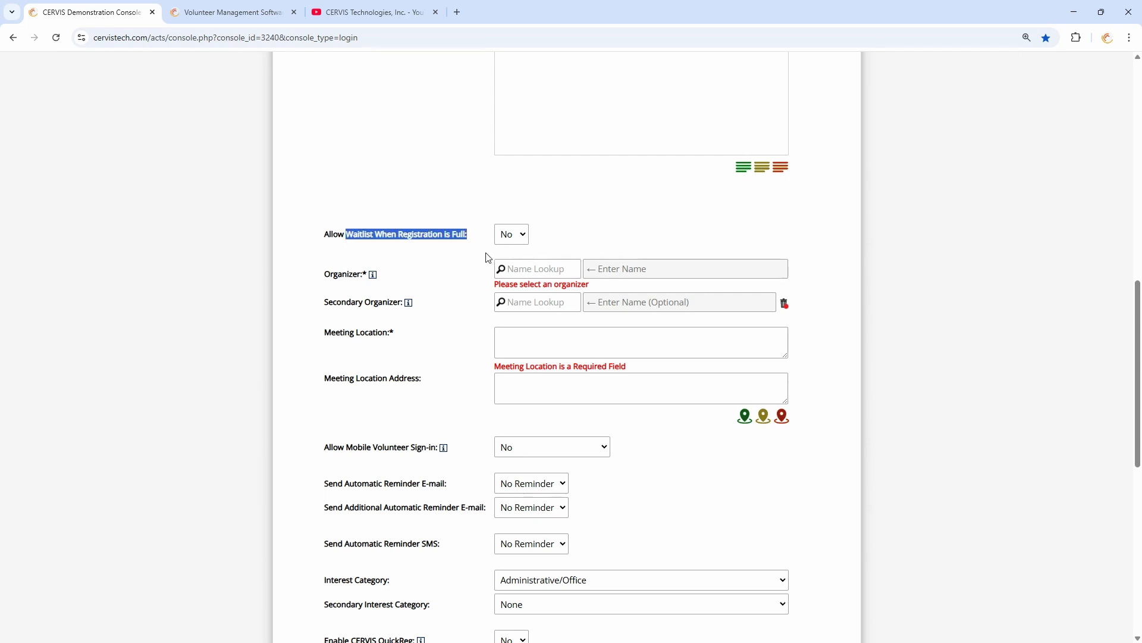
# Set the number of volunteers needed for slot #1 to 10.
pyautogui.scroll(1, 485, 274)
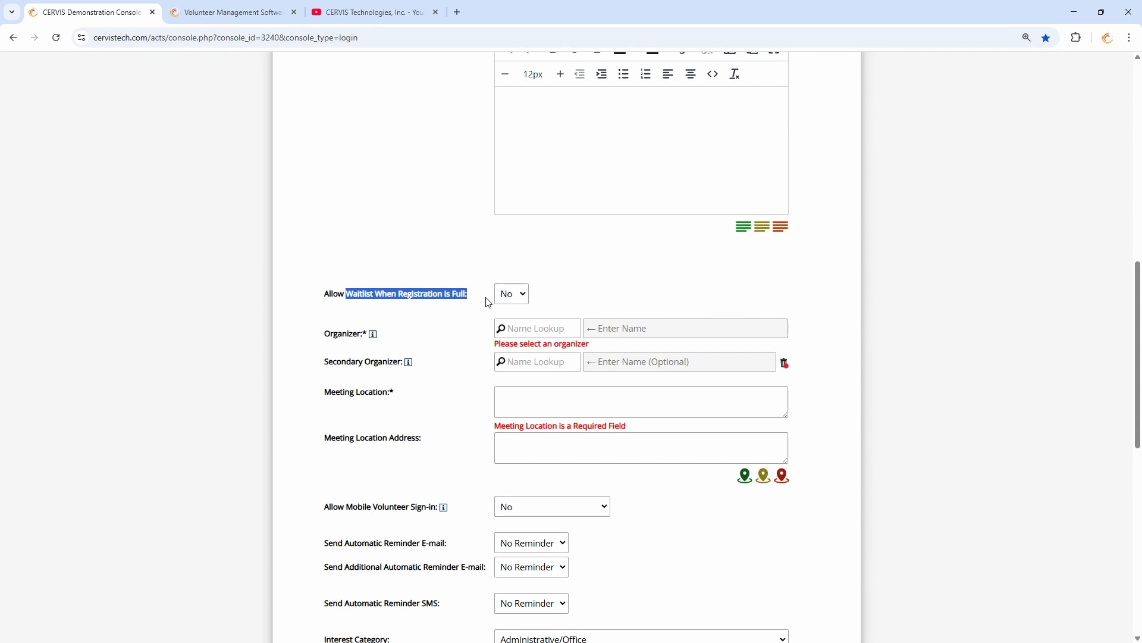
pyautogui.scroll(7, 485, 301)
pyautogui.click(566, 218)
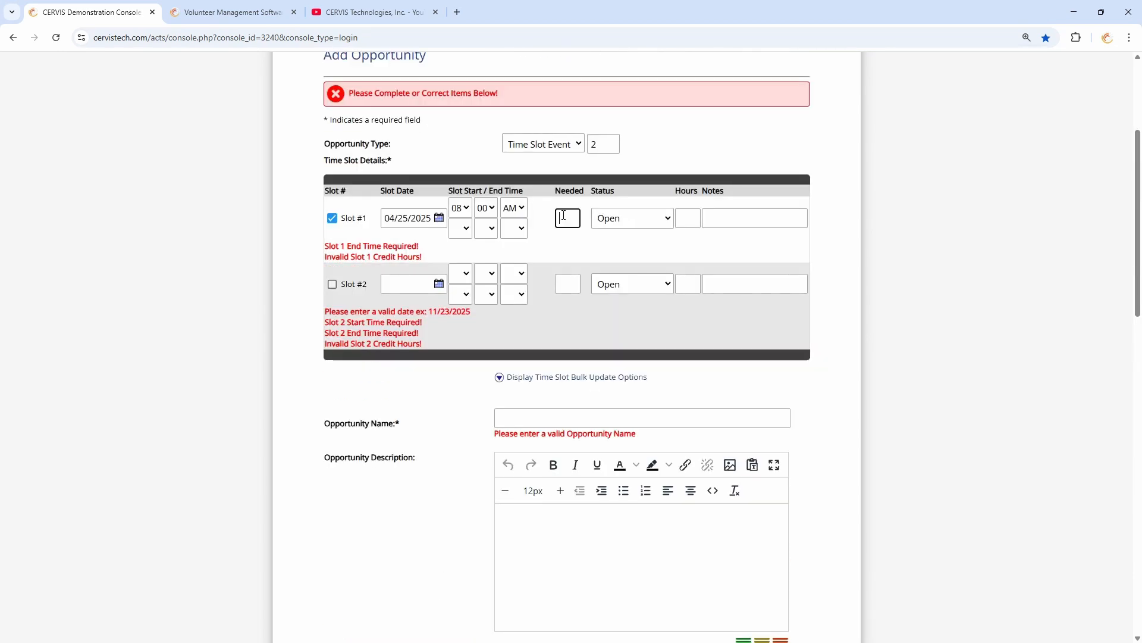
pyautogui.write('10')
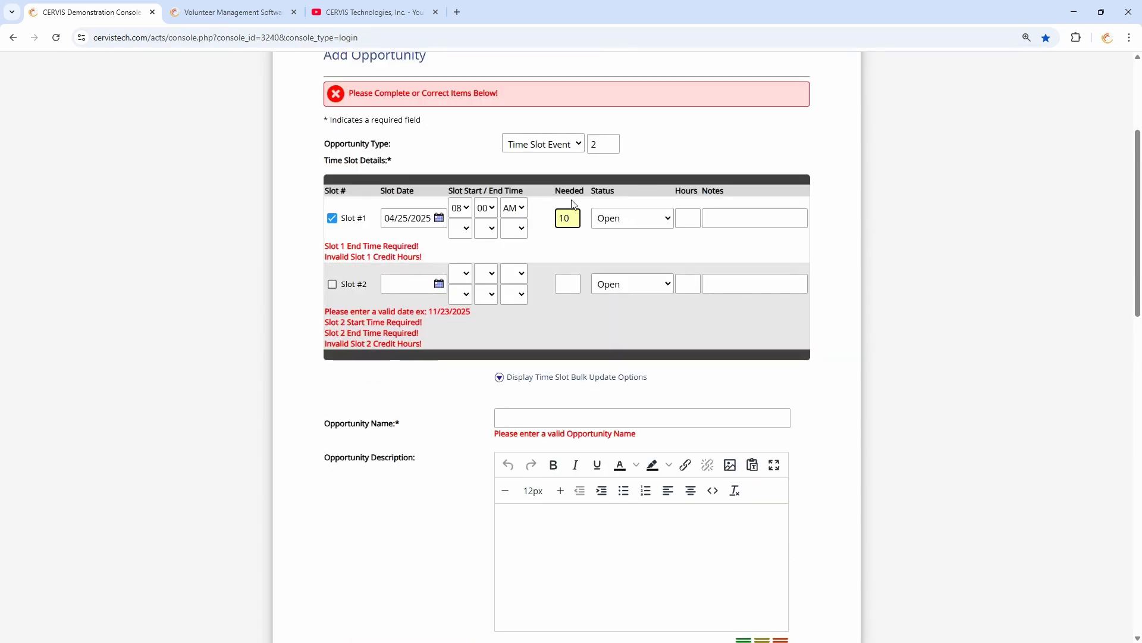
pyautogui.click(573, 193)
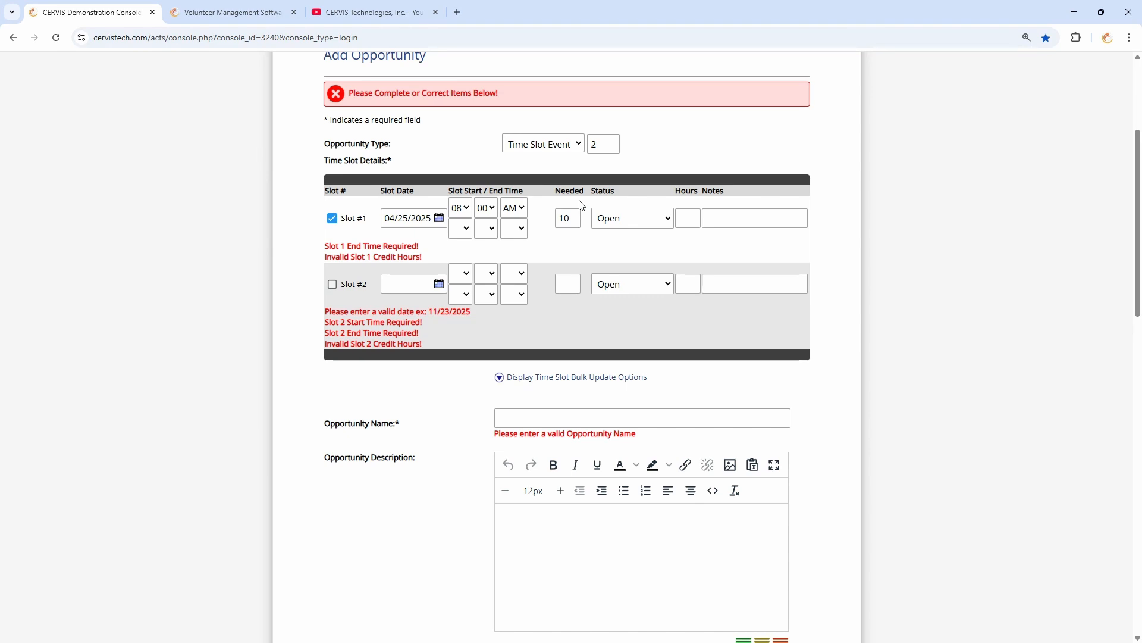
# Change the number of volunteers needed for slot #1 to 12.
pyautogui.doubleClick(563, 217)
pyautogui.write('12')
pyautogui.click(550, 213)
pyautogui.click(576, 218)
# Set Allow Waitlist When Registration is Full to Yes.
pyautogui.scroll(-6, 436, 347)
pyautogui.moveTo(369, 351); pyautogui.dragTo(461, 353)
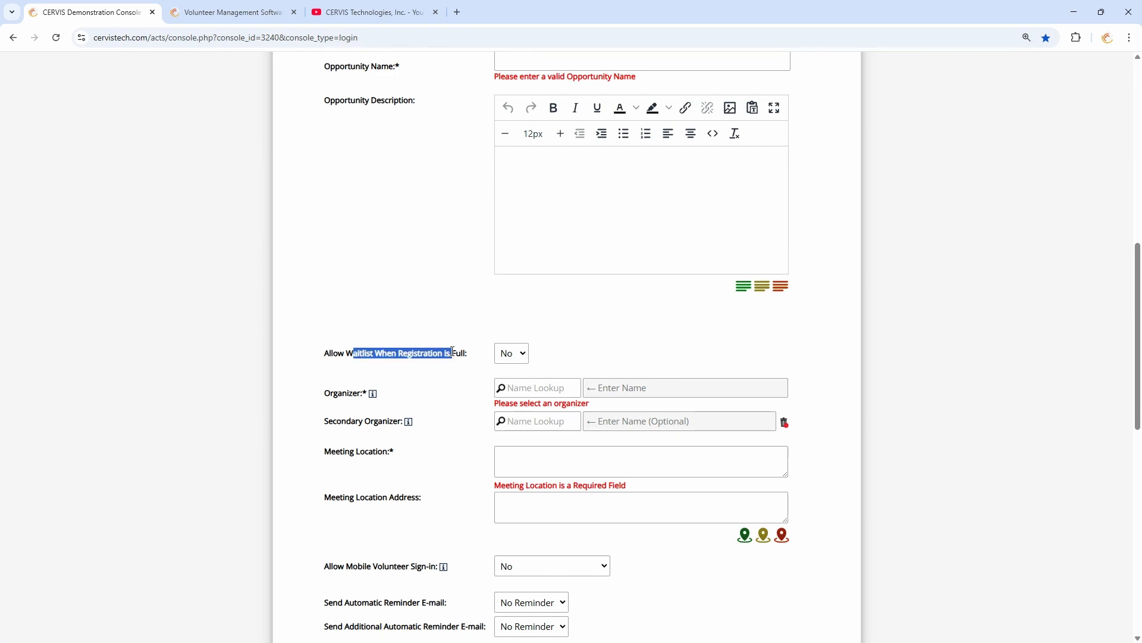
pyautogui.click(532, 359)
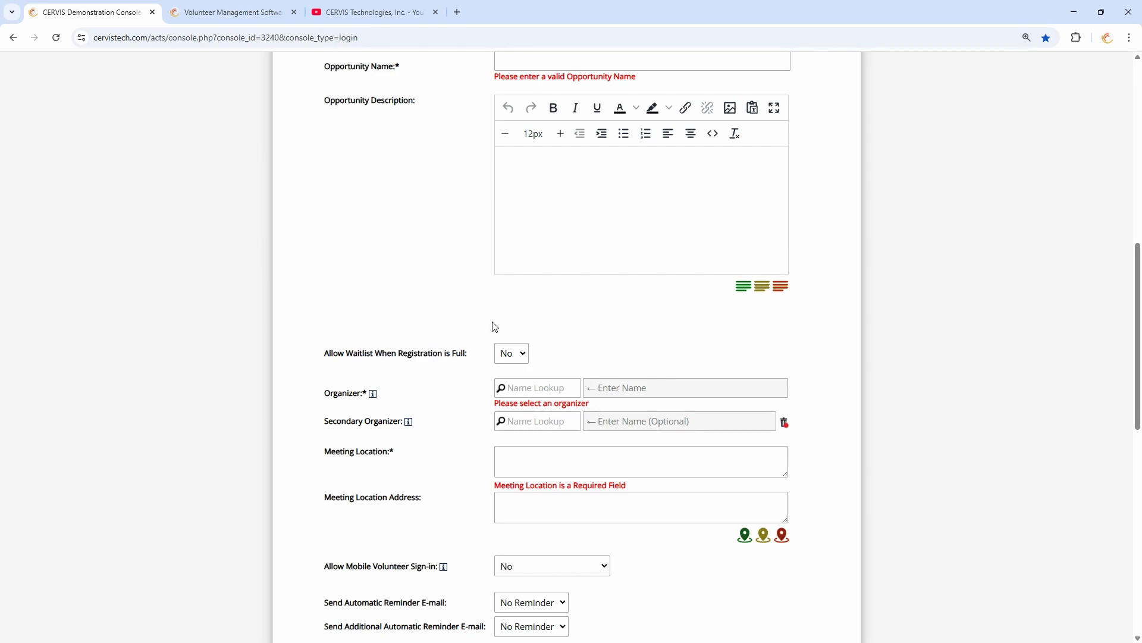
pyautogui.click(523, 355)
pyautogui.click(518, 379)
pyautogui.click(521, 357)
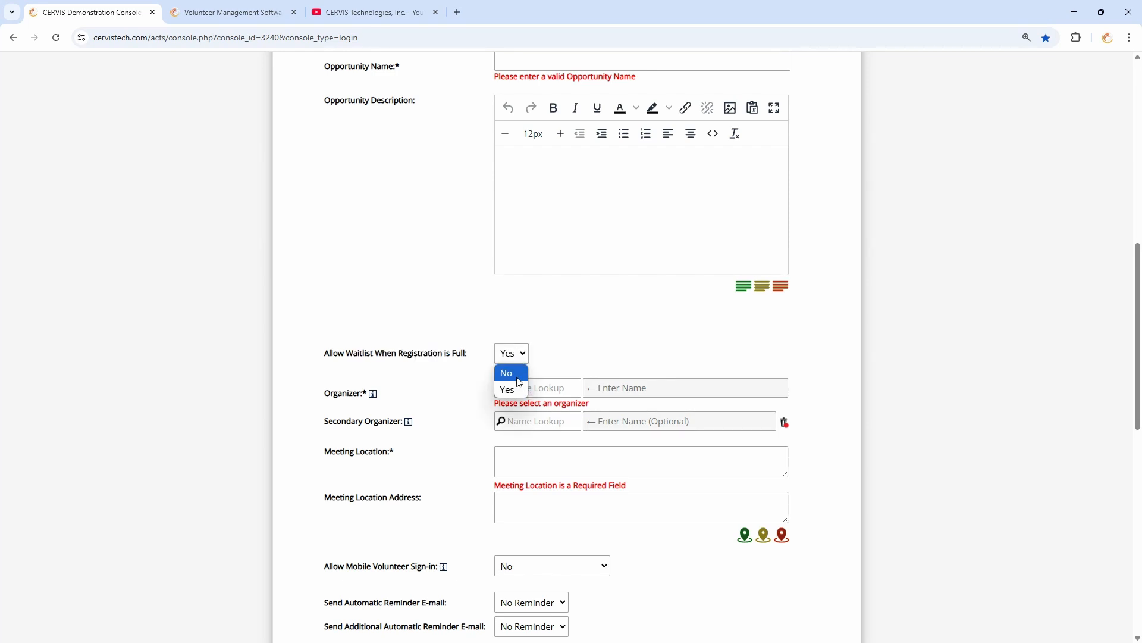
pyautogui.click(513, 390)
pyautogui.moveTo(391, 365); pyautogui.dragTo(485, 364)
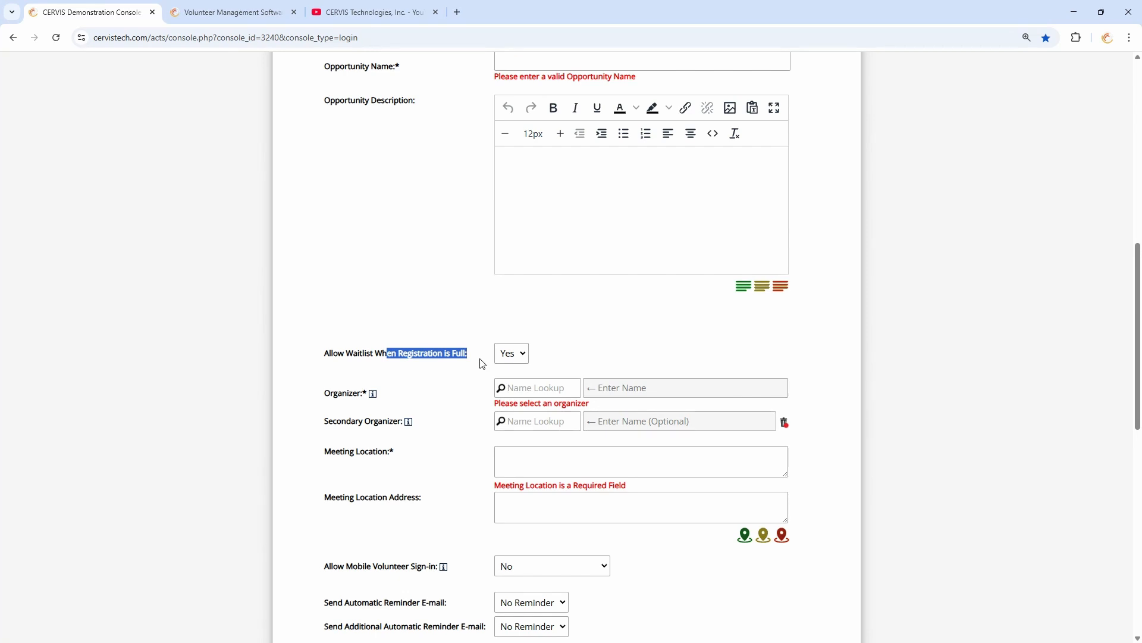
pyautogui.click(479, 359)
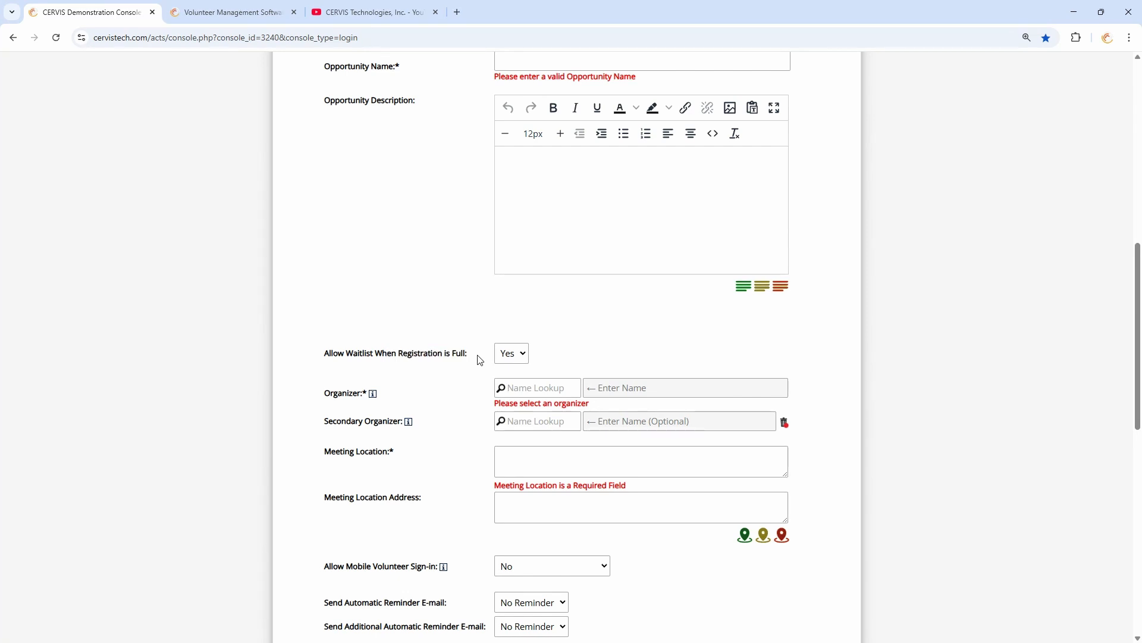
pyautogui.moveTo(371, 352); pyautogui.dragTo(447, 354)
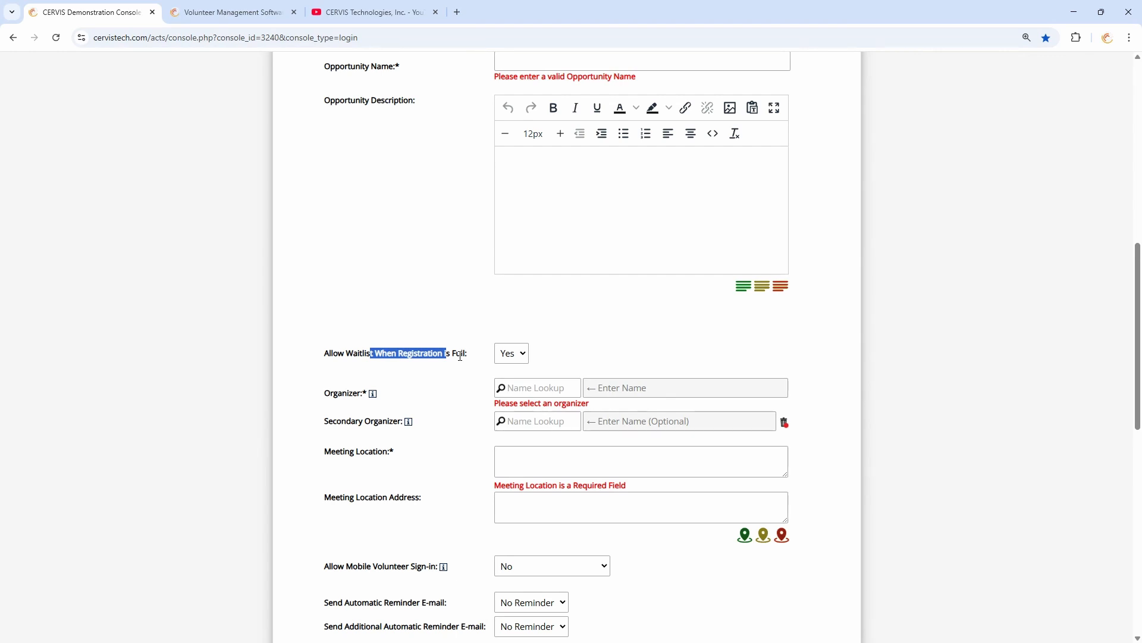
pyautogui.click(461, 355)
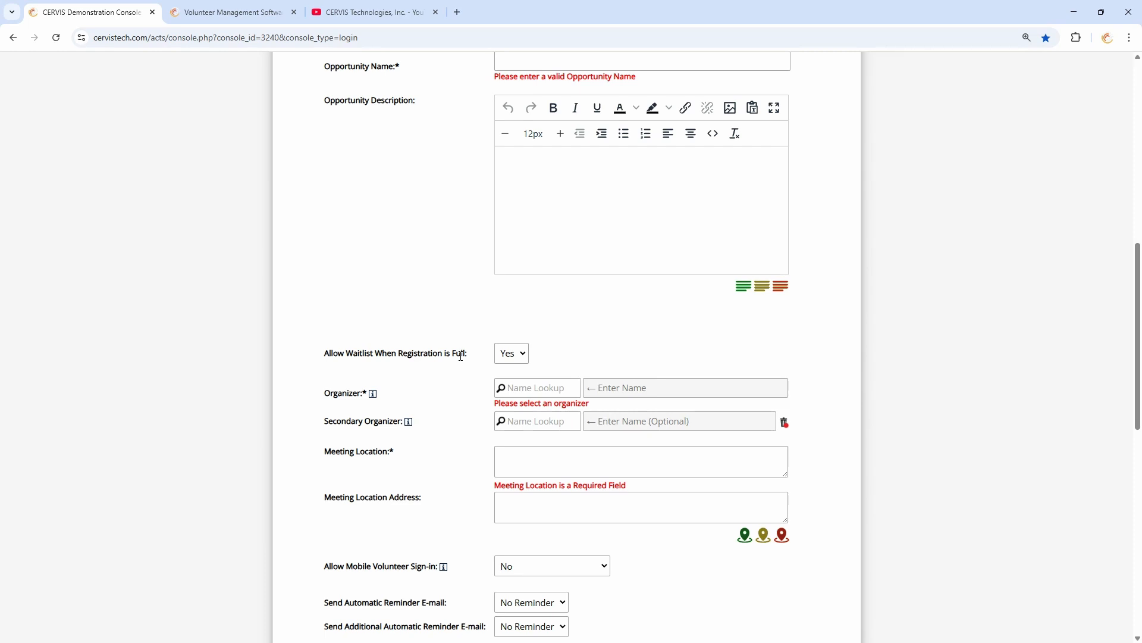
# Review the Interest Category setting and set Publish Online to Yes - Open.
pyautogui.scroll(-3, 462, 354)
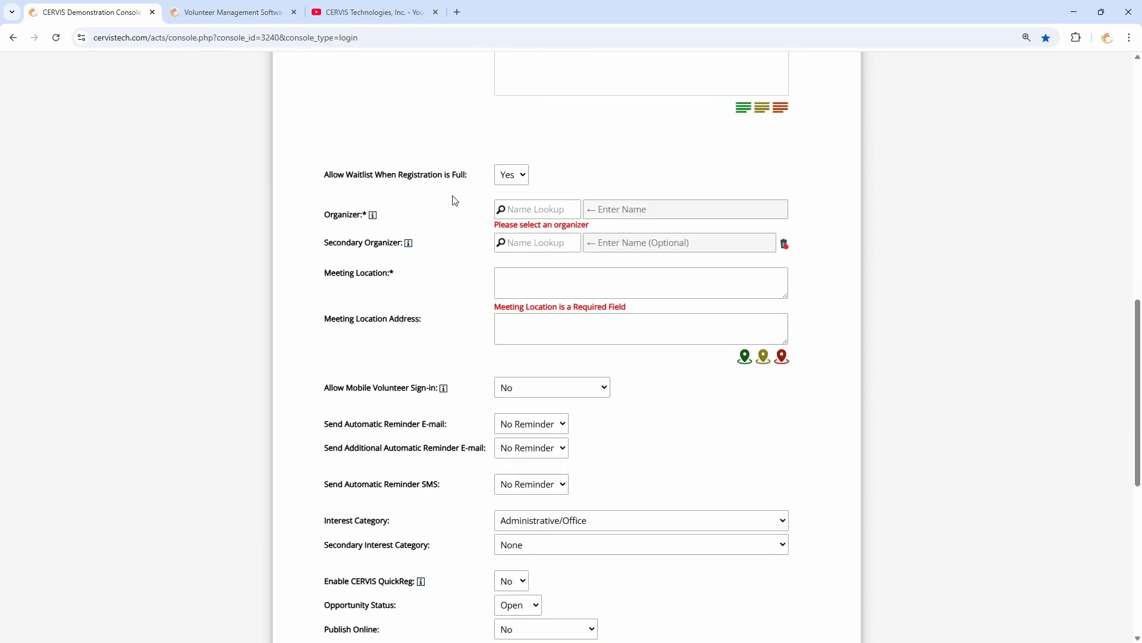
pyautogui.scroll(-2, 443, 241)
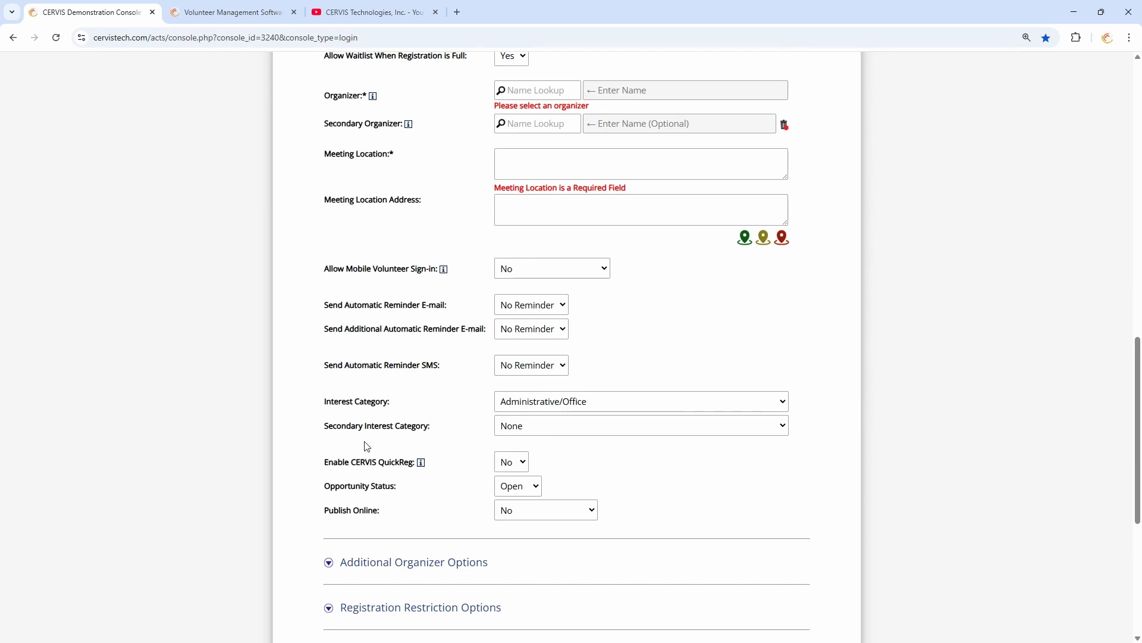
pyautogui.moveTo(332, 402); pyautogui.dragTo(408, 400)
pyautogui.click(399, 401)
pyautogui.scroll(-2, 402, 410)
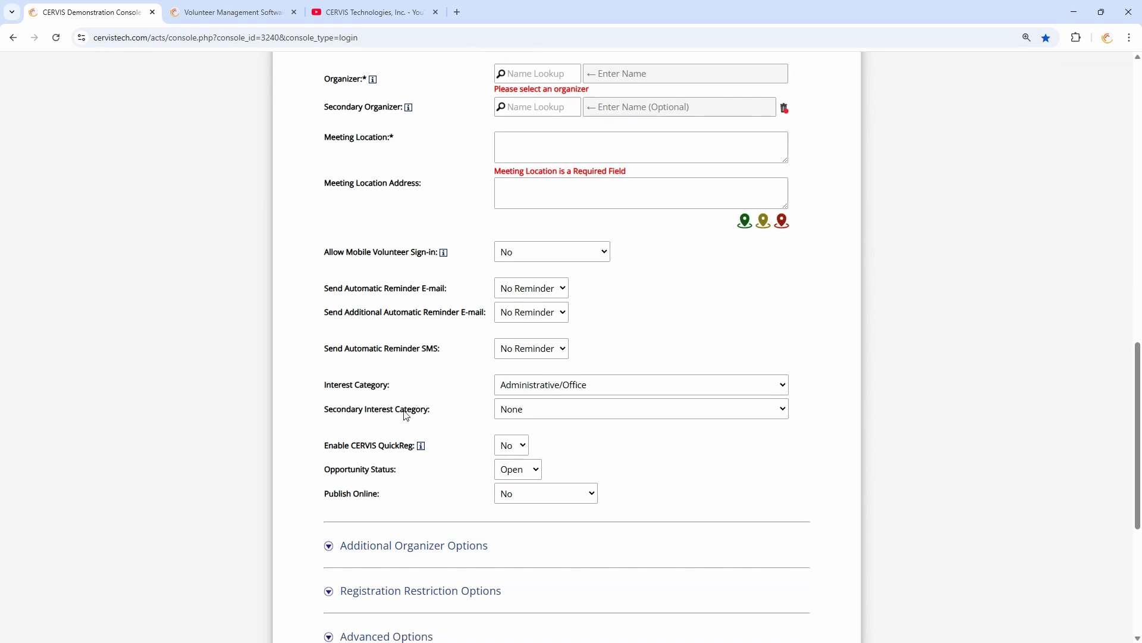
pyautogui.moveTo(329, 391); pyautogui.dragTo(415, 395)
pyautogui.click(525, 392)
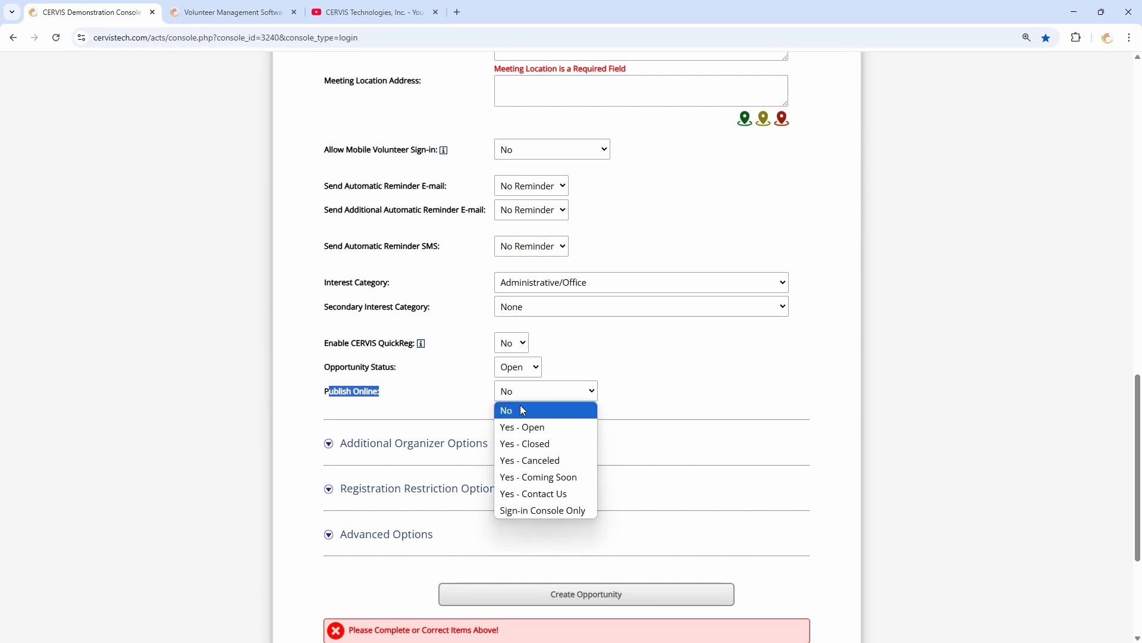
pyautogui.click(448, 397)
pyautogui.click(541, 391)
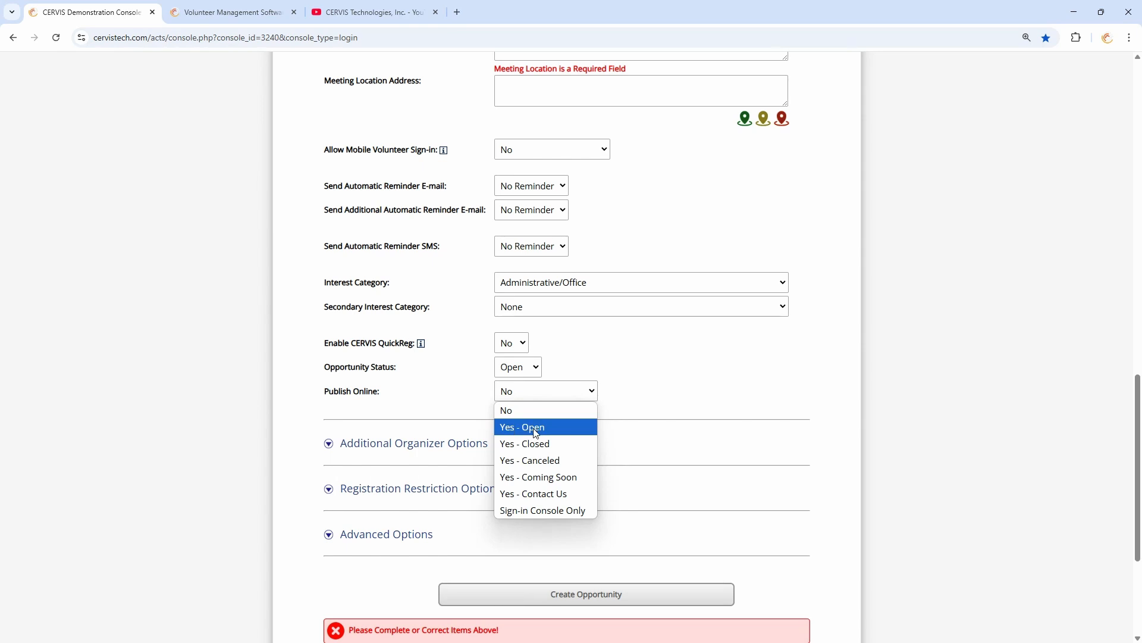
pyautogui.click(555, 431)
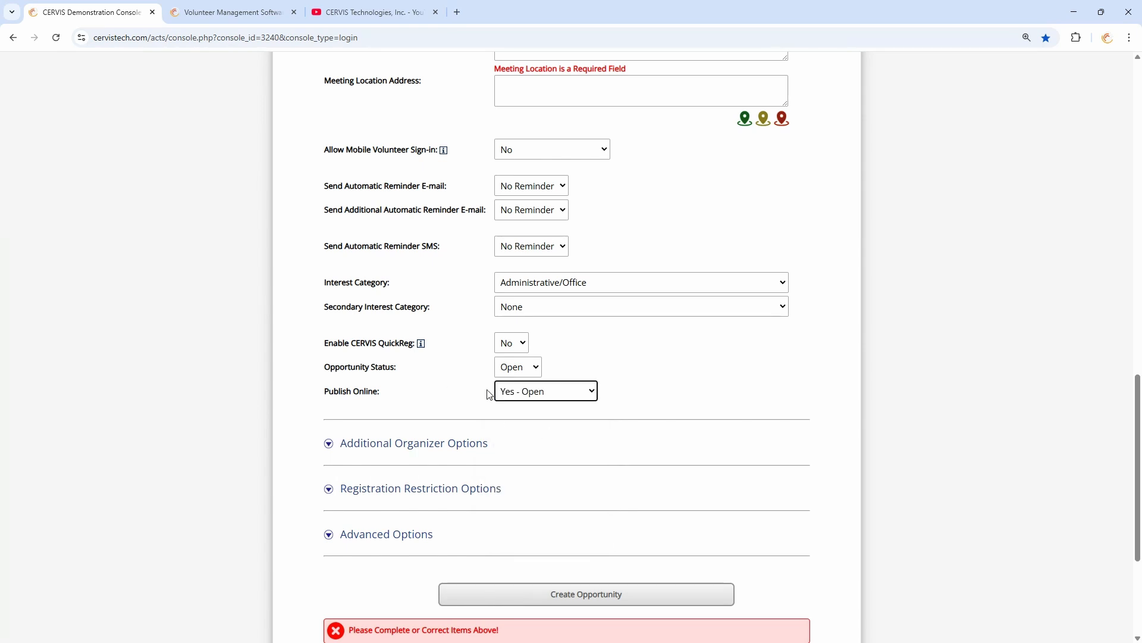
pyautogui.click(472, 397)
# Expand the Advanced Options and examine the Allow Multiple Time Slot Registrations setting.
pyautogui.scroll(-3, 461, 405)
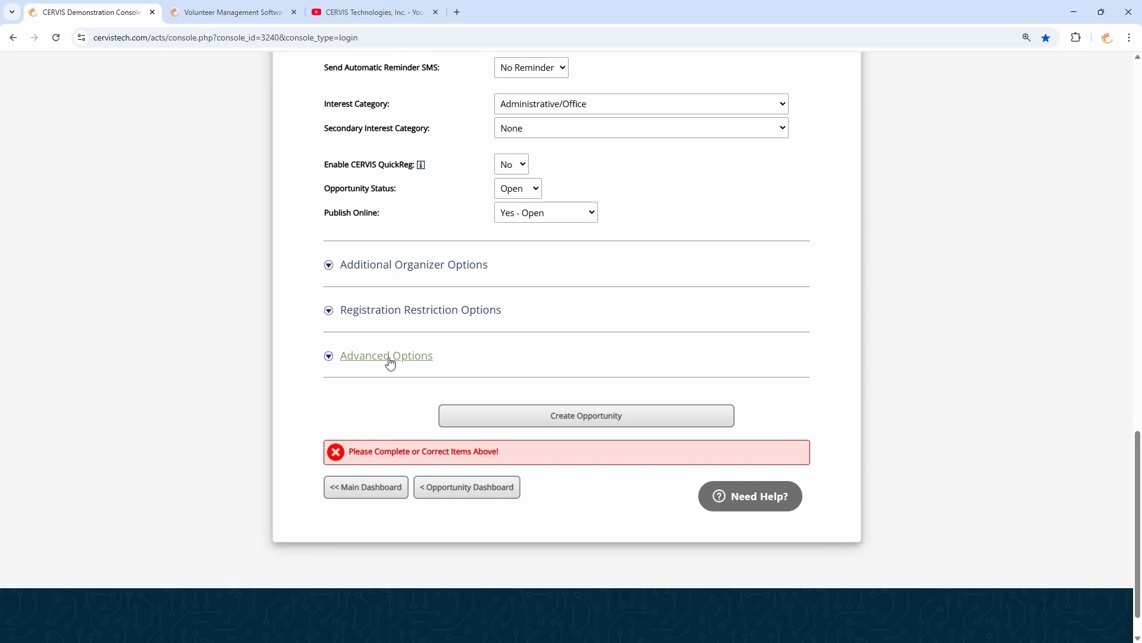
pyautogui.click(388, 356)
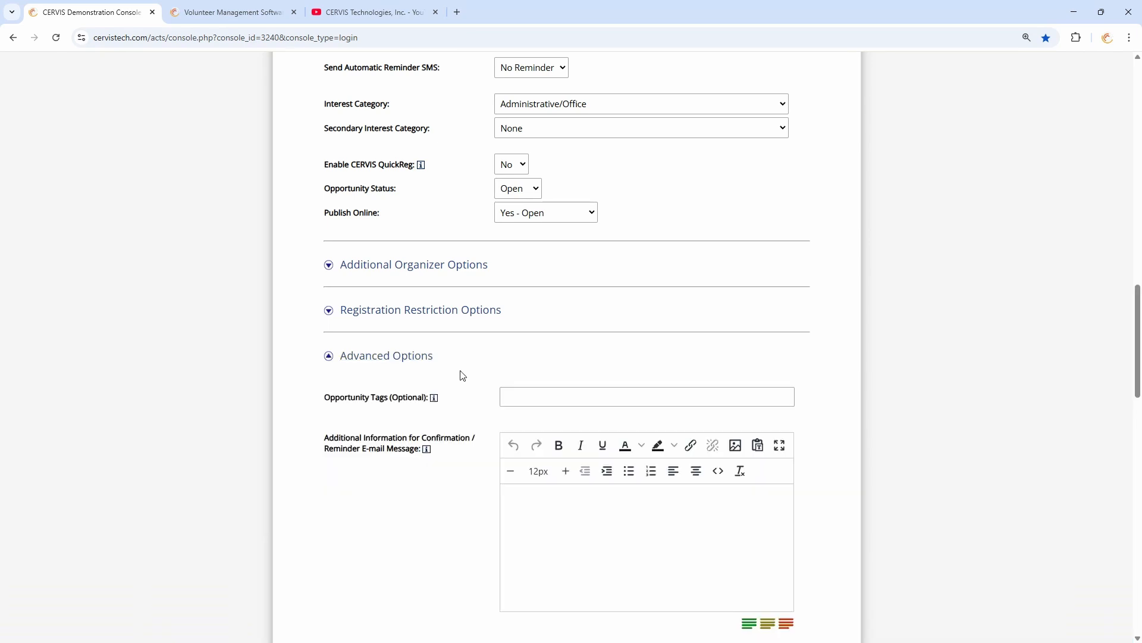
pyautogui.scroll(-1, 463, 374)
pyautogui.scroll(-13, 466, 373)
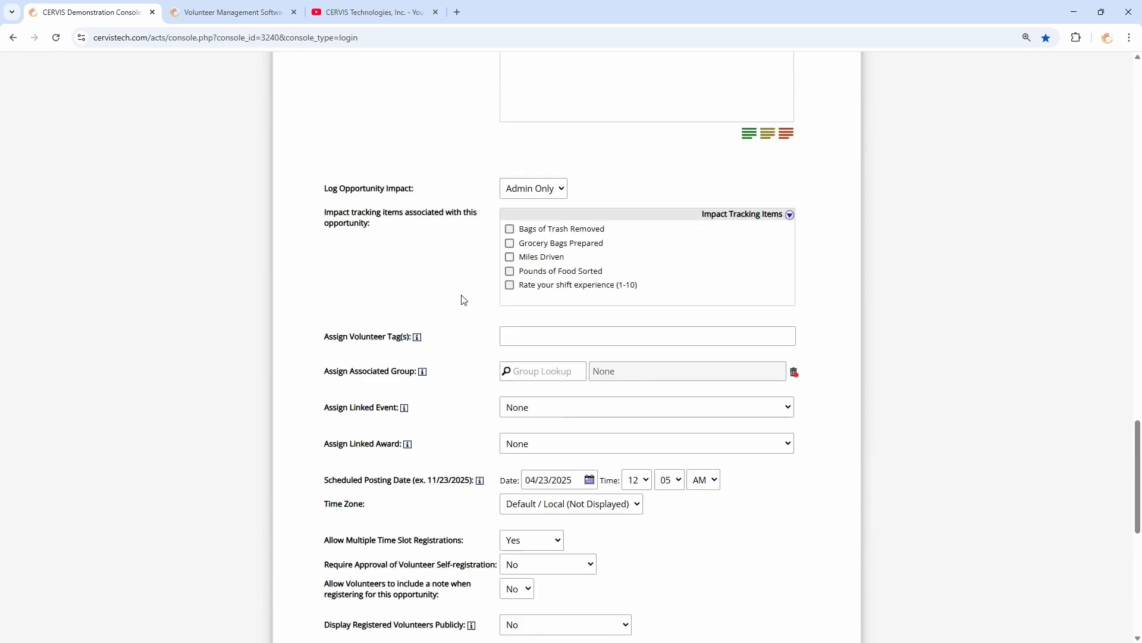
pyautogui.scroll(-2, 462, 297)
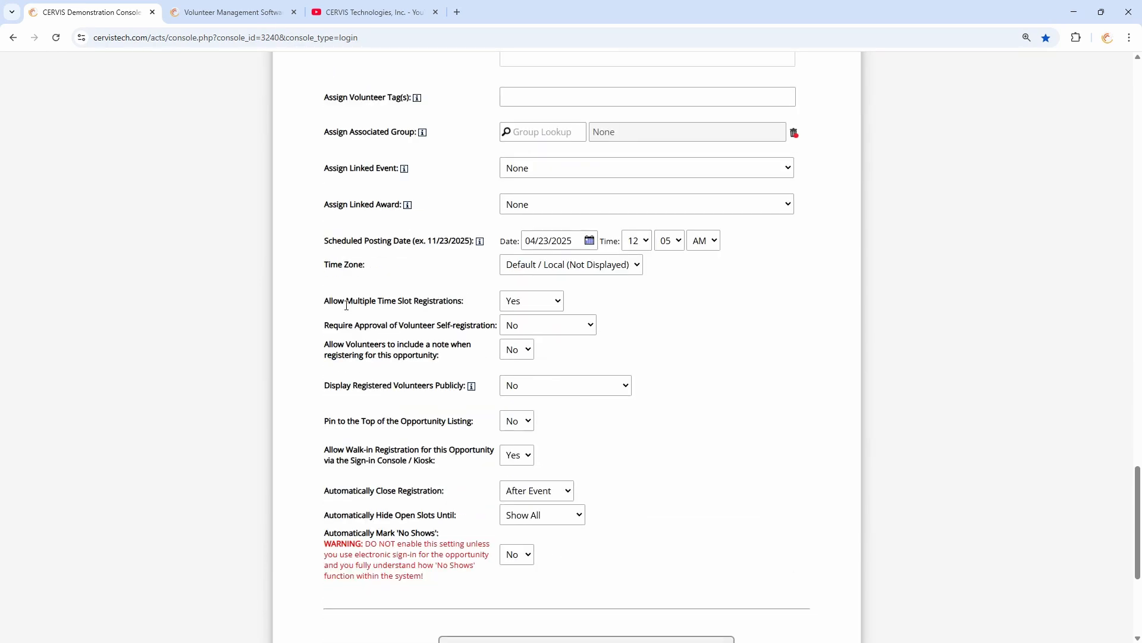
pyautogui.moveTo(326, 300); pyautogui.dragTo(466, 306)
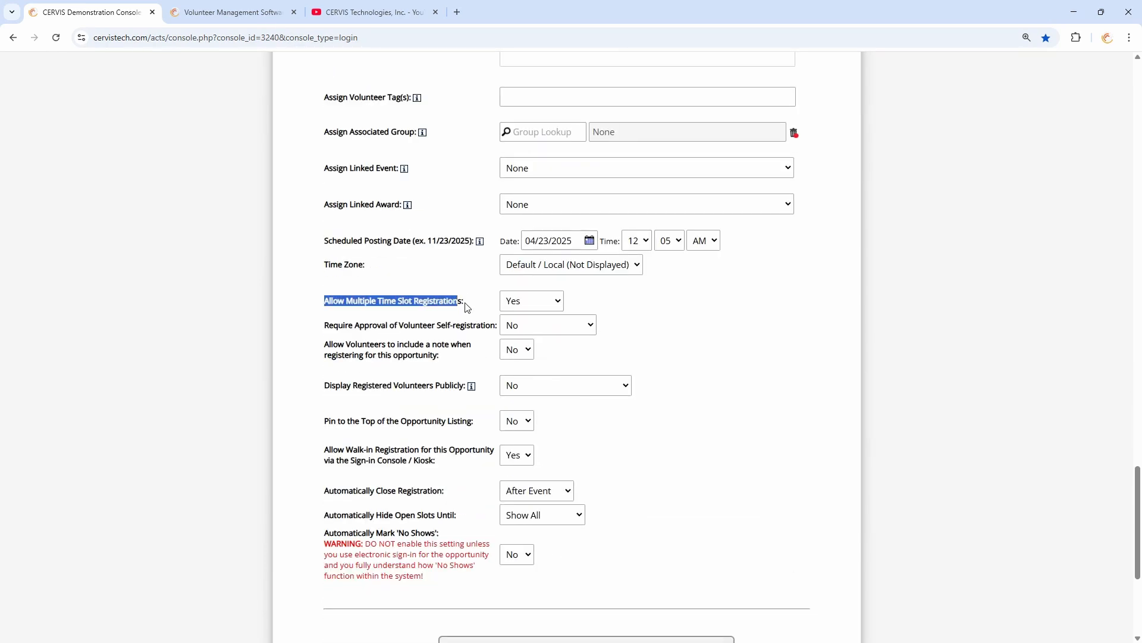
# Set Allow Multiple Time Slot Registrations to No.
pyautogui.click(467, 305)
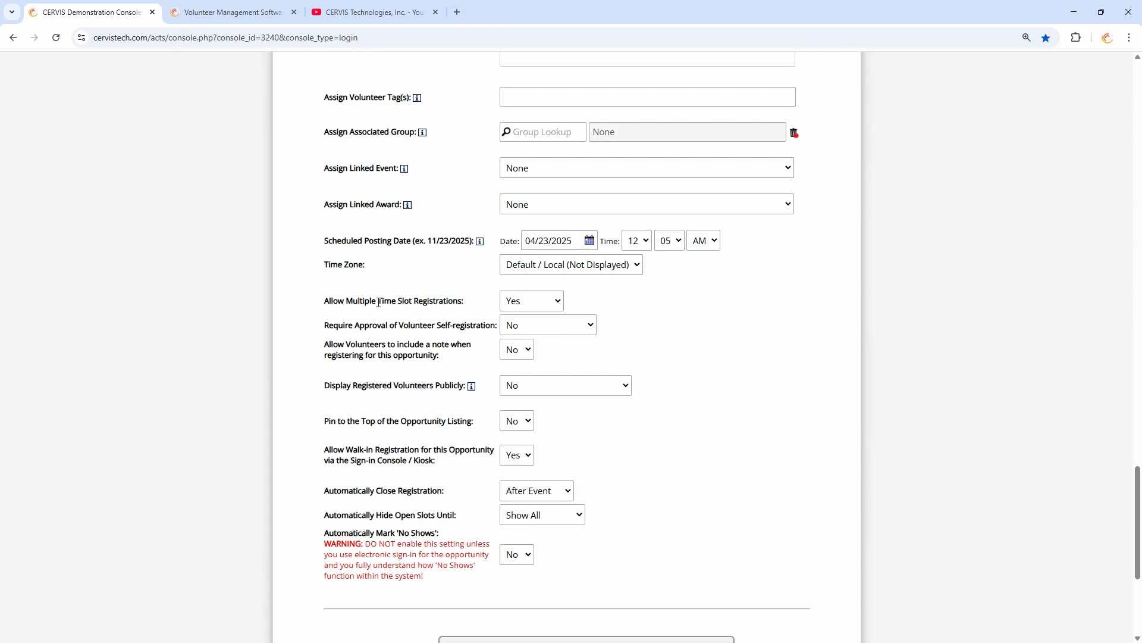
pyautogui.moveTo(378, 301); pyautogui.dragTo(421, 301)
pyautogui.click(433, 301)
pyautogui.click(527, 303)
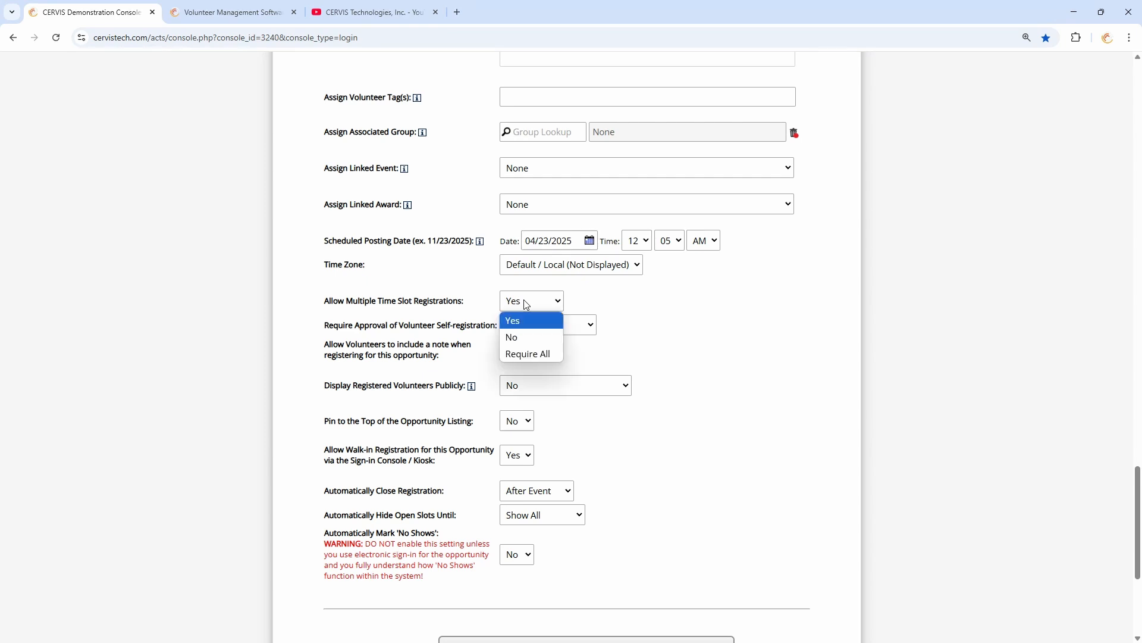
pyautogui.click(517, 337)
pyautogui.click(447, 304)
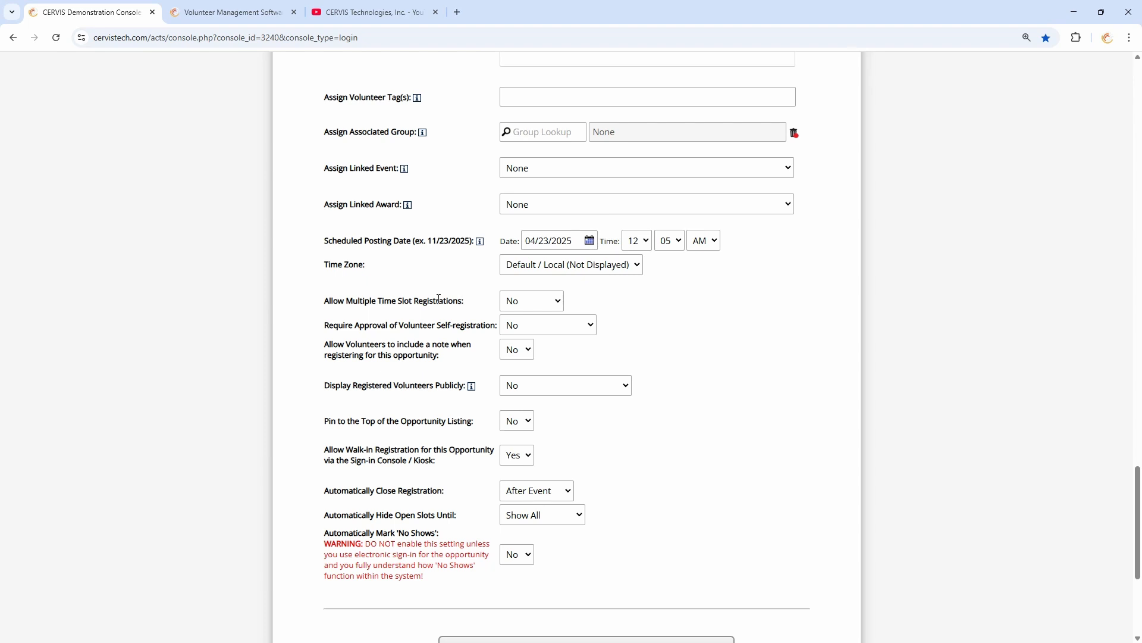
pyautogui.moveTo(410, 300); pyautogui.dragTo(499, 311)
pyautogui.click(476, 305)
pyautogui.click(520, 302)
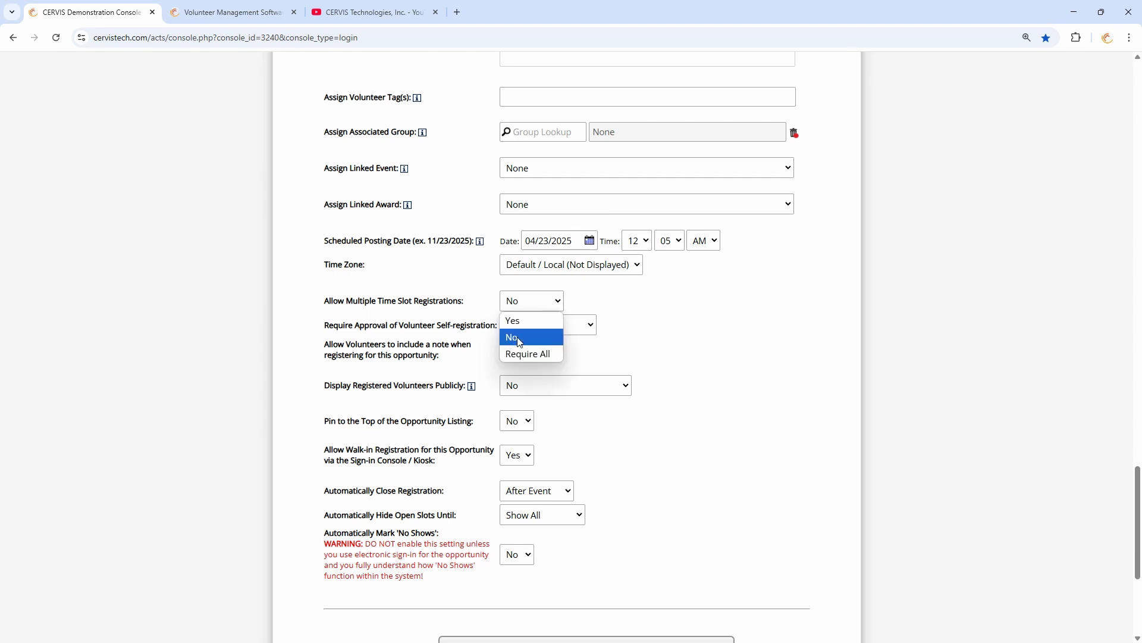
pyautogui.click(520, 341)
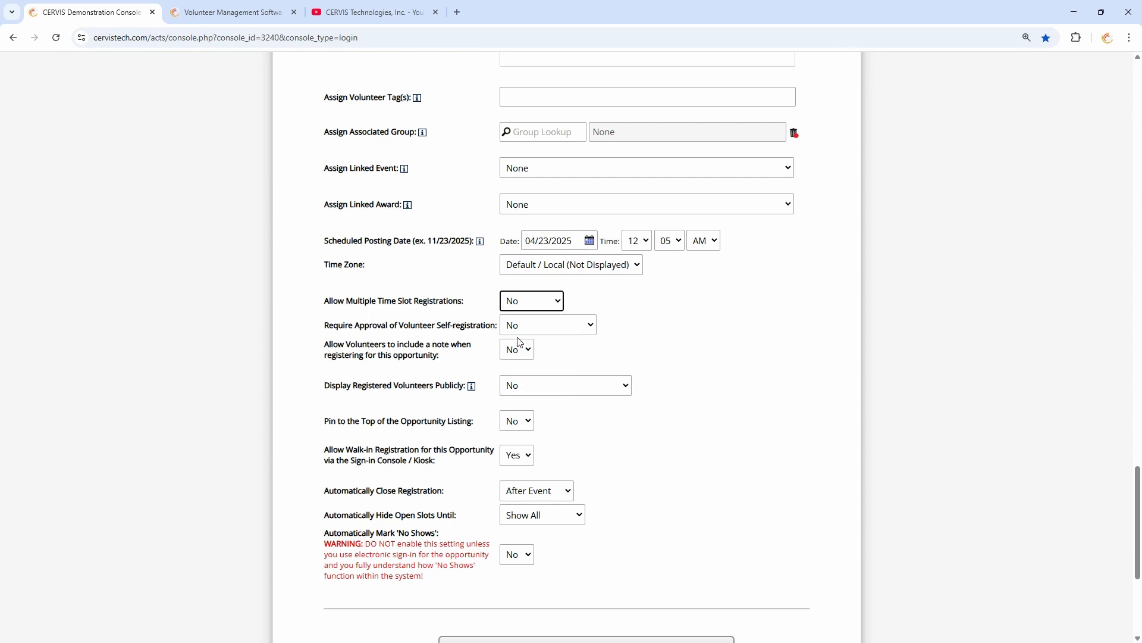
# Try the Require All option for Allow Multiple Time Slot Registrations and set it back to Yes.
pyautogui.click(487, 307)
pyautogui.click(527, 306)
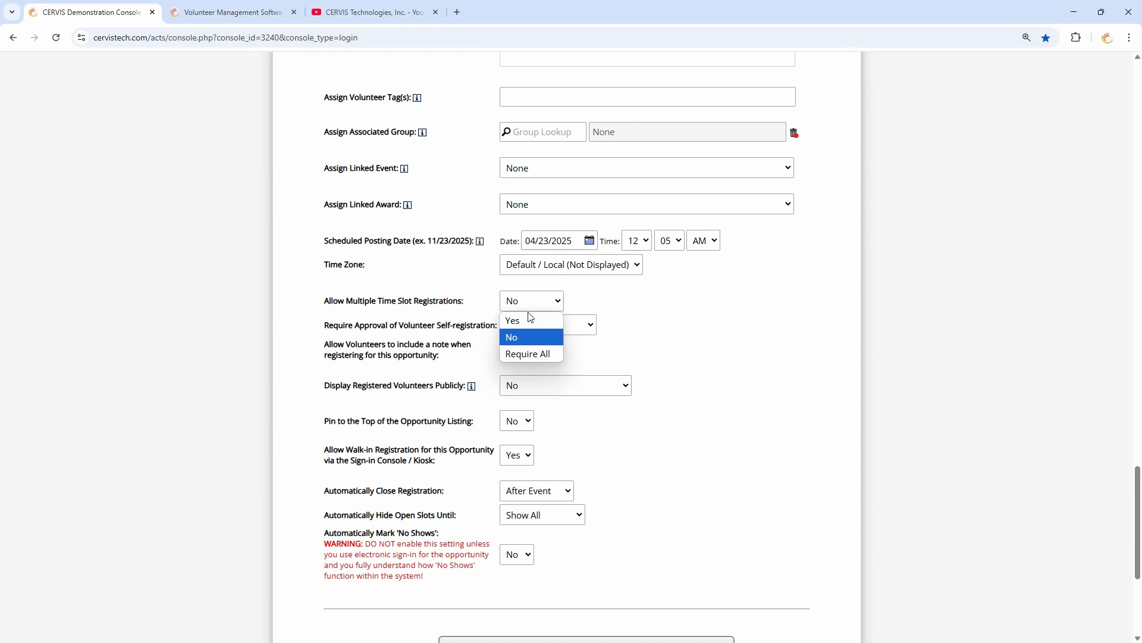
pyautogui.click(528, 355)
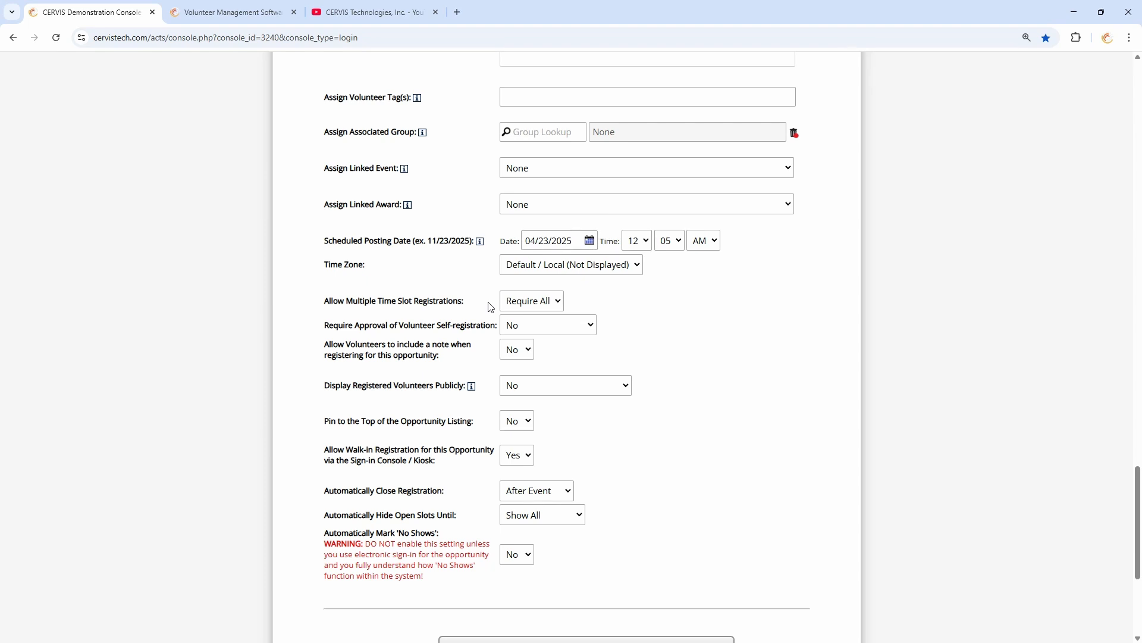
pyautogui.click(507, 300)
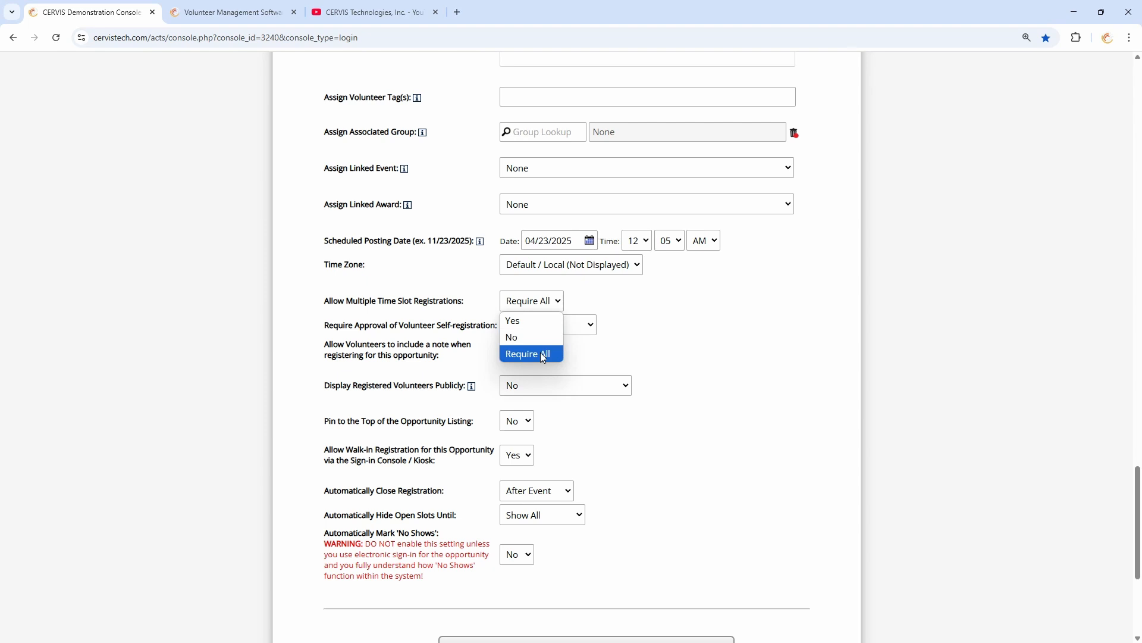
pyautogui.click(544, 355)
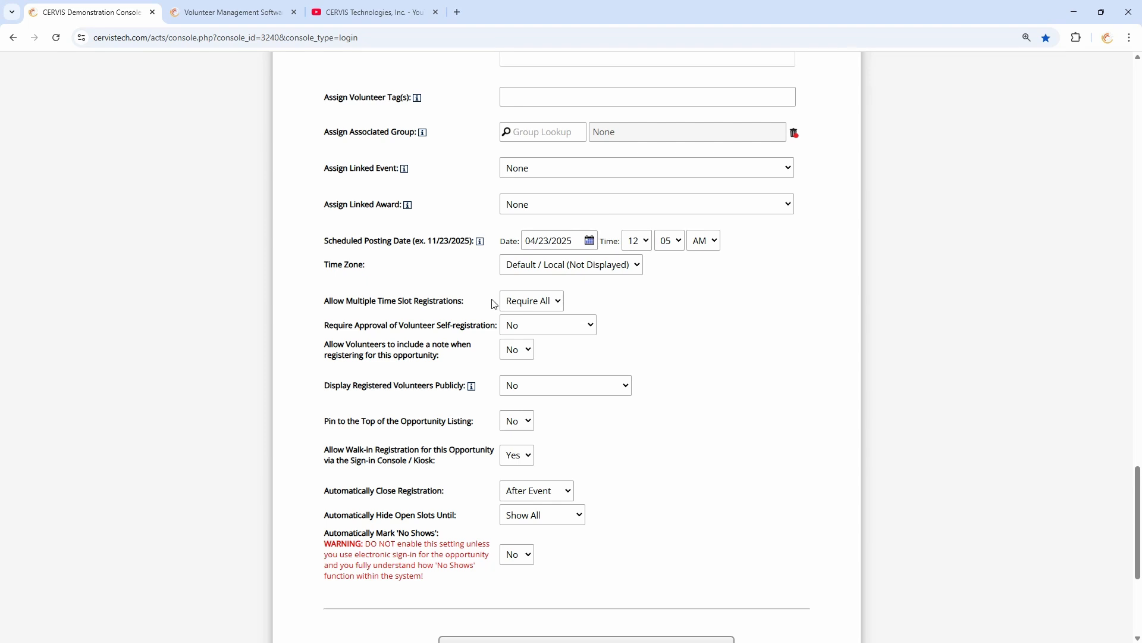
pyautogui.click(534, 305)
pyautogui.click(516, 319)
# Set Require Approval of Volunteer Self-registration to Yes.
pyautogui.moveTo(333, 325); pyautogui.dragTo(451, 324)
pyautogui.click(453, 325)
pyautogui.moveTo(360, 324); pyautogui.dragTo(462, 325)
pyautogui.click(462, 325)
pyautogui.click(524, 325)
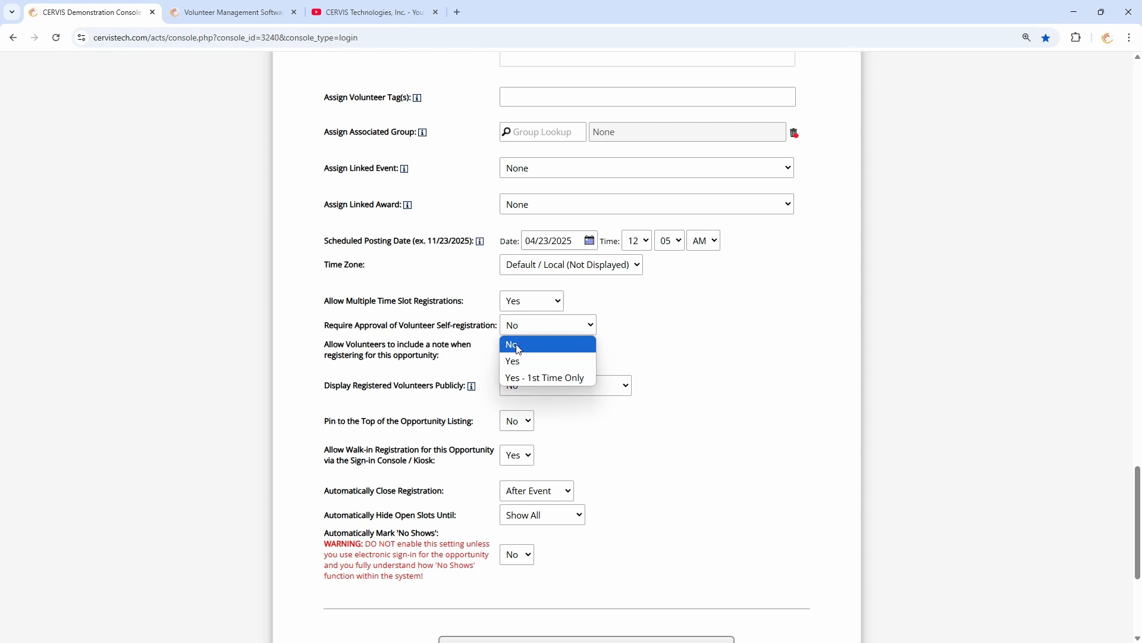
pyautogui.click(518, 362)
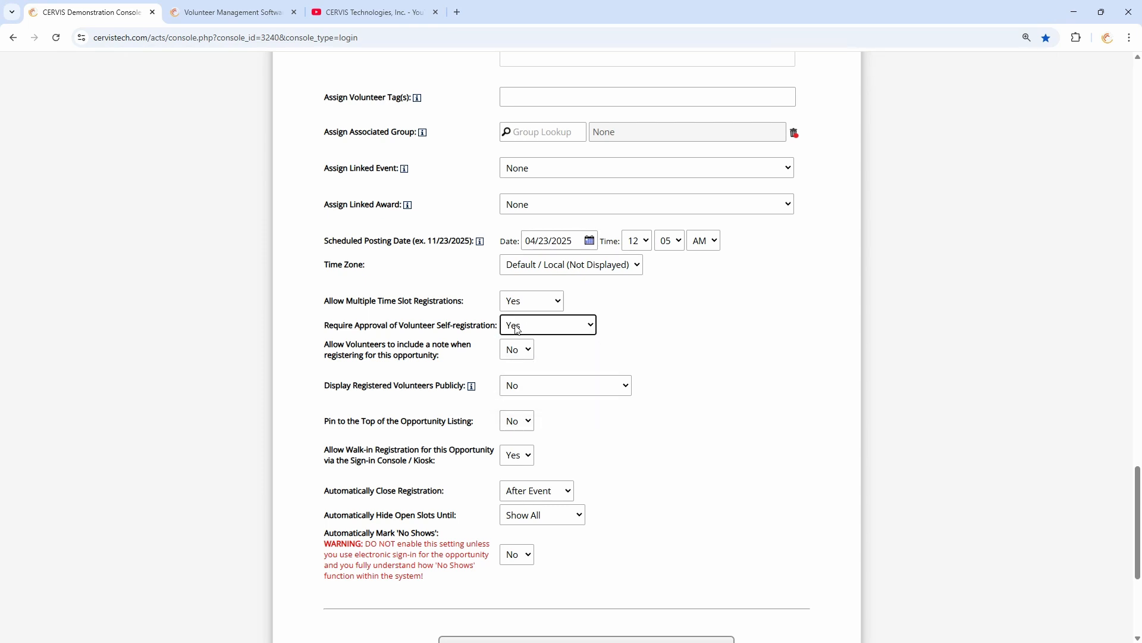
# Change Require Approval of Volunteer Self-registration to Yes - 1st Time Only.
pyautogui.click(440, 326)
pyautogui.moveTo(397, 327); pyautogui.dragTo(468, 328)
pyautogui.click(473, 328)
pyautogui.click(523, 329)
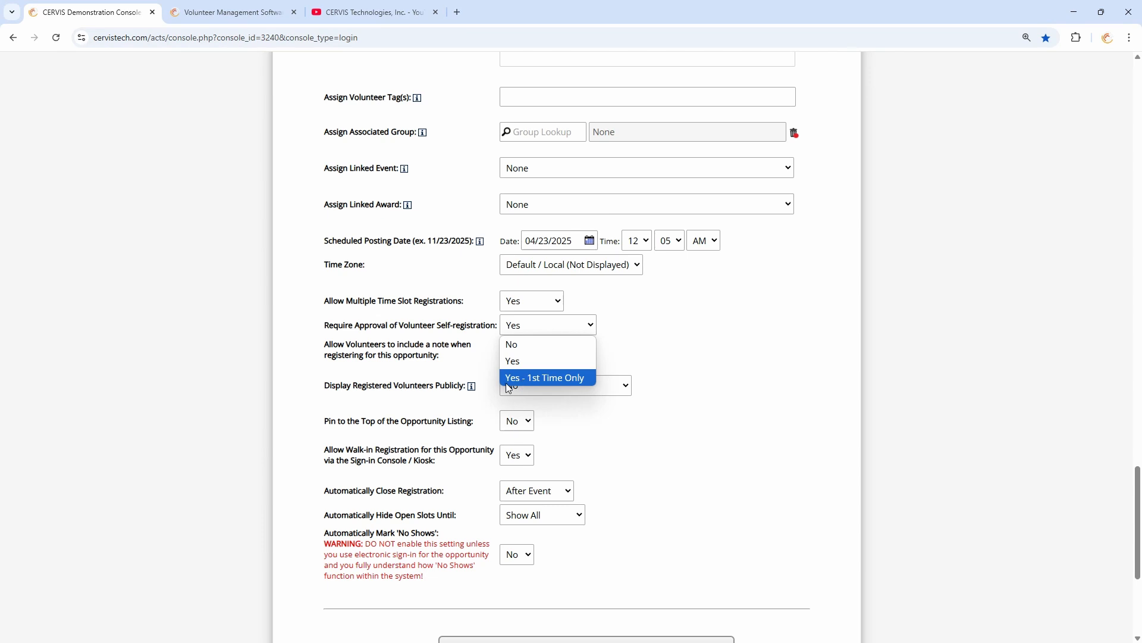
pyautogui.click(567, 381)
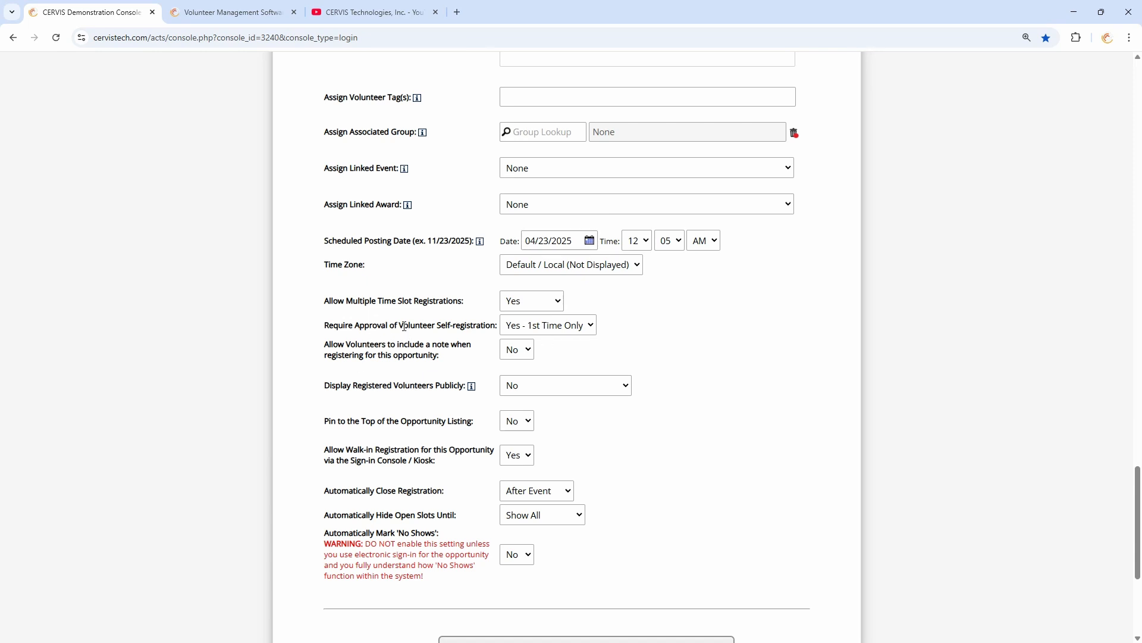
# Set Automatically Hide Open Slots Until to 1 Month Prior.
pyautogui.scroll(-3, 405, 329)
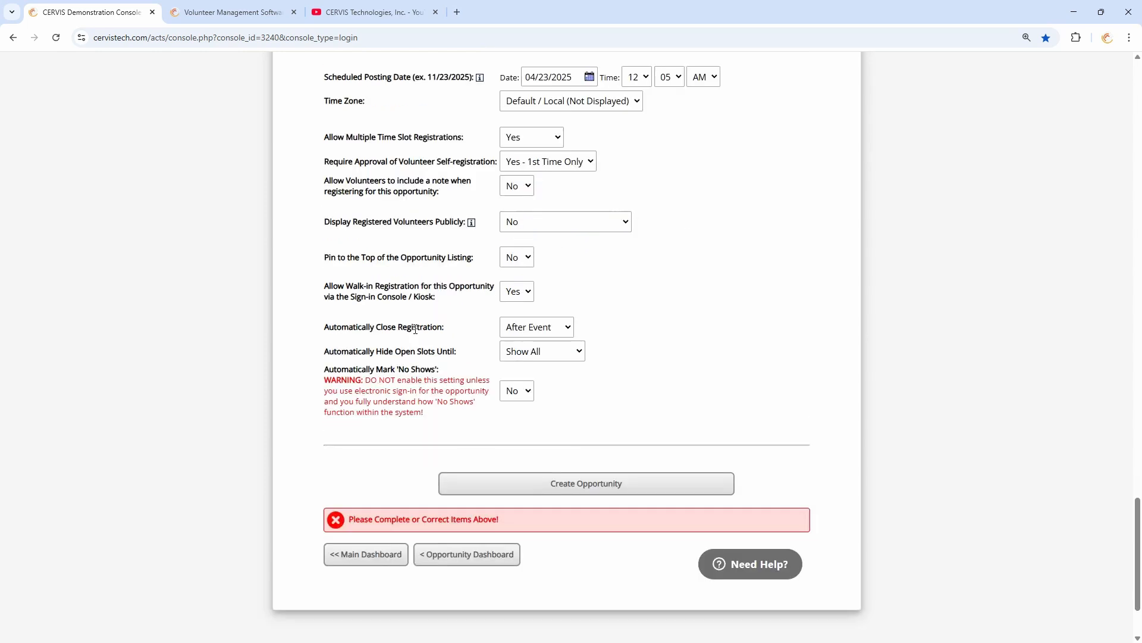
pyautogui.moveTo(325, 341); pyautogui.dragTo(469, 345)
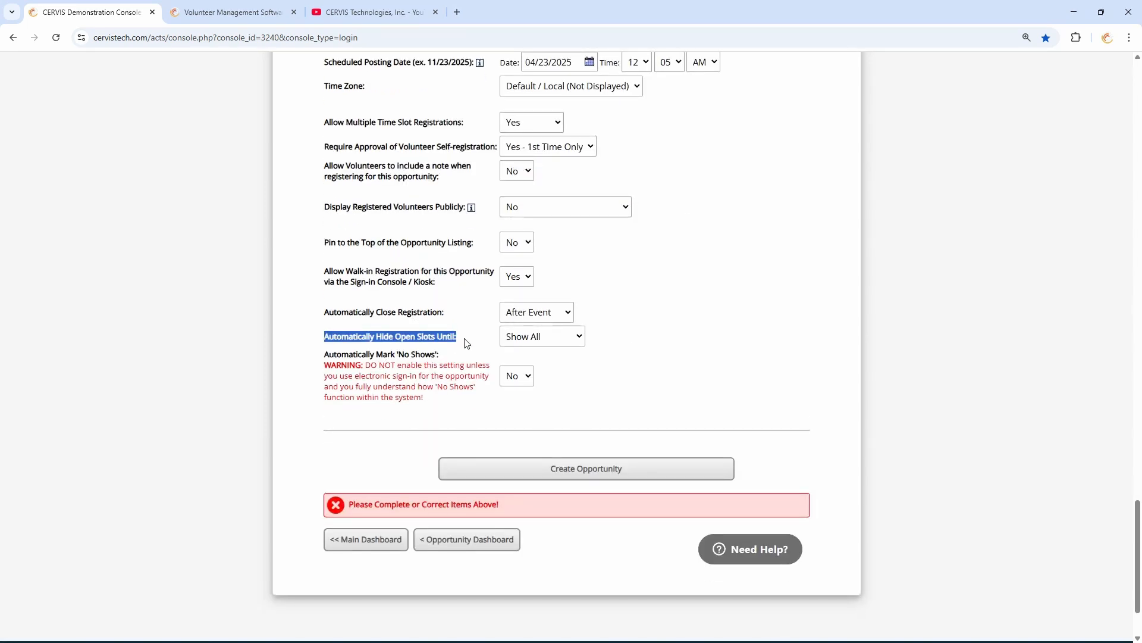
pyautogui.click(465, 338)
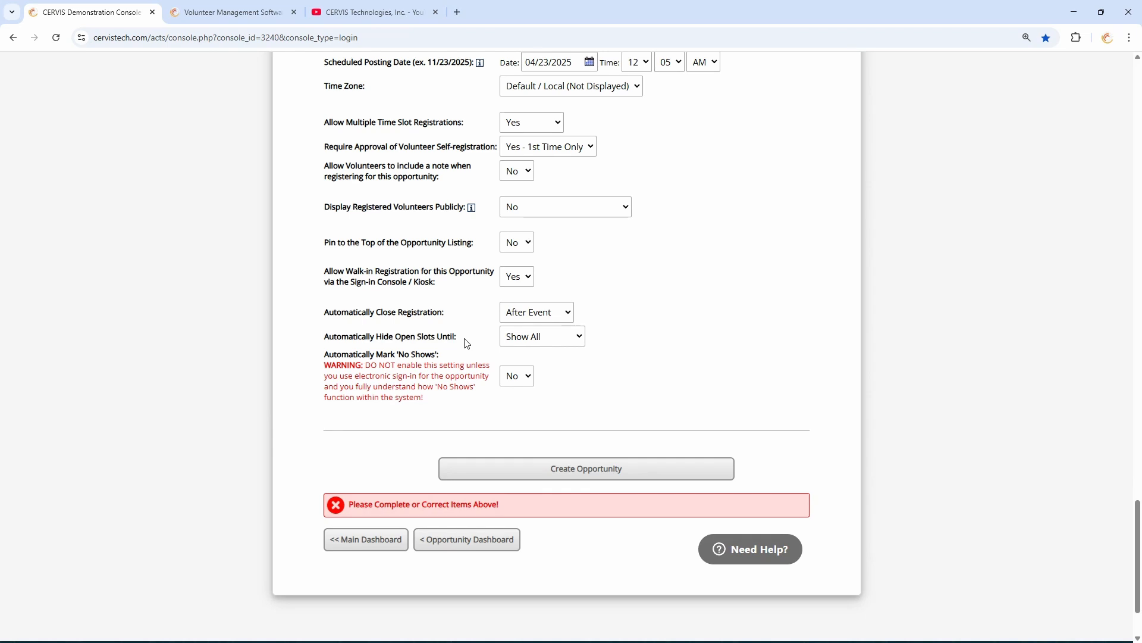
pyautogui.moveTo(462, 337)
pyautogui.mouseDown()
pyautogui.moveTo(407, 337)
pyautogui.moveTo(470, 339)
pyautogui.mouseUp()
pyautogui.click(466, 337)
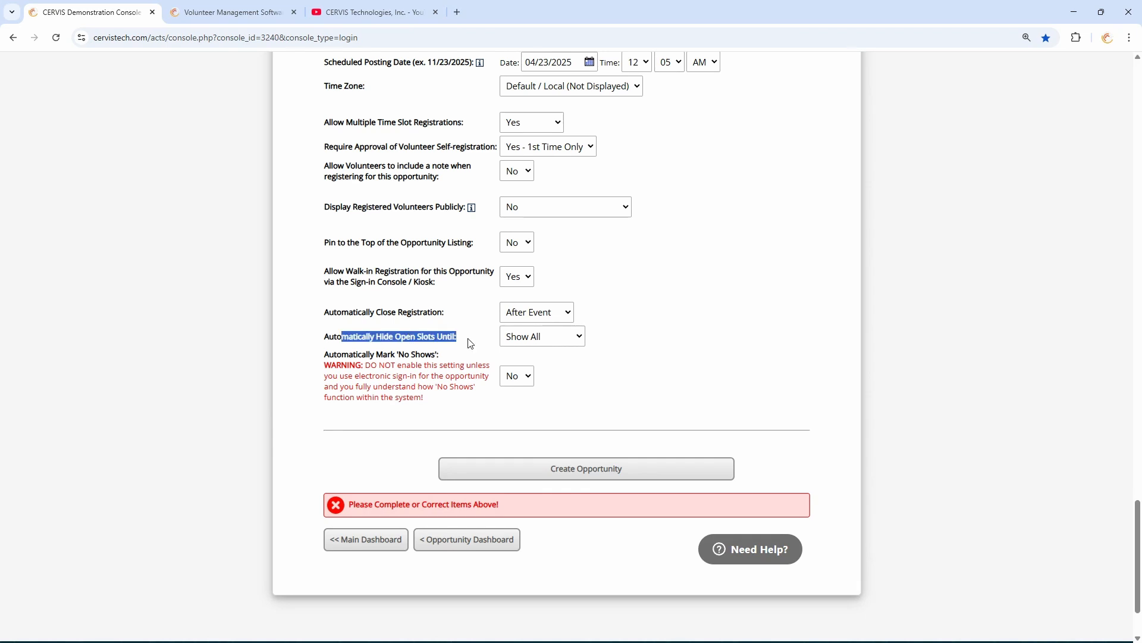
pyautogui.click(543, 337)
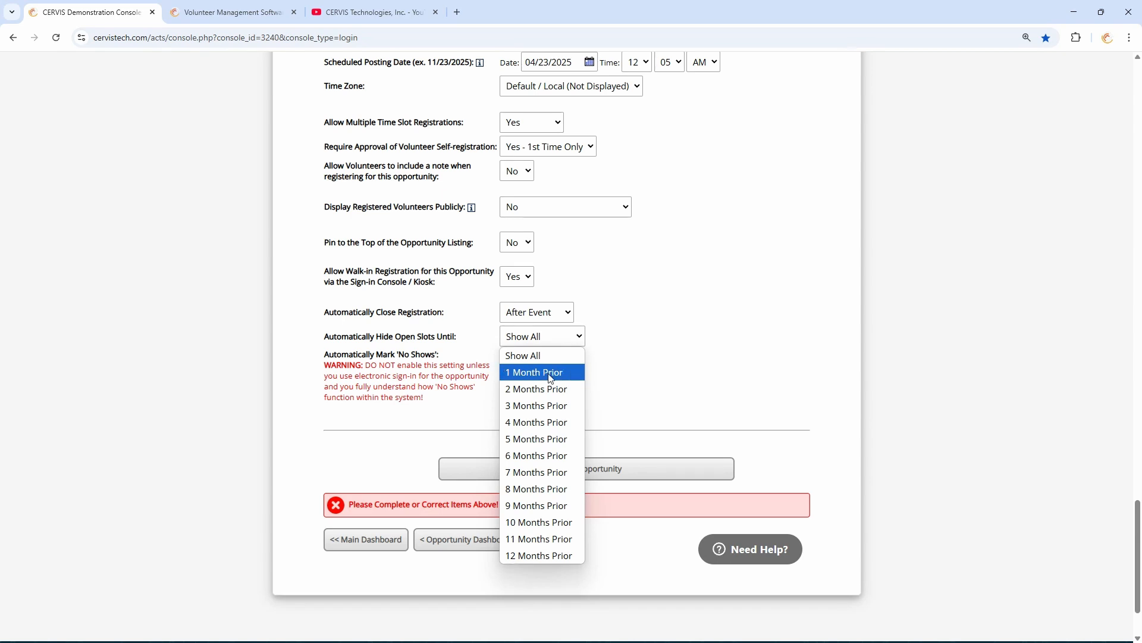
pyautogui.click(550, 379)
pyautogui.click(596, 340)
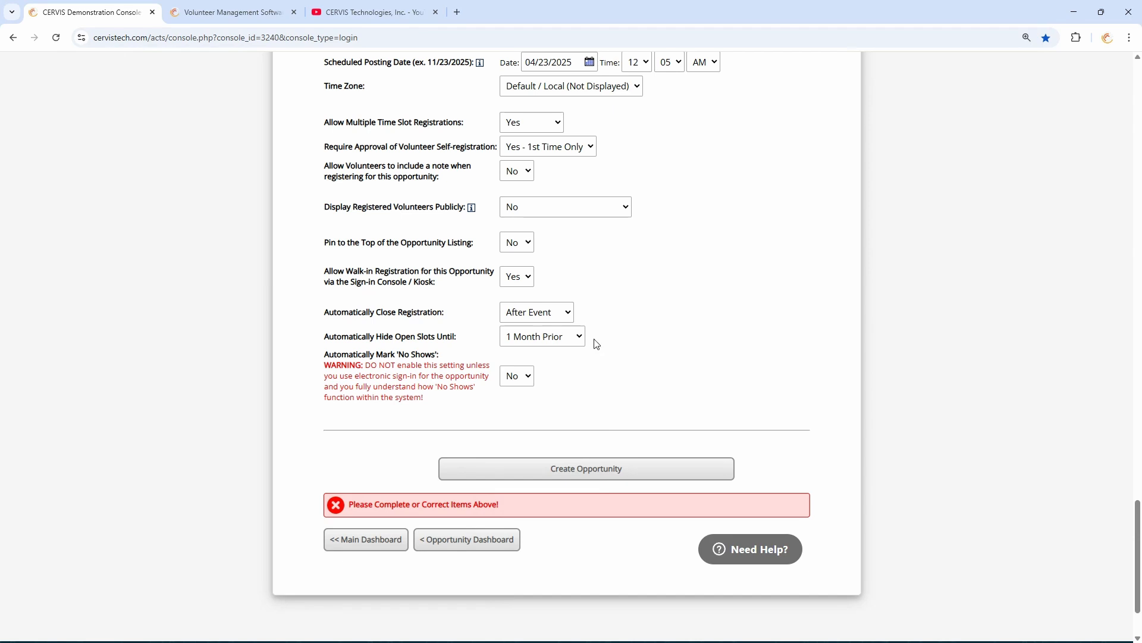
# Leave the Add Opportunity form and switch to the Demo Event Listing & Registration console.
pyautogui.scroll(10, 631, 341)
pyautogui.scroll(15, 640, 341)
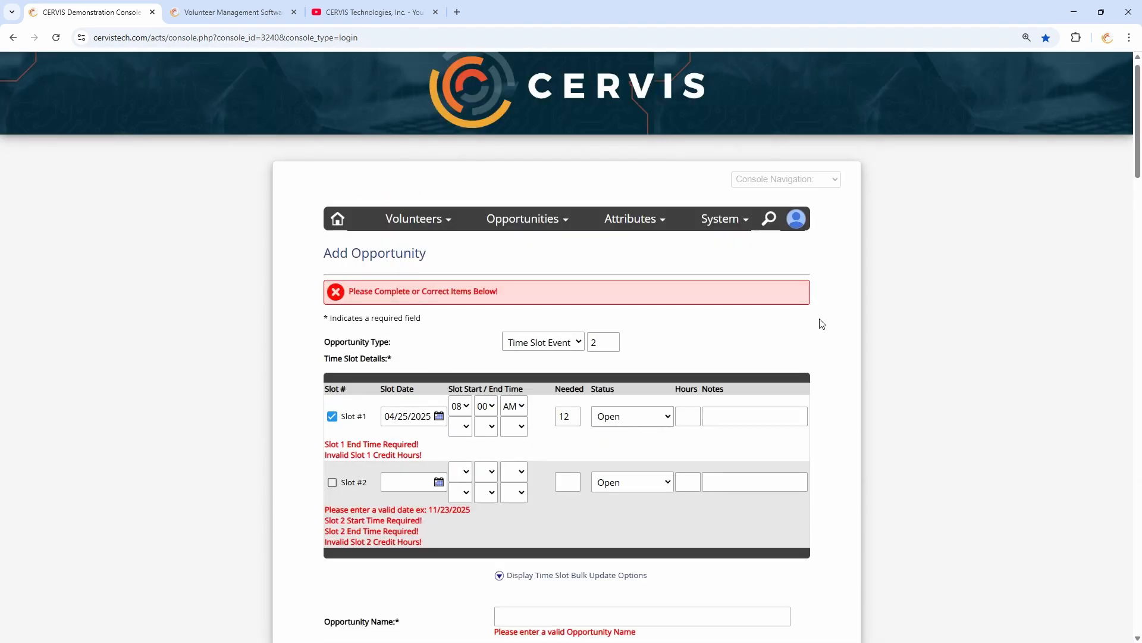
pyautogui.click(801, 196)
pyautogui.click(804, 245)
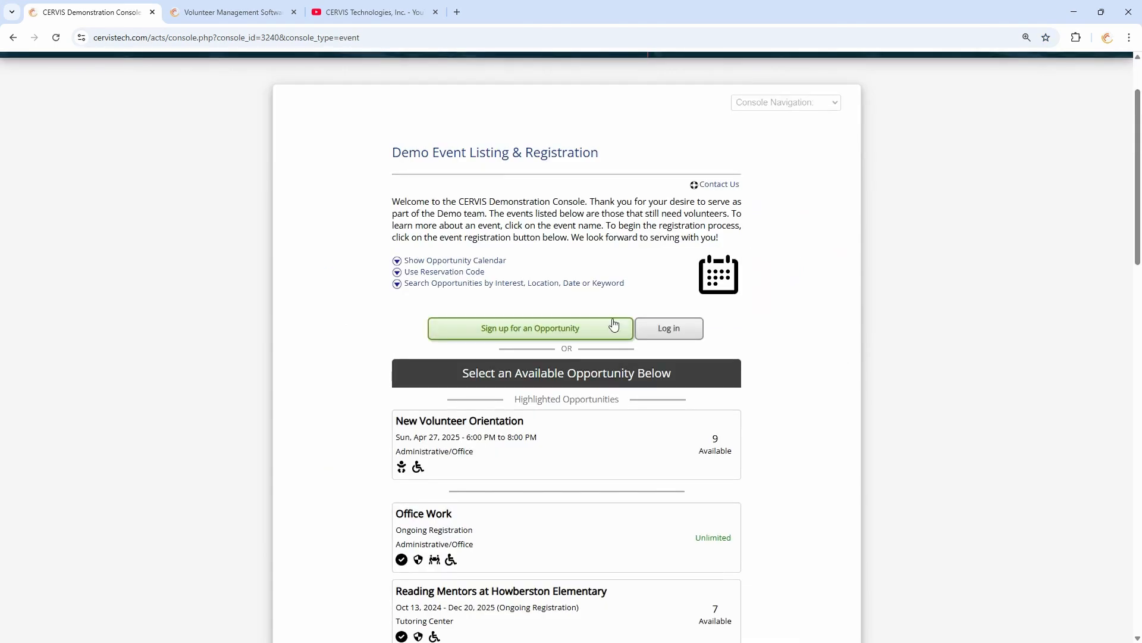
# Find the Sort and Repack opportunity in the event listing and open its details.
pyautogui.scroll(-1, 363, 306)
pyautogui.scroll(-5, 351, 307)
pyautogui.scroll(-5, 363, 322)
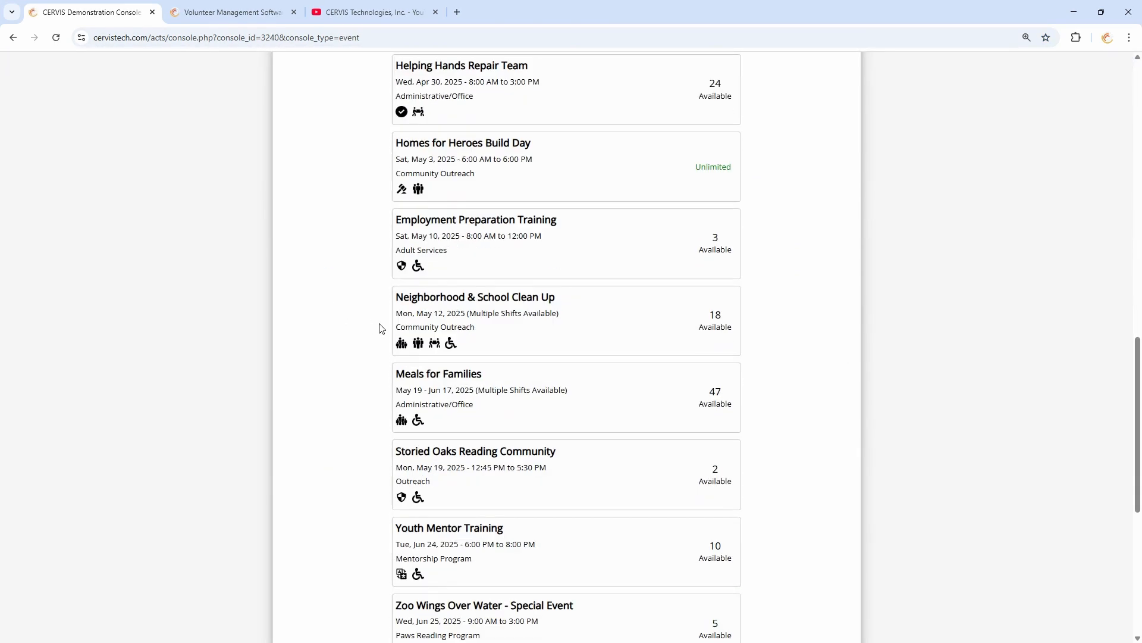
pyautogui.scroll(1, 380, 326)
pyautogui.scroll(3, 381, 326)
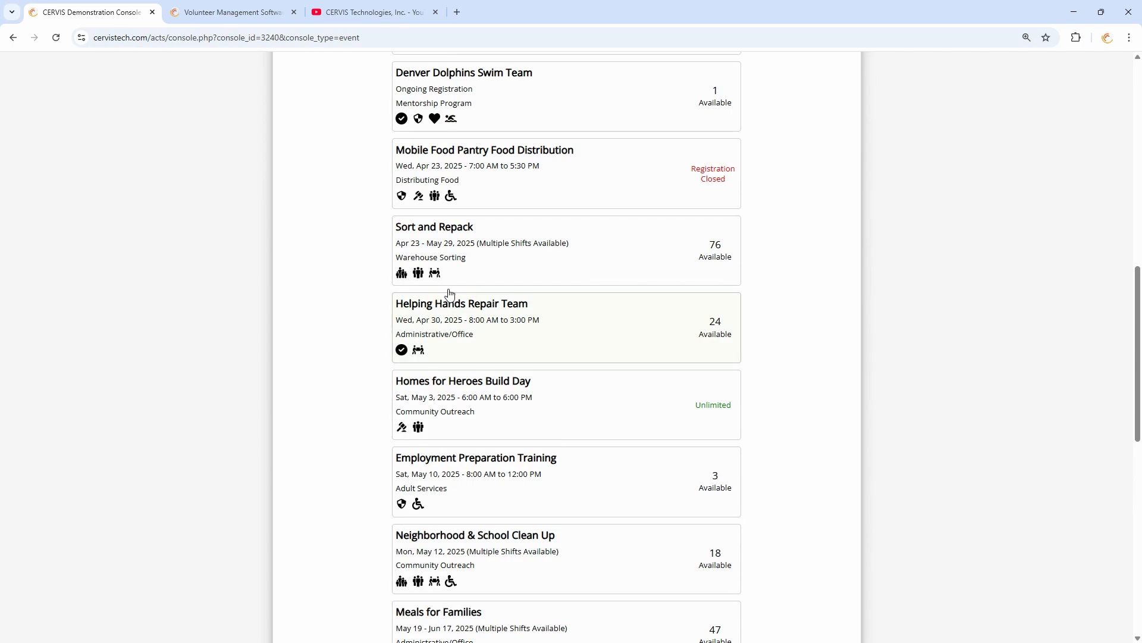
pyautogui.click(467, 235)
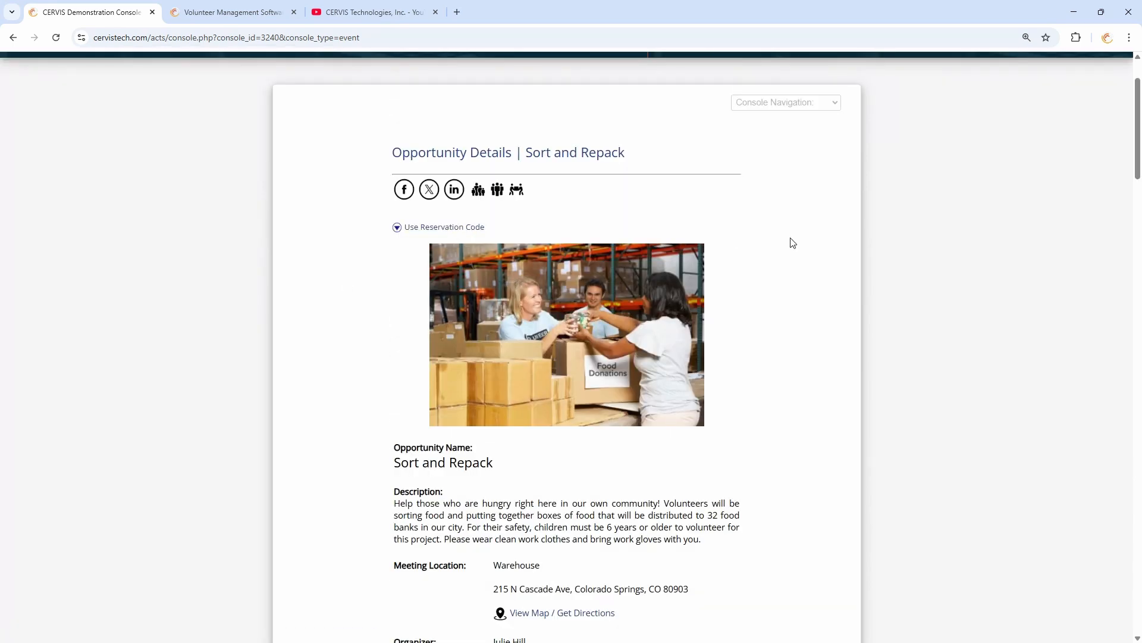
# Examine the Sort and Repack time slots, including availability, waitlisted dates and how far ahead slots are listed.
pyautogui.scroll(-10, 799, 245)
pyautogui.moveTo(499, 223)
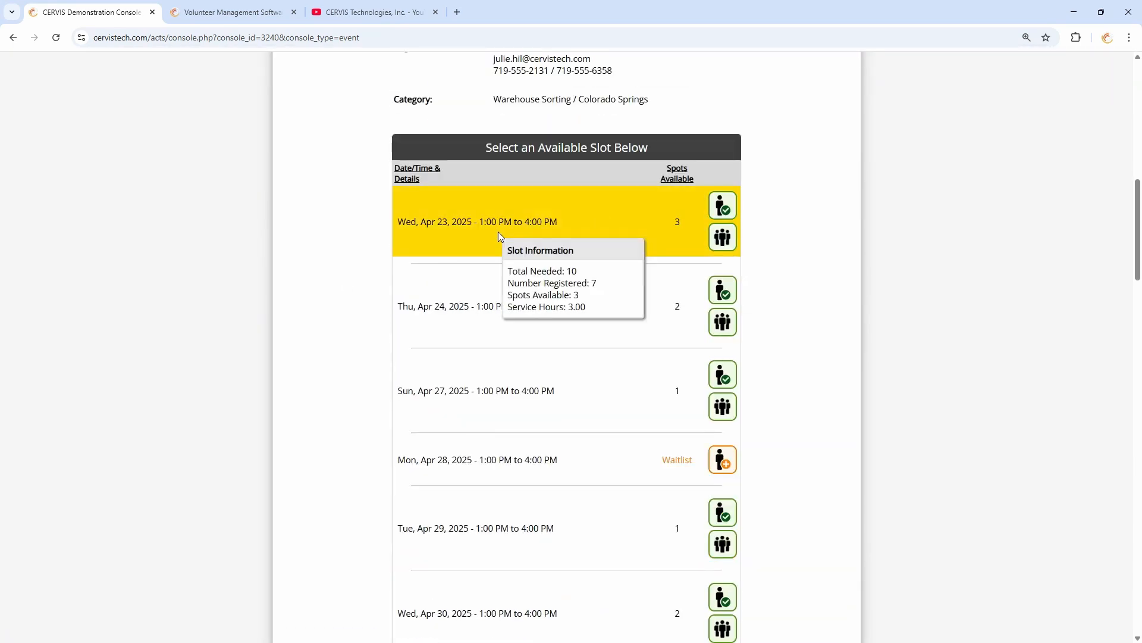
pyautogui.scroll(-3, 513, 407)
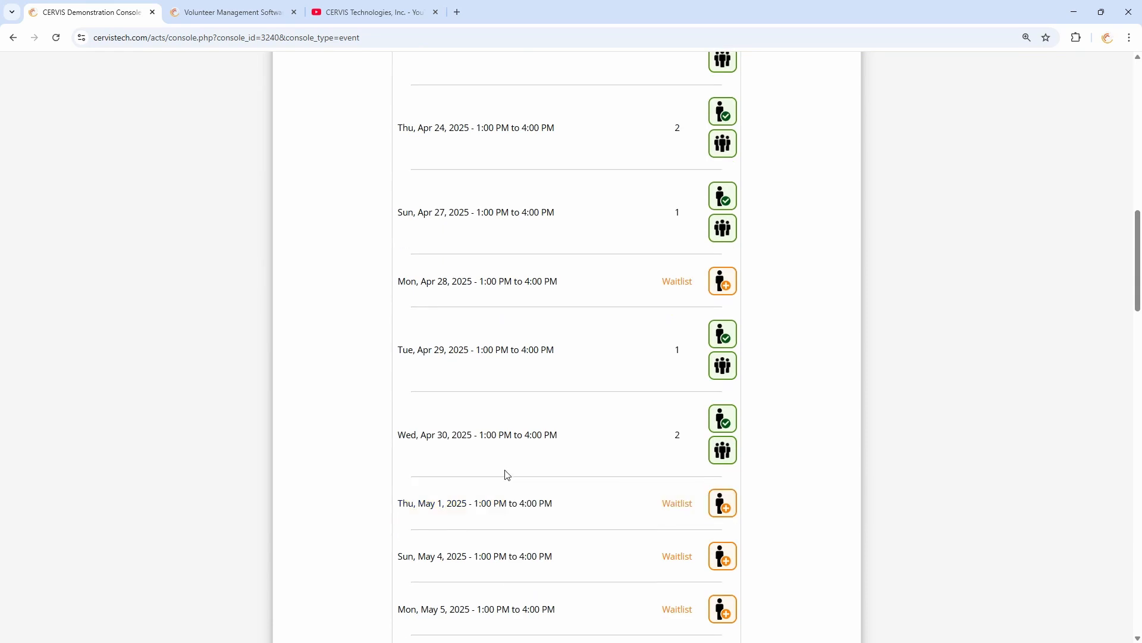
pyautogui.moveTo(515, 460)
pyautogui.scroll(2, 515, 460)
pyautogui.moveTo(534, 533)
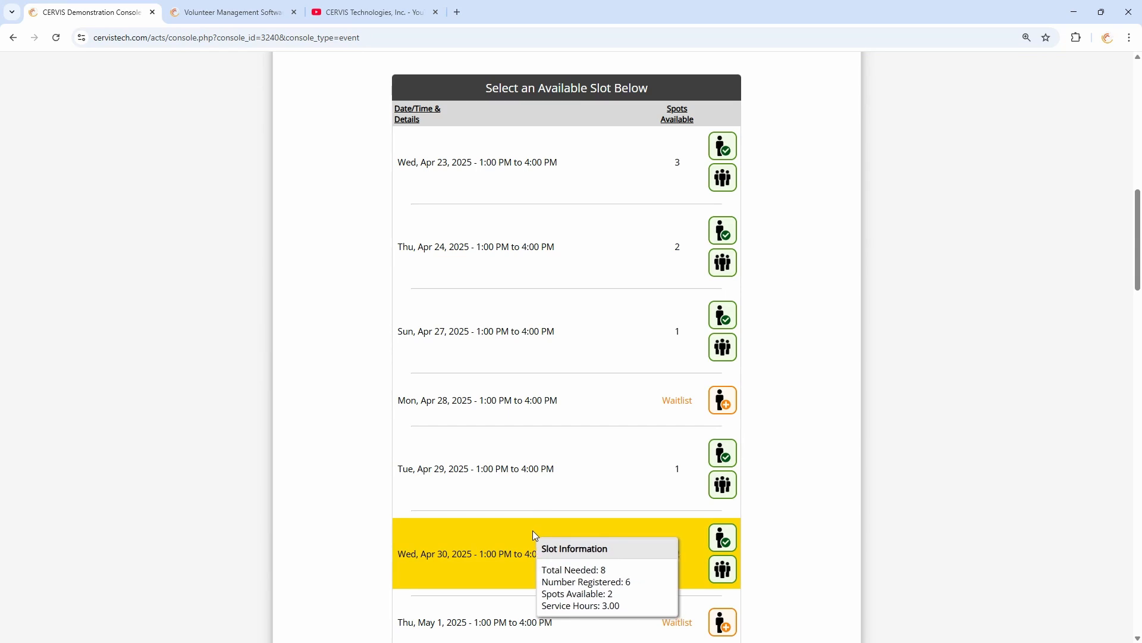
pyautogui.scroll(-4, 789, 513)
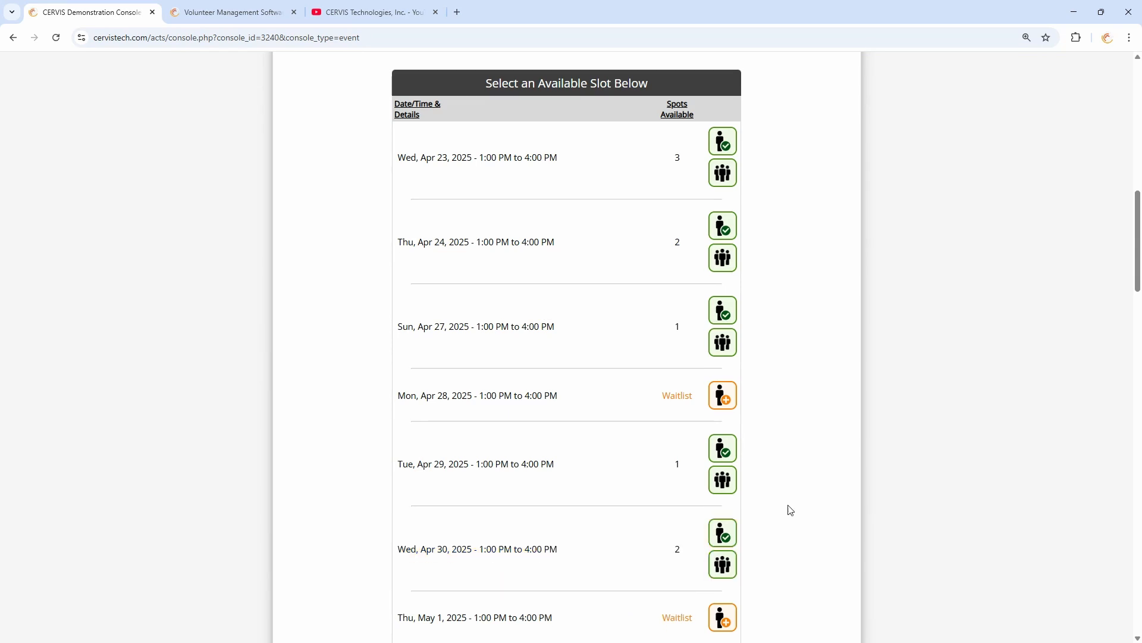
pyautogui.scroll(-3, 788, 391)
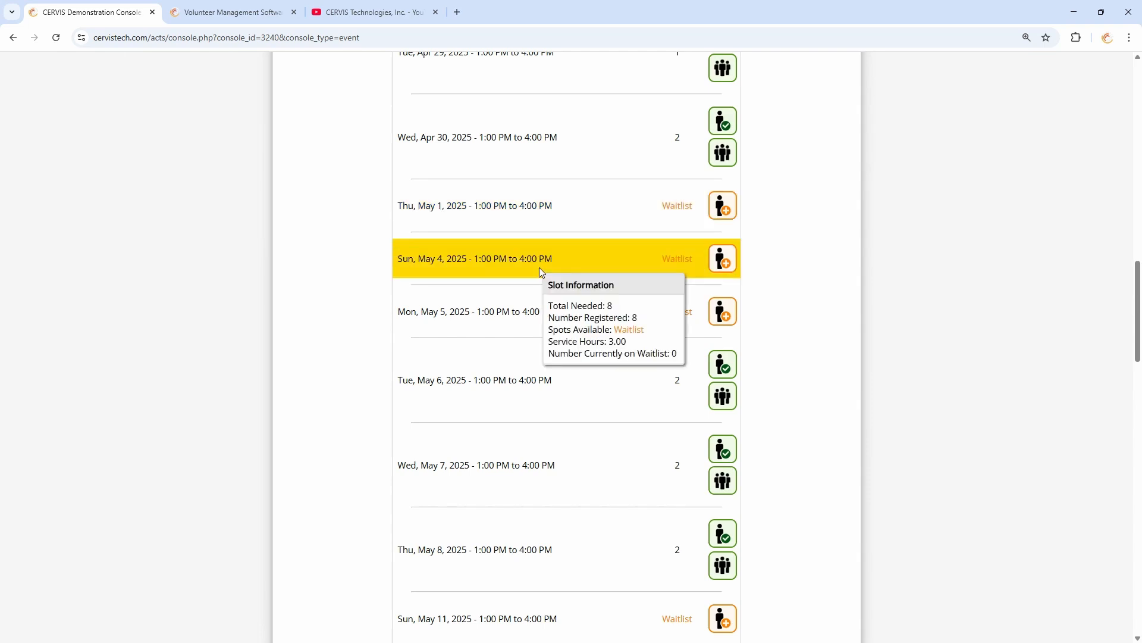
pyautogui.scroll(-18, 539, 267)
pyautogui.scroll(-5, 551, 488)
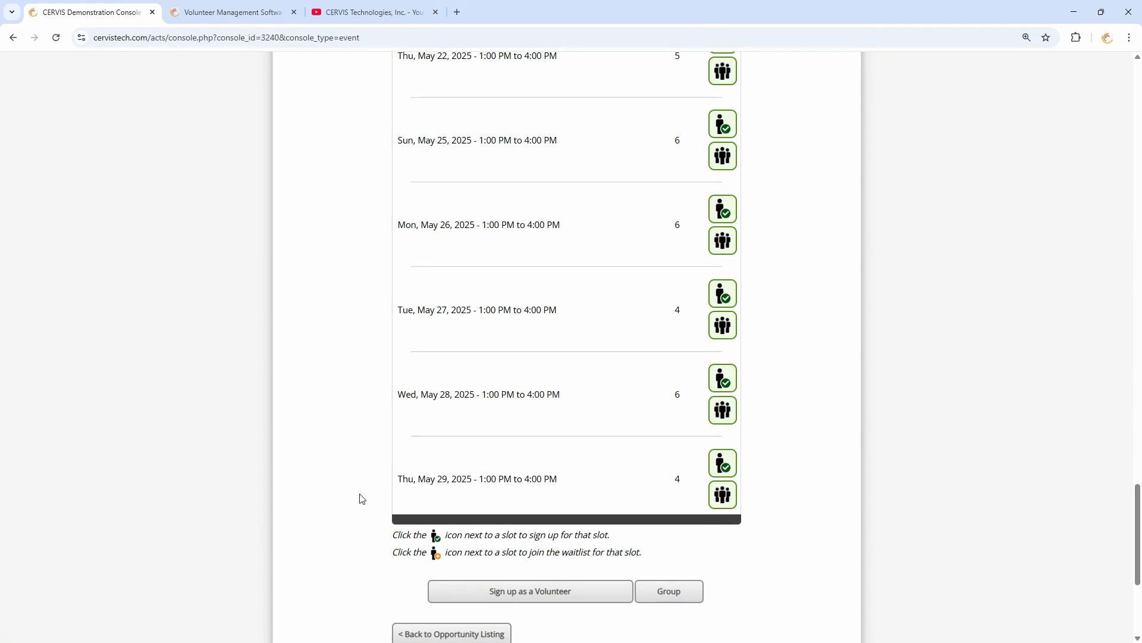
pyautogui.moveTo(418, 480); pyautogui.dragTo(480, 479)
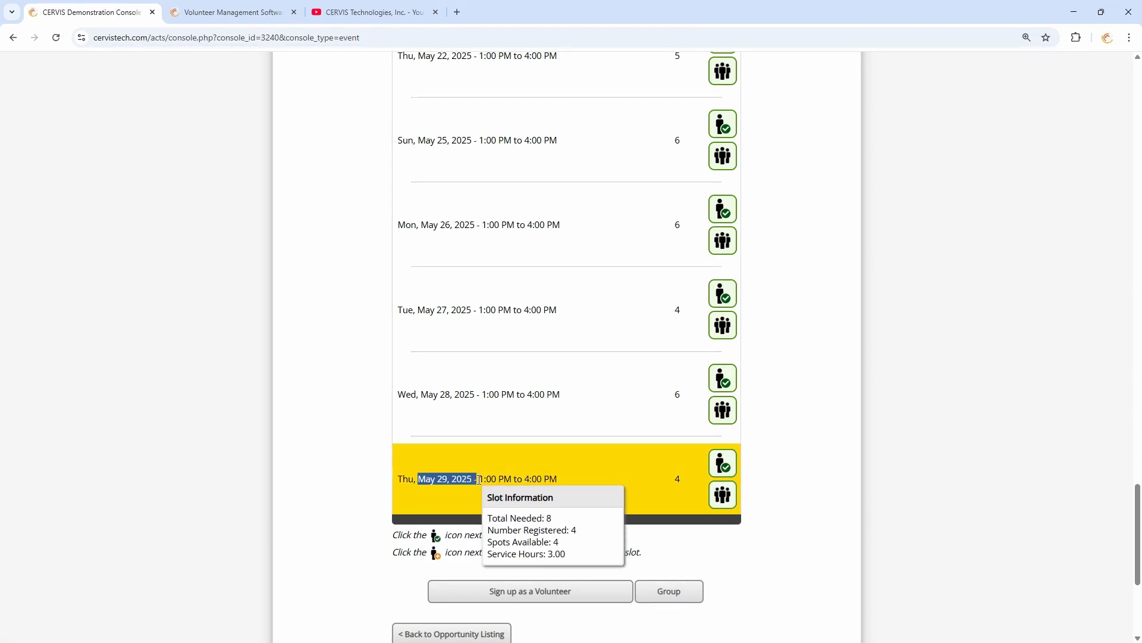
pyautogui.click(474, 481)
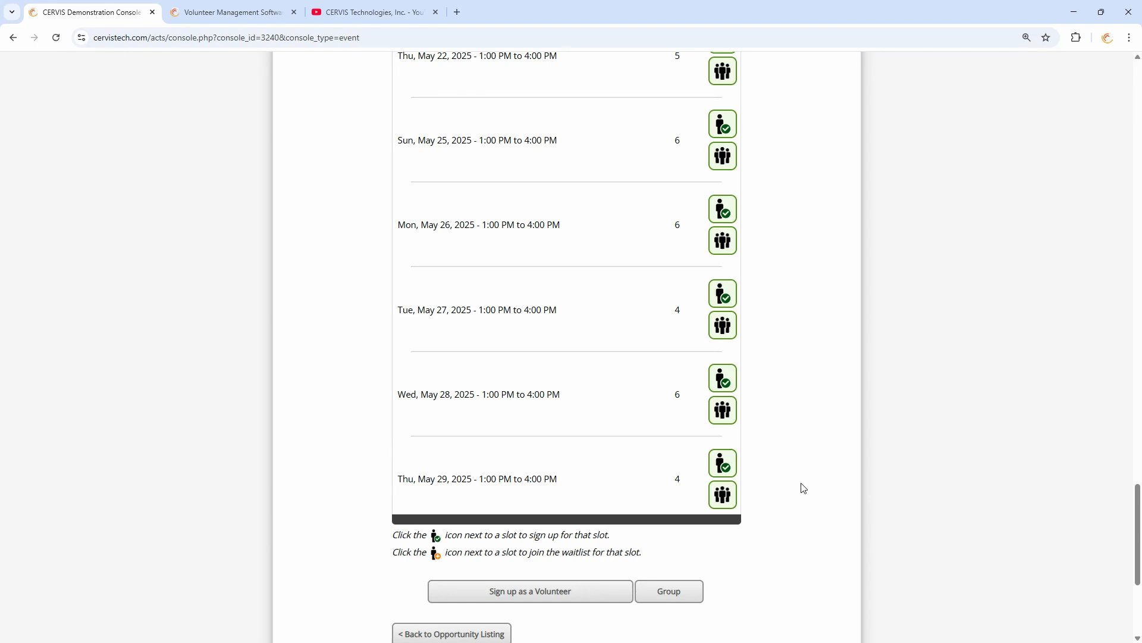
# Switch to the login console and log in with the Google account.
pyautogui.scroll(20, 780, 441)
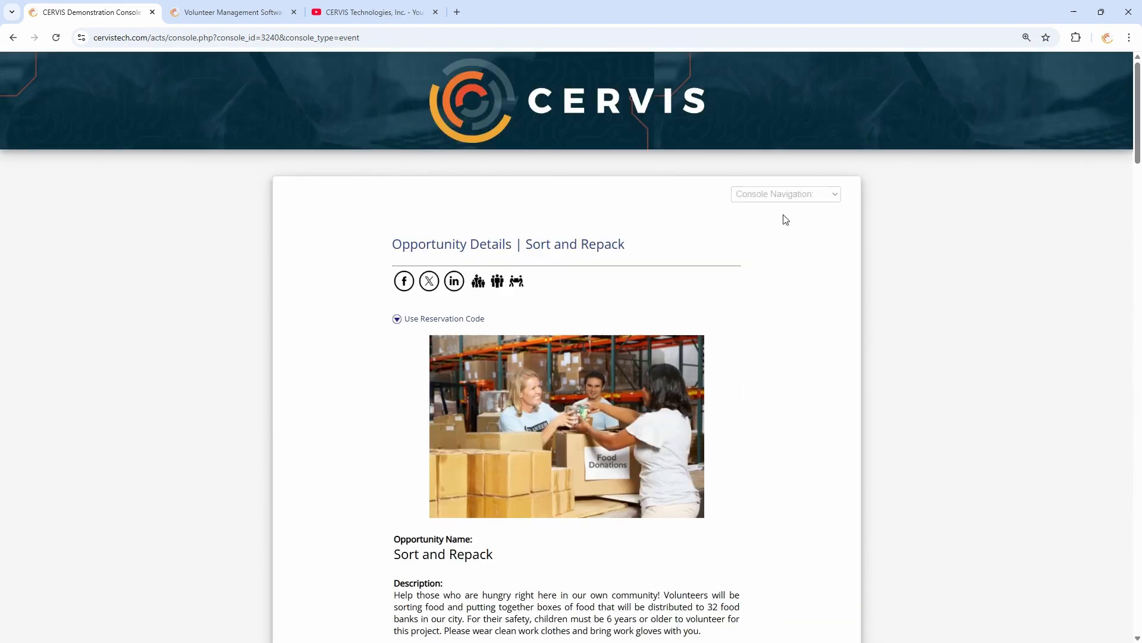
pyautogui.click(786, 194)
pyautogui.click(801, 226)
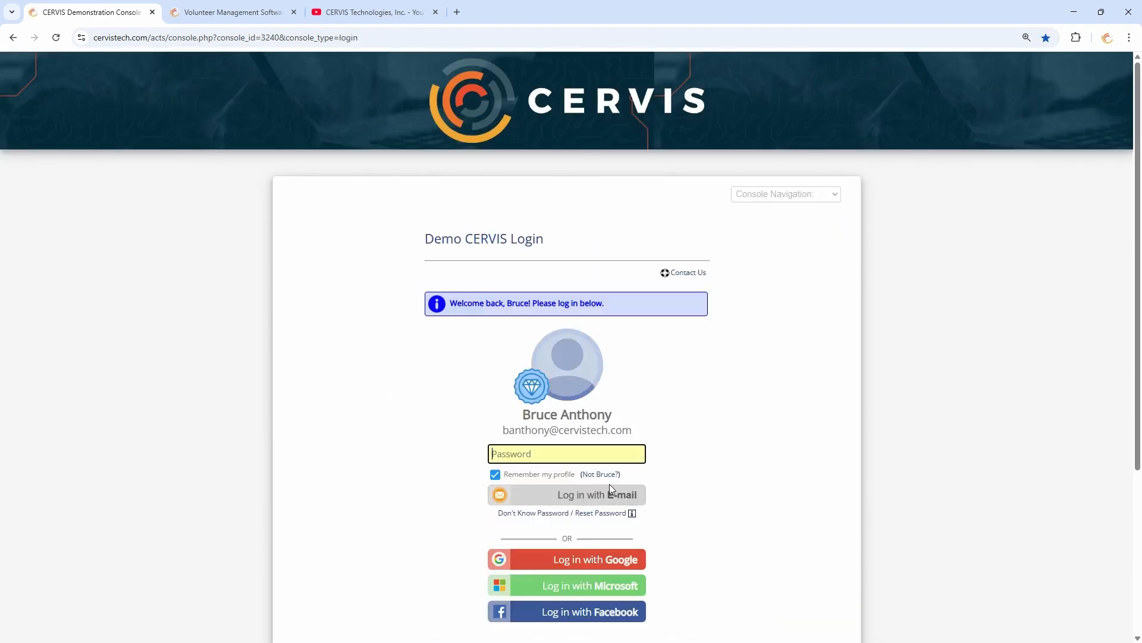
pyautogui.click(597, 562)
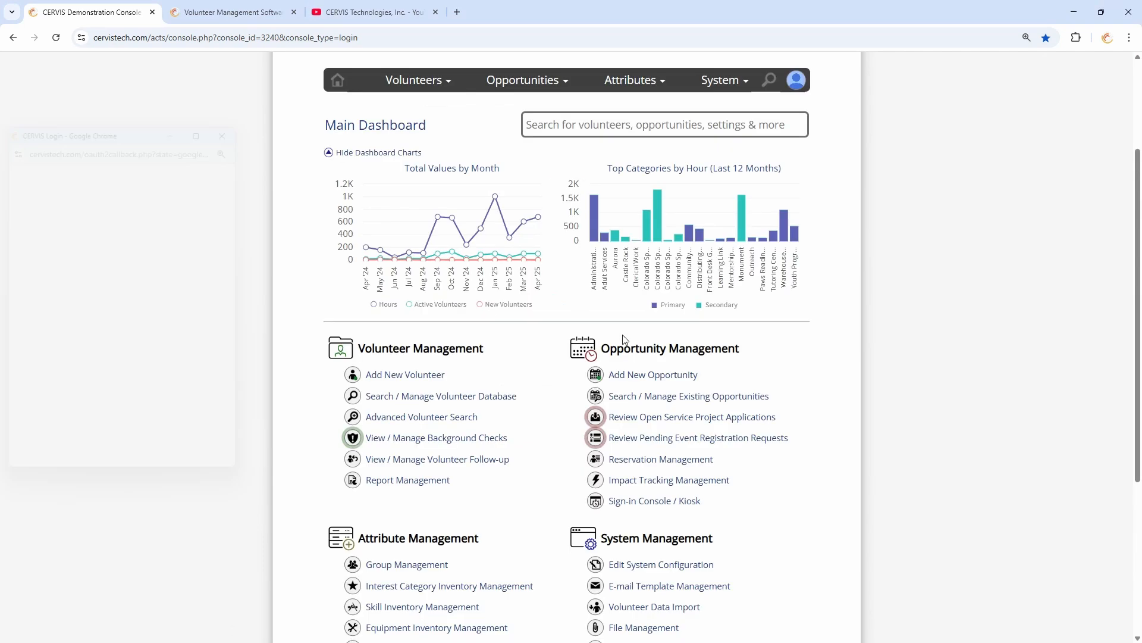
# Start a new opportunity from the main dashboard and set its type to Time Slot Event.
pyautogui.click(650, 382)
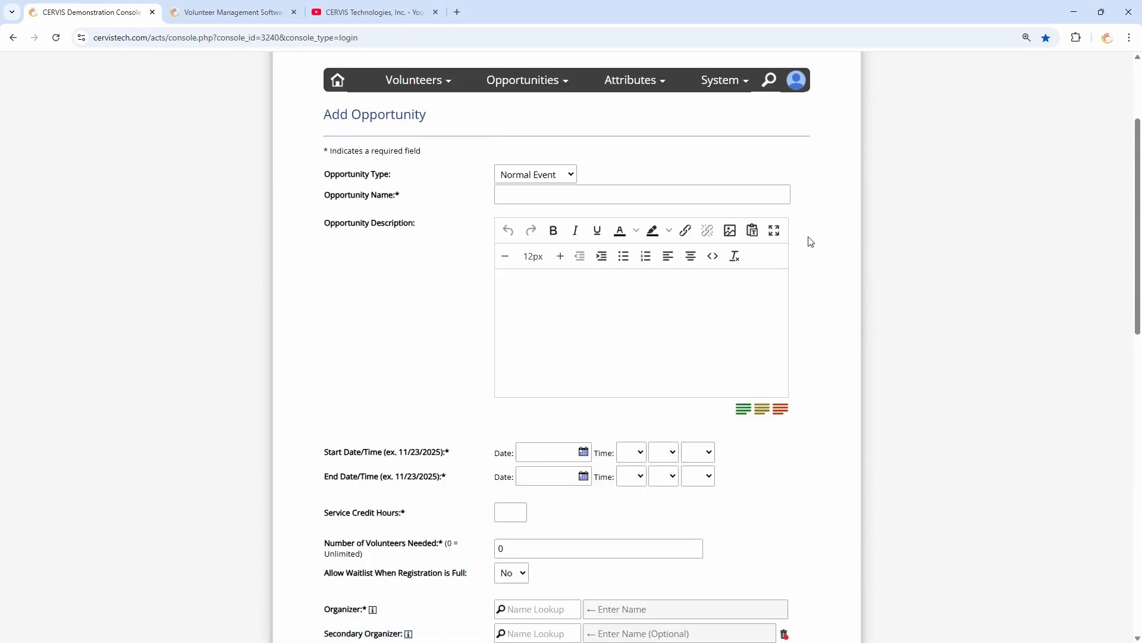
pyautogui.scroll(-10, 816, 241)
pyautogui.scroll(10, 621, 272)
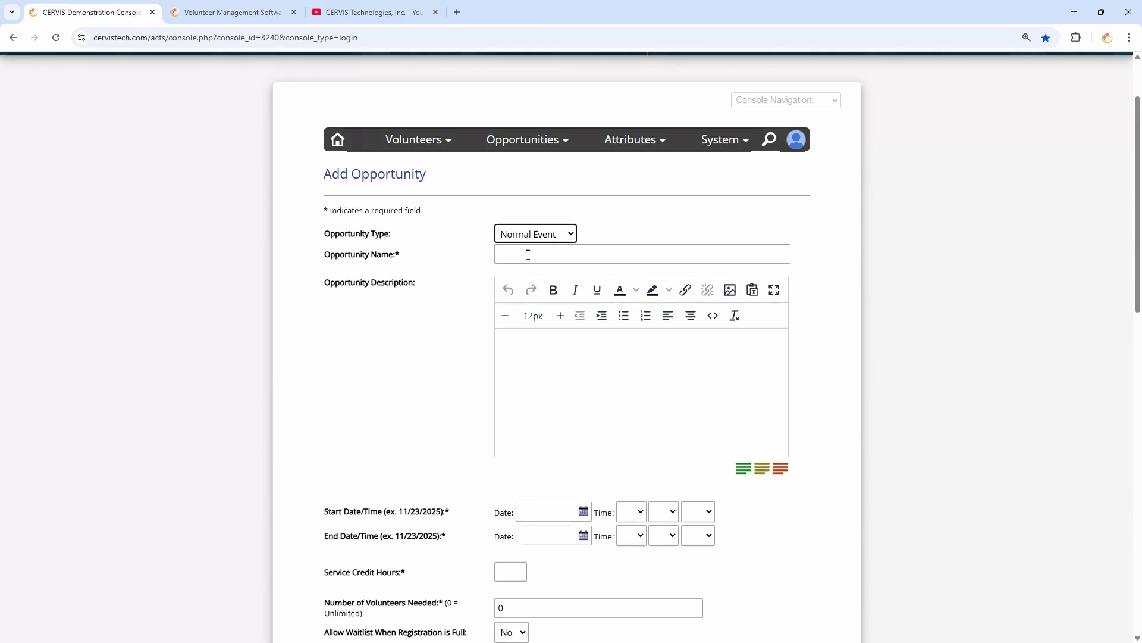
pyautogui.click(524, 234)
pyautogui.click(533, 269)
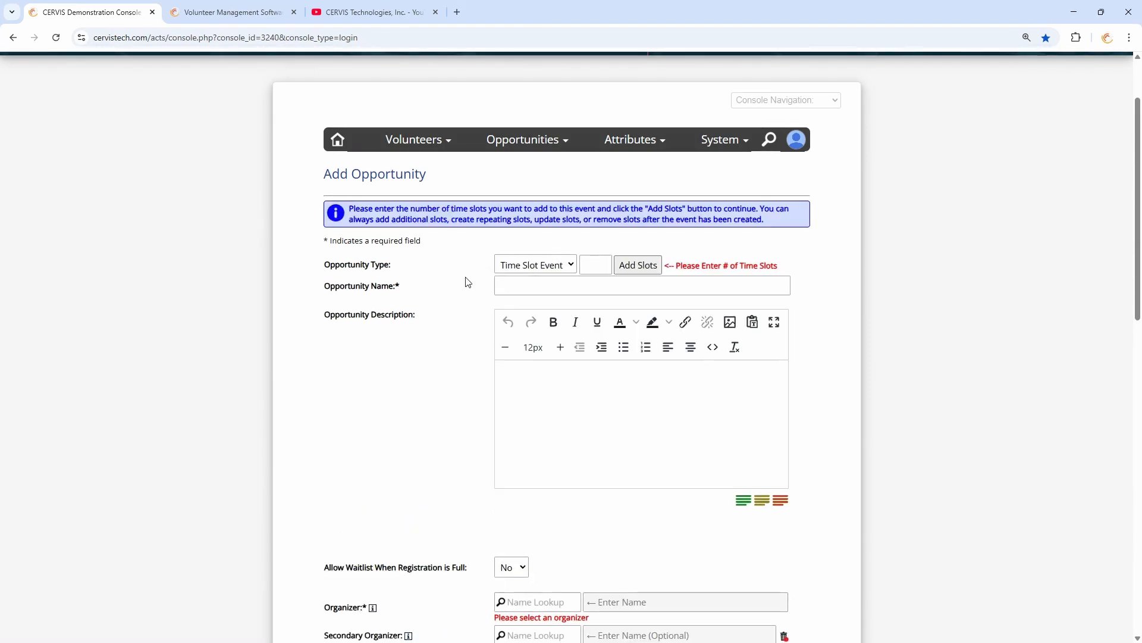
# Examine the Automatically Hide Open Slots Until setting and its choices near the end of the Add Opportunity form.
pyautogui.scroll(-15, 428, 327)
pyautogui.click(376, 337)
pyautogui.scroll(-10, 378, 357)
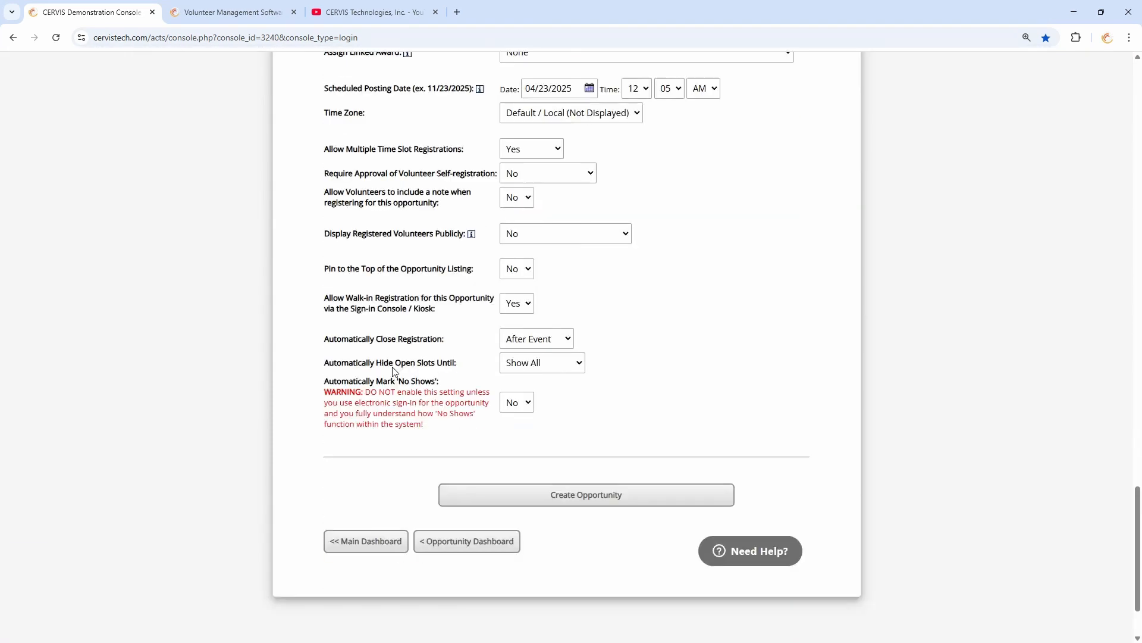
pyautogui.moveTo(325, 265); pyautogui.dragTo(467, 267)
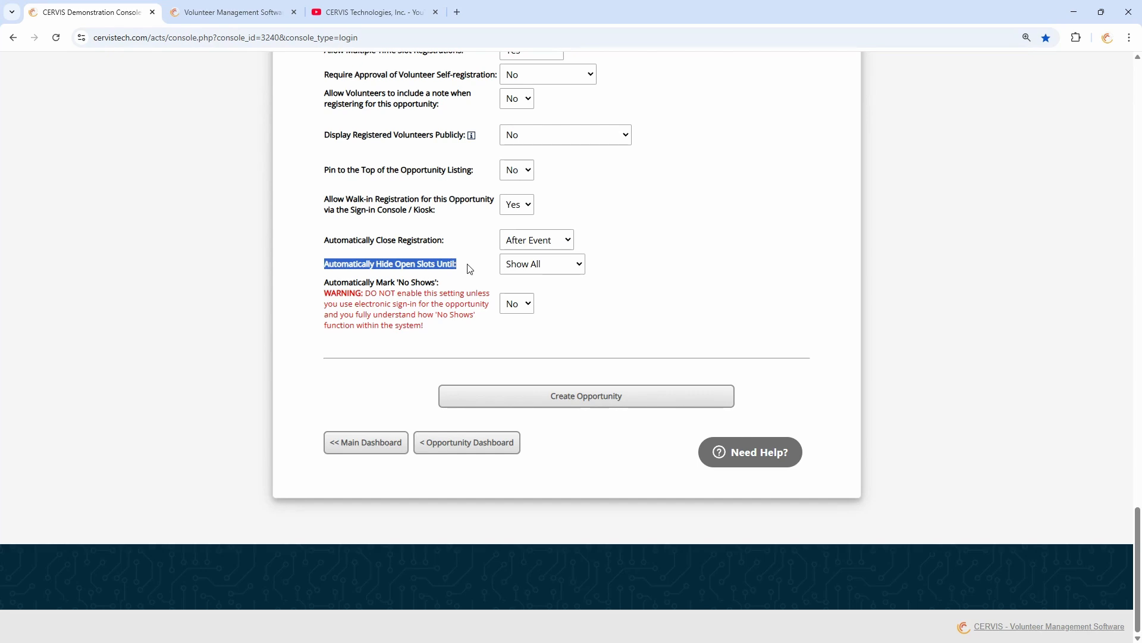
pyautogui.click(465, 268)
pyautogui.click(548, 264)
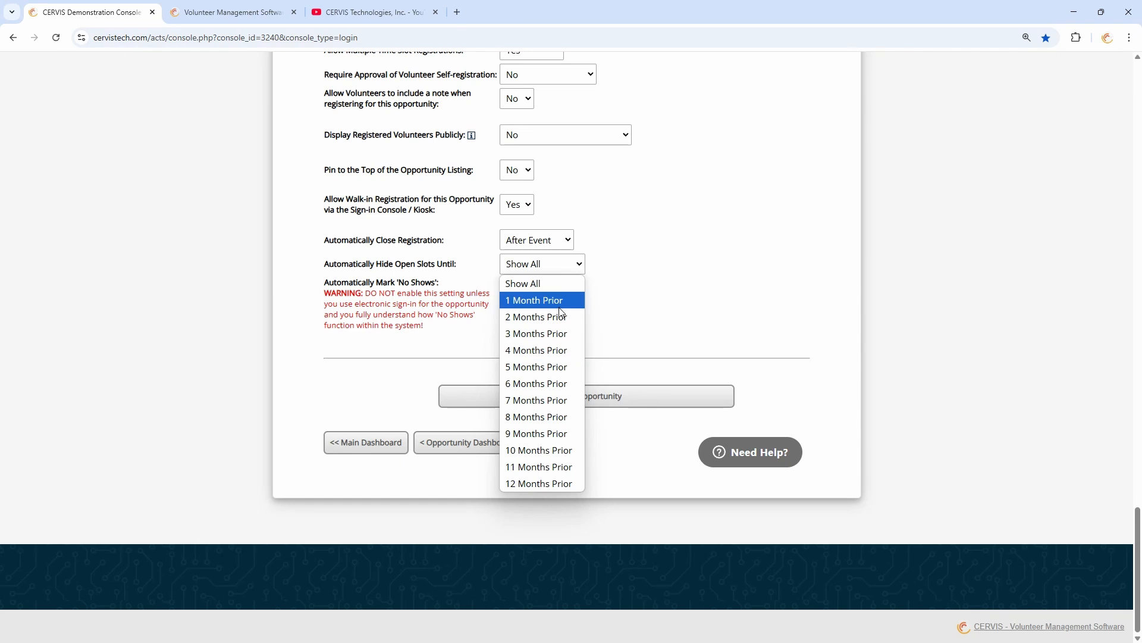
pyautogui.click(619, 263)
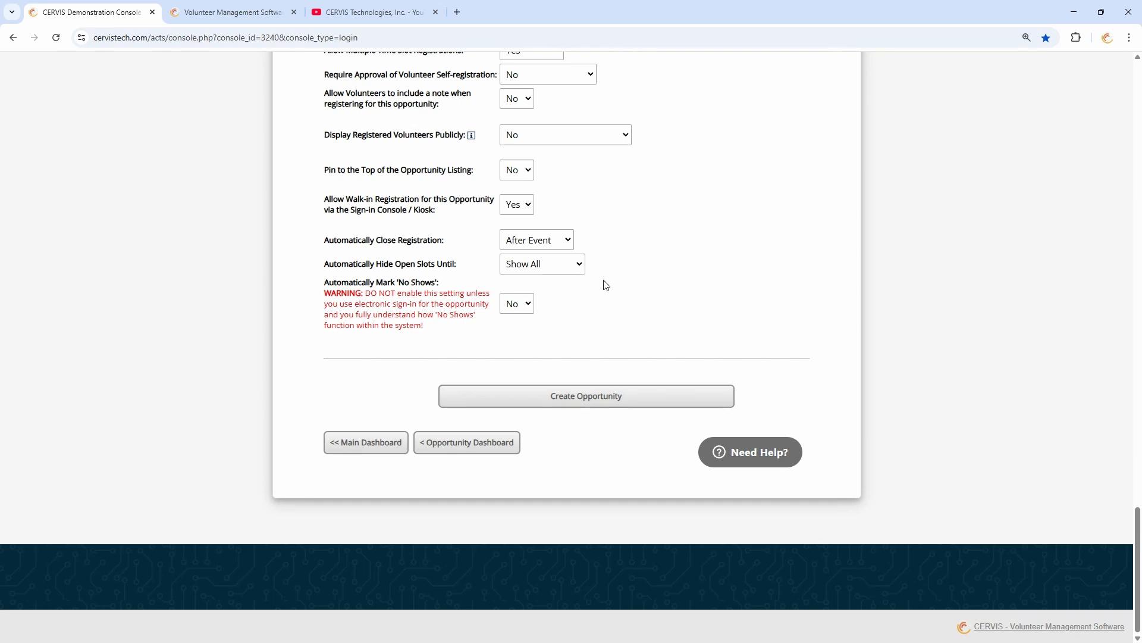
# Leave the form for the Opportunity Management Dashboard and open time slot management for Meal Distribution Example Event.
pyautogui.click(469, 450)
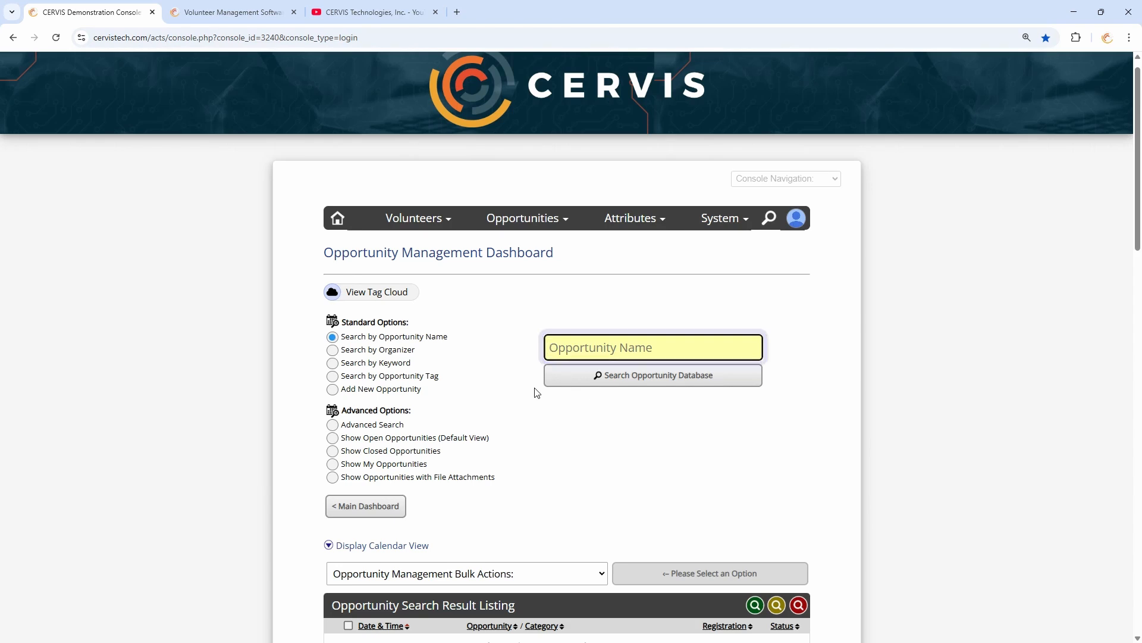
pyautogui.scroll(-4, 533, 390)
pyautogui.click(541, 210)
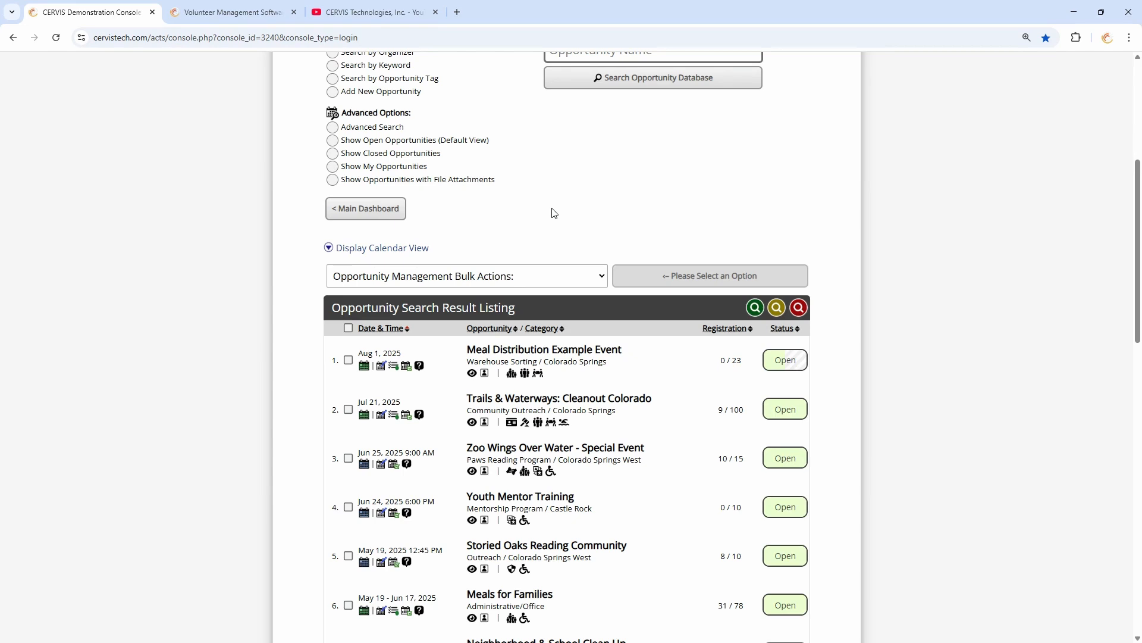
pyautogui.scroll(-2, 554, 212)
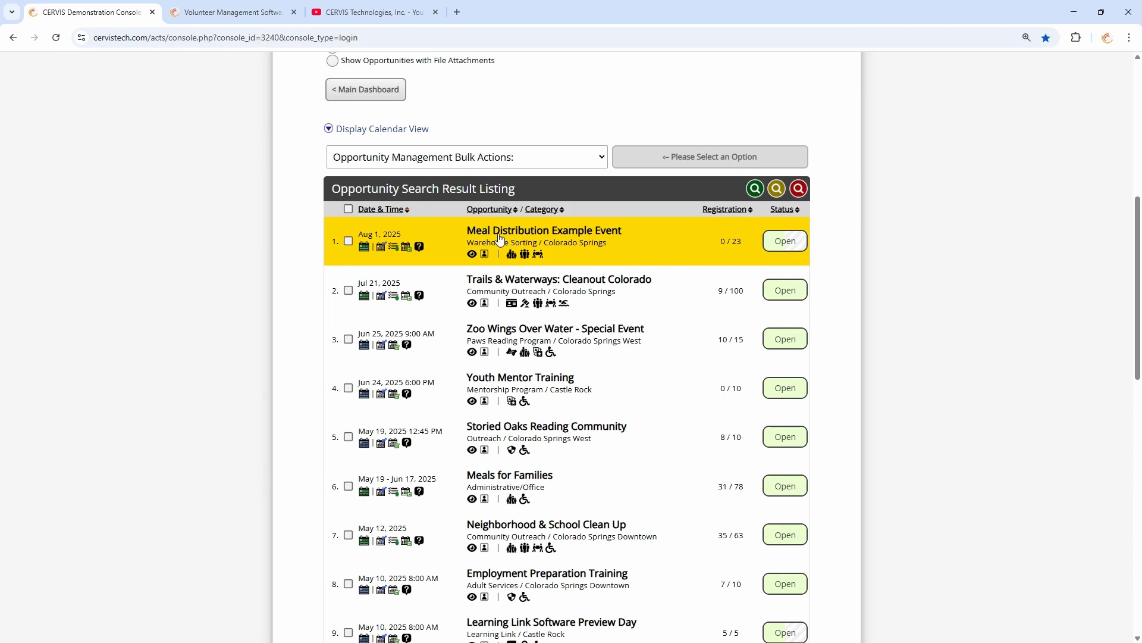
pyautogui.click(394, 251)
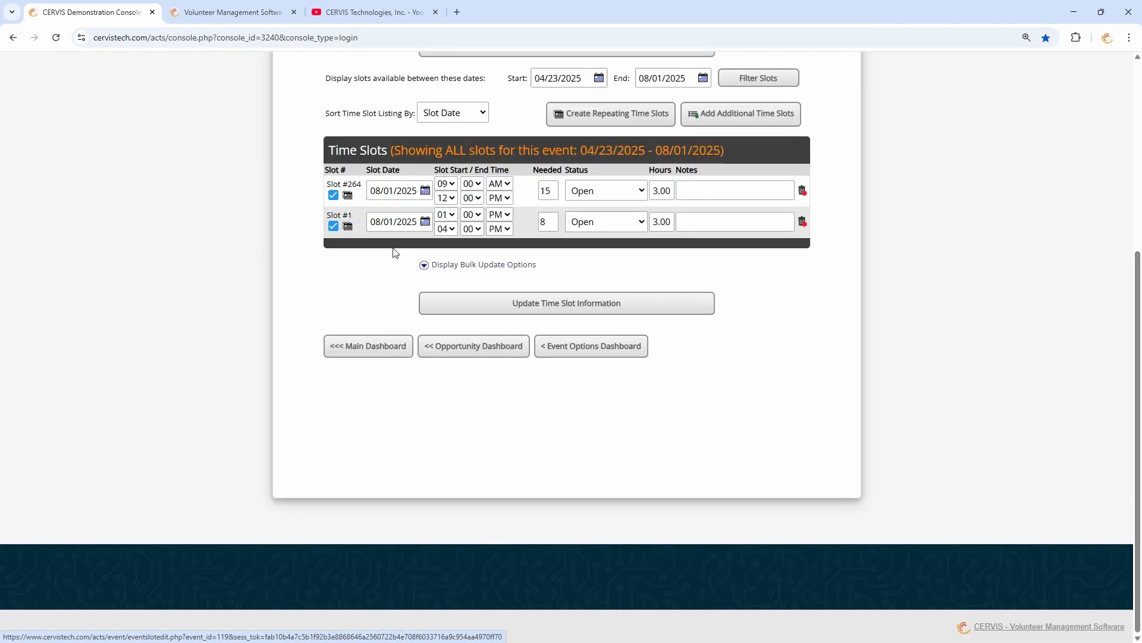
# View the date calendar of the 9:00 AM to 12:00 PM slot without changing its date.
pyautogui.scroll(2, 365, 259)
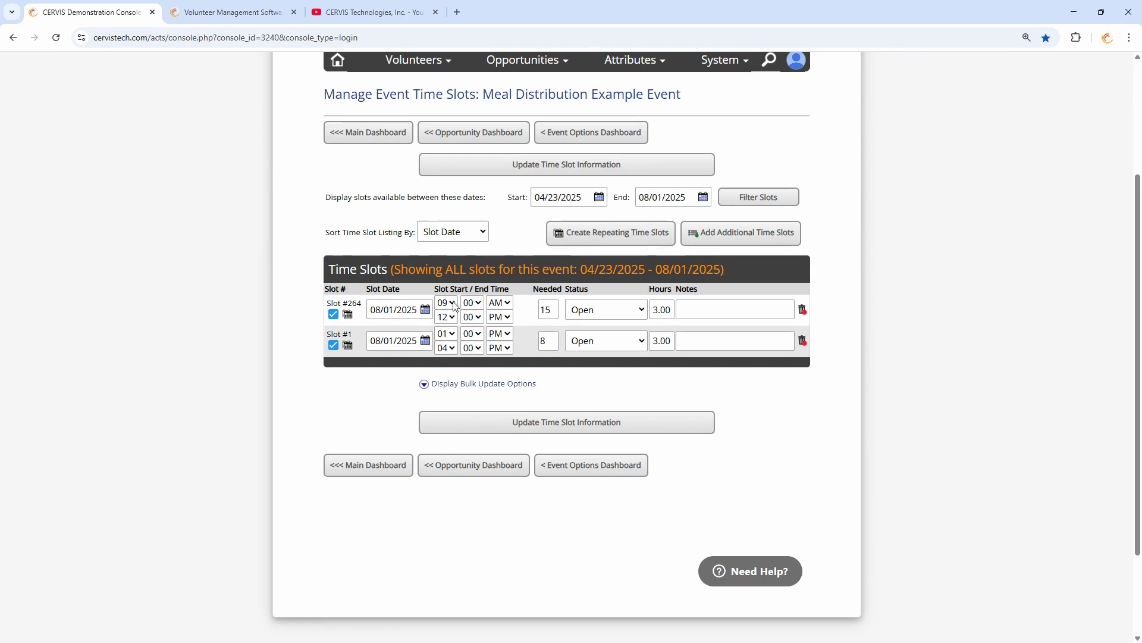
pyautogui.click(394, 309)
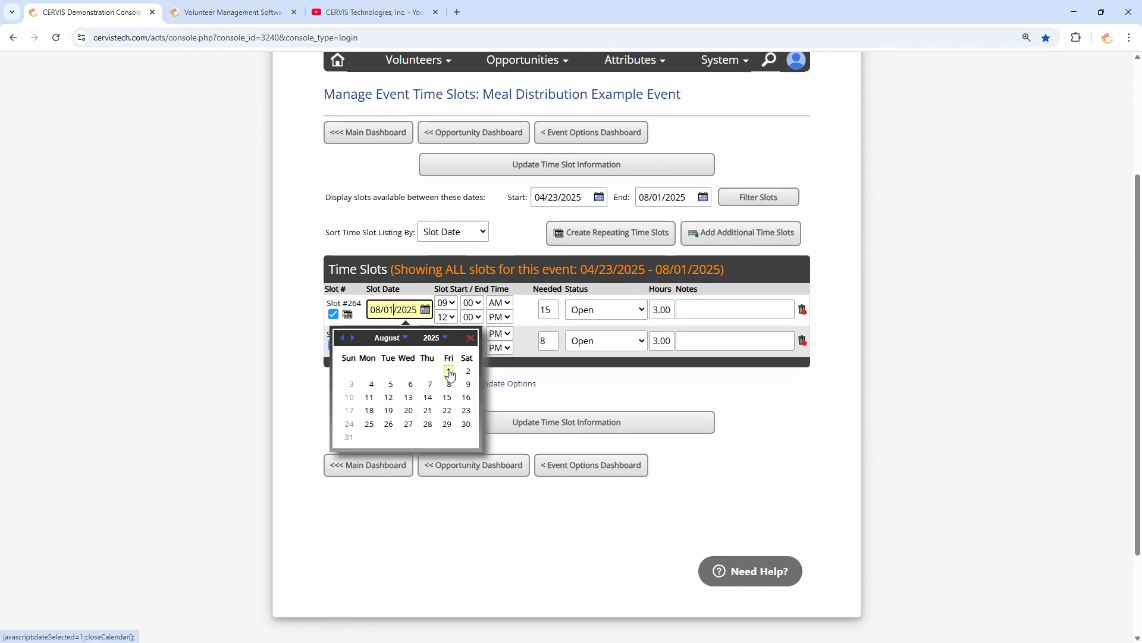
pyautogui.click(416, 287)
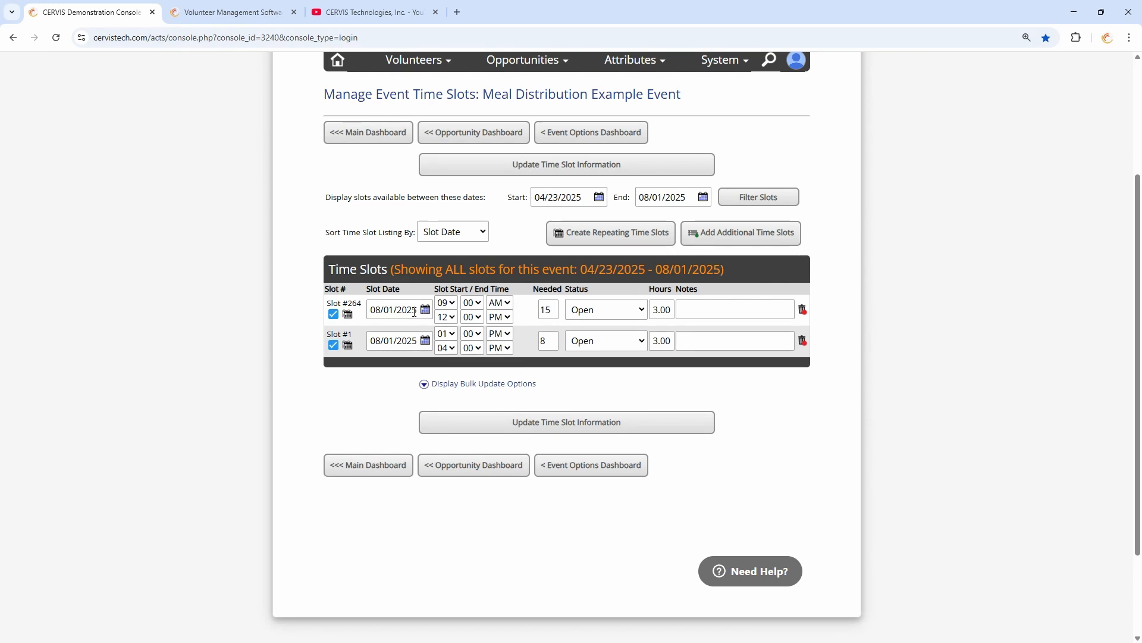
# Set up a repeat of the 9:00 AM slot for Monday through Friday with a Weekly frequency.
pyautogui.click(349, 317)
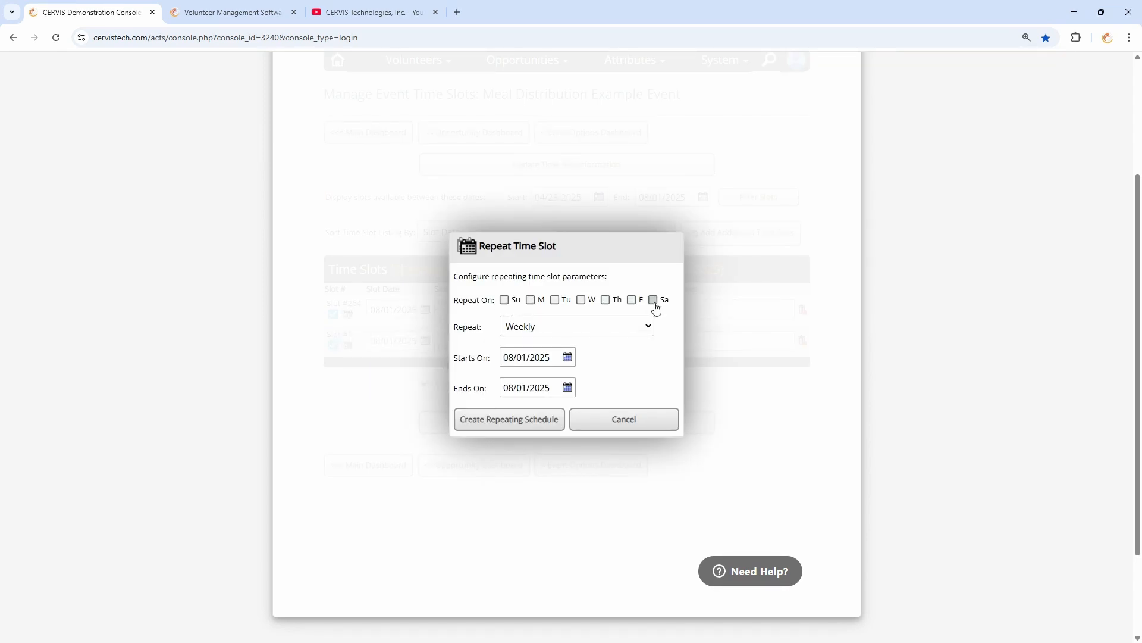
pyautogui.click(531, 300)
pyautogui.click(555, 301)
pyautogui.click(581, 301)
pyautogui.click(617, 304)
pyautogui.click(632, 300)
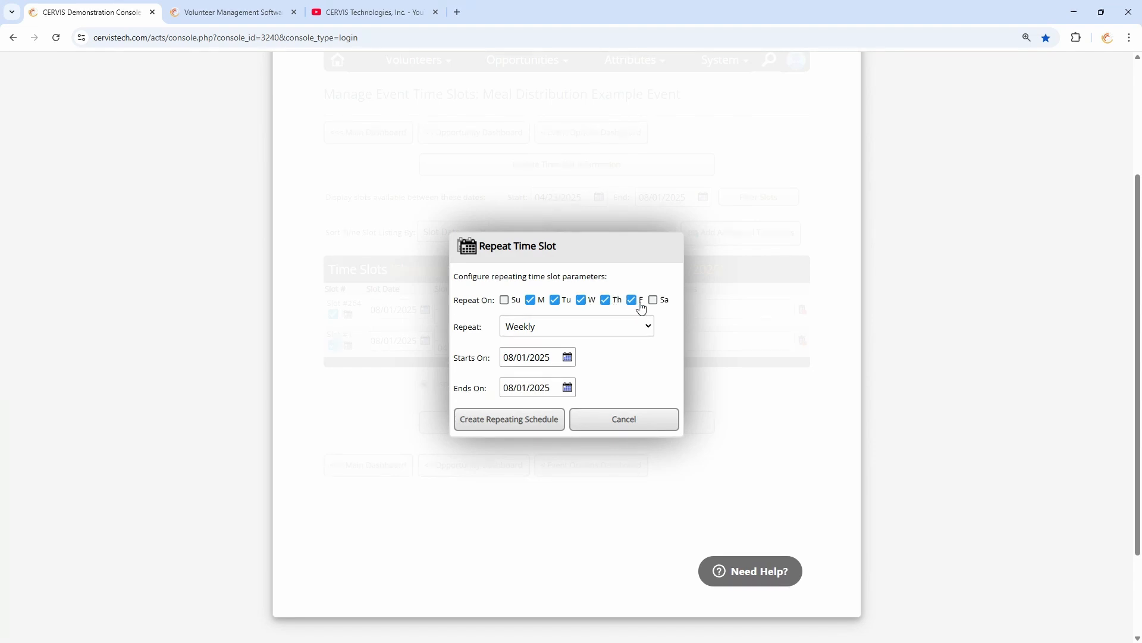
pyautogui.moveTo(462, 328); pyautogui.dragTo(492, 328)
pyautogui.click(492, 328)
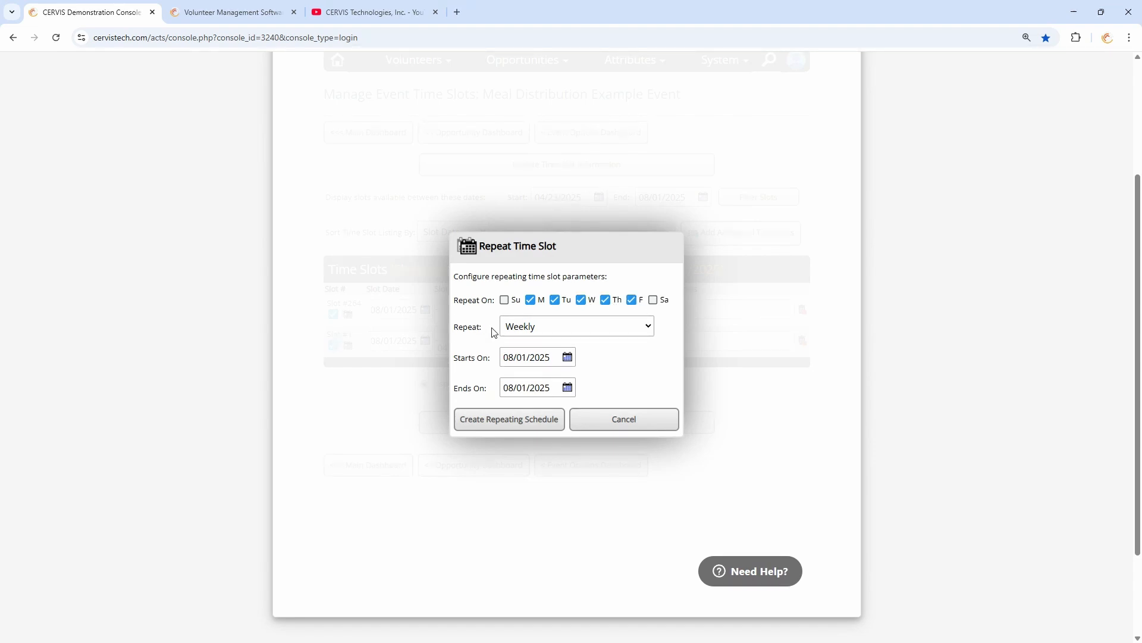
pyautogui.click(529, 334)
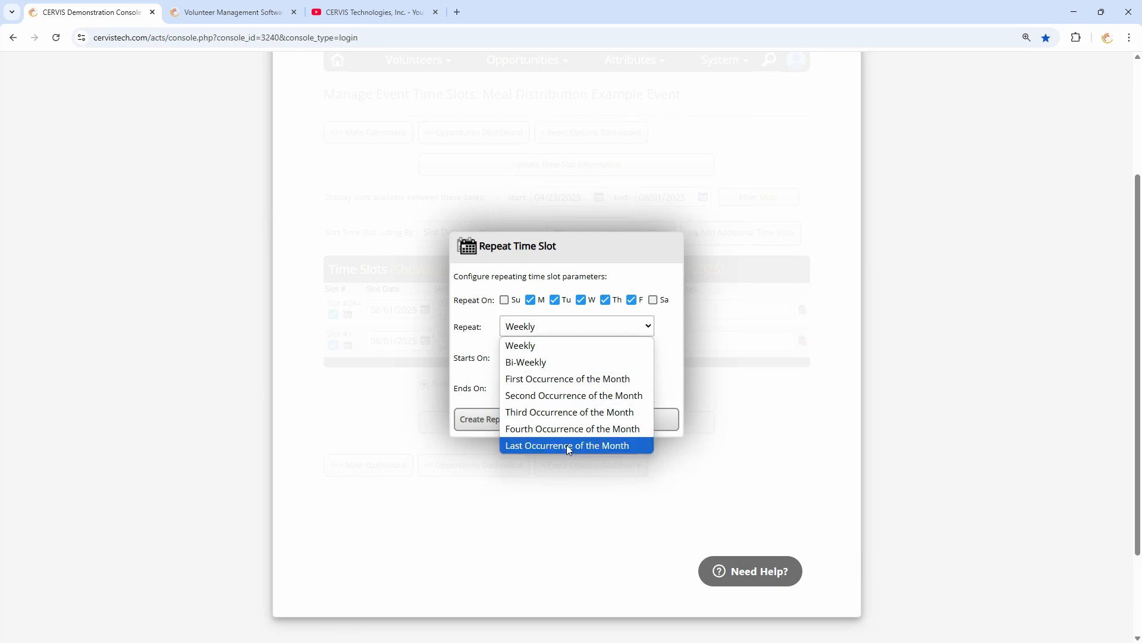
pyautogui.click(523, 345)
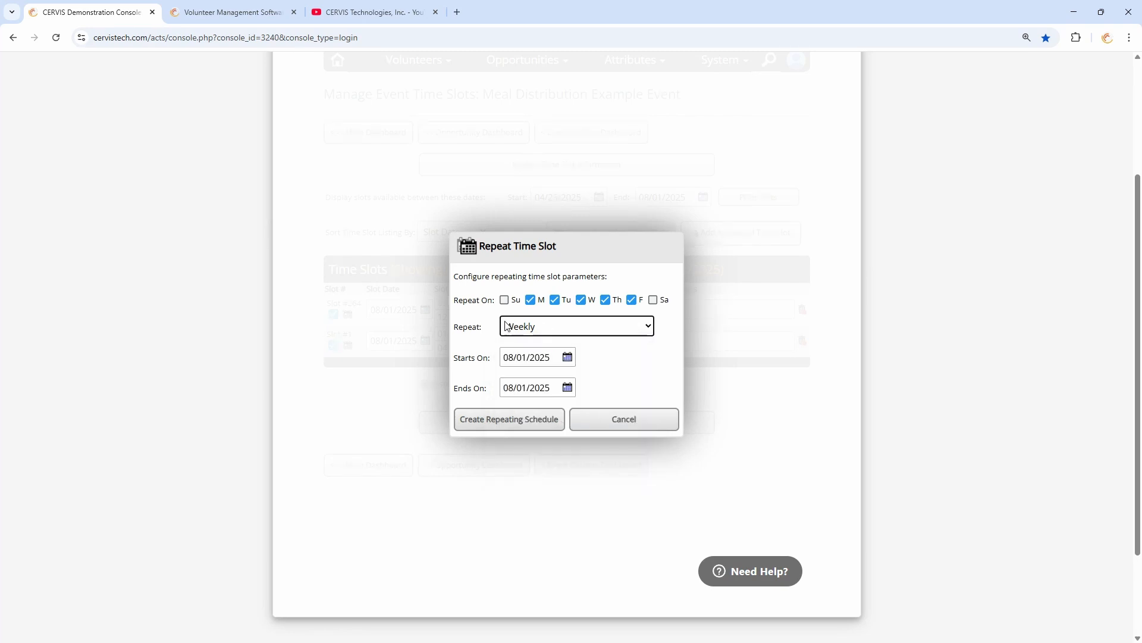
# Set the repeat to start on 08/04/2025 and end on 05/31/2026, and create the repeating schedule.
pyautogui.click(525, 360)
pyautogui.click(483, 424)
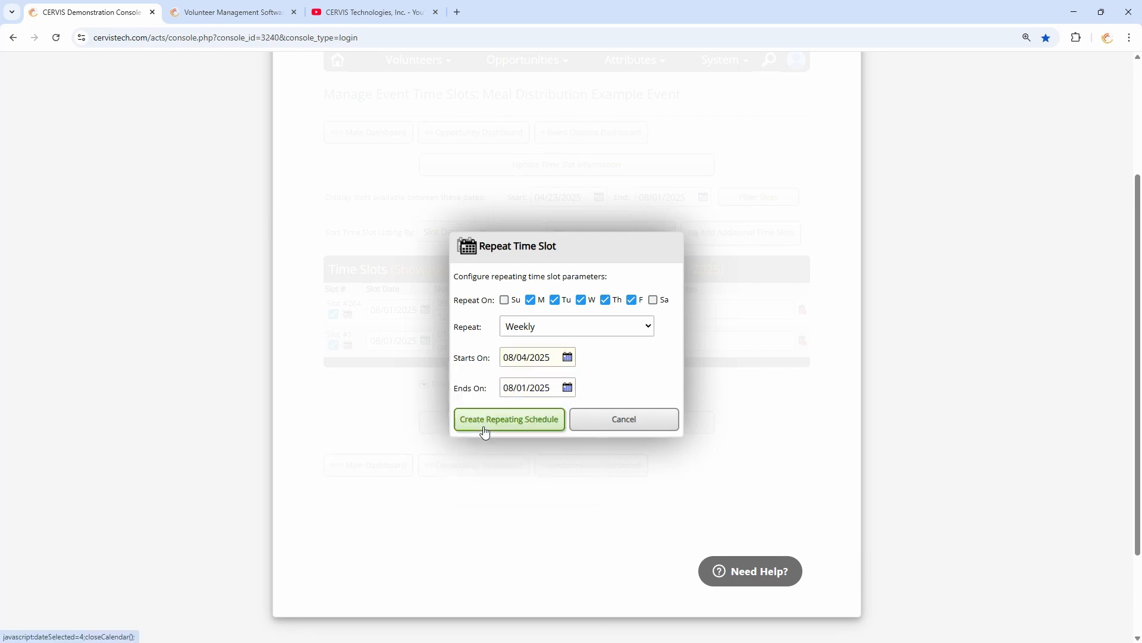
pyautogui.click(525, 391)
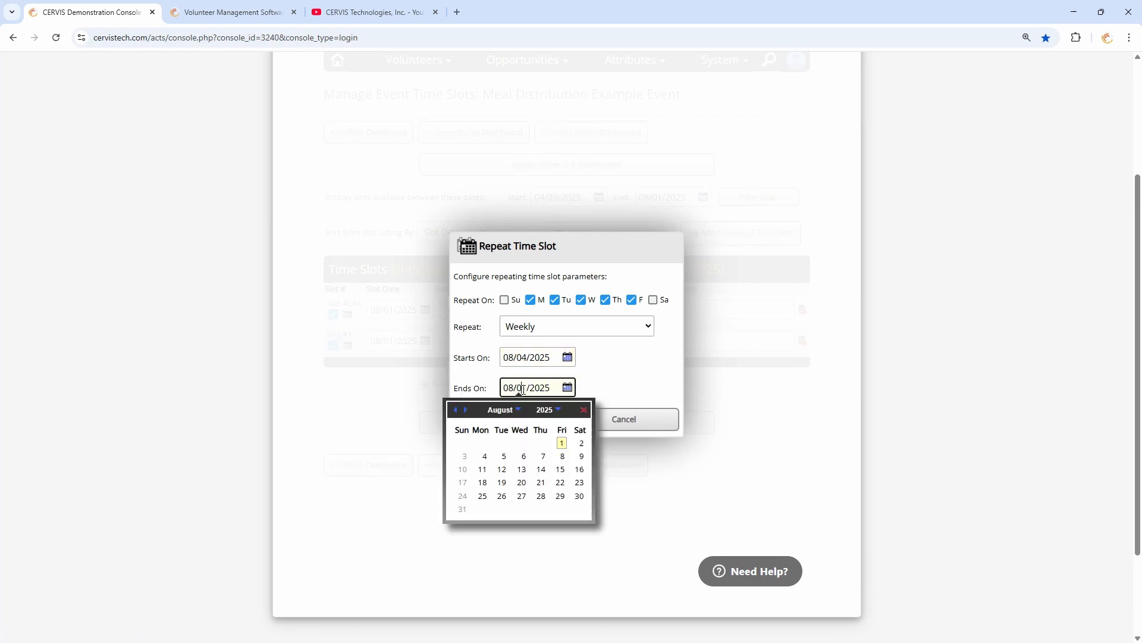
pyautogui.click(467, 411)
pyautogui.click(467, 410)
pyautogui.click(467, 410)
pyautogui.click(467, 410)
pyautogui.click(467, 411)
pyautogui.click(467, 411)
pyautogui.click(467, 411)
pyautogui.click(467, 410)
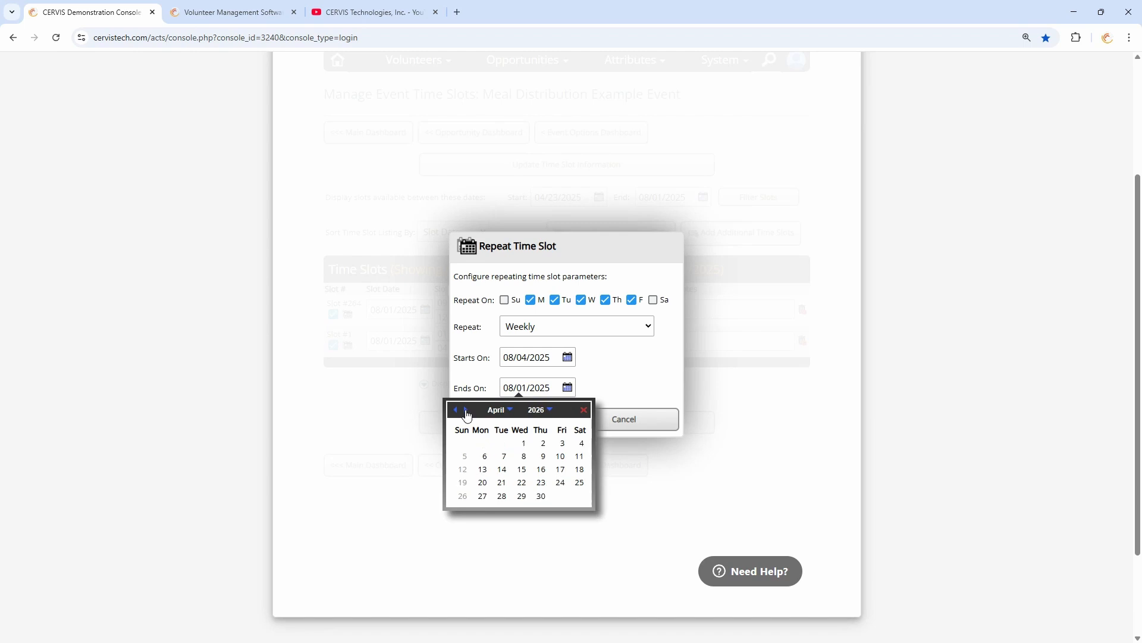
pyautogui.click(467, 411)
pyautogui.click(467, 410)
pyautogui.click(456, 410)
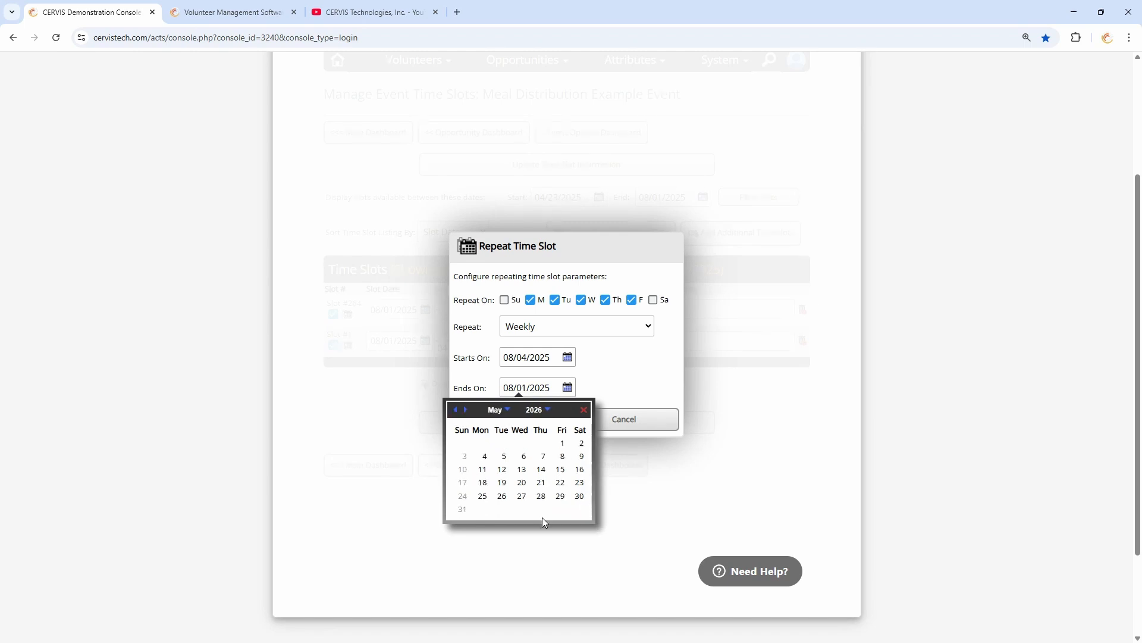
pyautogui.click(461, 516)
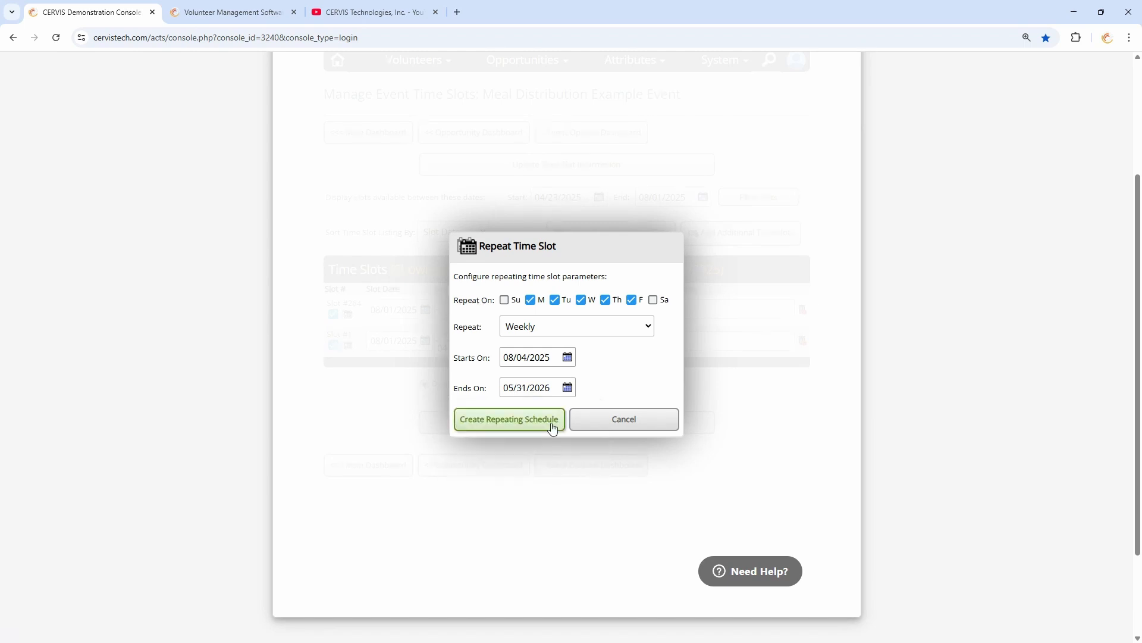
pyautogui.click(513, 424)
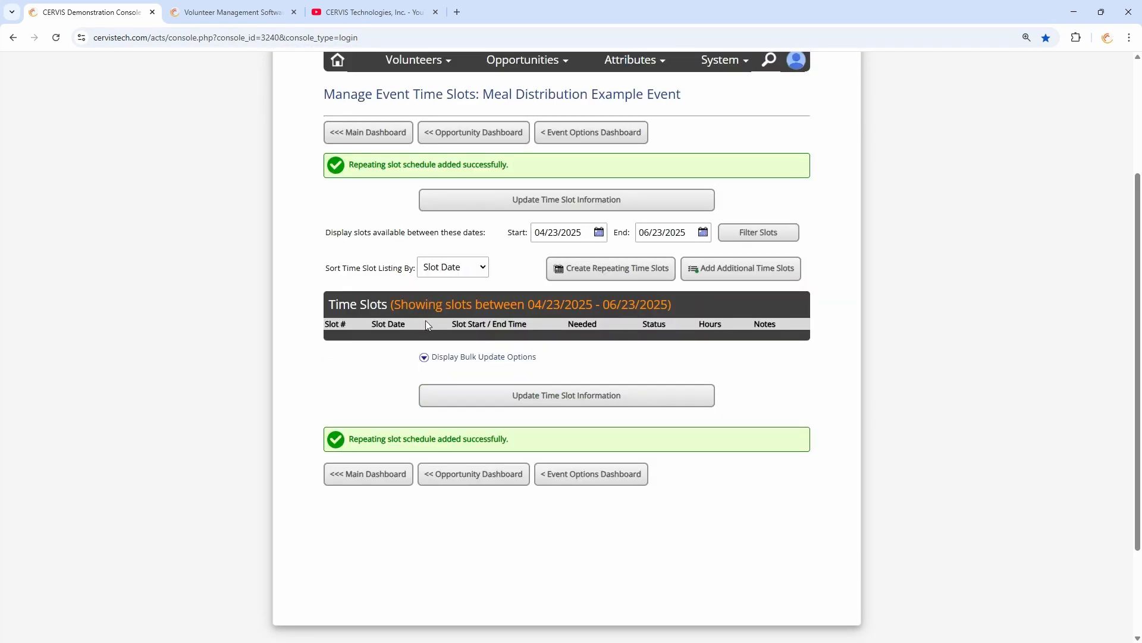
# Extend the time slot display range to 06/23/2026 and filter the slots.
pyautogui.click(660, 232)
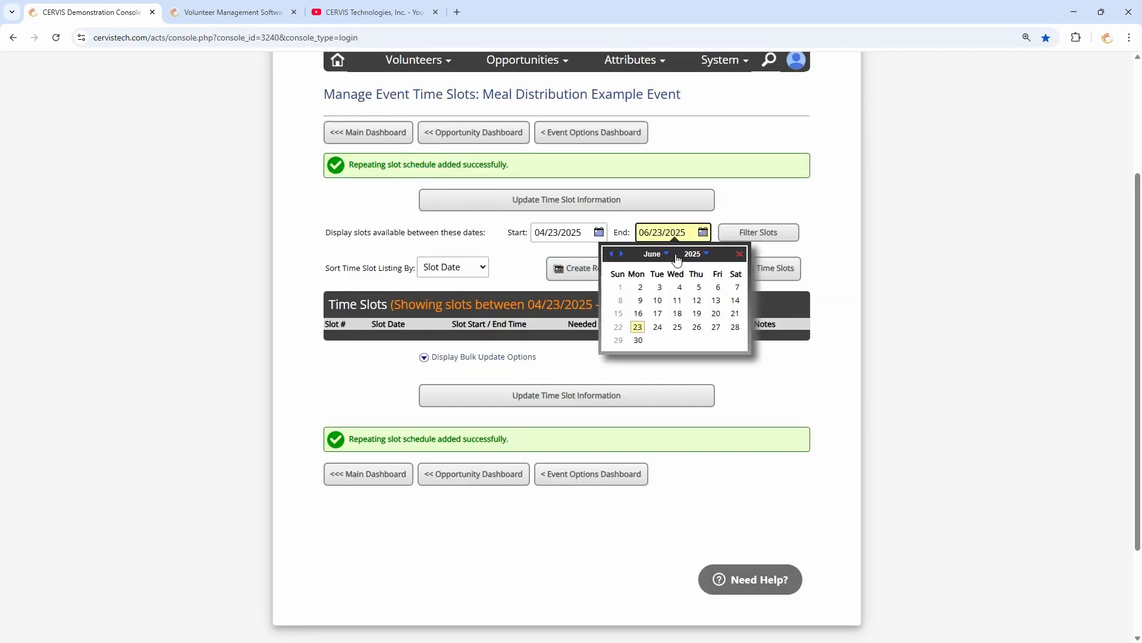
pyautogui.click(692, 254)
pyautogui.click(693, 353)
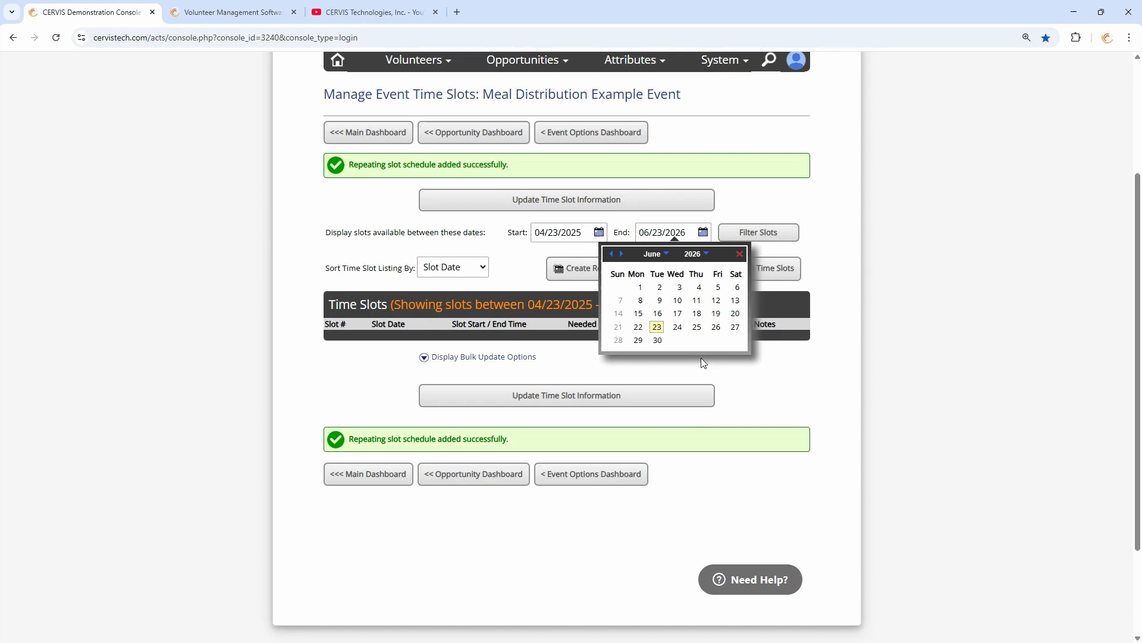
pyautogui.click(758, 232)
# Examine the event's repeated time slots through the end of May 2026, including the late-December holiday dates.
pyautogui.scroll(-2, 441, 331)
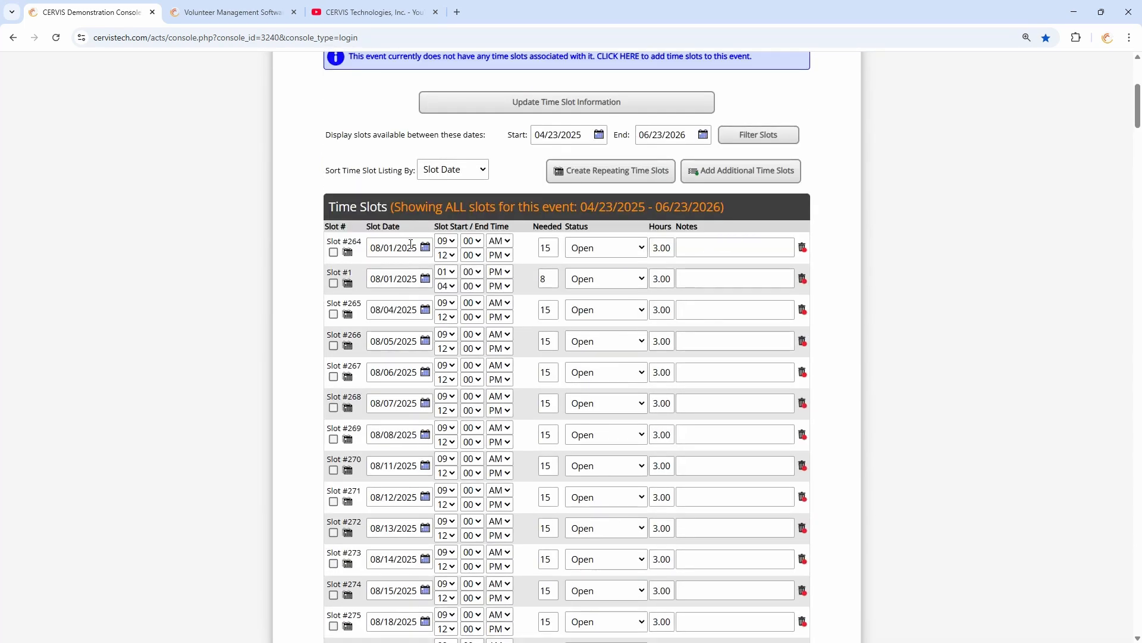
pyautogui.click(334, 253)
pyautogui.click(547, 248)
pyautogui.scroll(-7, 414, 390)
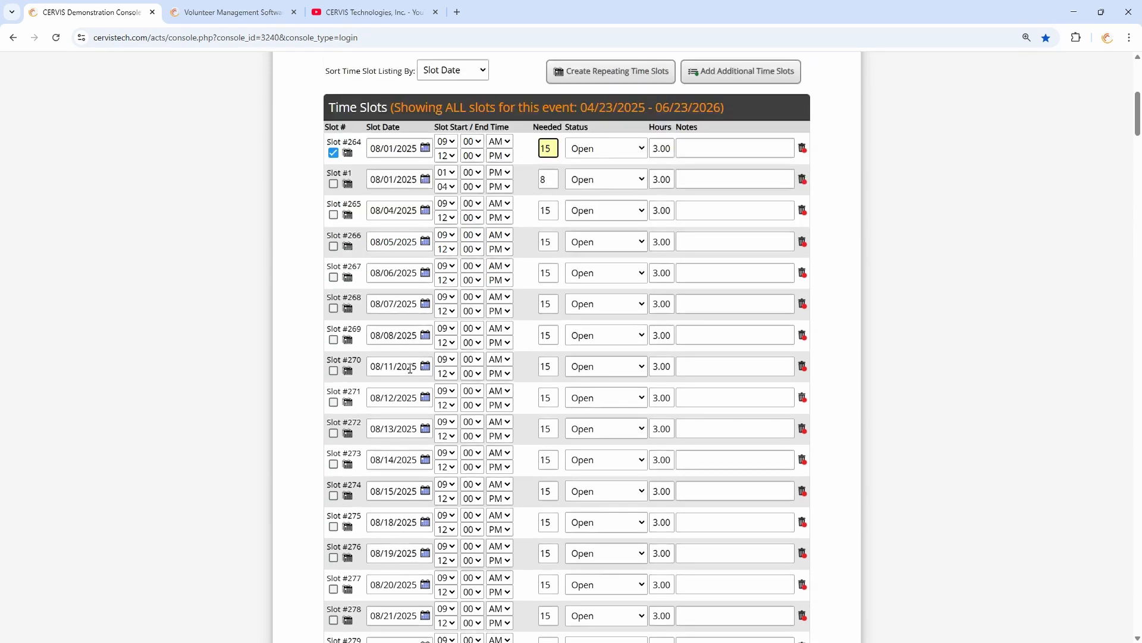
pyautogui.scroll(-20, 416, 226)
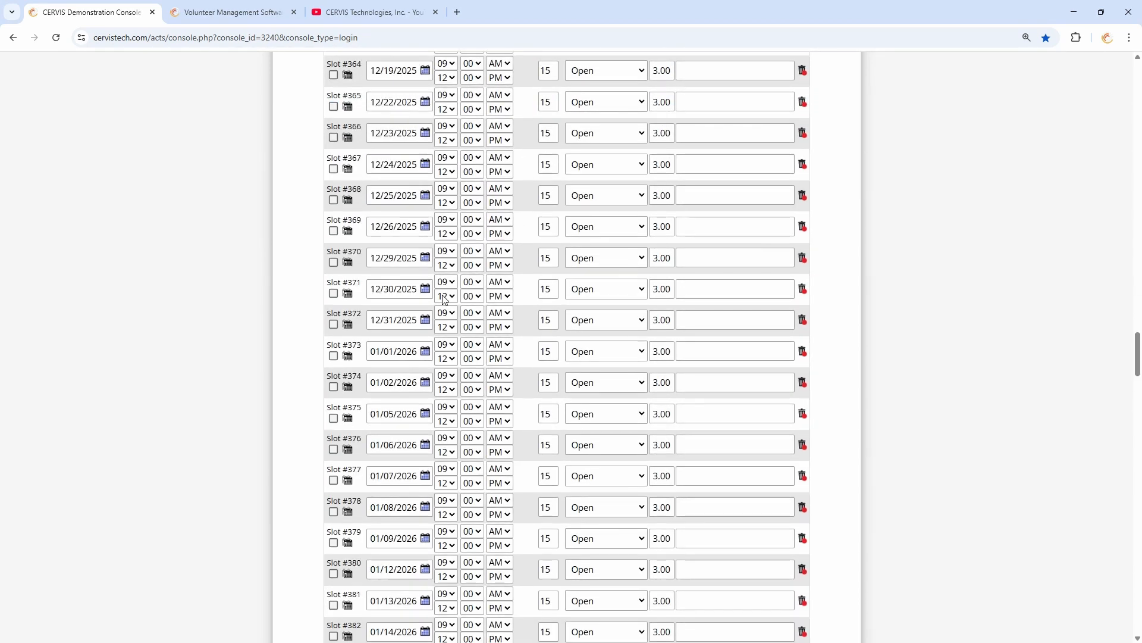
pyautogui.scroll(-20, 447, 304)
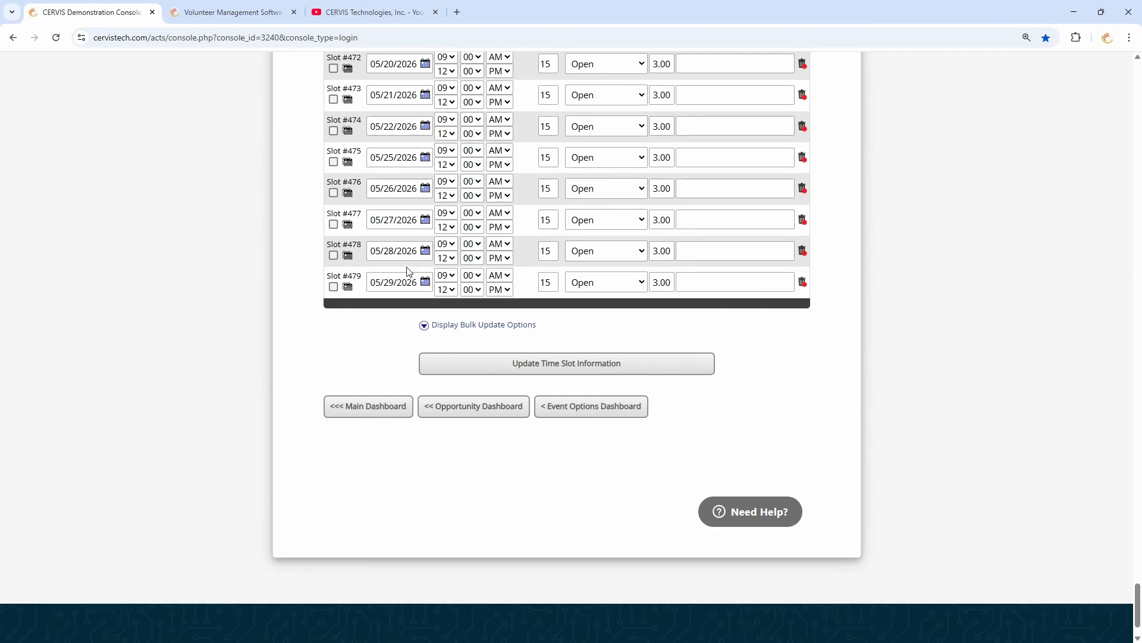
pyautogui.scroll(13, 404, 285)
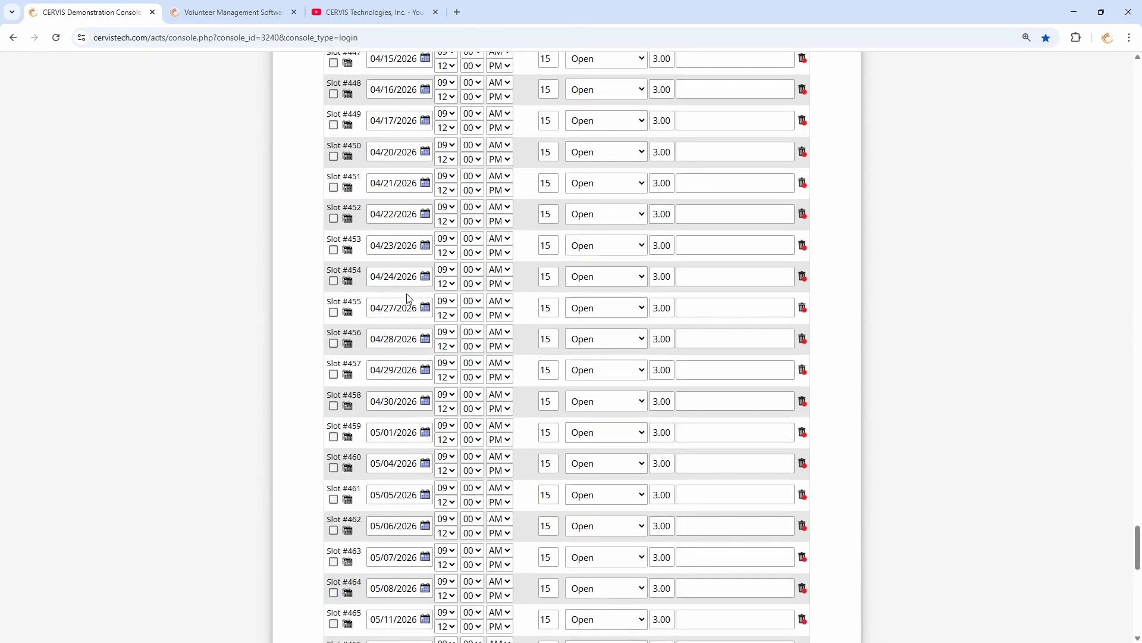
pyautogui.scroll(20, 409, 297)
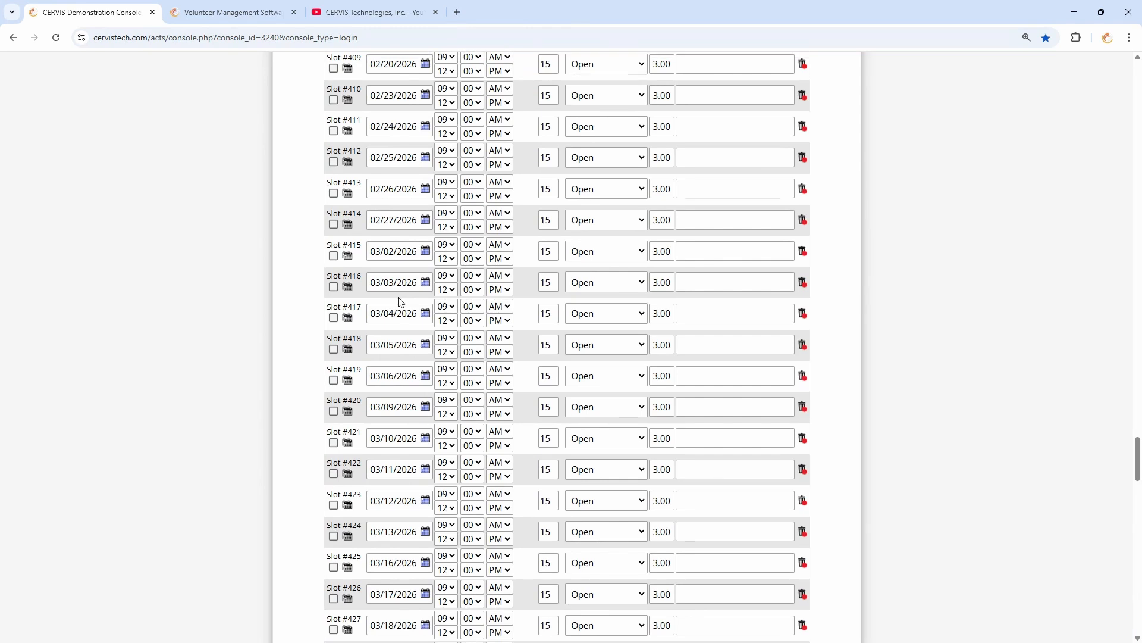
pyautogui.scroll(16, 400, 301)
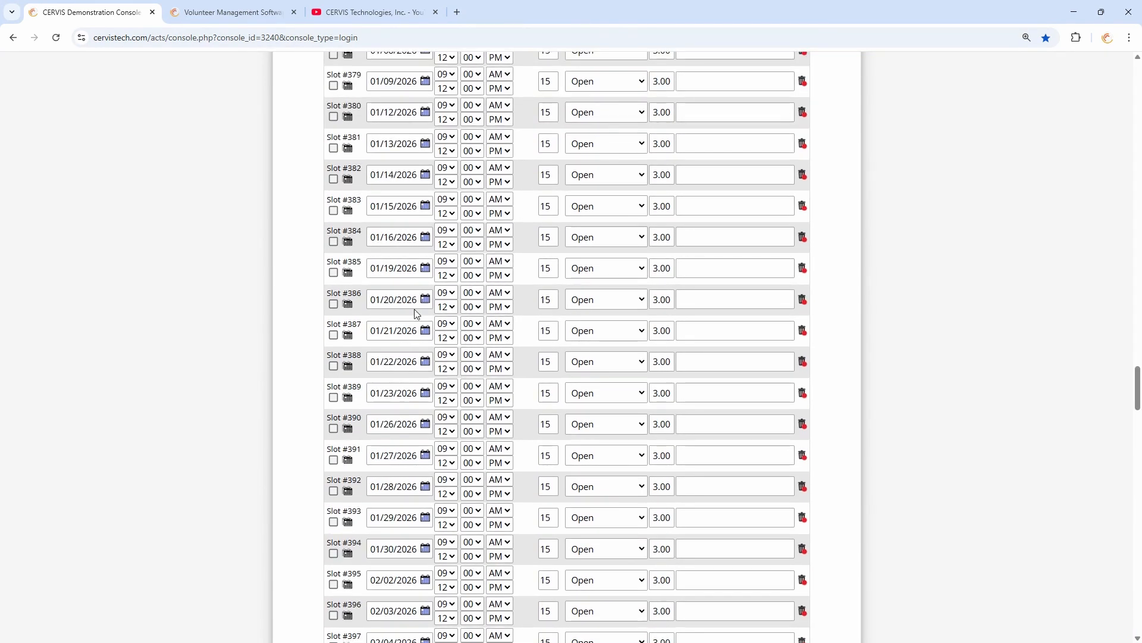
pyautogui.scroll(9, 405, 285)
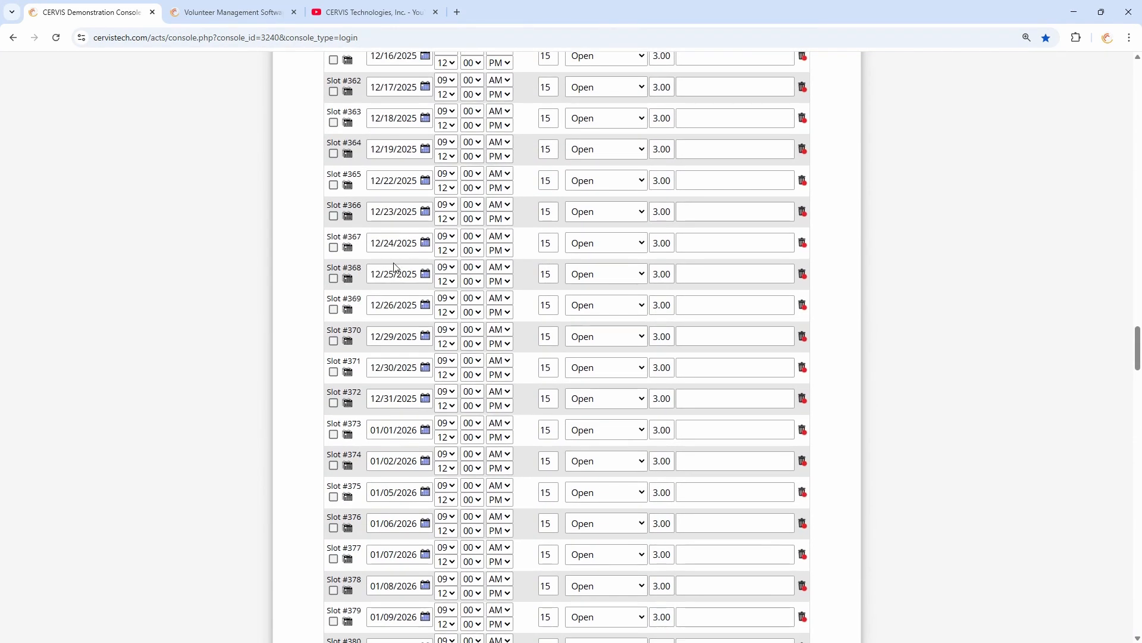
# Mark the 12/24/2025 time slot for deletion.
pyautogui.doubleClick(540, 241)
pyautogui.click(554, 243)
pyautogui.click(804, 243)
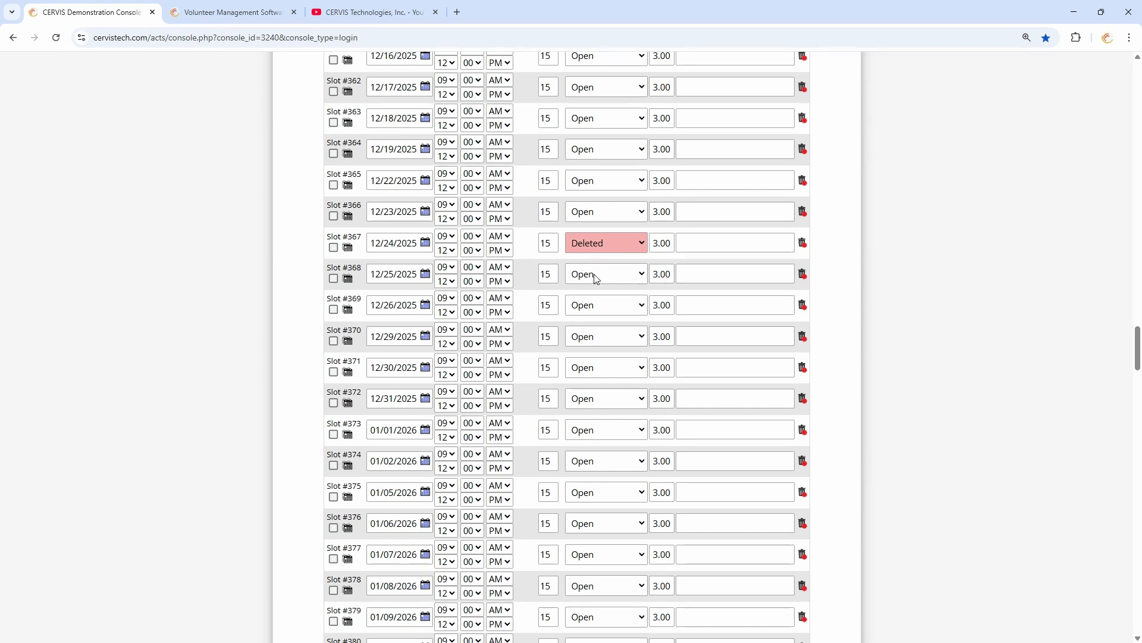
# Set the number needed for the 12/25/2025 slot to 0 and save the time slot information.
pyautogui.doubleClick(554, 274)
pyautogui.press('BackSpace')
pyautogui.write('0')
pyautogui.moveTo(1138, 344); pyautogui.dragTo(1130, 613)
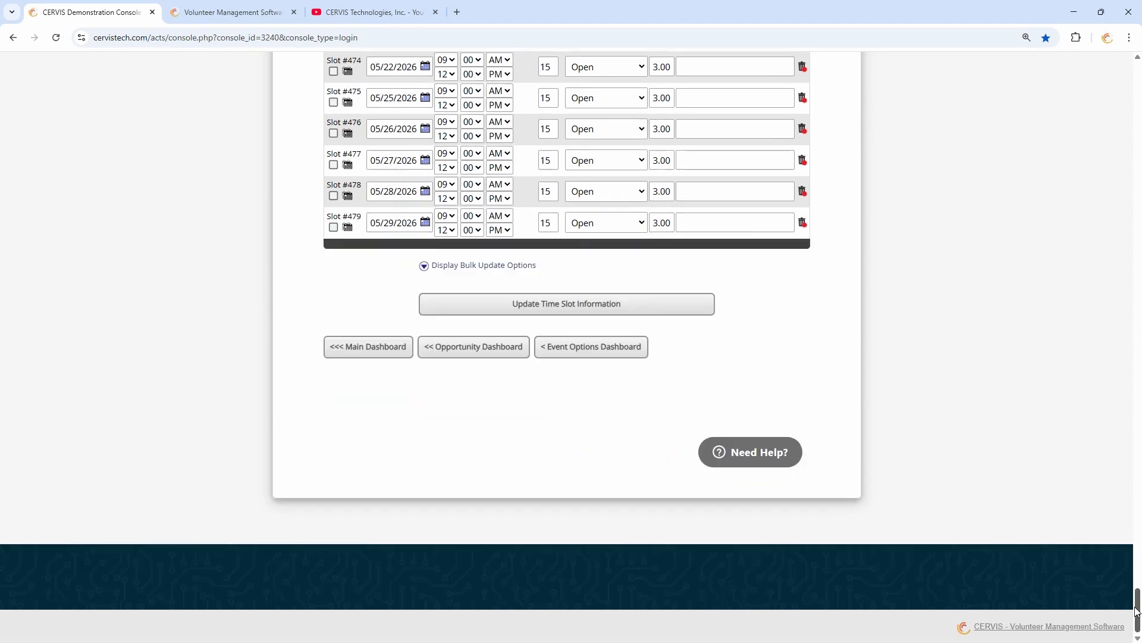
pyautogui.click(580, 304)
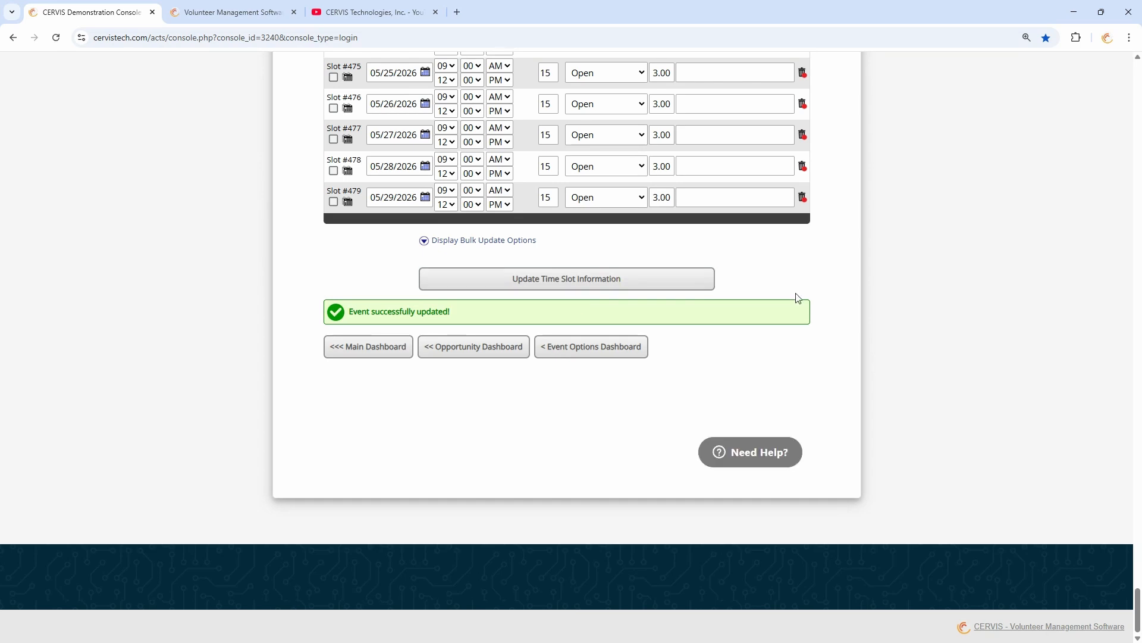
# Set the number needed for the disabled 12/25/2025 slot to 5.
pyautogui.scroll(10, 801, 295)
pyautogui.scroll(20, 803, 298)
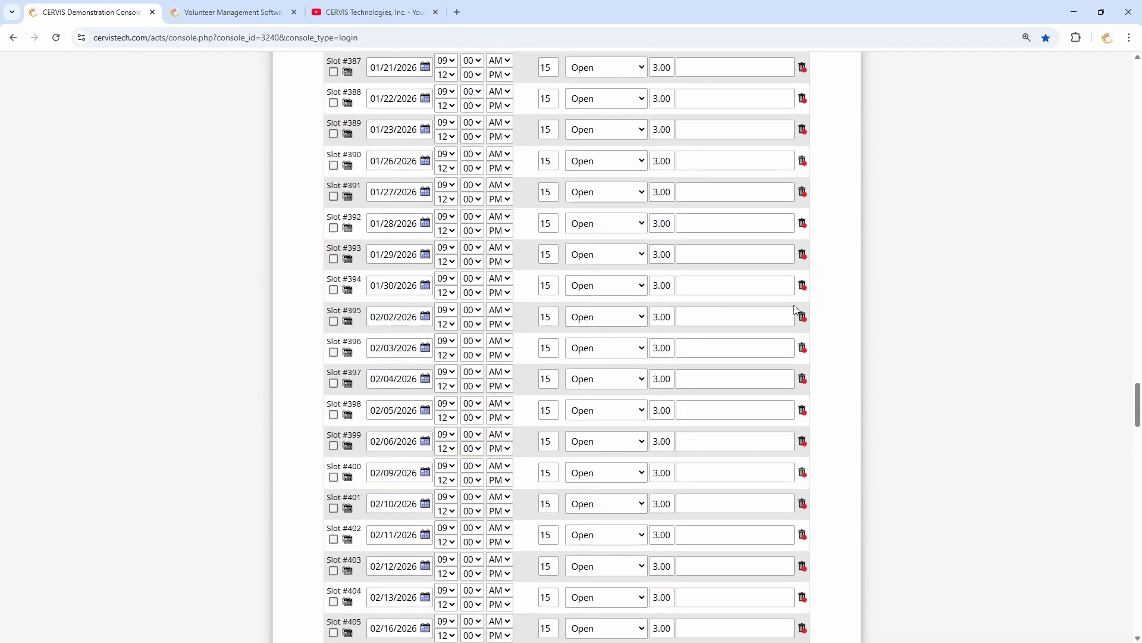
pyautogui.scroll(6, 790, 309)
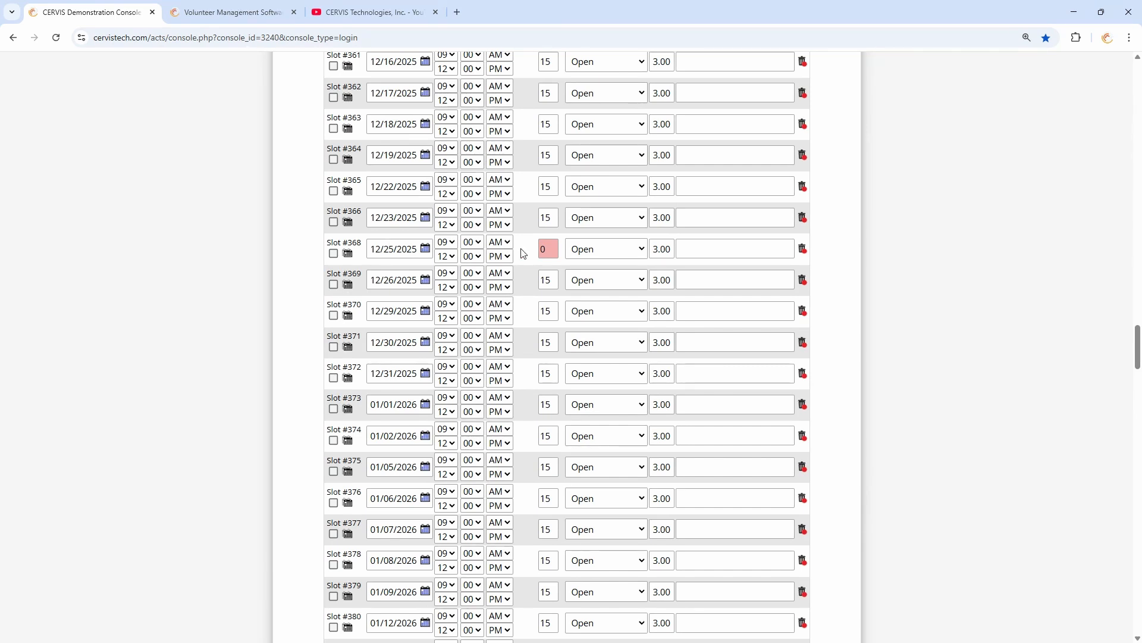
pyautogui.moveTo(551, 251)
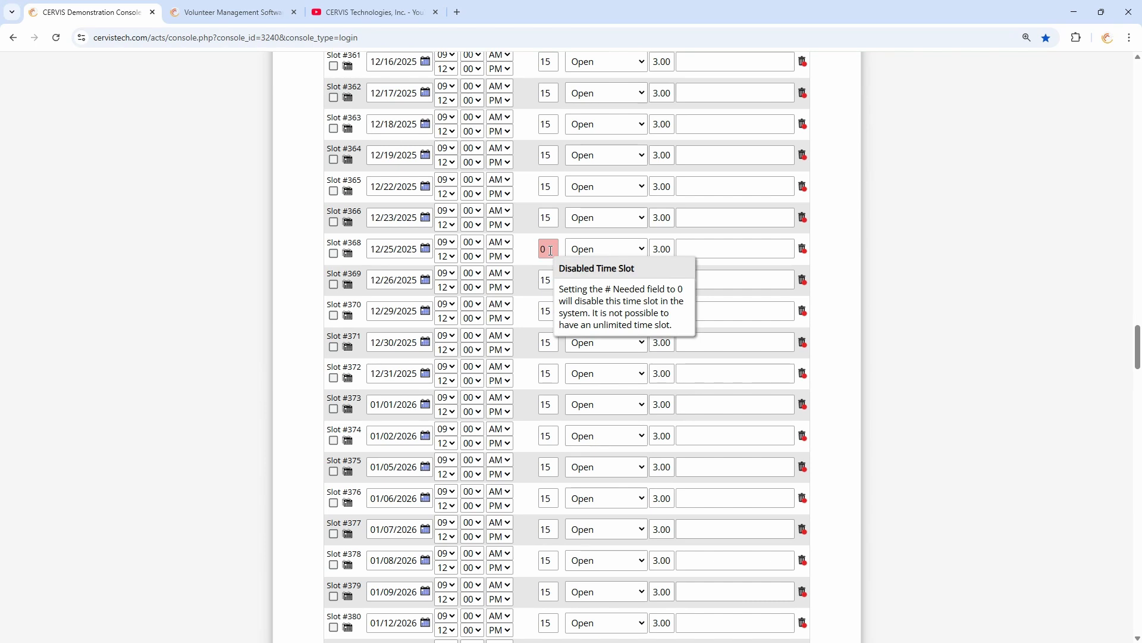
pyautogui.doubleClick(557, 251)
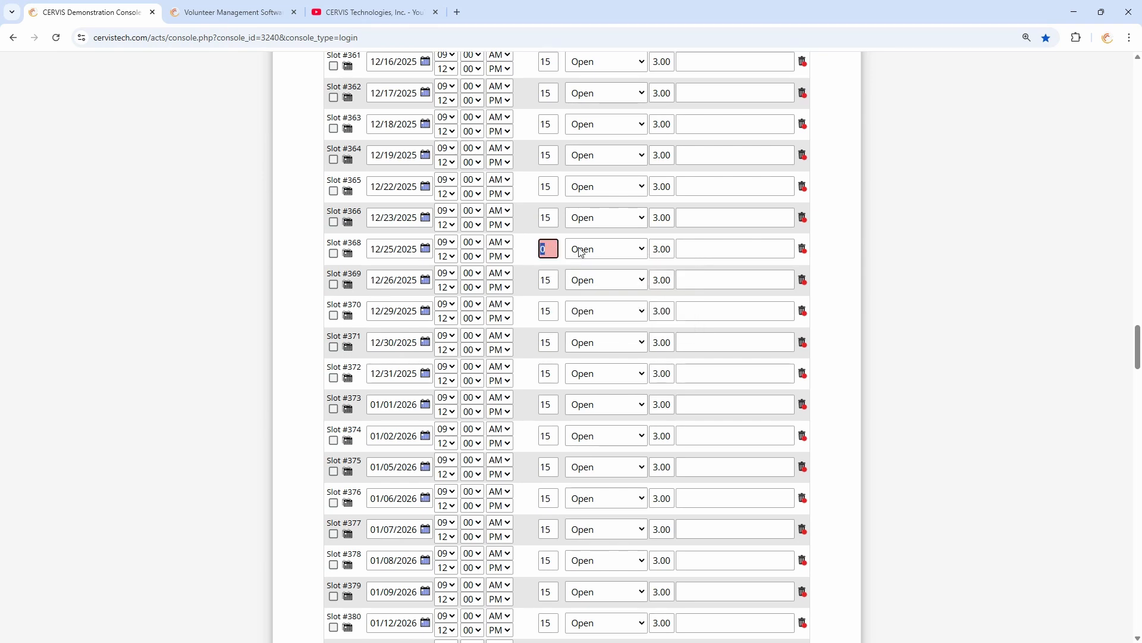
pyautogui.write('5')
pyautogui.click(523, 253)
# Compare the 12/25/2025 slot's number needed with the repeated slots on the surrounding dates.
pyautogui.scroll(20, 572, 257)
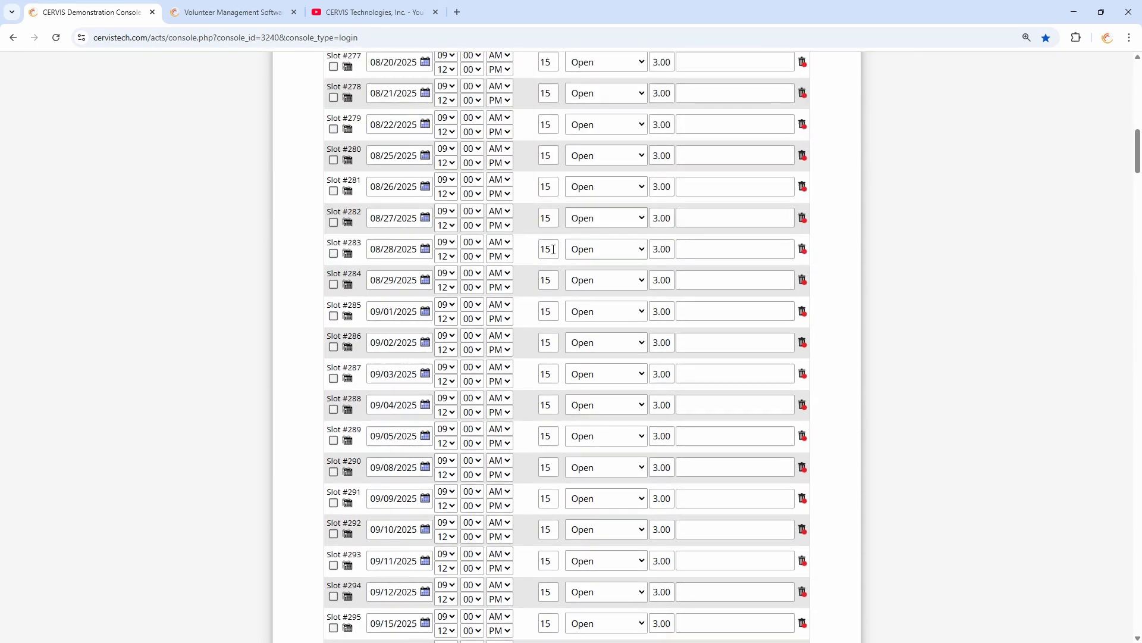
pyautogui.scroll(-20, 554, 250)
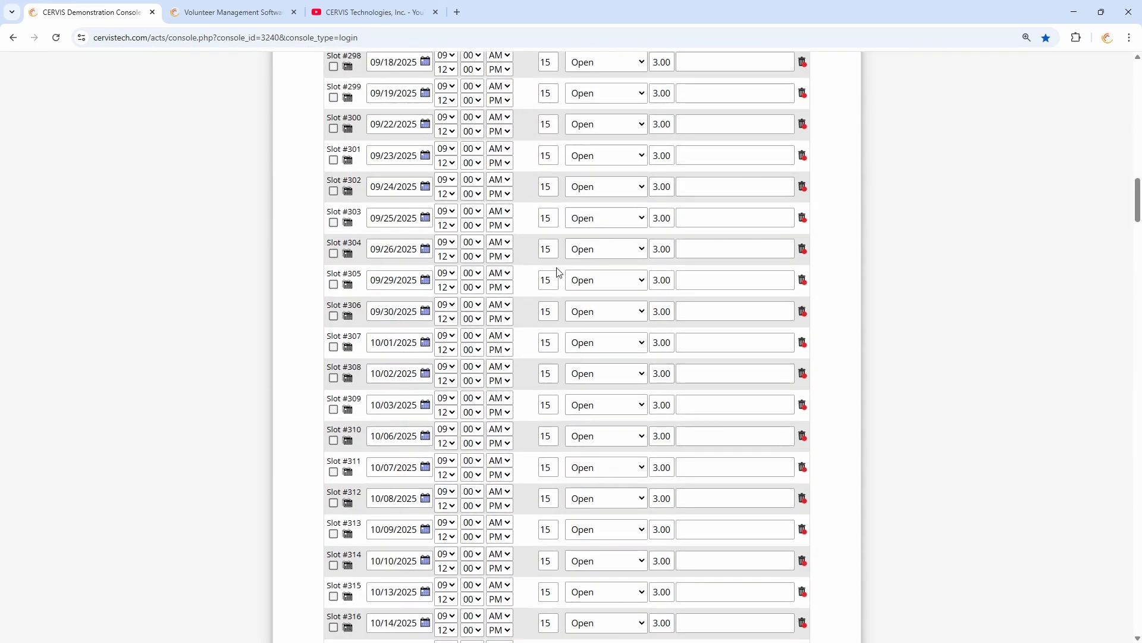
pyautogui.scroll(-4, 563, 281)
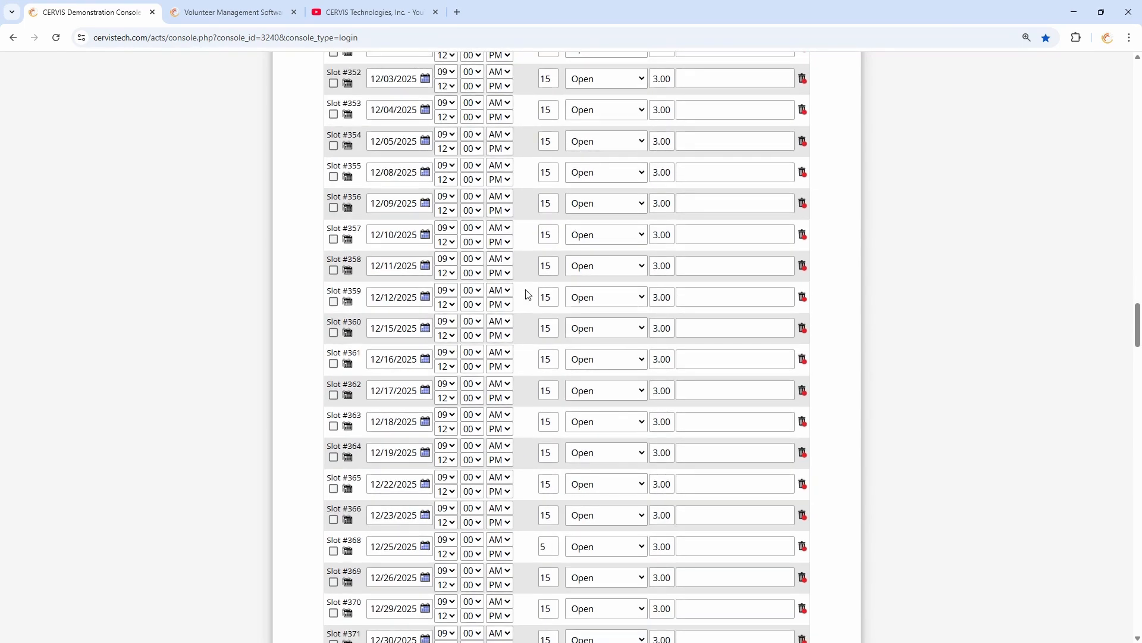
pyautogui.scroll(-4, 530, 294)
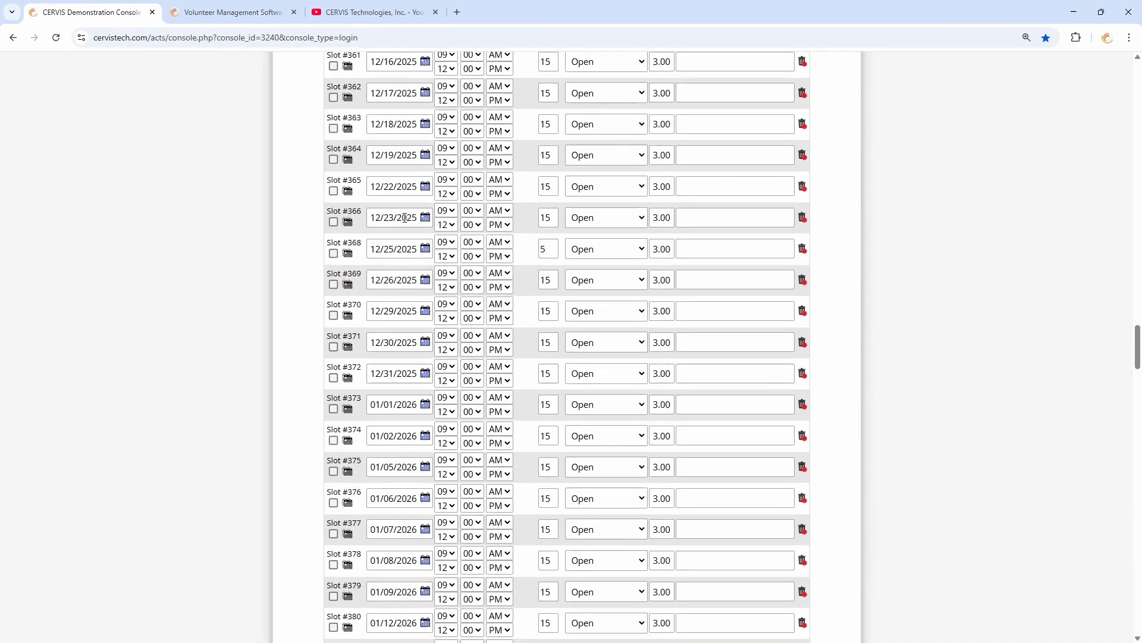
pyautogui.click(381, 250)
pyautogui.doubleClick(552, 251)
pyautogui.click(553, 249)
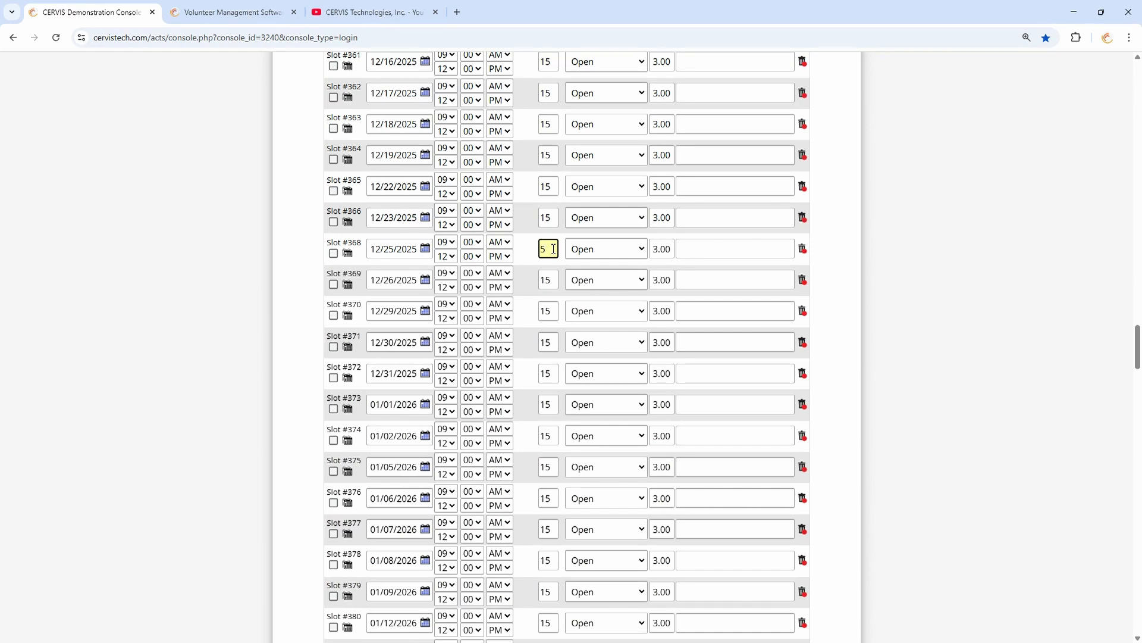
pyautogui.click(530, 253)
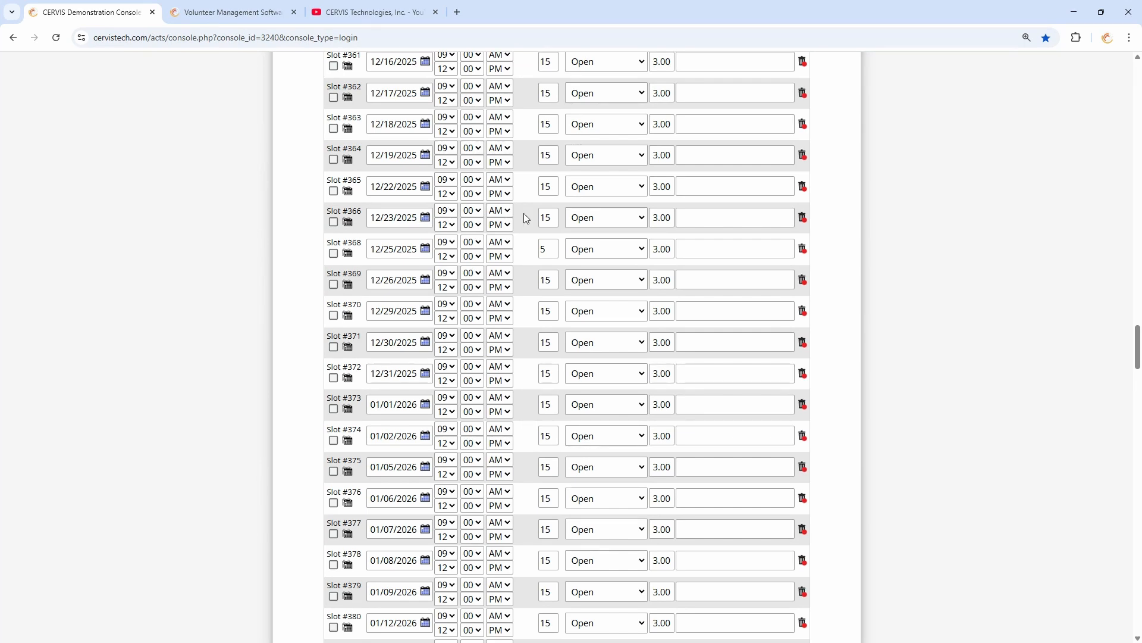
# Set the end time of the 12/23/2025 slot to 12:30 PM.
pyautogui.click(474, 226)
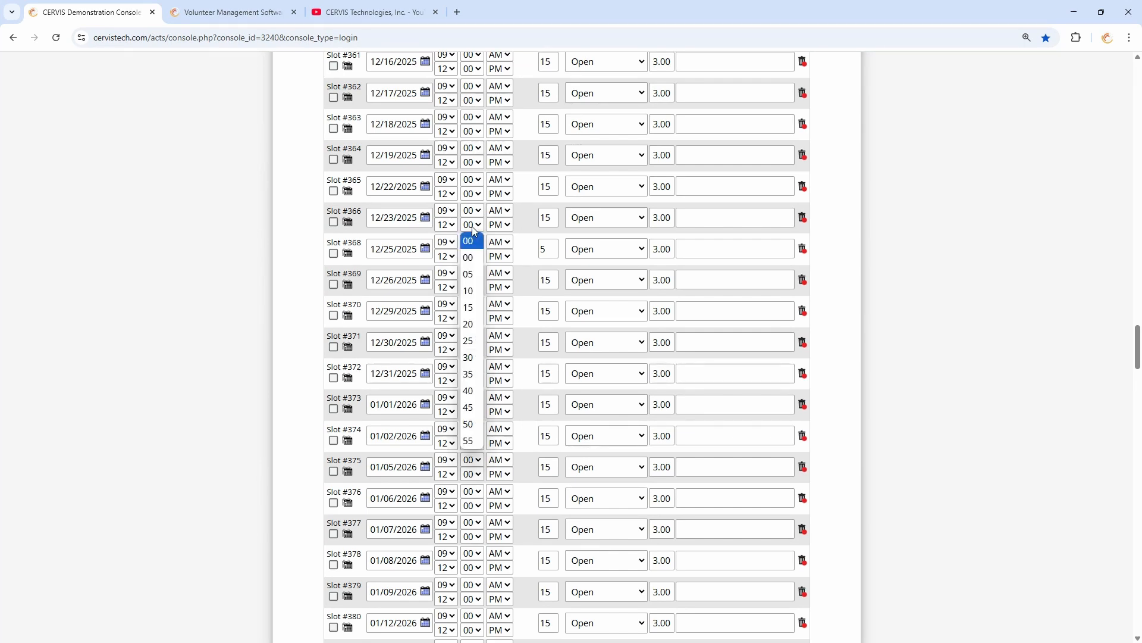
pyautogui.click(474, 356)
# Try the notes "Notes" and "Cold Pack" on the 12/23/2025 slot and clear the note text.
pyautogui.click(737, 217)
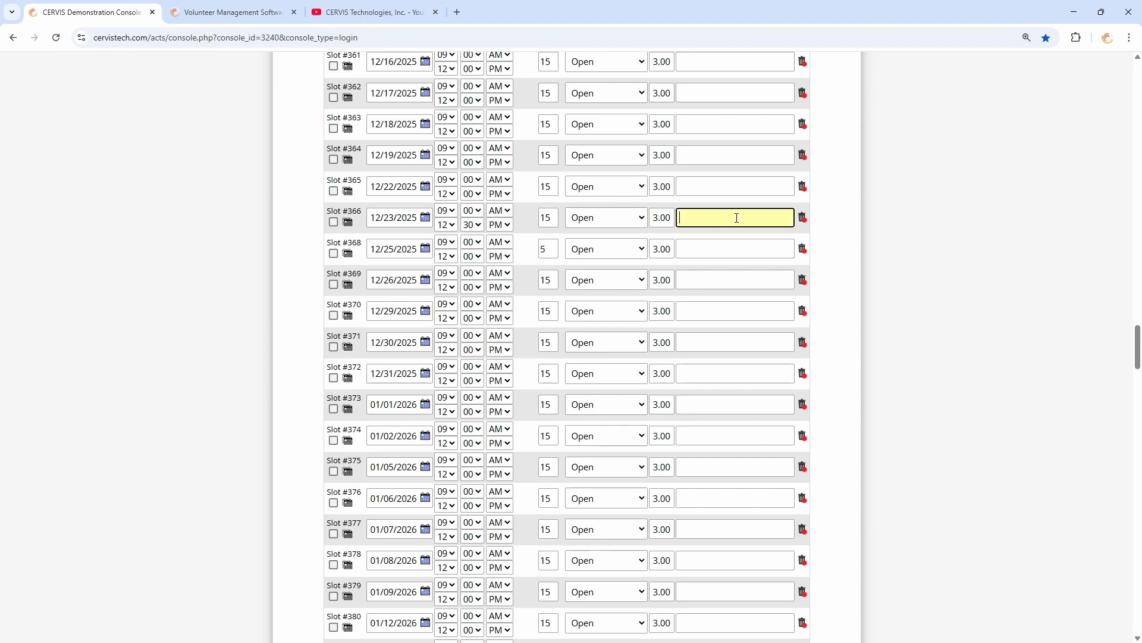
pyautogui.write('Notes')
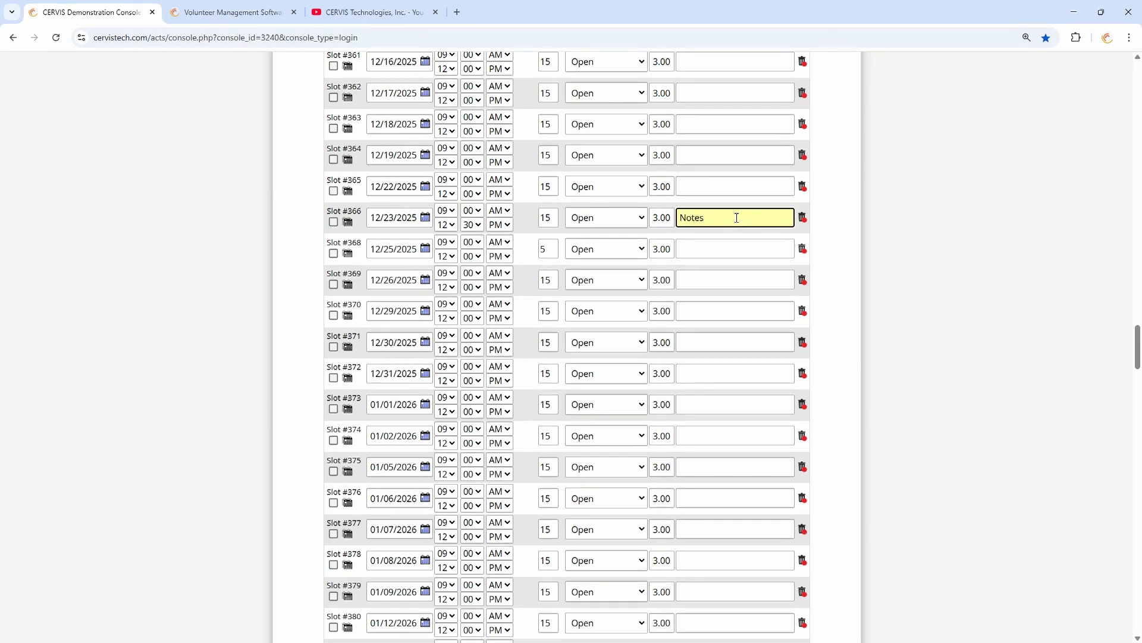
pyautogui.hotkey('ctrl', 'a')
pyautogui.press('BackSpace')
pyautogui.write('Cold Pack')
pyautogui.hotkey('ctrl', 'a')
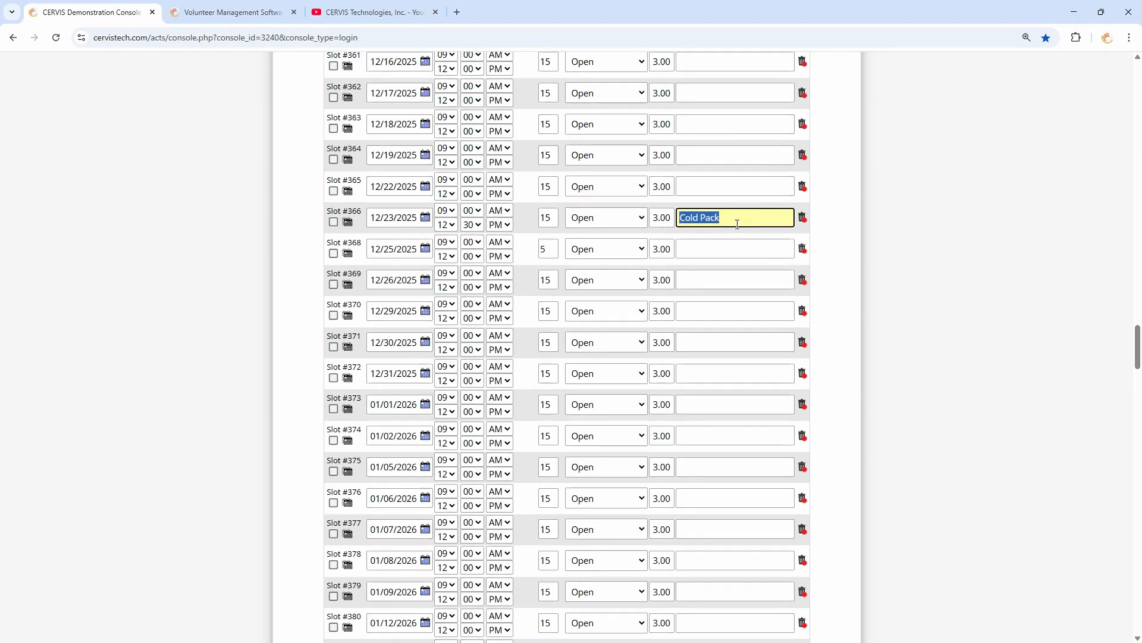
pyautogui.click(737, 223)
pyautogui.hotkey('ctrl', 'a')
pyautogui.press('BackSpace')
# Examine the Notes fields of the early August 2025 time slots at the start of the list.
pyautogui.scroll(20, 586, 233)
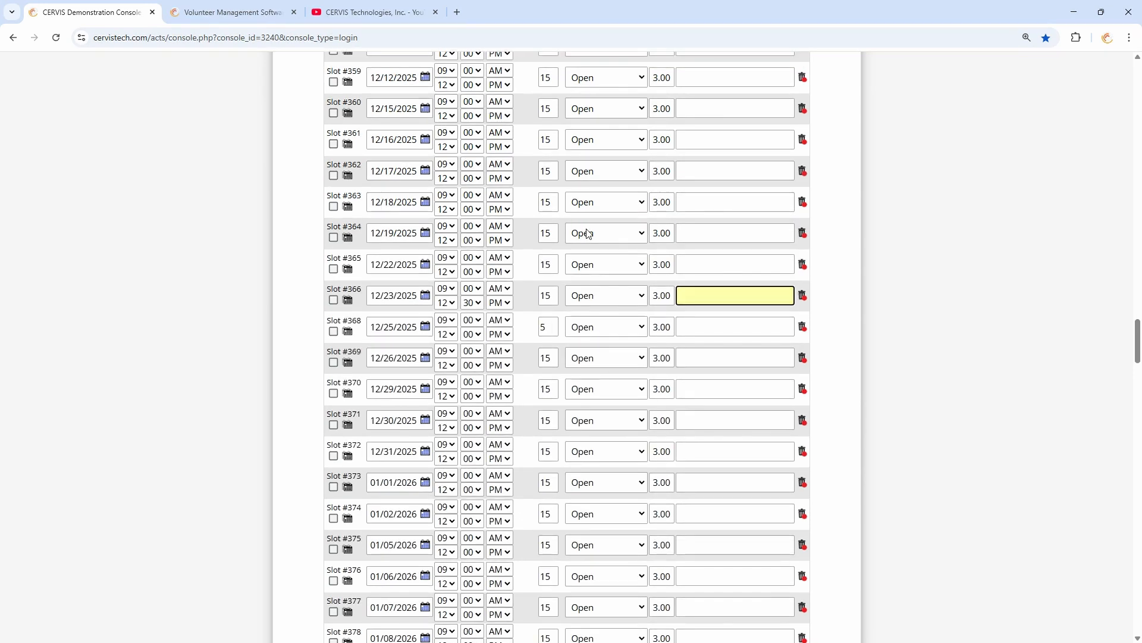
pyautogui.scroll(20, 519, 227)
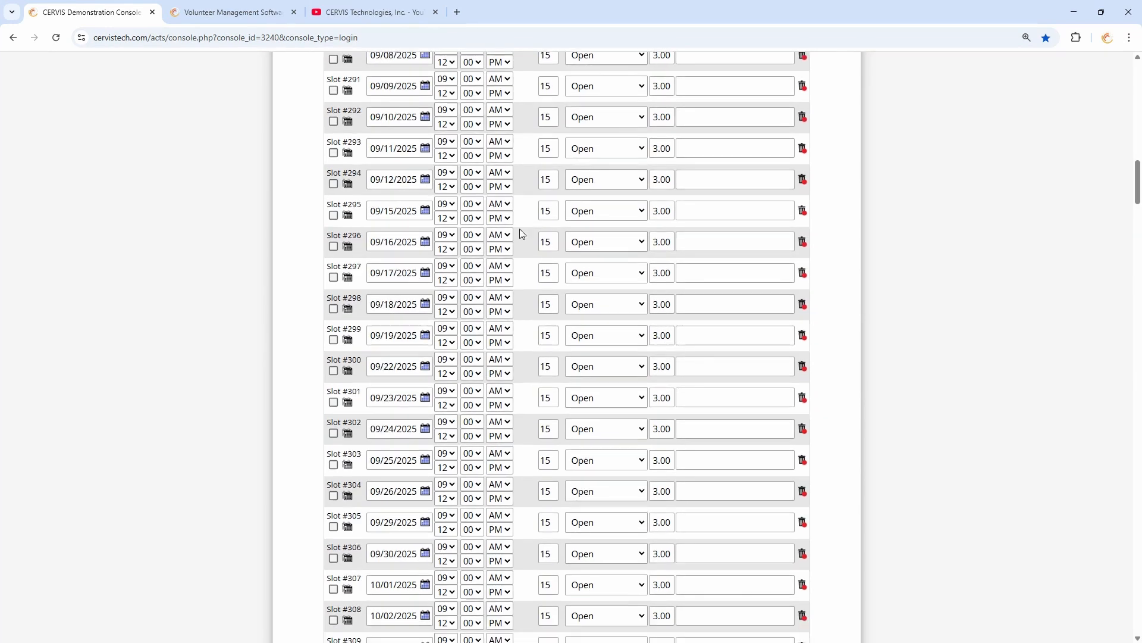
pyautogui.scroll(9, 524, 238)
pyautogui.scroll(-2, 523, 238)
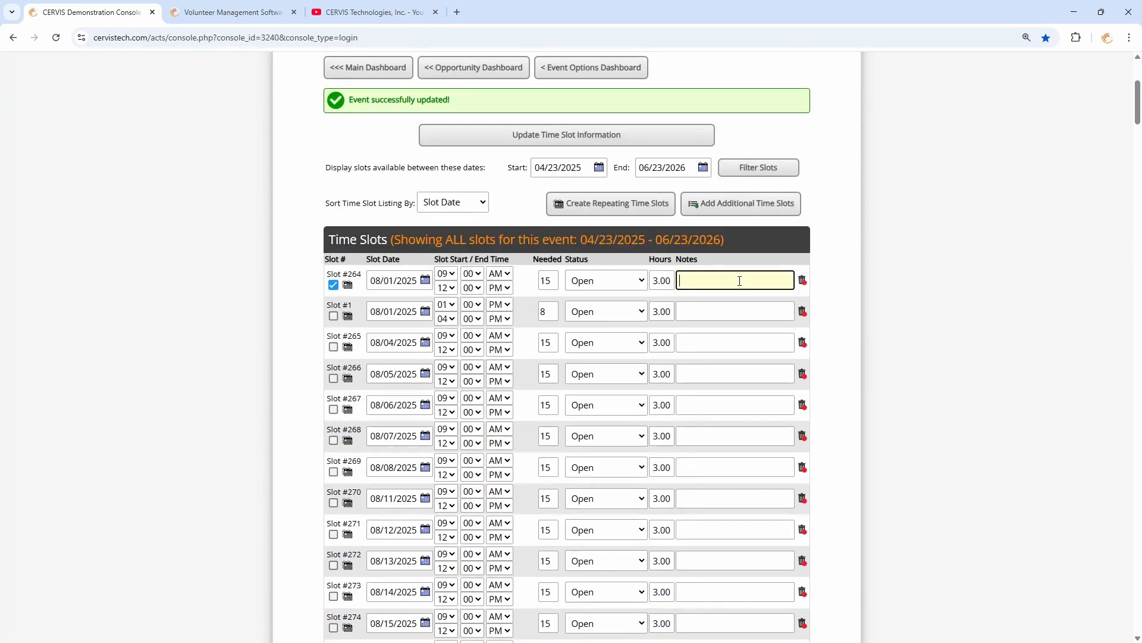
pyautogui.click(722, 345)
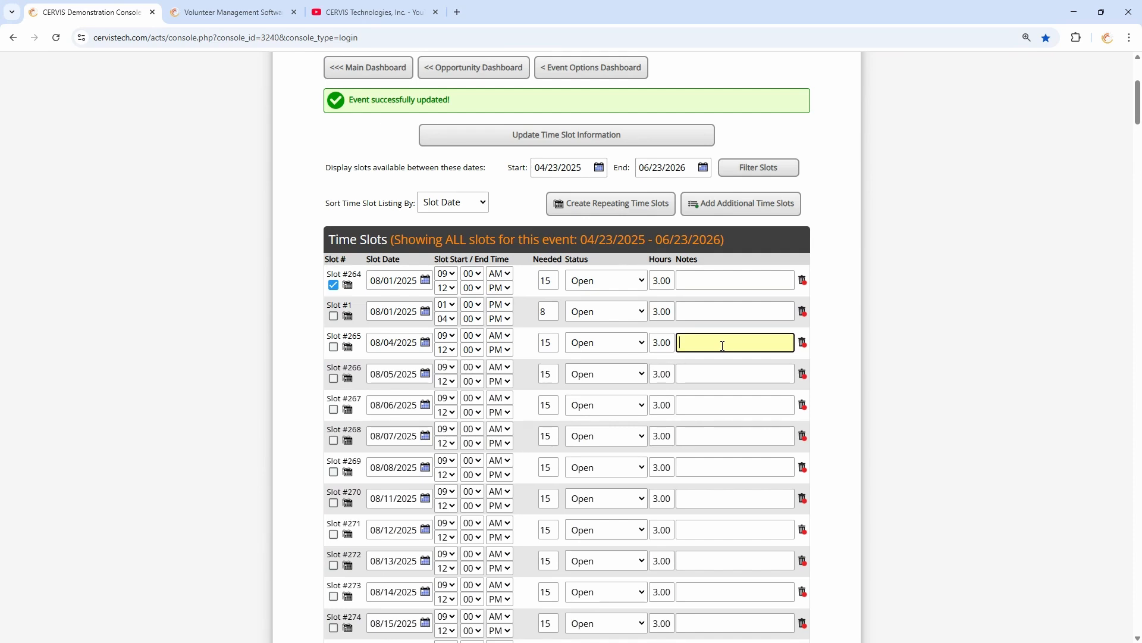
pyautogui.doubleClick(686, 259)
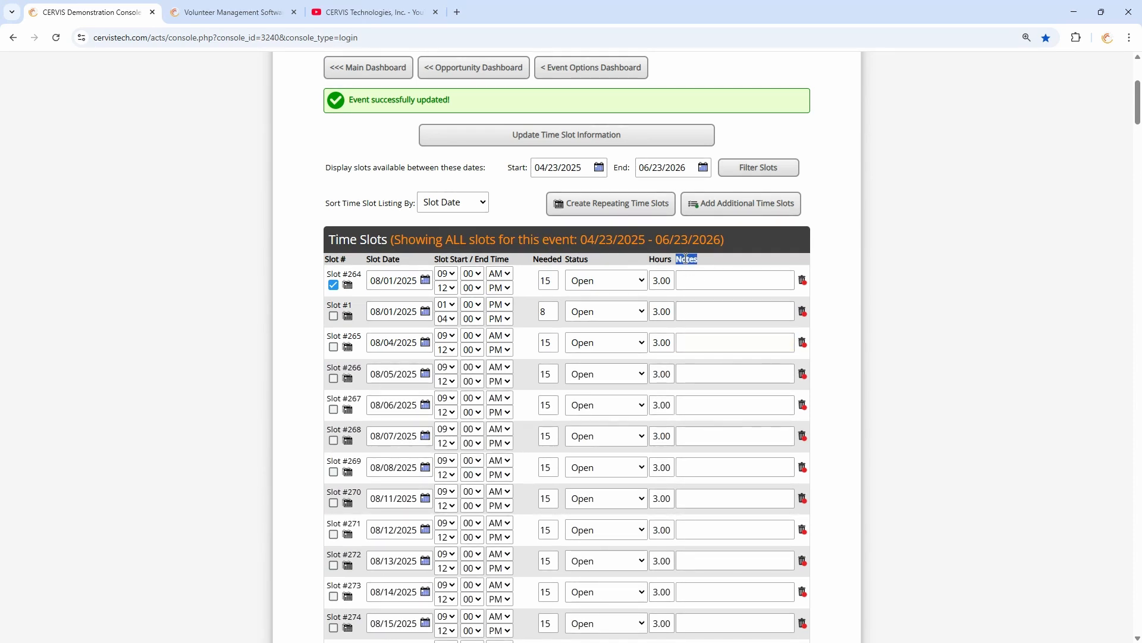
pyautogui.click(706, 283)
pyautogui.click(710, 311)
pyautogui.click(711, 340)
pyautogui.click(716, 373)
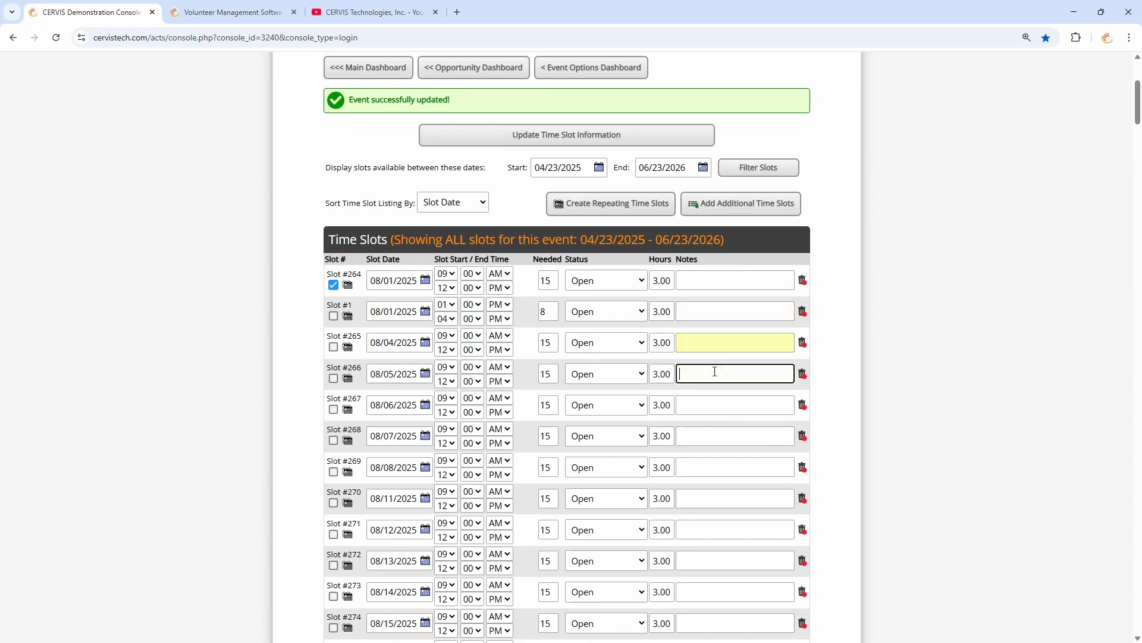
pyautogui.click(721, 398)
pyautogui.click(706, 274)
pyautogui.doubleClick(693, 259)
pyautogui.click(707, 280)
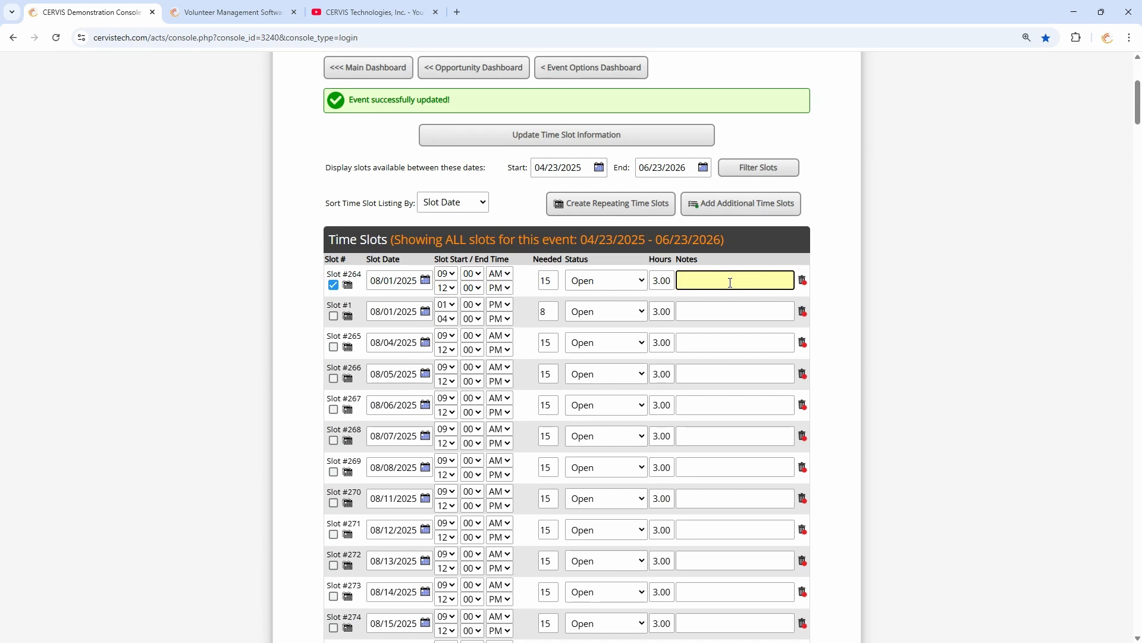
pyautogui.click(510, 224)
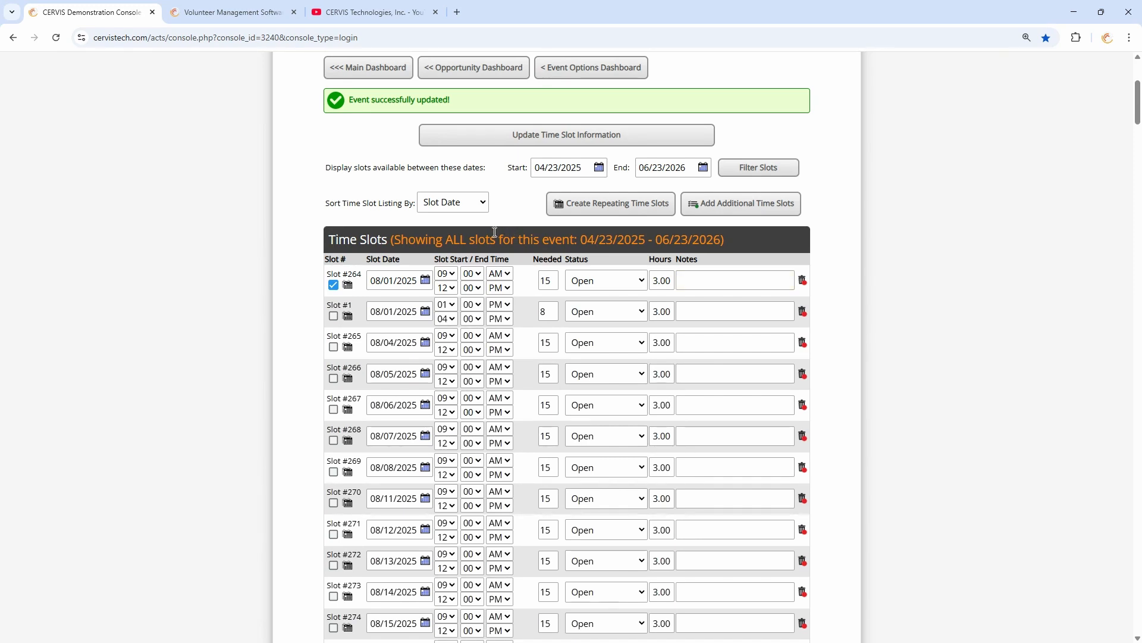
# Select only the 1:00 PM slot on 08/01/2025 and set its repeat for Monday, Wednesday and Friday.
pyautogui.click(333, 286)
pyautogui.click(333, 316)
pyautogui.click(348, 318)
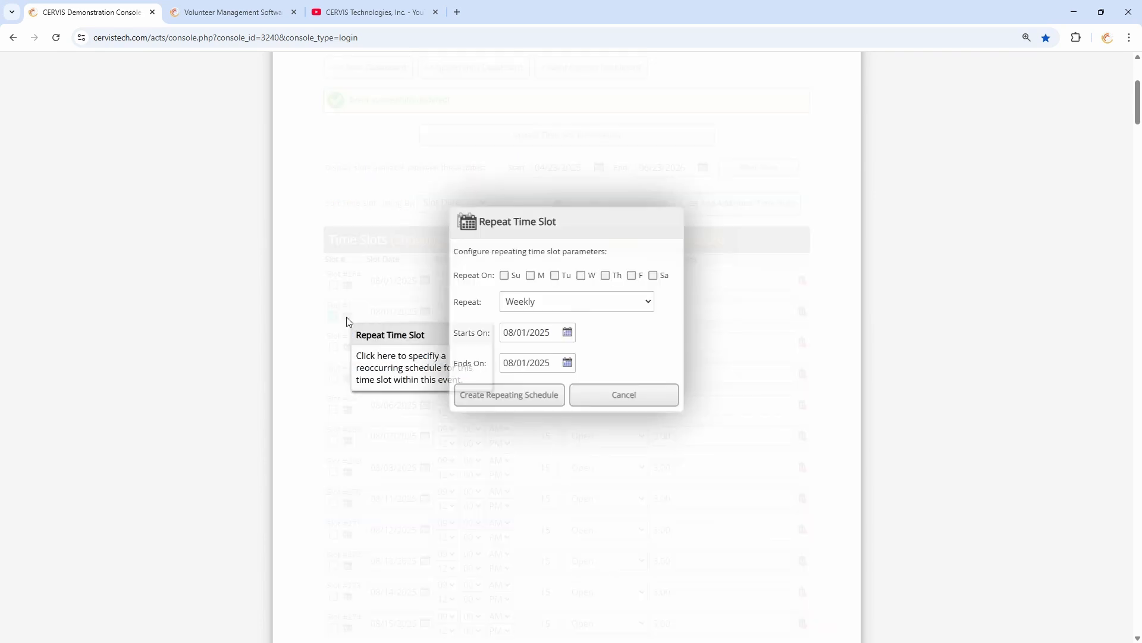
pyautogui.click(530, 302)
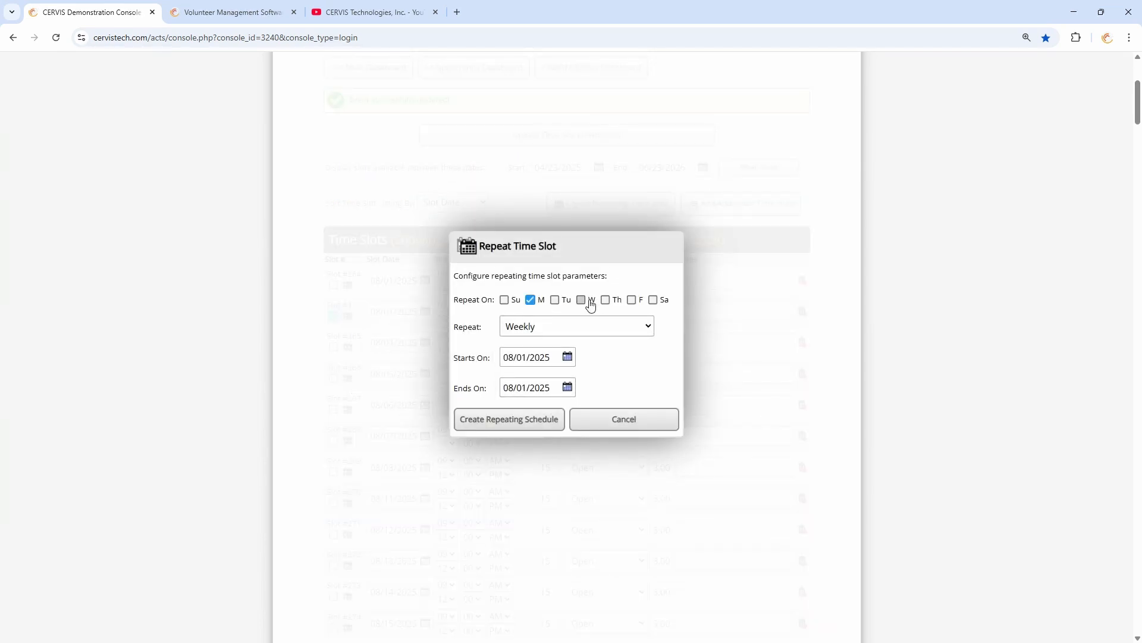
pyautogui.click(581, 300)
pyautogui.click(631, 300)
# Set the 1:00 PM slot's repeat to start on 08/04/2025 and end on 05/31/2026, and create the repeating schedule.
pyautogui.click(533, 358)
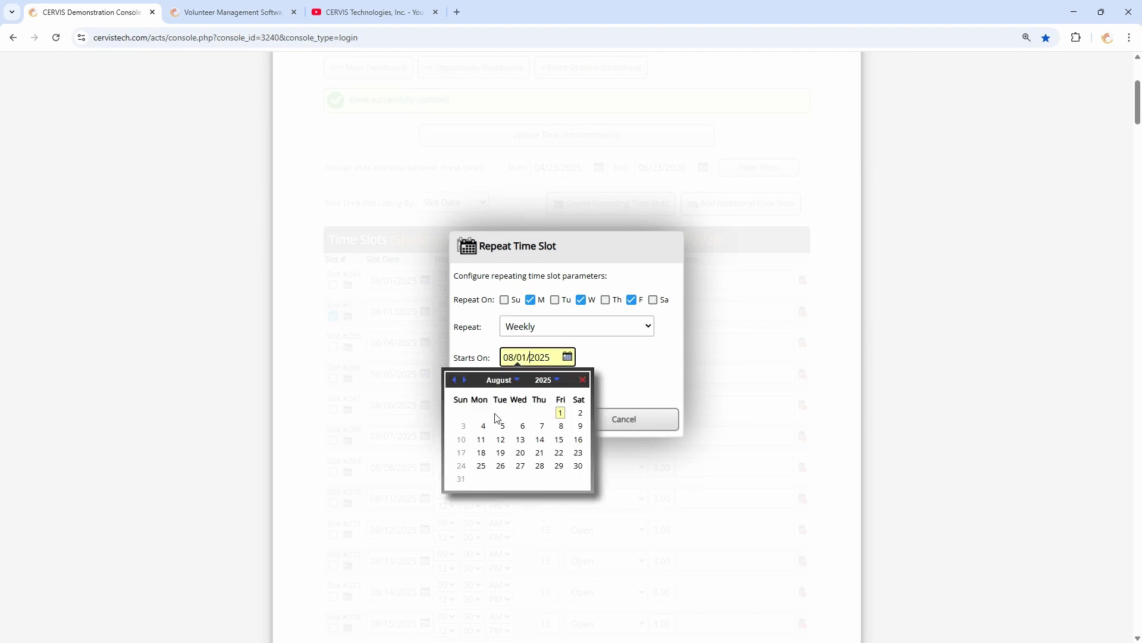
pyautogui.click(496, 419)
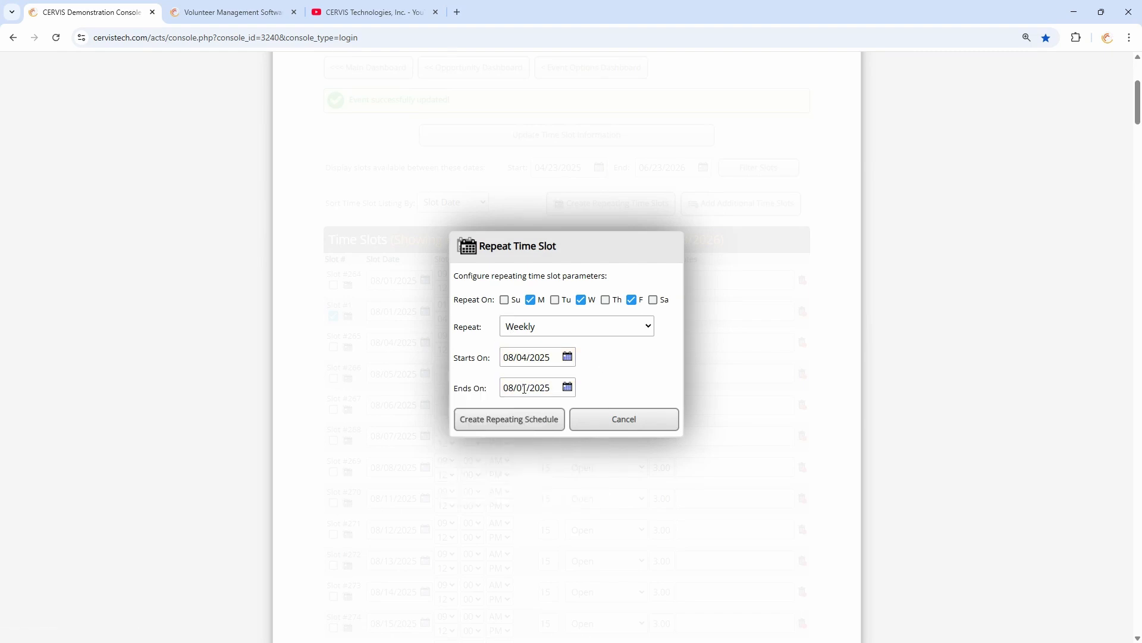
pyautogui.click(524, 388)
pyautogui.click(465, 410)
pyautogui.click(465, 410)
pyautogui.click(466, 410)
pyautogui.click(465, 410)
pyautogui.click(465, 410)
pyautogui.click(466, 410)
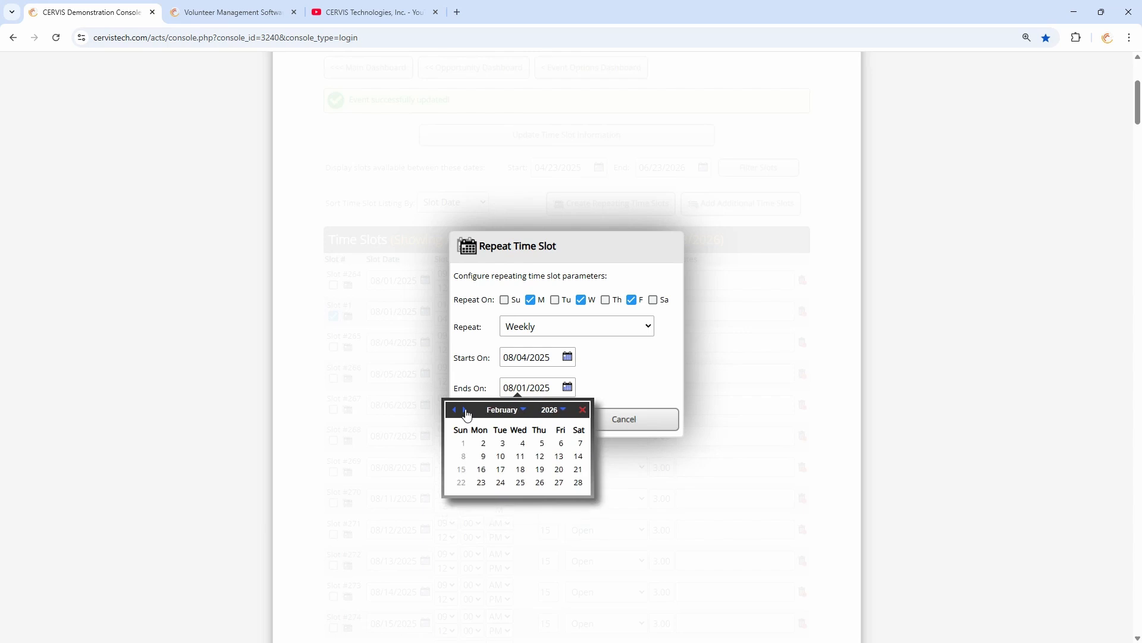
pyautogui.click(466, 410)
pyautogui.click(465, 410)
pyautogui.click(466, 410)
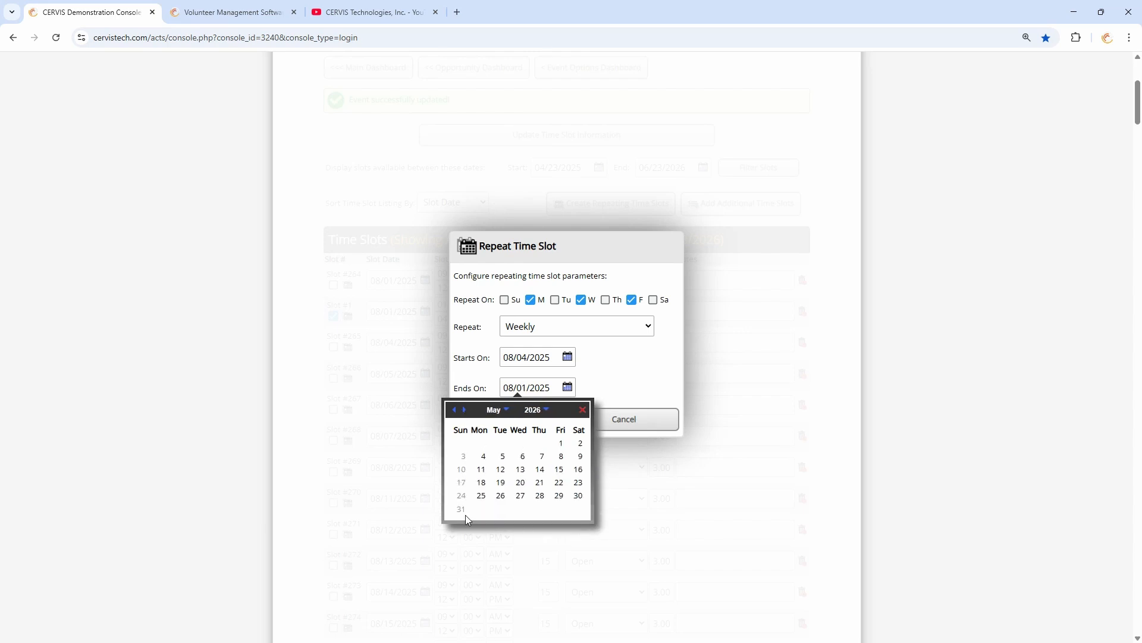
pyautogui.click(461, 510)
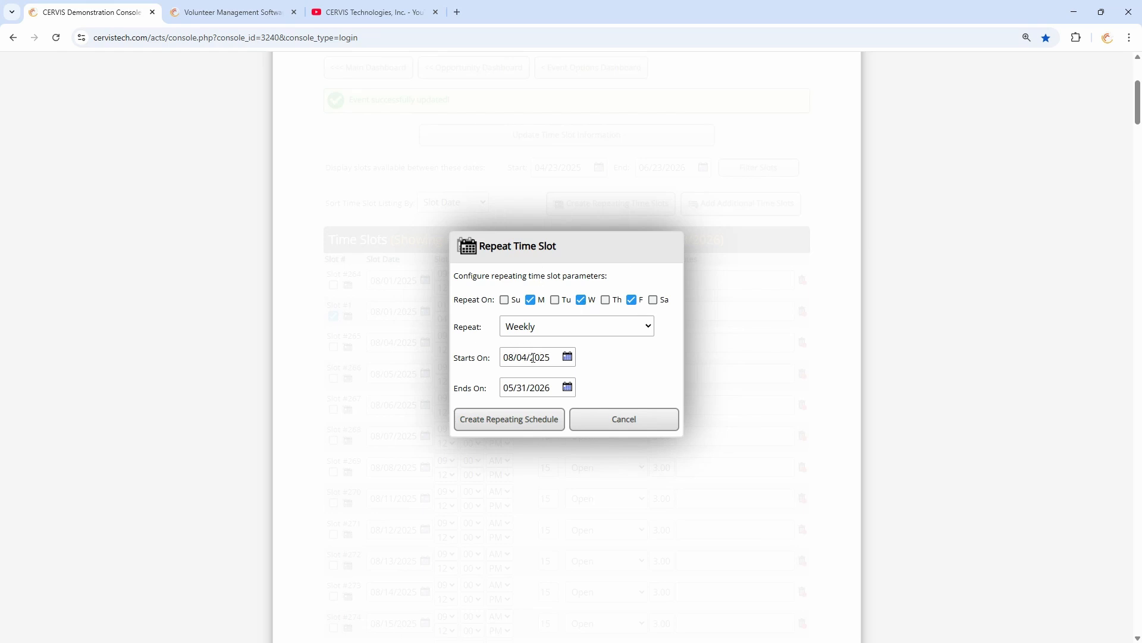
pyautogui.click(503, 426)
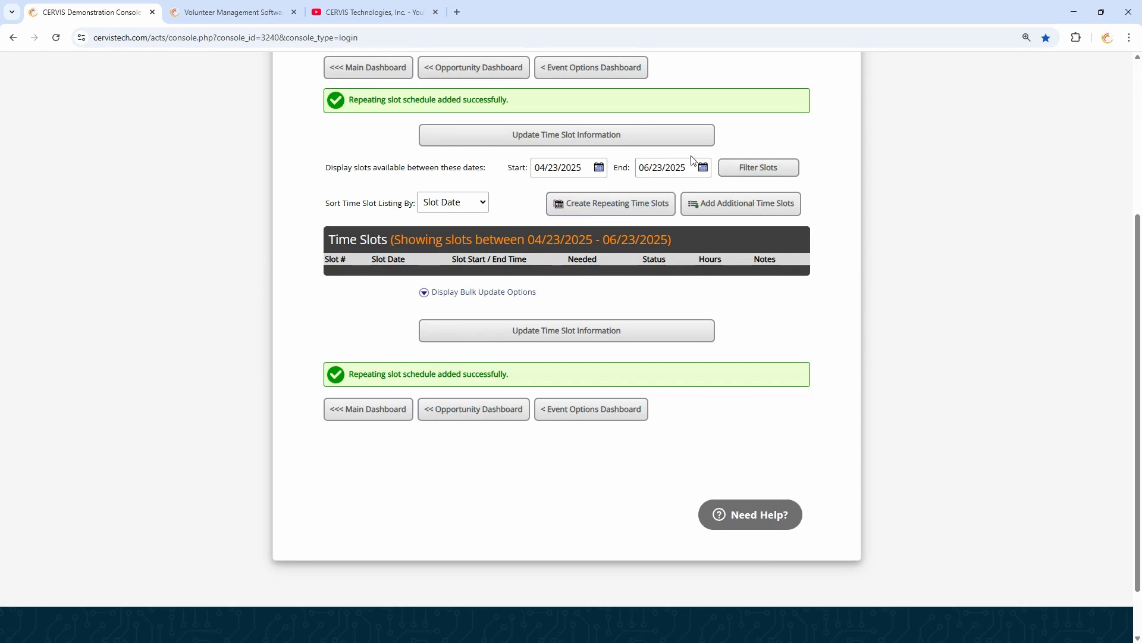
# Extend the displayed slot date range to 06/23/2026 and filter the list to show both repeating schedules.
pyautogui.click(701, 167)
pyautogui.click(696, 189)
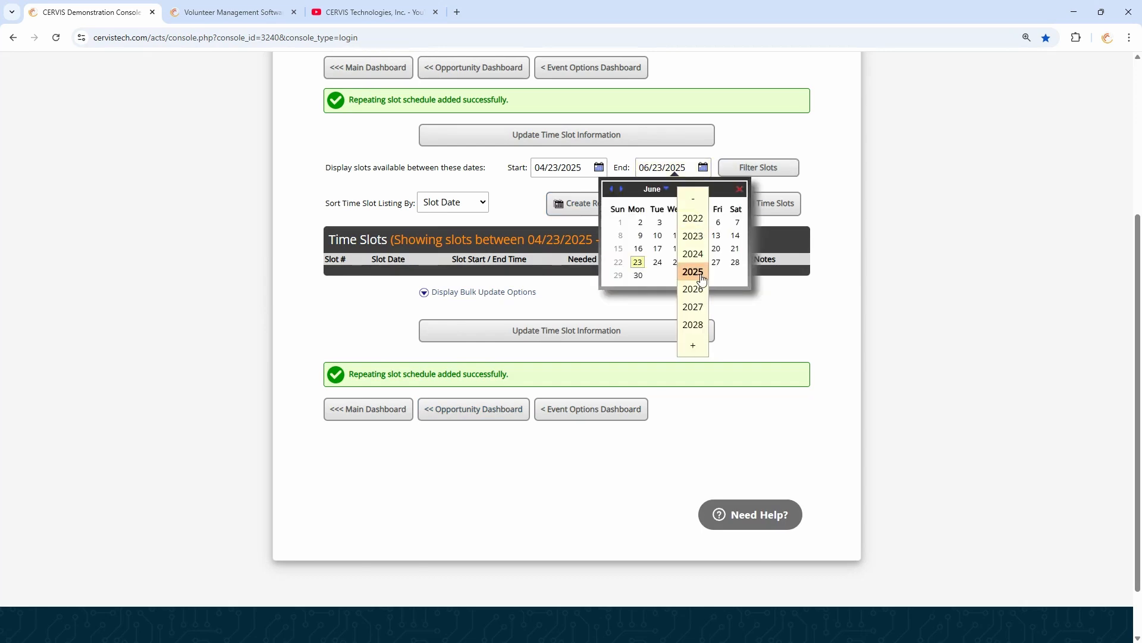
pyautogui.click(692, 280)
pyautogui.click(757, 171)
pyautogui.scroll(-3, 642, 295)
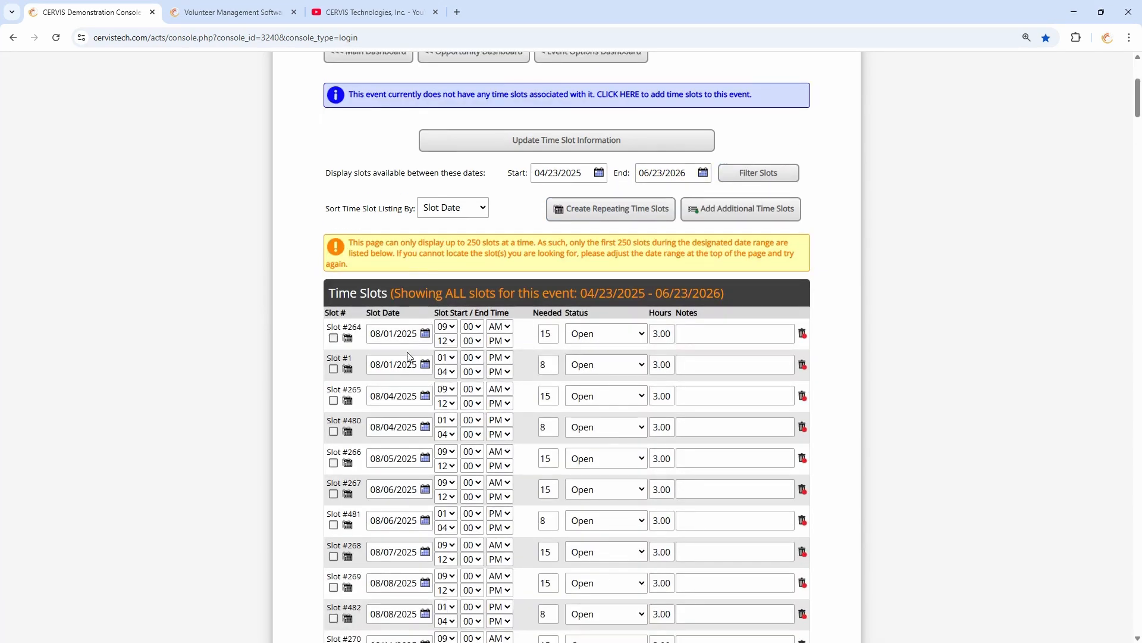
# Review the combined slot list, return to the main dashboard, and open the Meal Distribution Example Event from the existing opportunities.
pyautogui.scroll(-1, 414, 210)
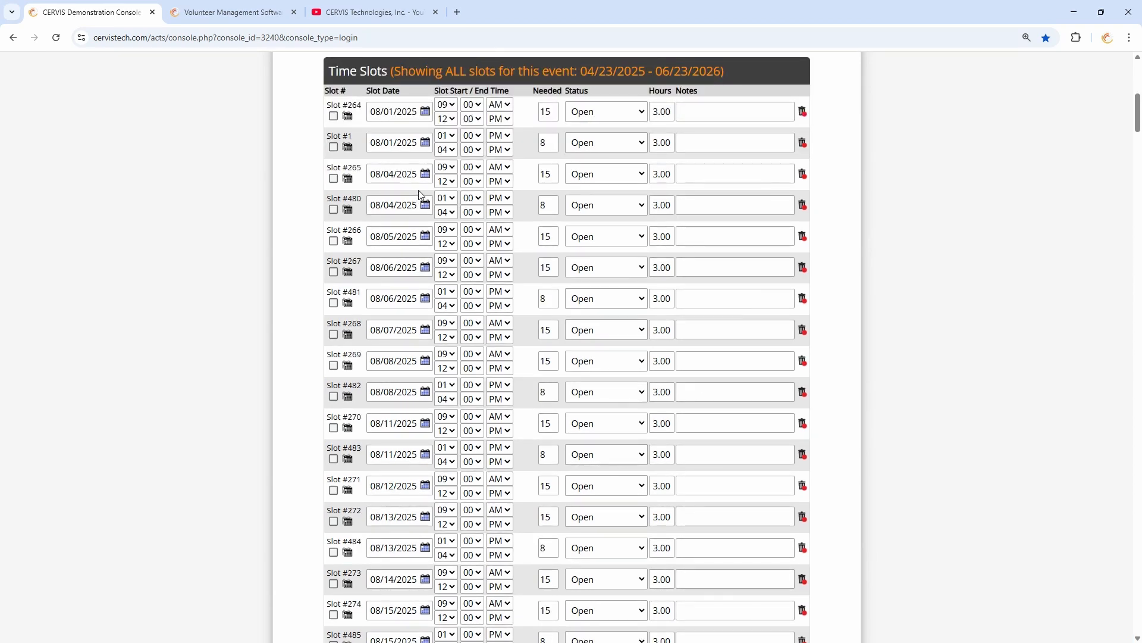
pyautogui.scroll(2, 420, 194)
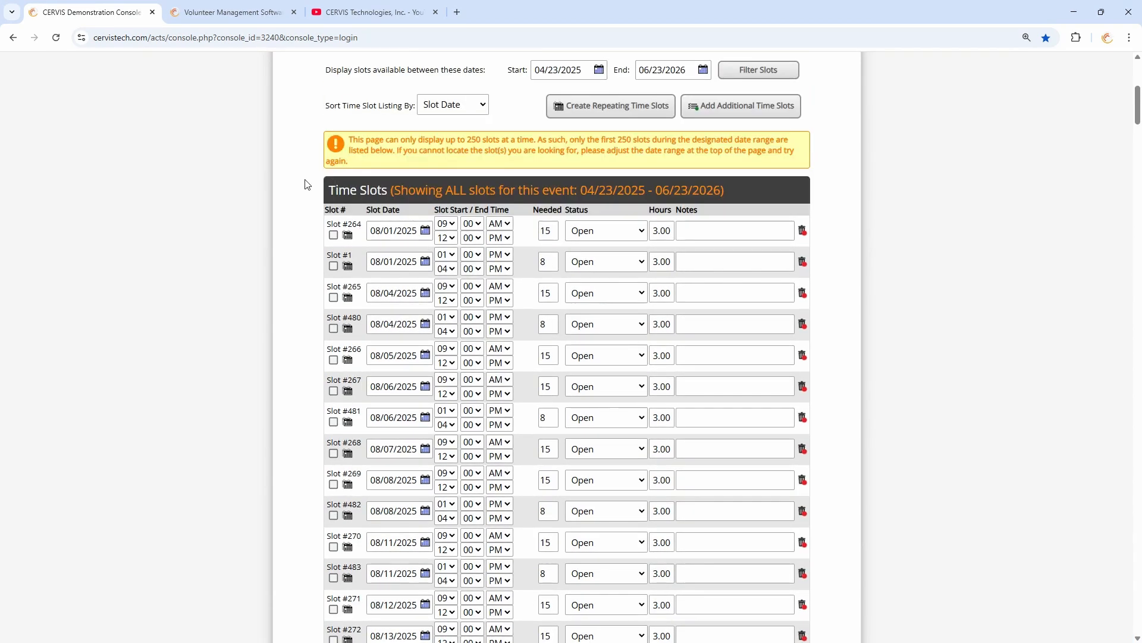
pyautogui.scroll(2, 310, 207)
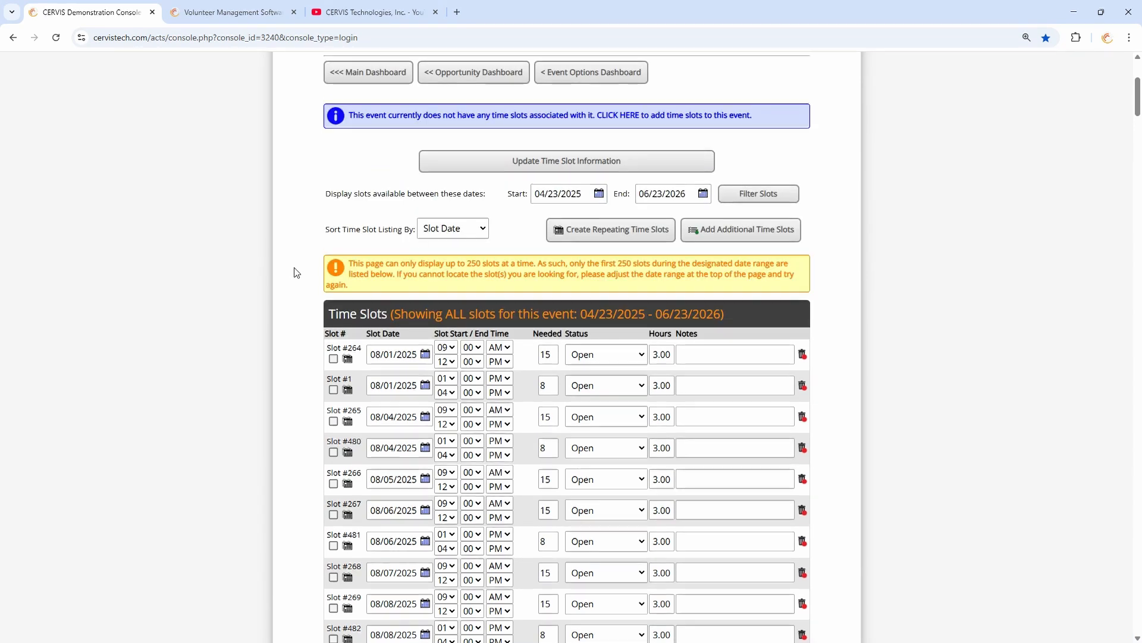
pyautogui.scroll(1, 293, 273)
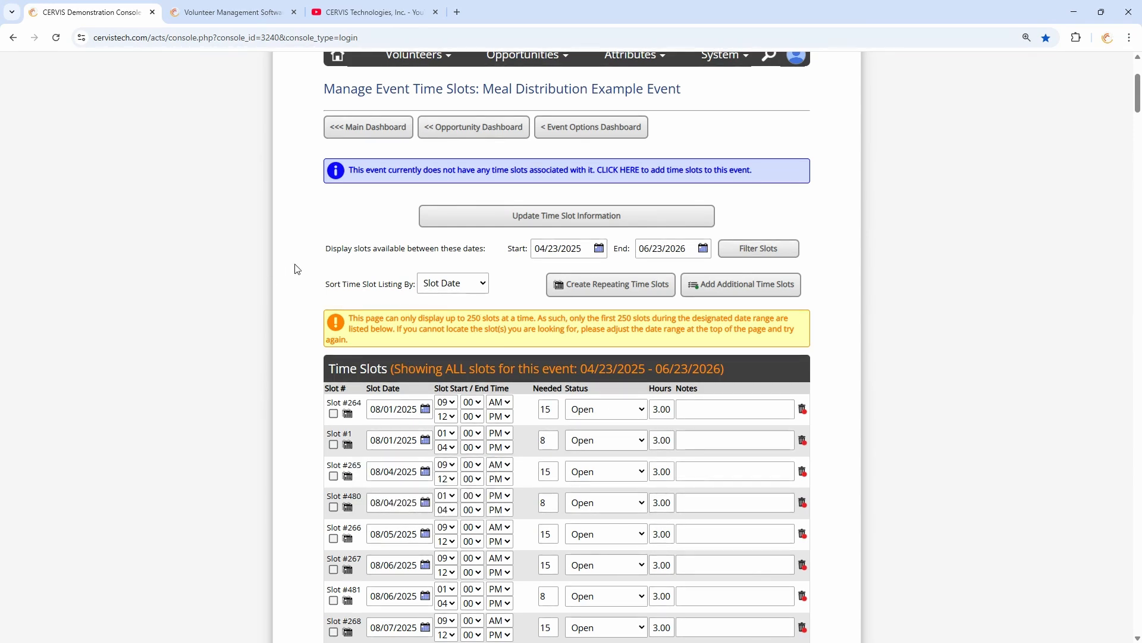
pyautogui.click(378, 125)
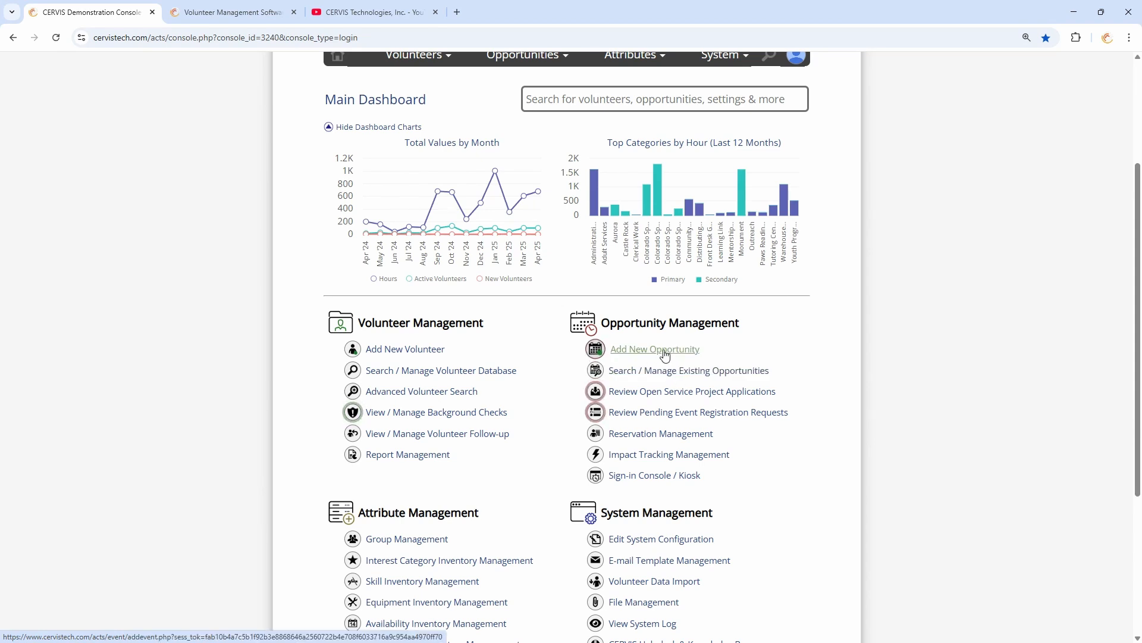
pyautogui.click(677, 371)
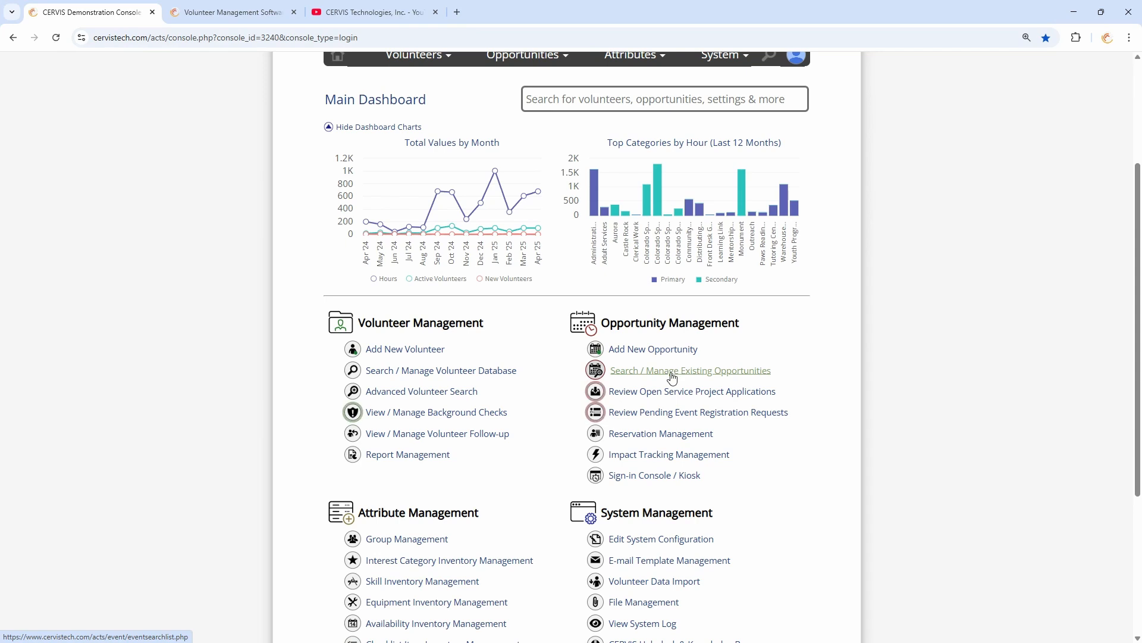
pyautogui.scroll(-4, 610, 274)
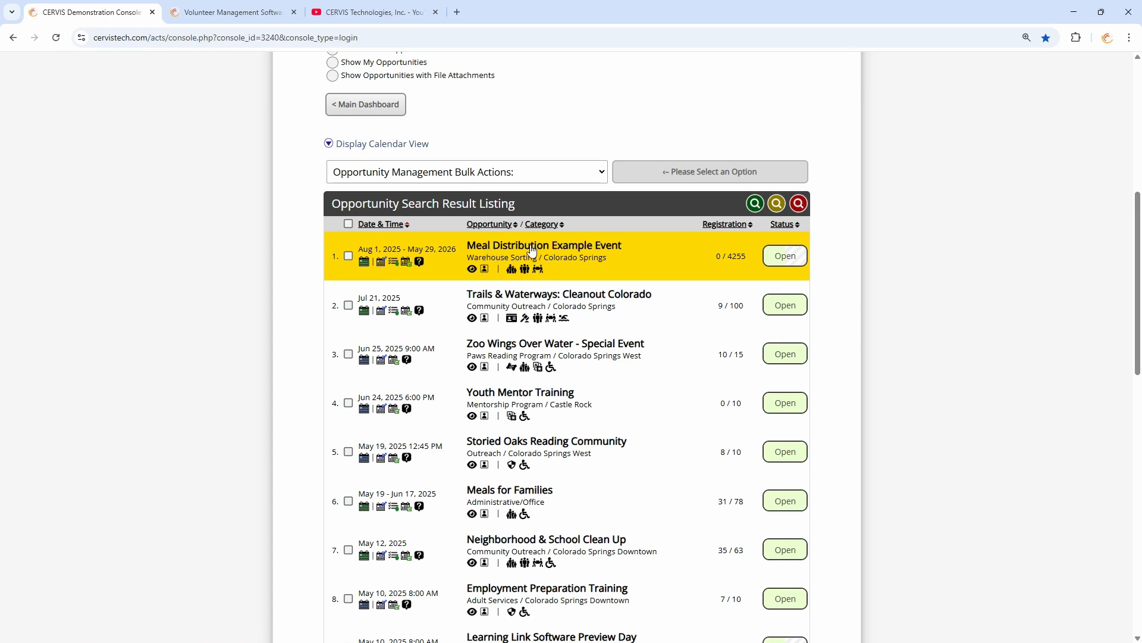
pyautogui.click(551, 249)
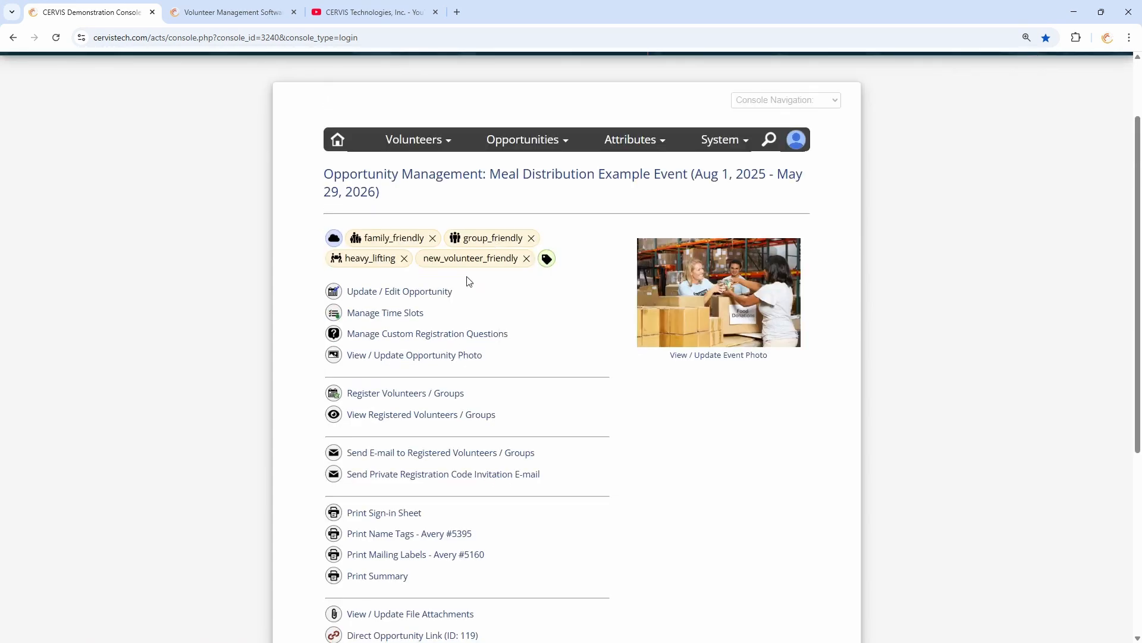
# Look through the event's management options and the opportunity listing, and return to the main dashboard.
pyautogui.scroll(-2, 467, 279)
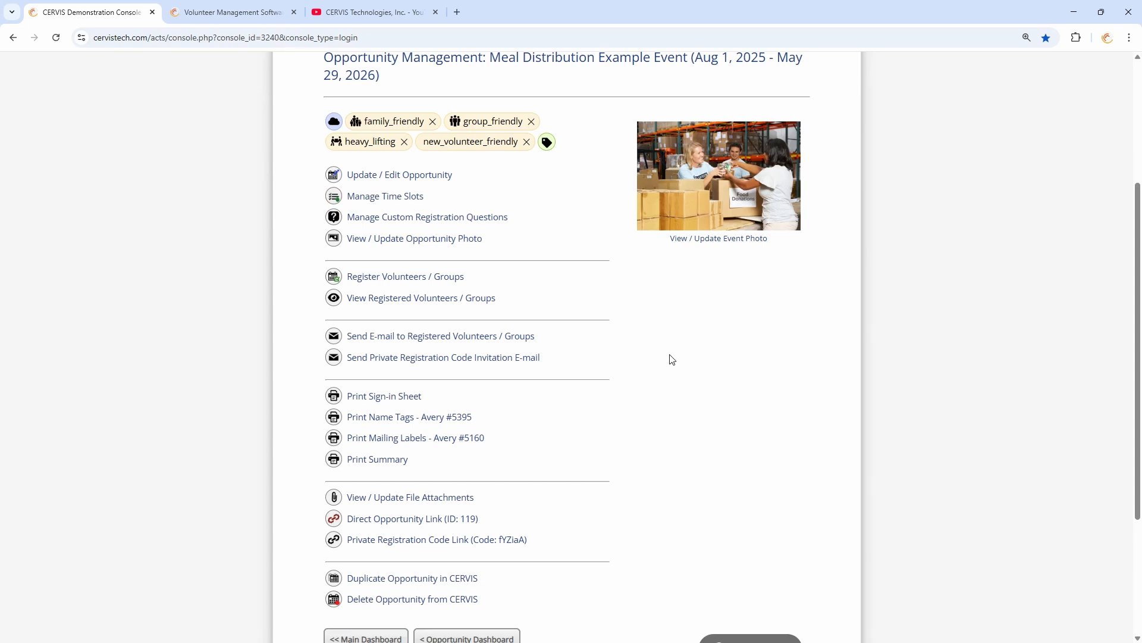
pyautogui.scroll(-3, 673, 372)
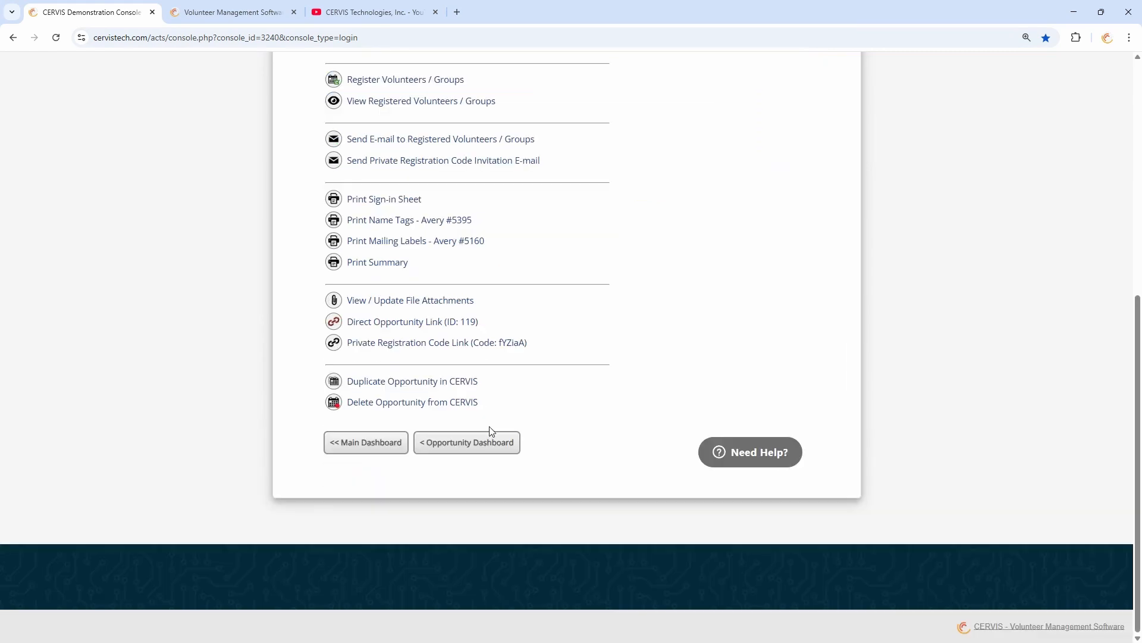
pyautogui.click(476, 445)
pyautogui.scroll(-3, 540, 428)
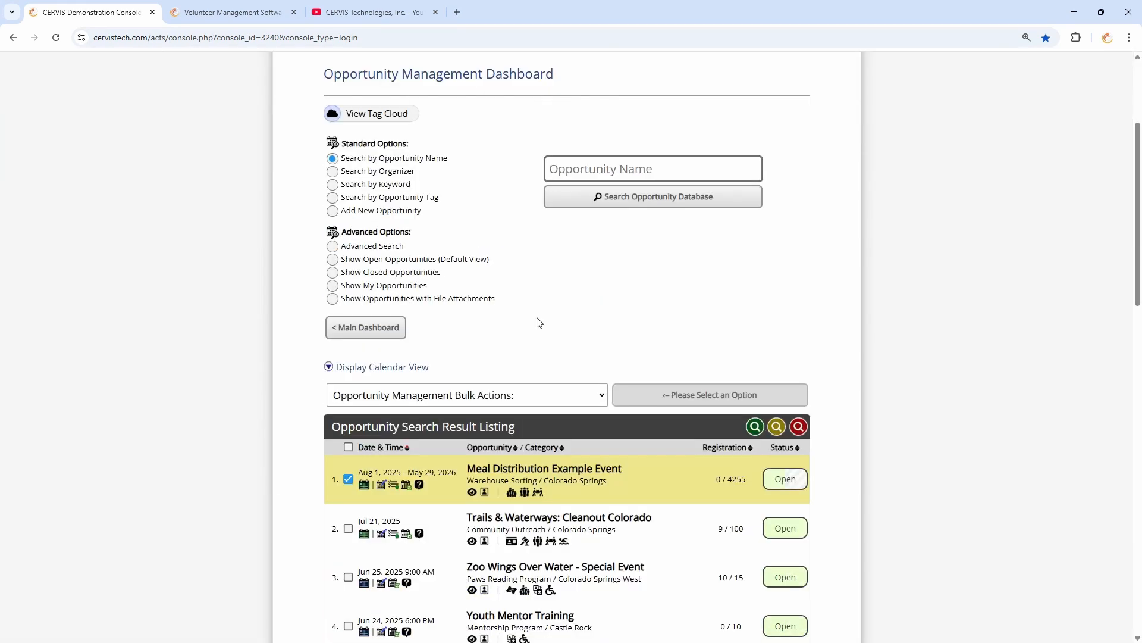
pyautogui.click(348, 478)
pyautogui.click(347, 478)
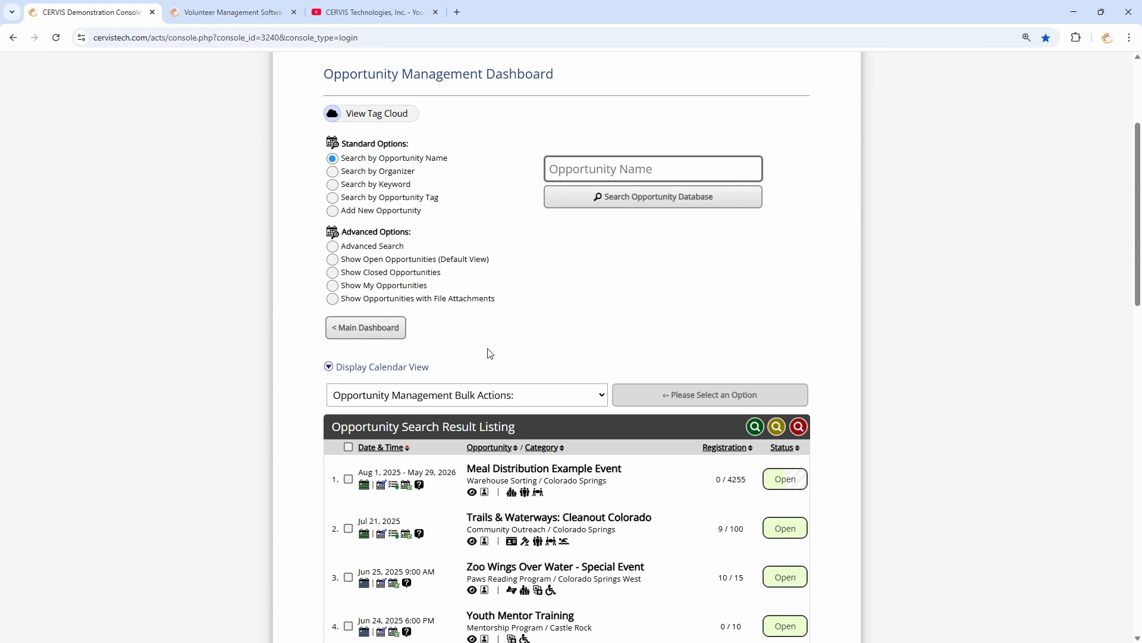
pyautogui.click(399, 331)
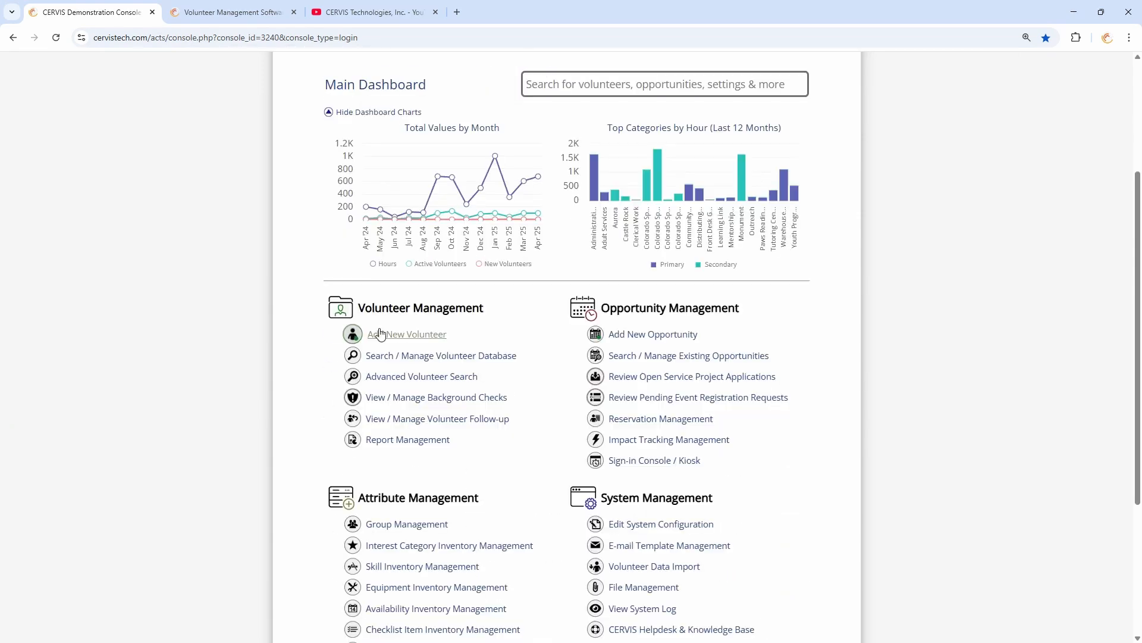
# Open Reservation Management and bring up the opportunity assignment page for the cbank reservation.
pyautogui.scroll(-2, 535, 433)
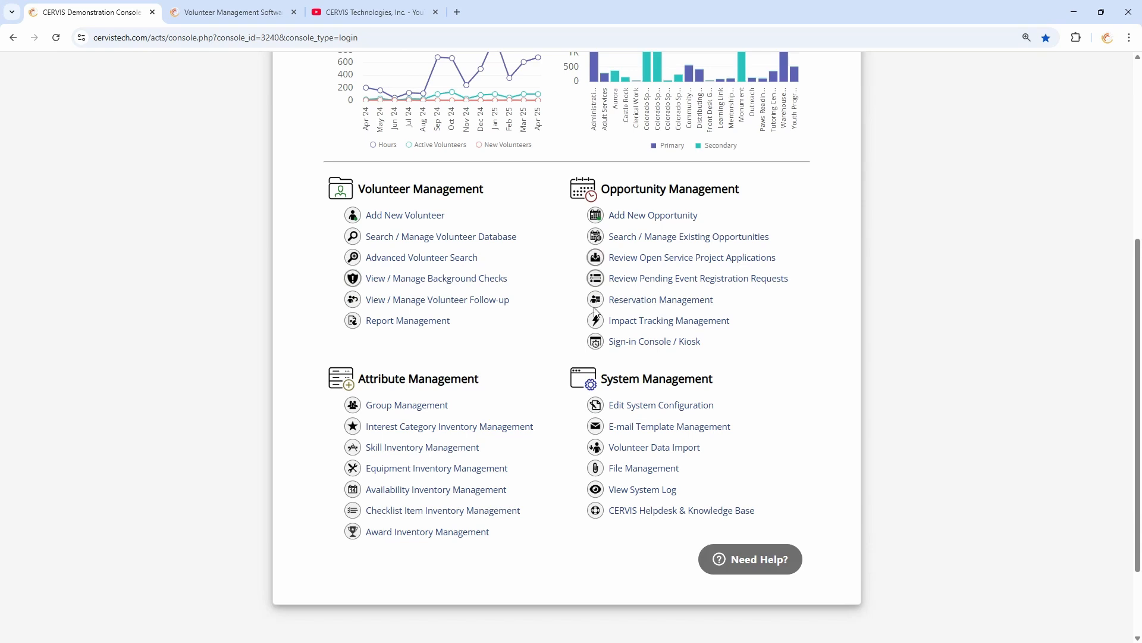
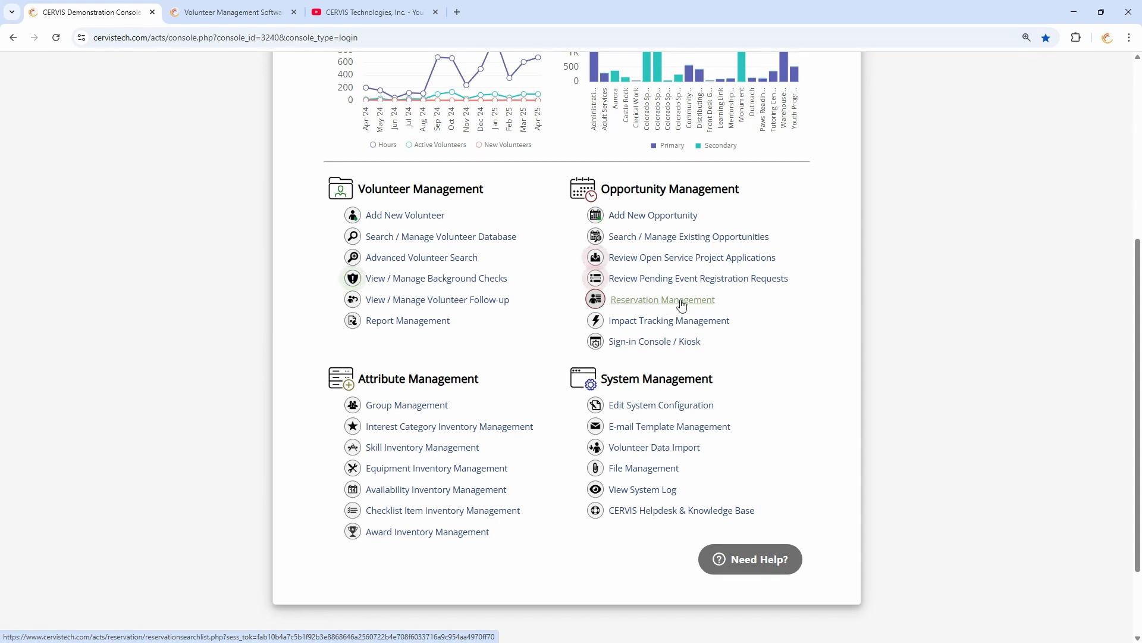
pyautogui.click(681, 301)
pyautogui.scroll(-2, 542, 341)
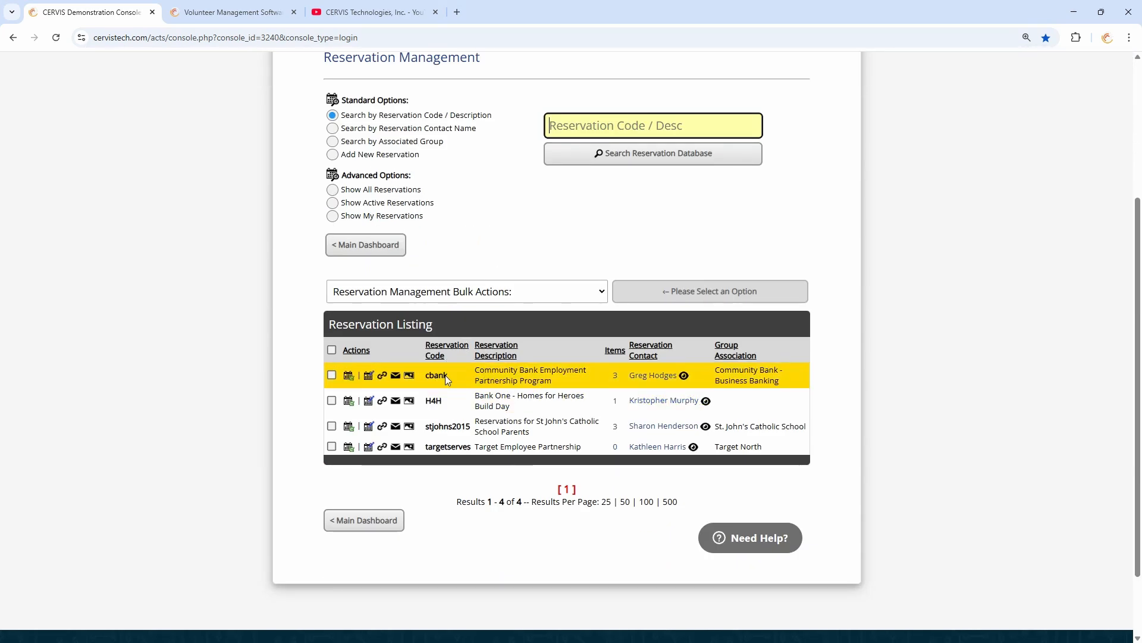
pyautogui.click(349, 377)
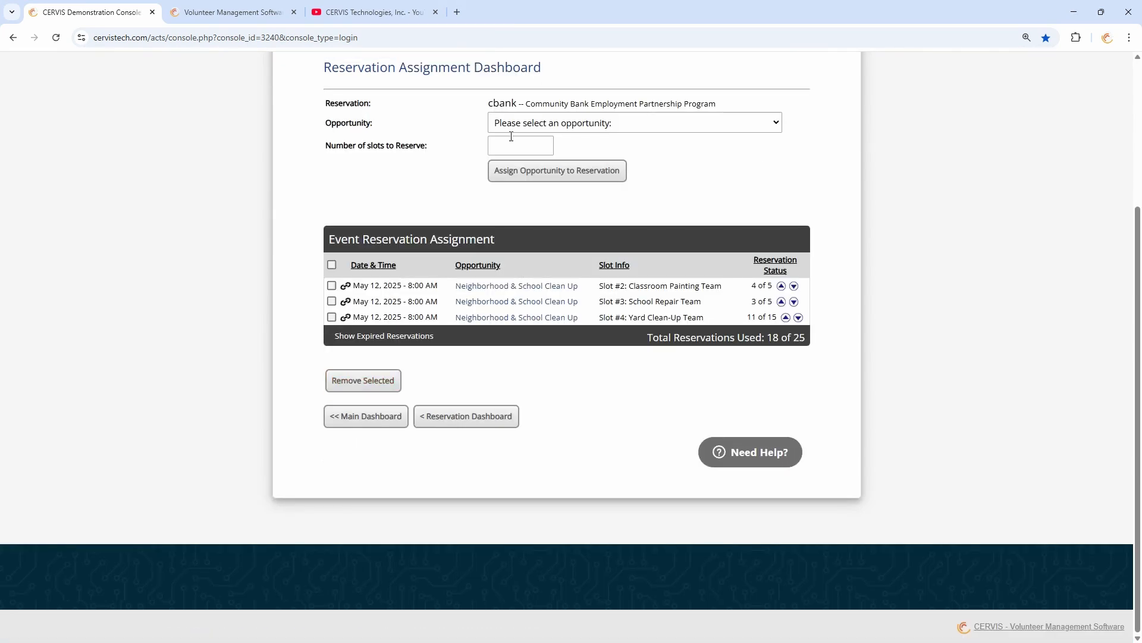
# Assign the Meal Distribution Example Event to the cbank reservation with 15 slots to reserve.
pyautogui.click(509, 145)
pyautogui.doubleClick(503, 145)
pyautogui.click(524, 144)
pyautogui.click(542, 123)
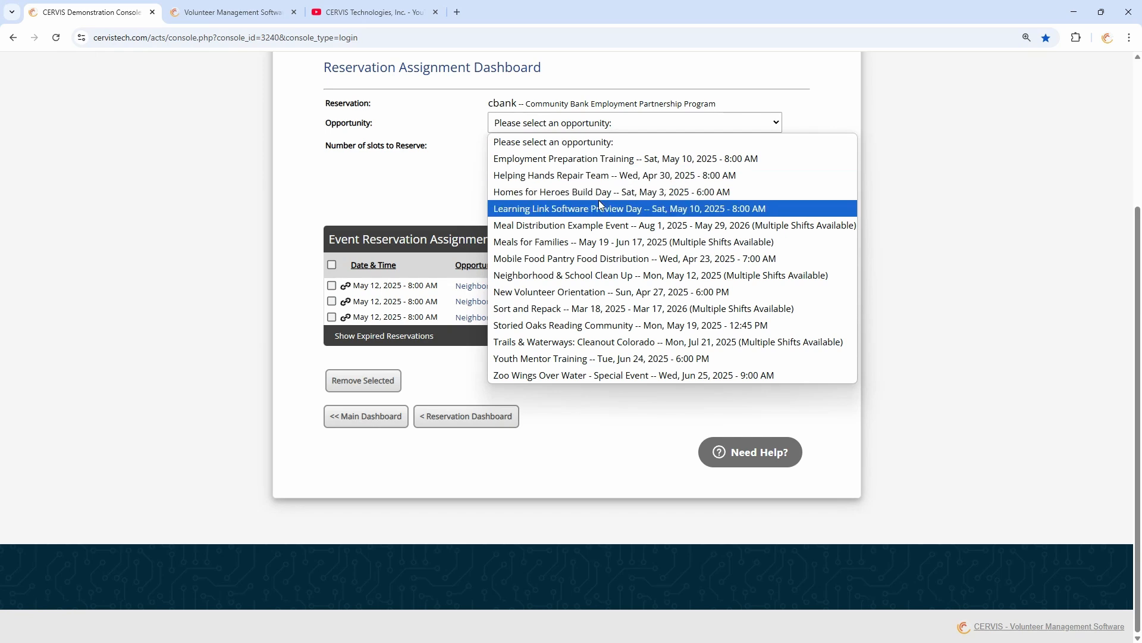
pyautogui.click(595, 225)
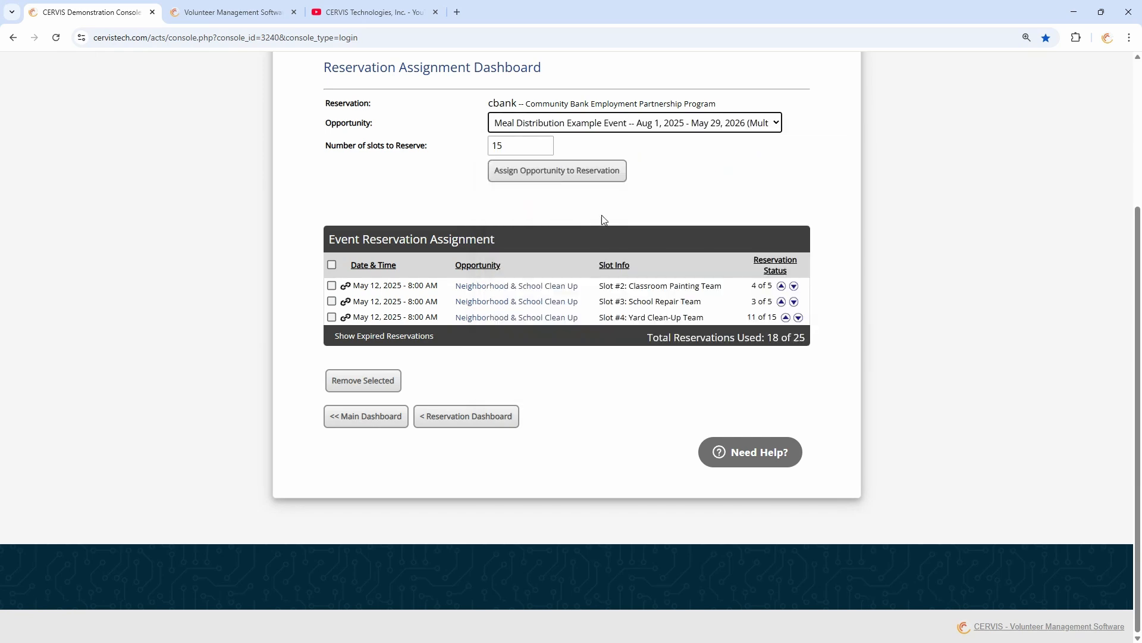
pyautogui.click(562, 170)
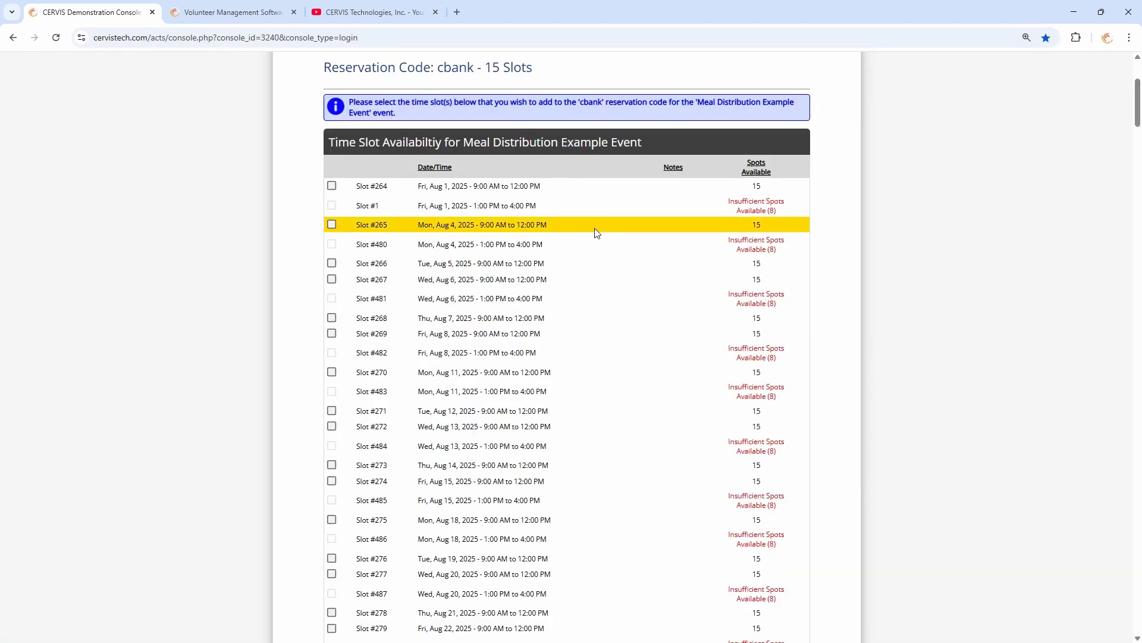
# Select the 9:00 AM slots on Aug 1, 4, 5 and 6, 2025 and assign them to the reservation.
pyautogui.click(332, 224)
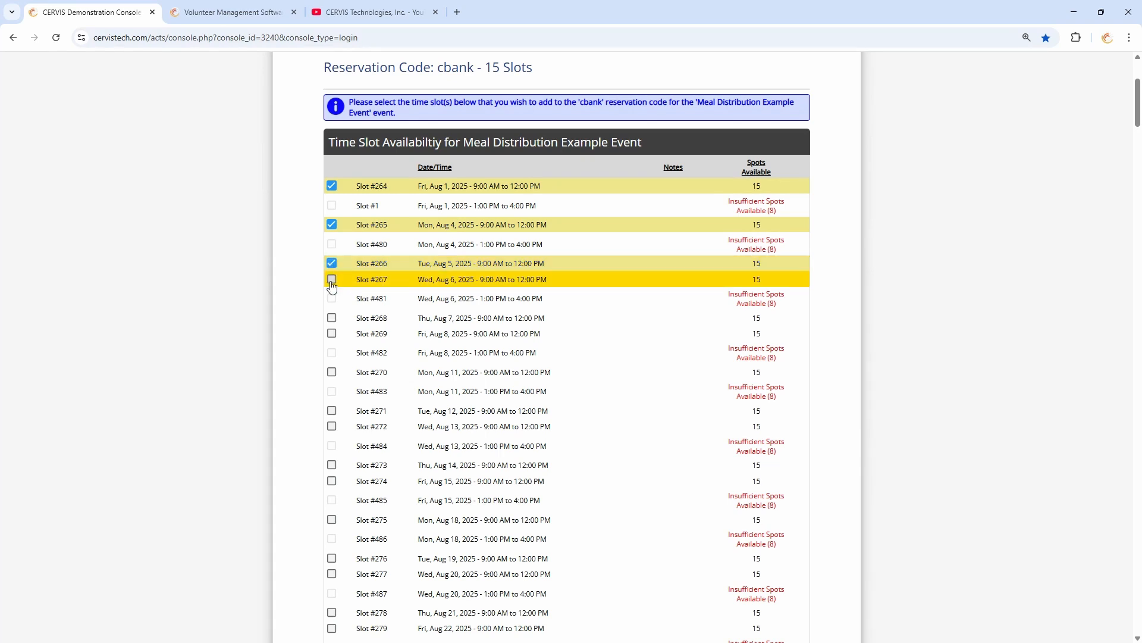
pyautogui.click(331, 279)
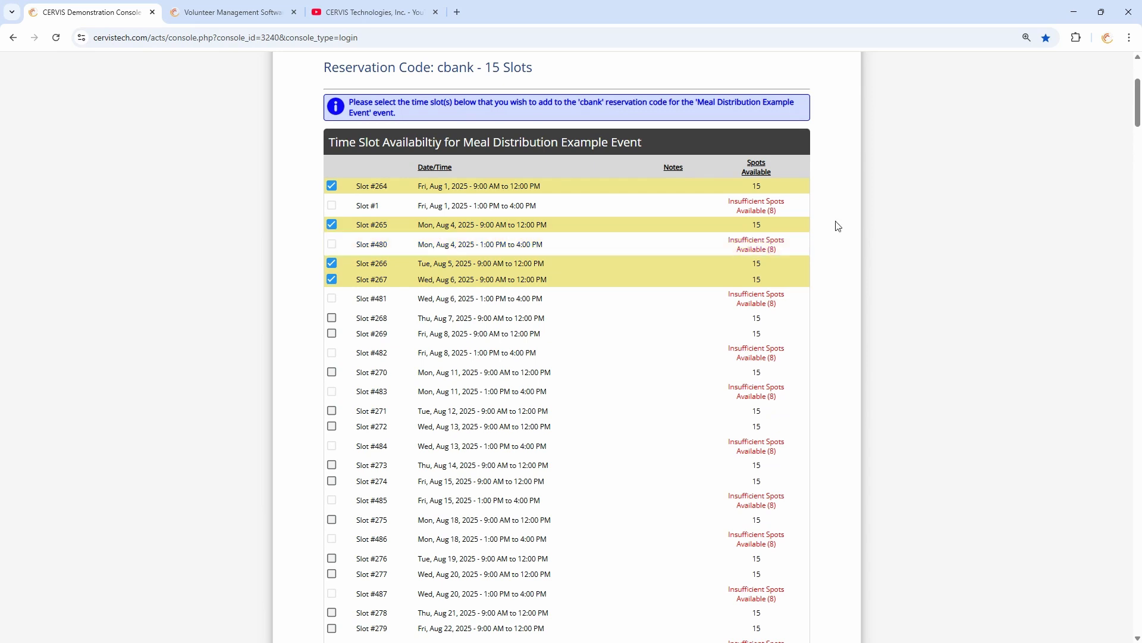
pyautogui.moveTo(1137, 101); pyautogui.dragTo(1106, 598)
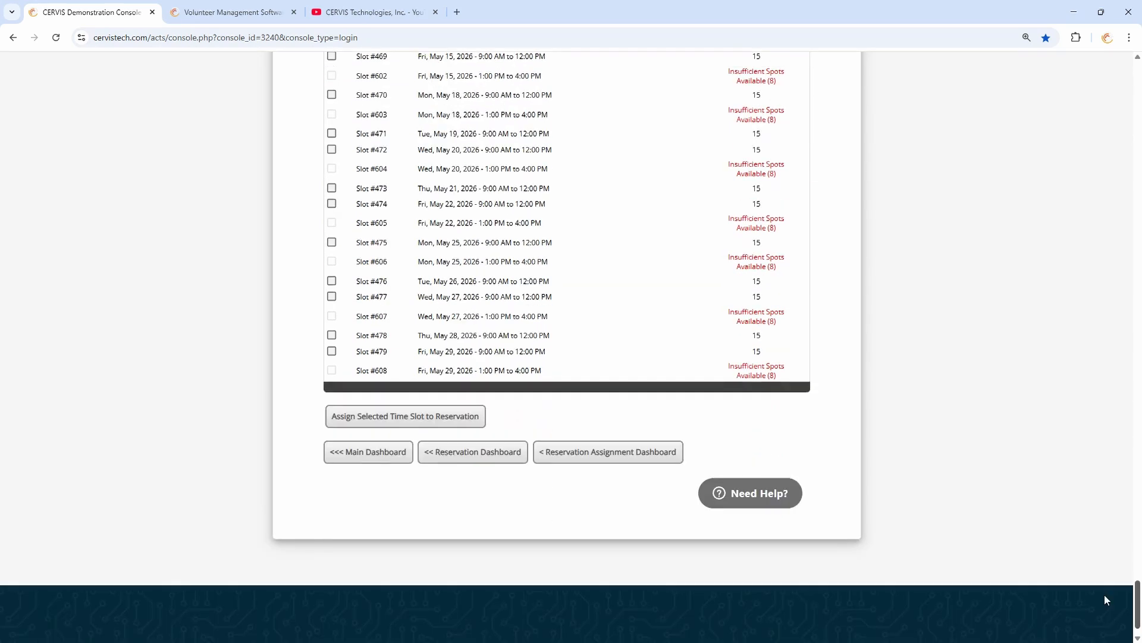
pyautogui.click(415, 415)
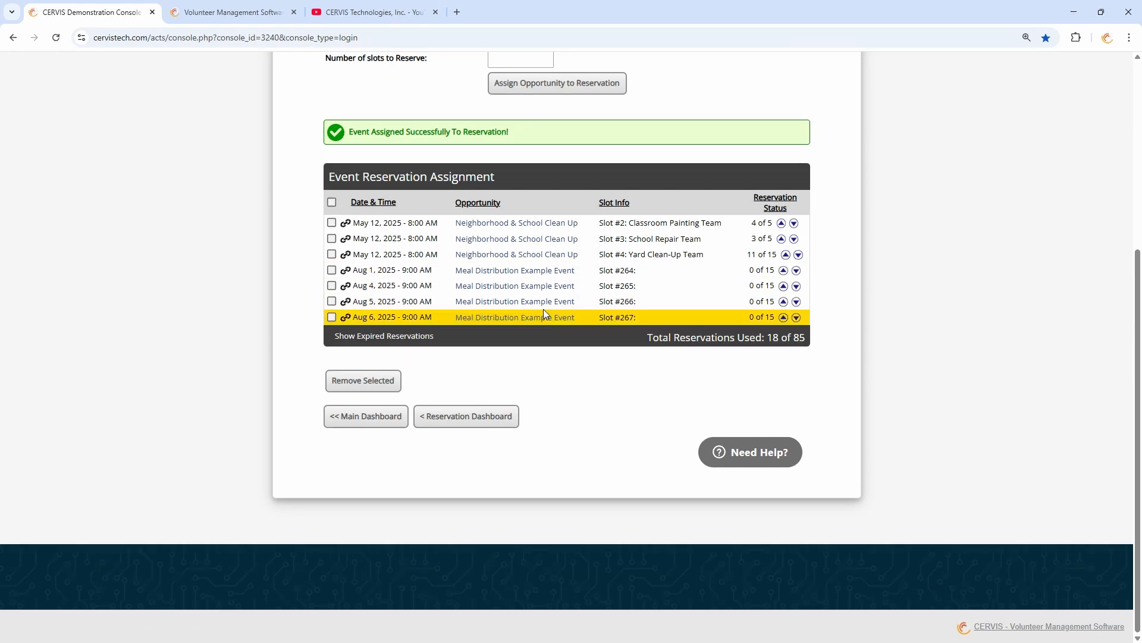
# Edit the Meal Distribution Example Event to set Automatically Hide Open Slots Until to Show All, and update the opportunity.
pyautogui.click(522, 273)
pyautogui.click(403, 300)
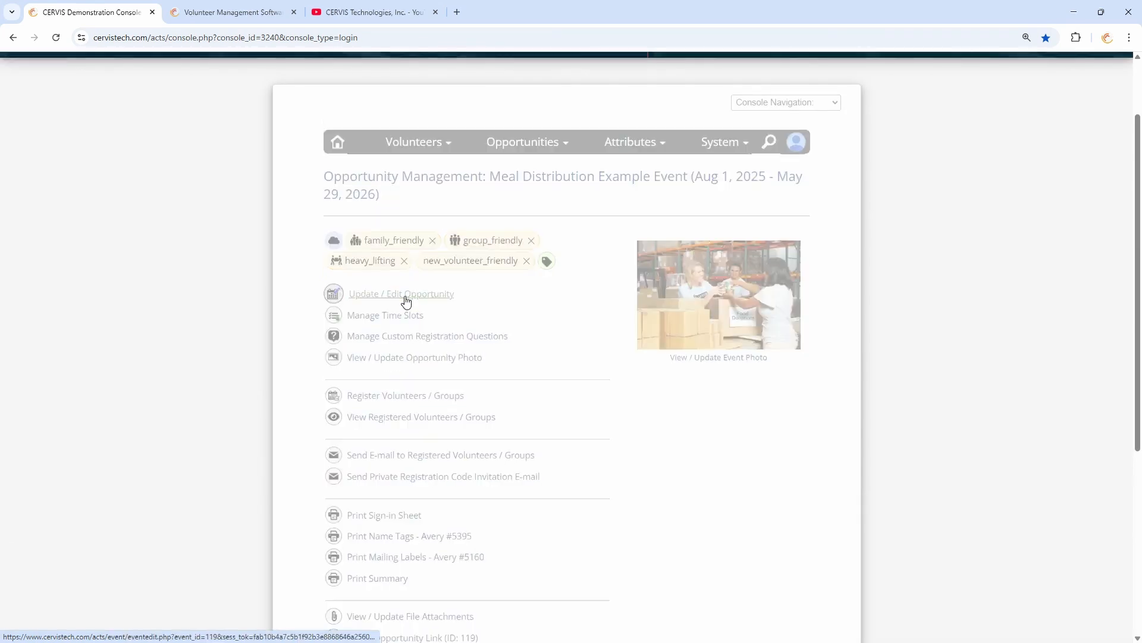
pyautogui.scroll(-15, 483, 425)
pyautogui.click(521, 268)
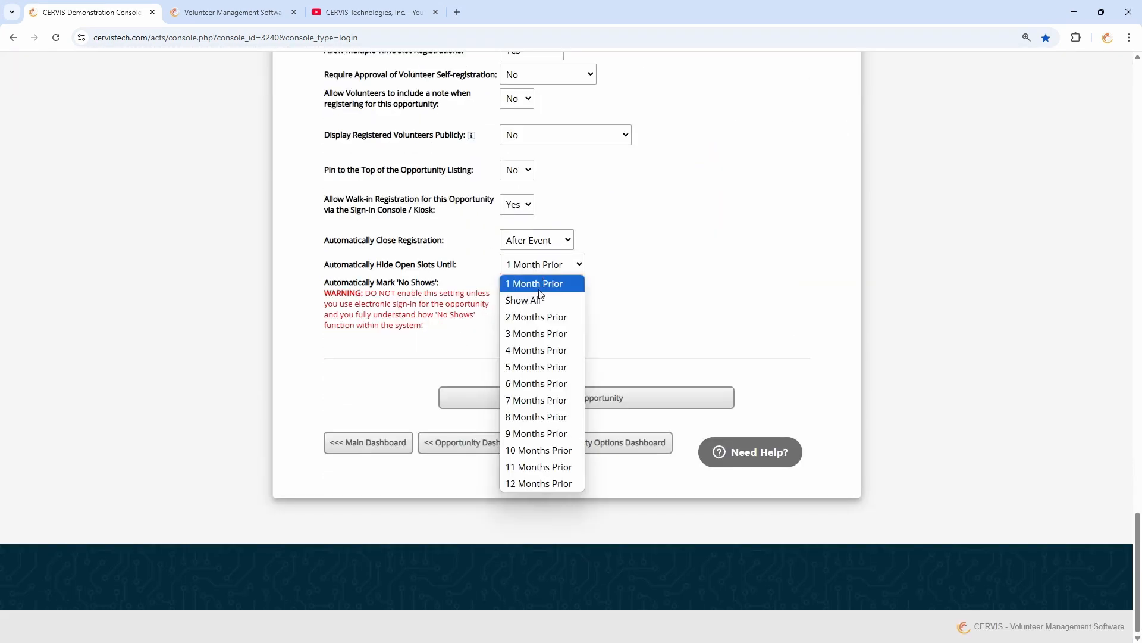
pyautogui.click(527, 298)
pyautogui.click(582, 398)
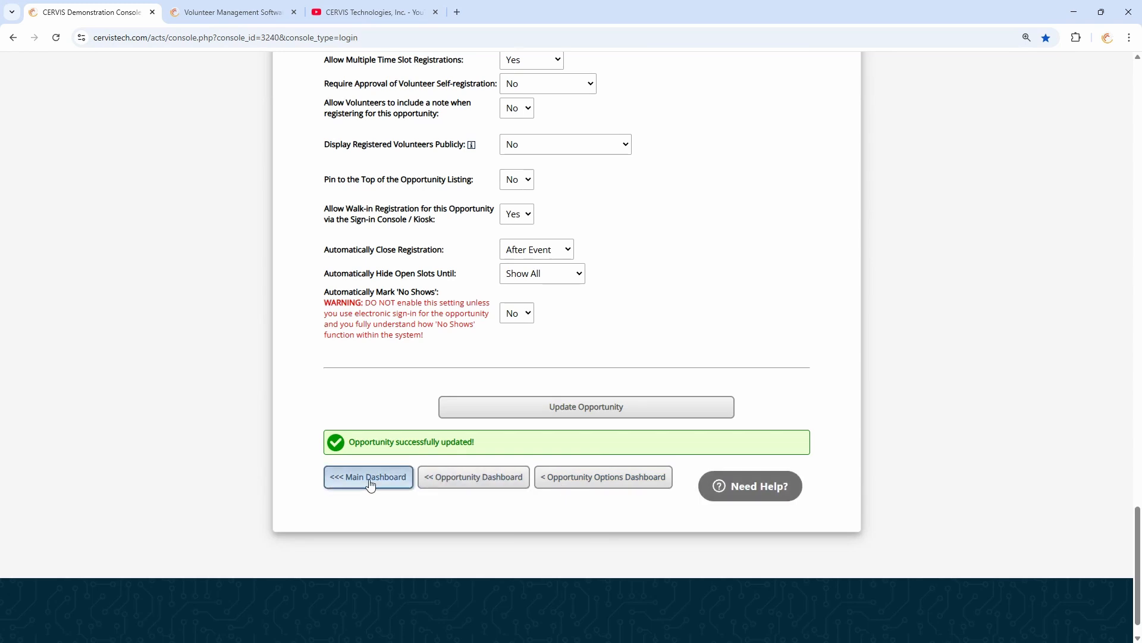
# Return to Reservation Management and copy the short reservation code link of the cbank reservation.
pyautogui.click(372, 476)
pyautogui.click(664, 196)
pyautogui.scroll(-4, 665, 198)
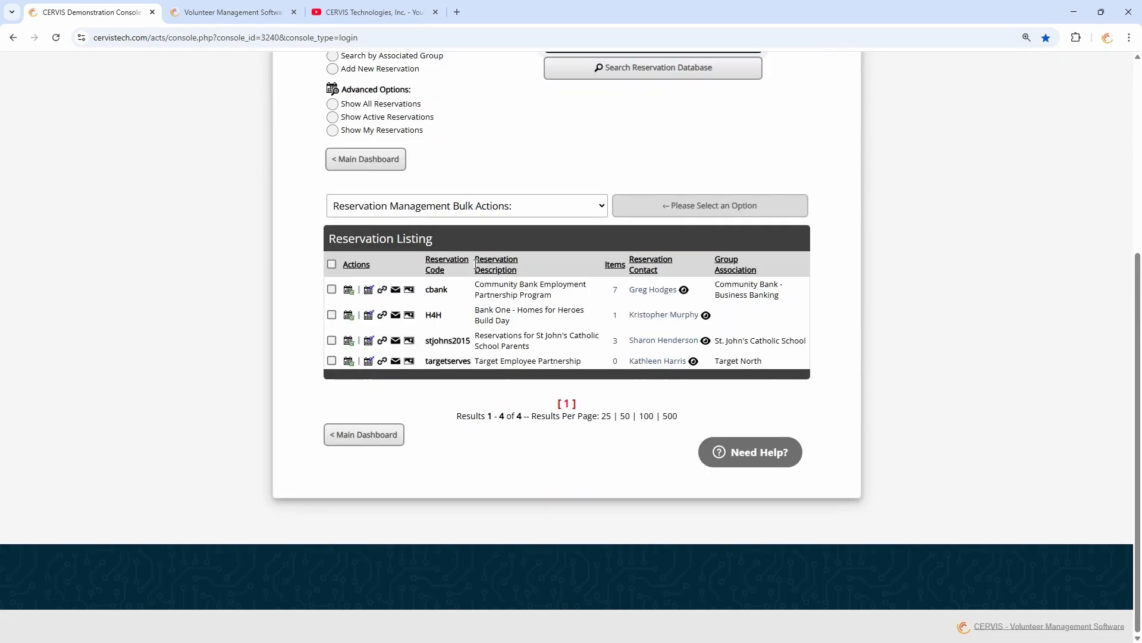
pyautogui.click(382, 290)
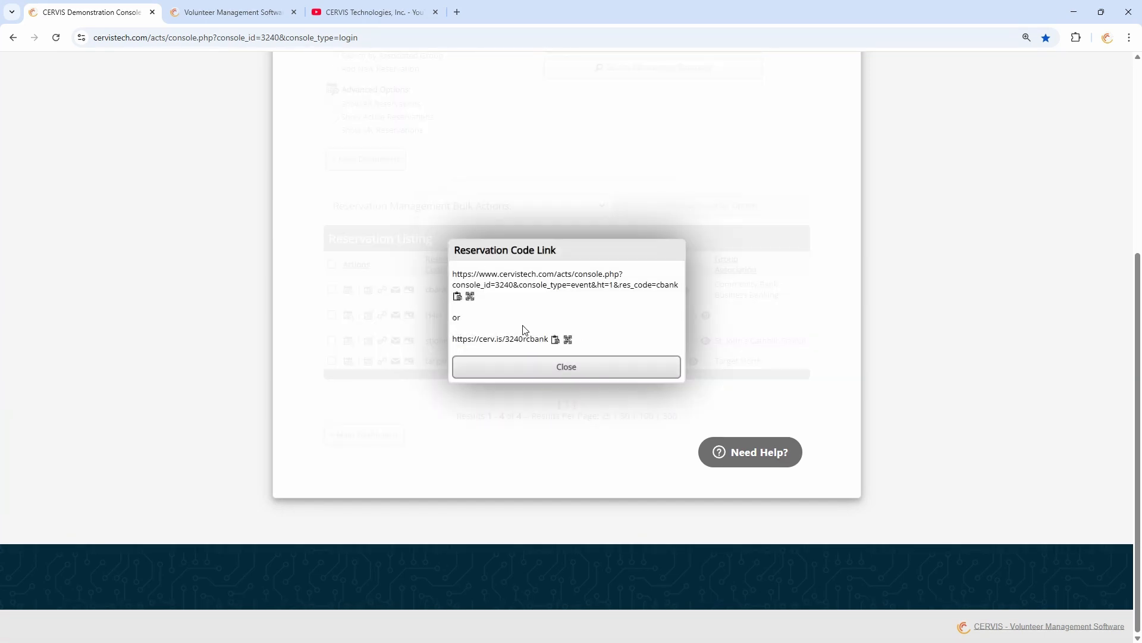
pyautogui.click(555, 339)
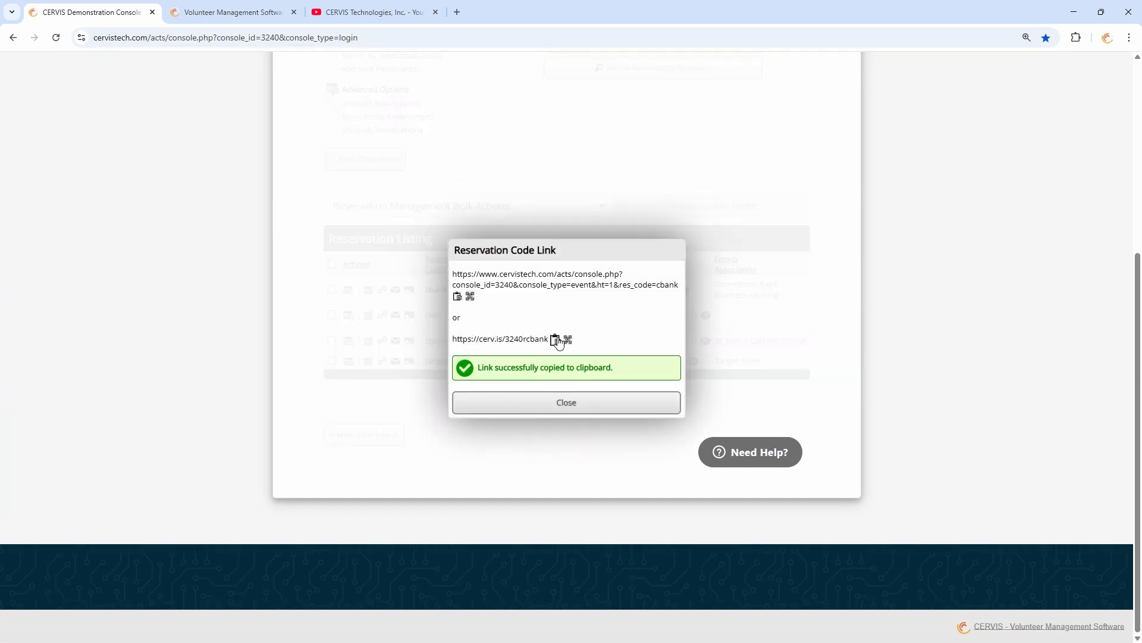
# Open the copied reservation link in a new incognito window and show the reserved events.
pyautogui.hotkey('ctrl', 'shift', 'n')
pyautogui.hotkey('ctrl', 'v')
pyautogui.press('Return')
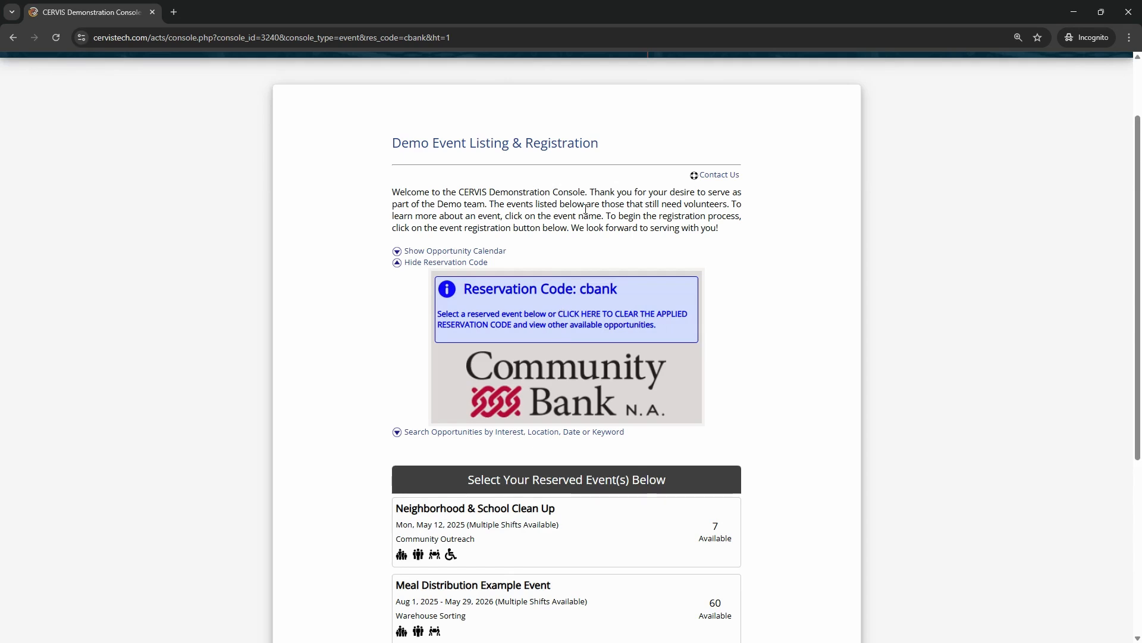
pyautogui.scroll(-3, 315, 317)
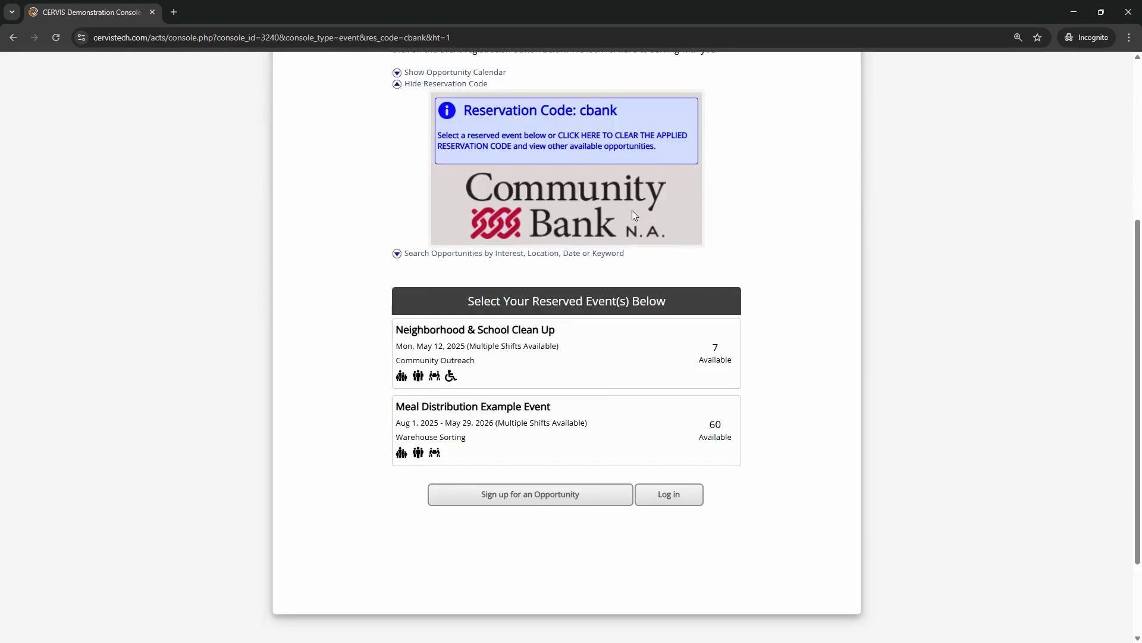
# Open the Meal Distribution Example Event from the reserved events and examine its reserved slots.
pyautogui.click(631, 369)
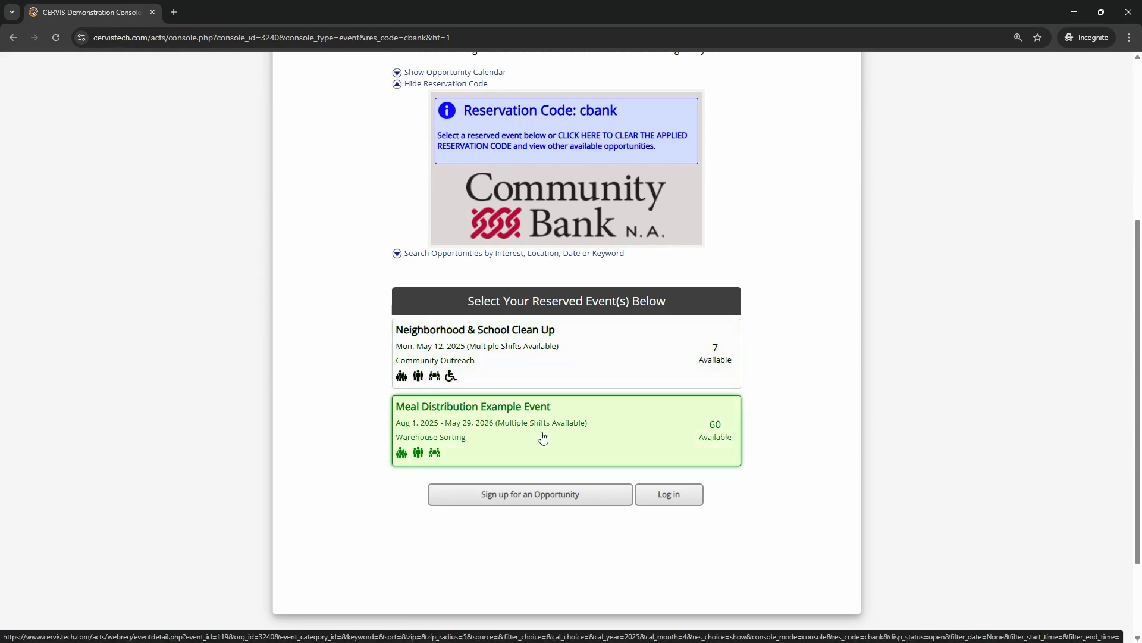
pyautogui.click(515, 426)
pyautogui.scroll(-10, 670, 418)
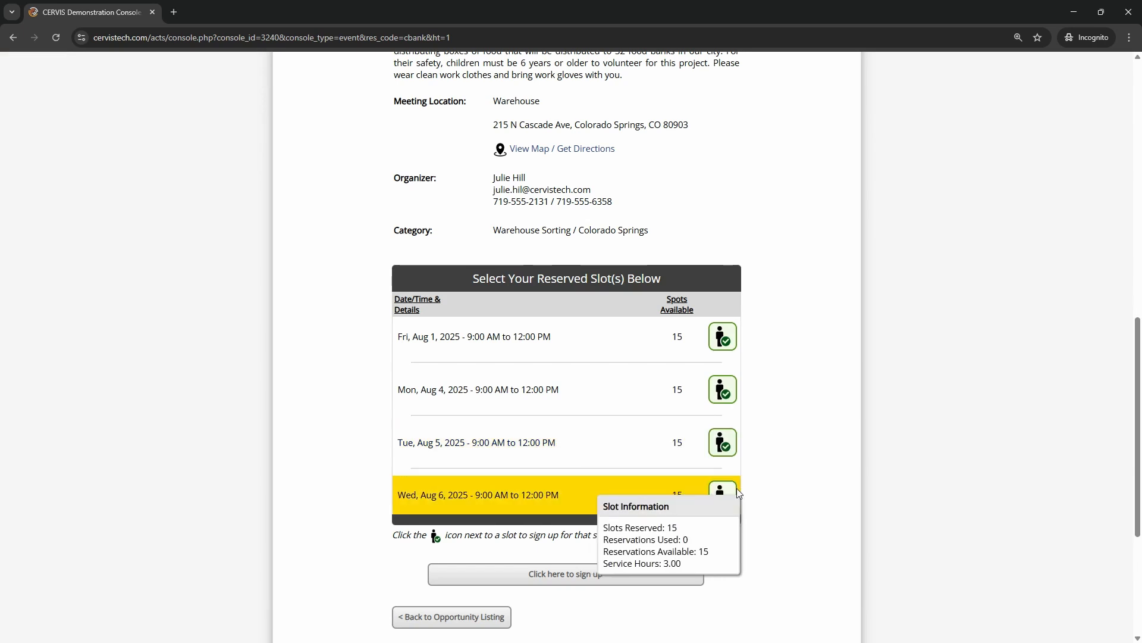
pyautogui.moveTo(478, 438)
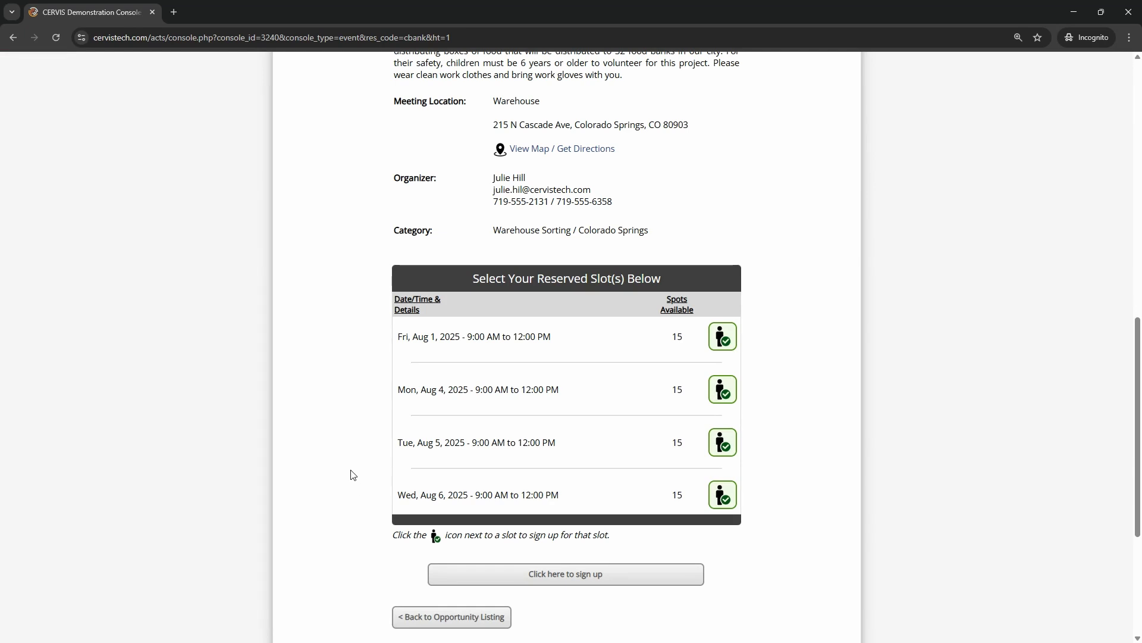
# Close the incognito window and open the Meal Distribution Example Event from the cbank reservation's assignments.
pyautogui.click(1129, 12)
pyautogui.click(568, 414)
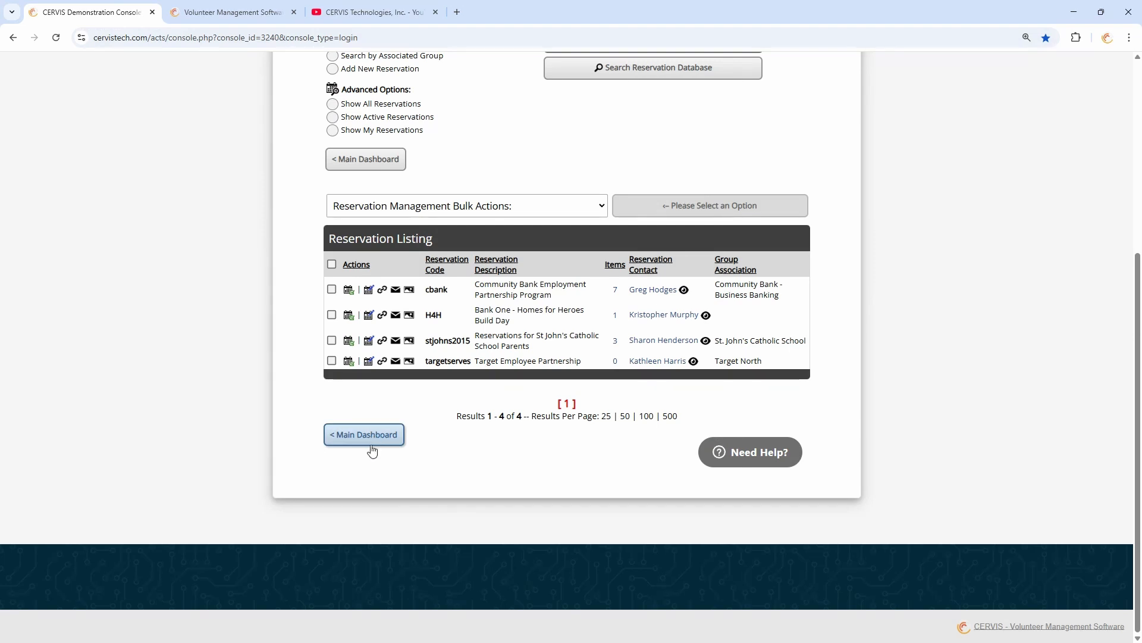
pyautogui.click(347, 290)
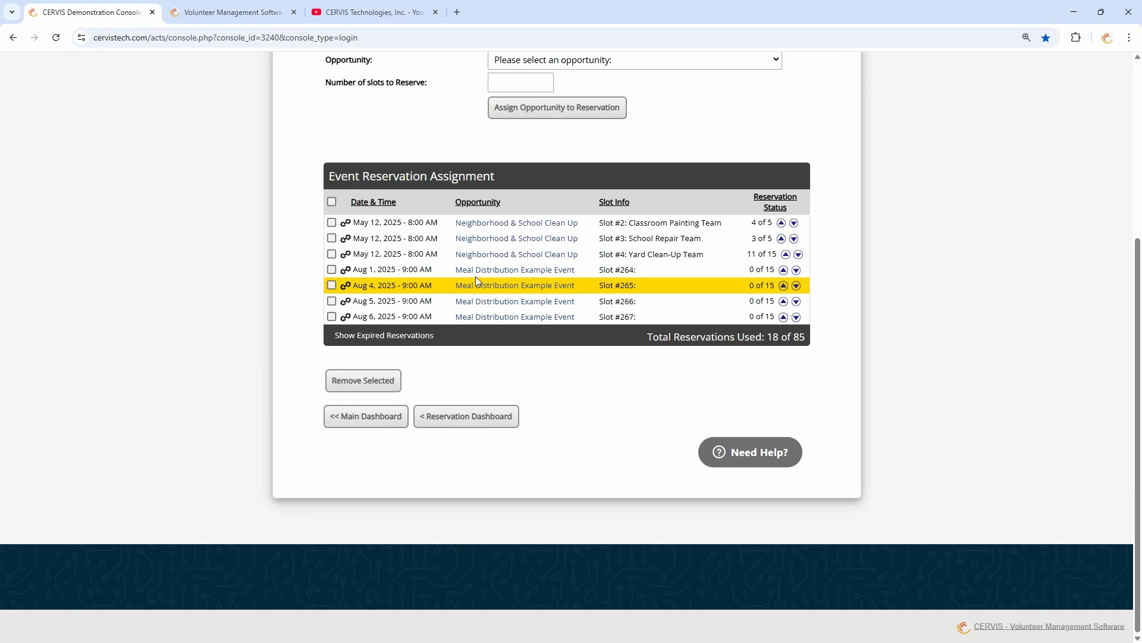
pyautogui.click(511, 271)
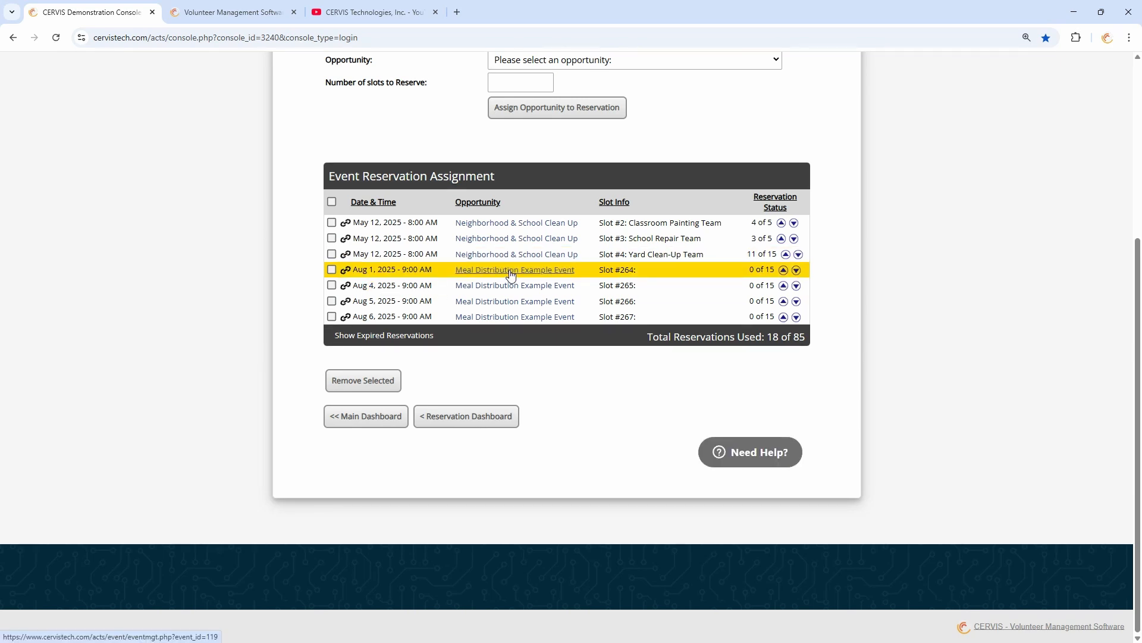
# Show the Meal Distribution Example Event's registered volunteers and groups, and examine the unused cbank reservations in its morning slots.
pyautogui.scroll(-3, 512, 280)
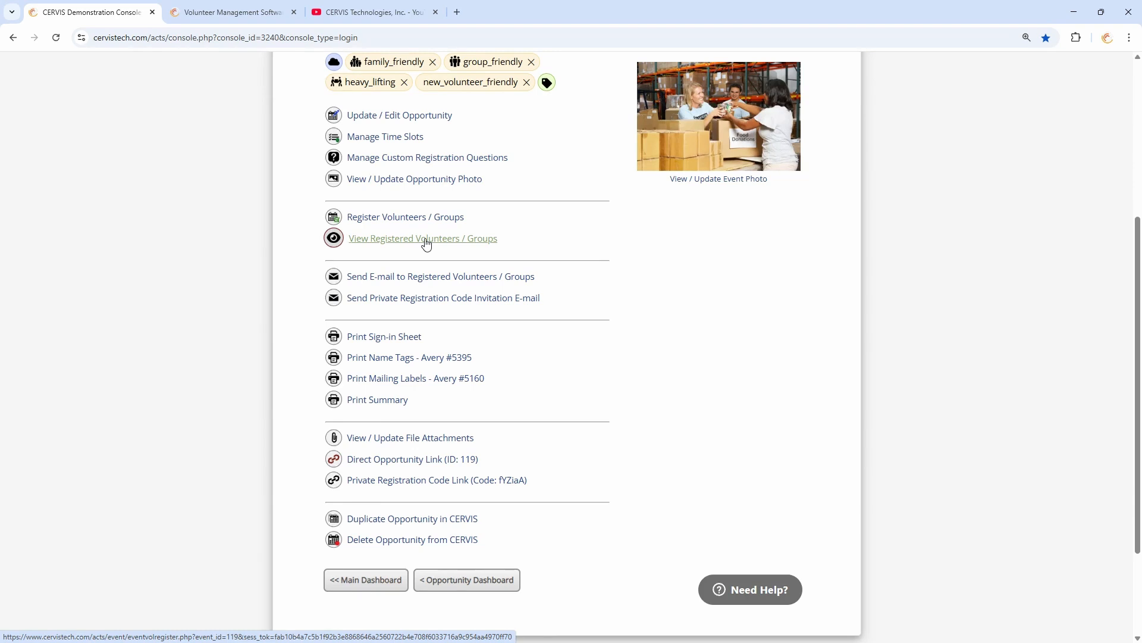
pyautogui.click(426, 240)
pyautogui.scroll(-5, 432, 280)
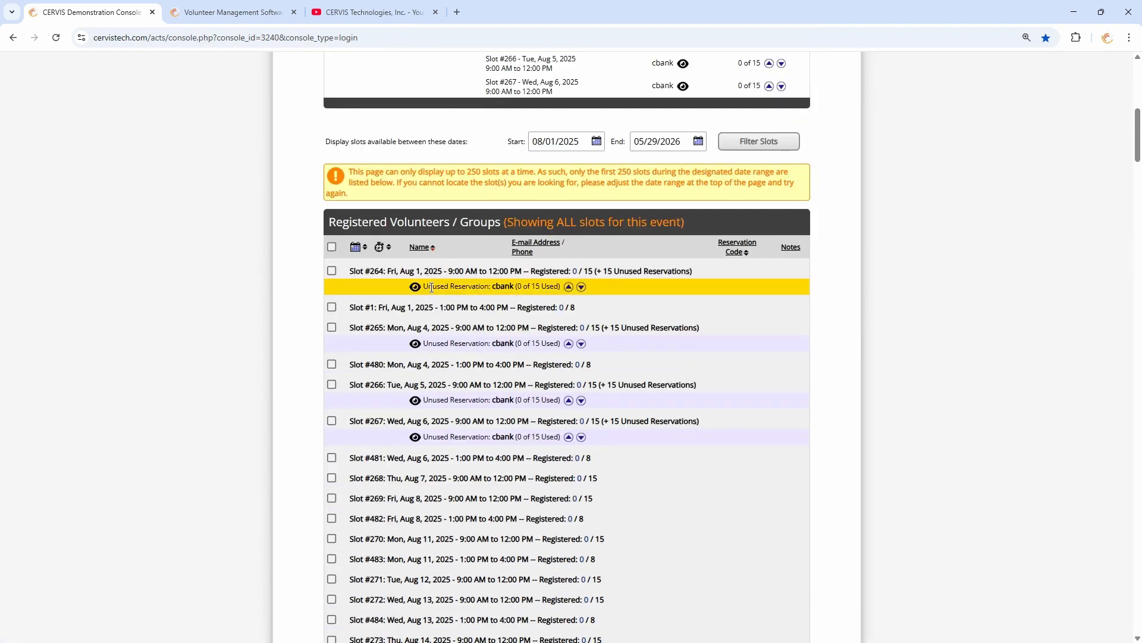
pyautogui.moveTo(429, 271); pyautogui.dragTo(505, 268)
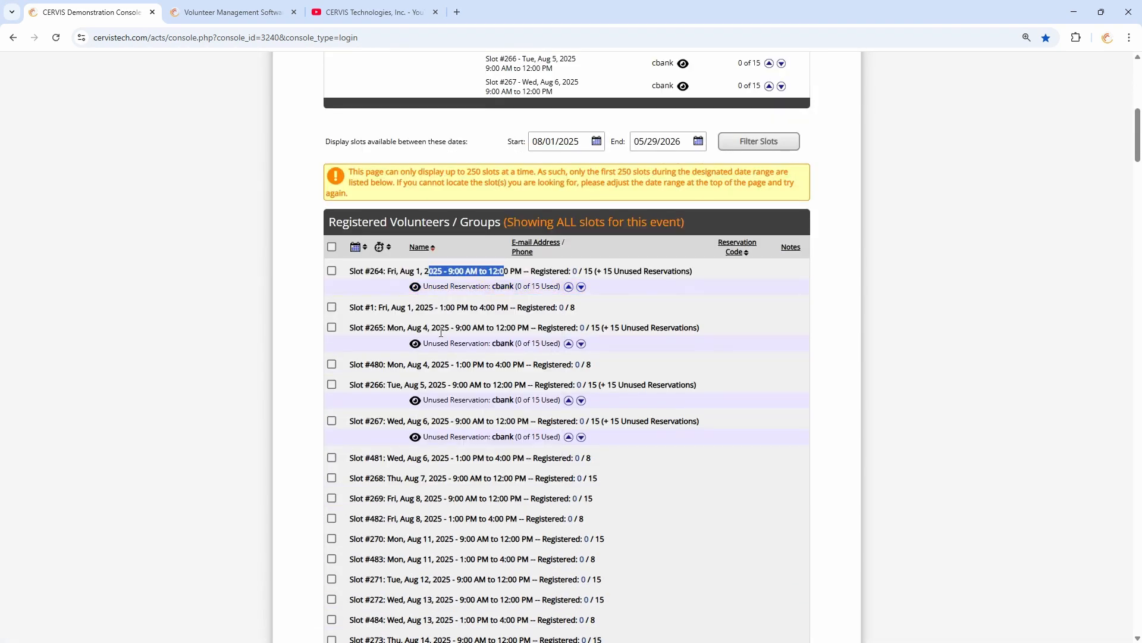
pyautogui.moveTo(437, 328); pyautogui.dragTo(509, 328)
pyautogui.click(470, 330)
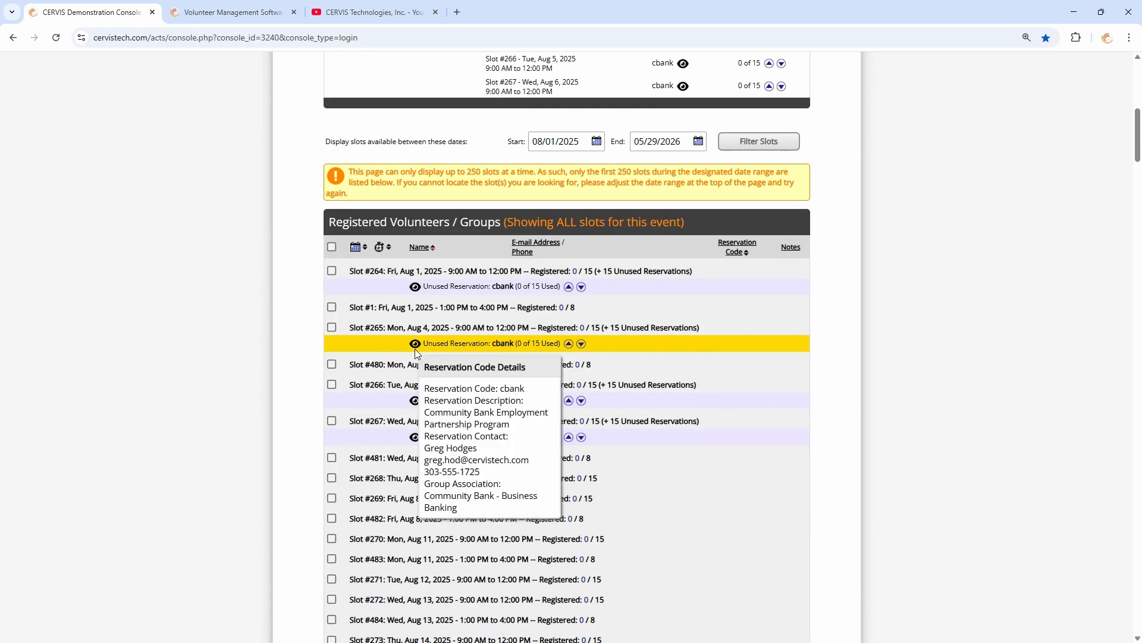
pyautogui.moveTo(455, 327); pyautogui.dragTo(491, 327)
pyautogui.moveTo(465, 269); pyautogui.dragTo(499, 268)
pyautogui.click(491, 269)
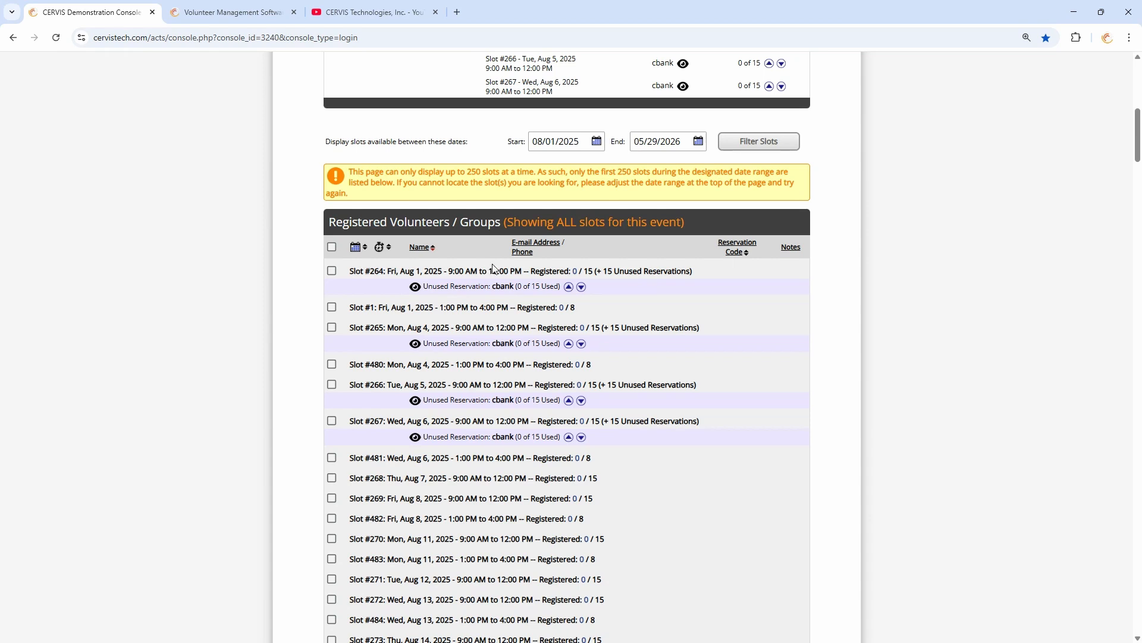
pyautogui.moveTo(438, 270); pyautogui.dragTo(507, 270)
pyautogui.click(506, 271)
pyautogui.click(504, 286)
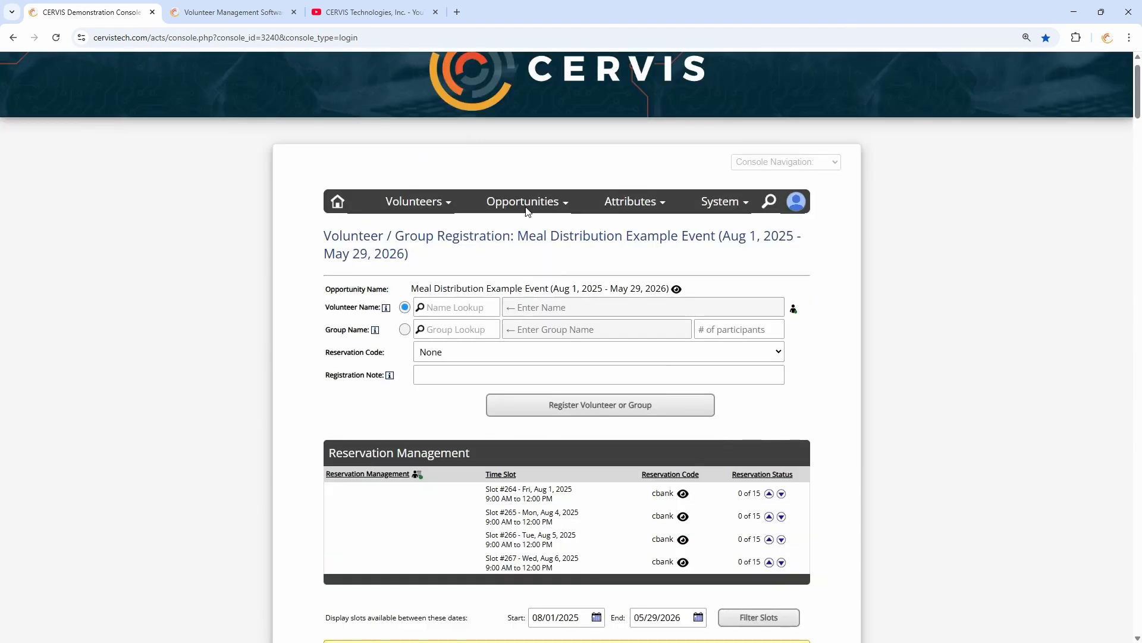
# Find the Sort and Repack opportunity in the opportunity listing and show its volunteer and group registrations.
pyautogui.click(526, 202)
pyautogui.click(510, 250)
pyautogui.scroll(-8, 502, 300)
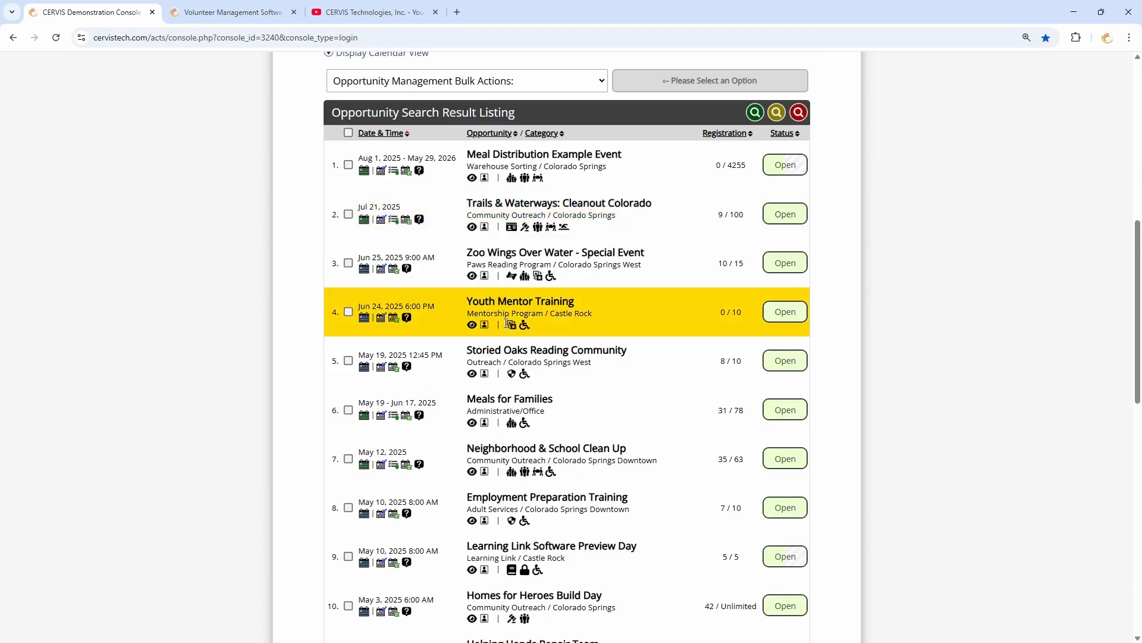
pyautogui.scroll(-7, 506, 323)
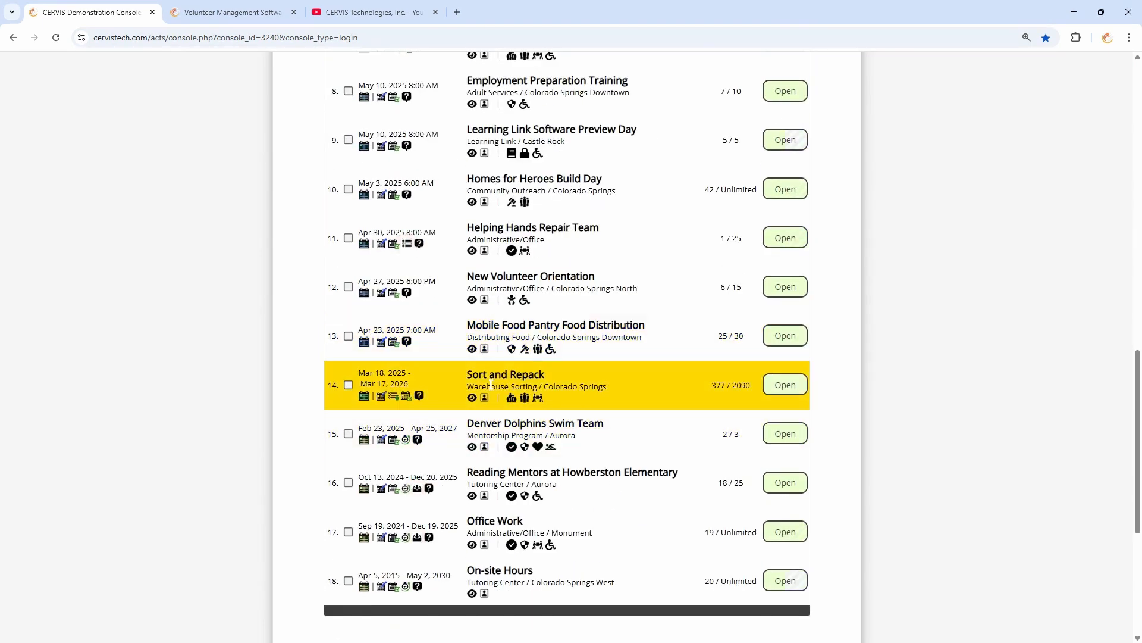
pyautogui.click(405, 397)
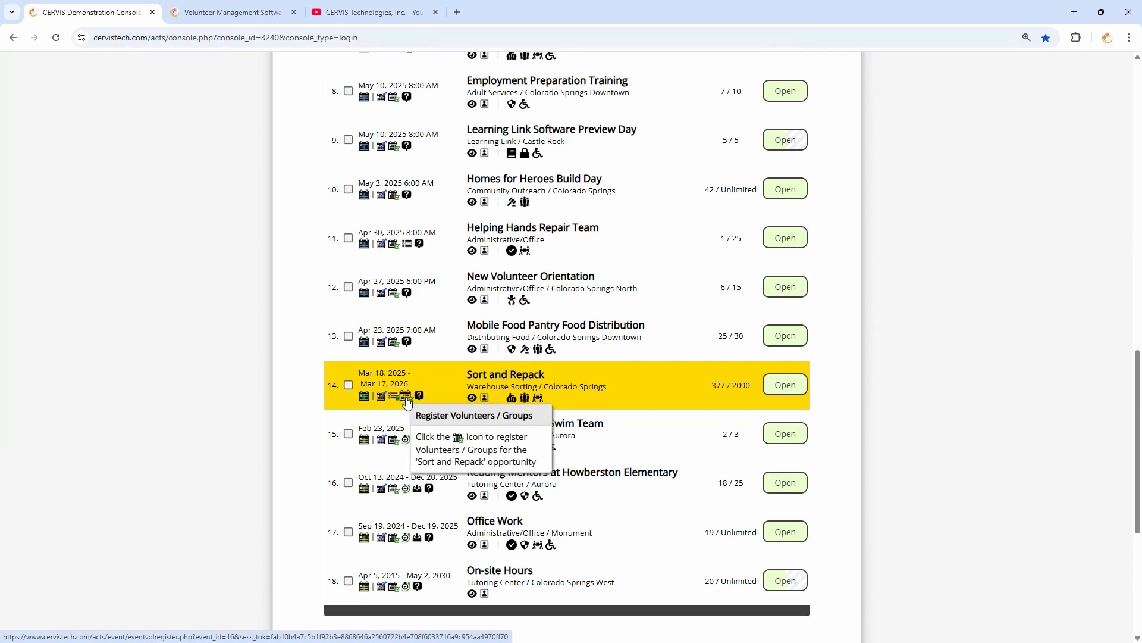
pyautogui.scroll(7, 406, 381)
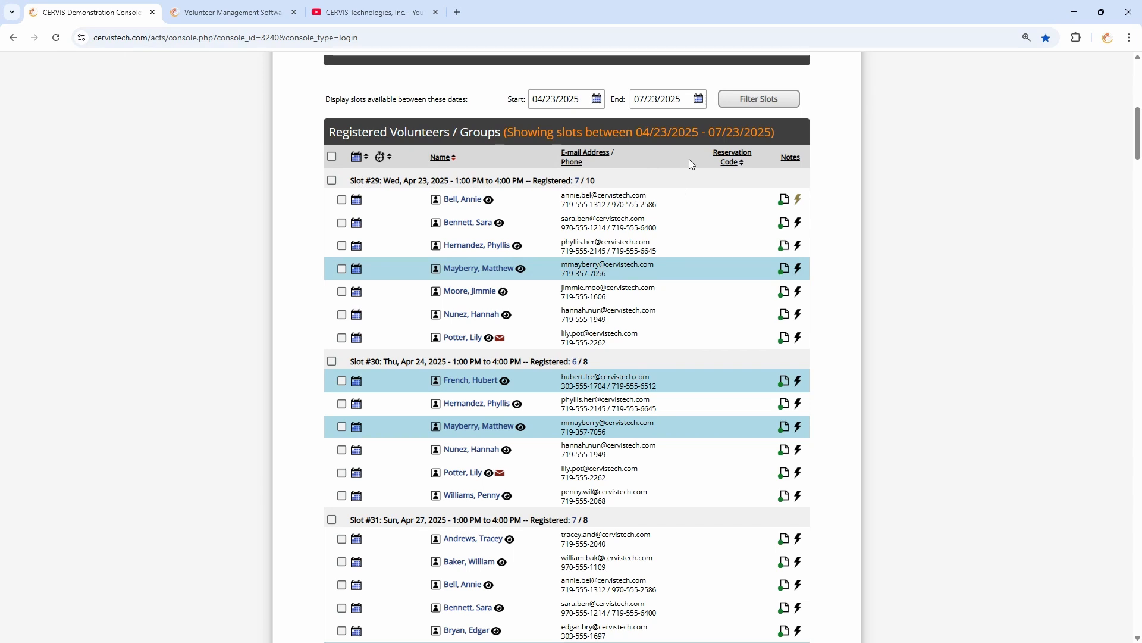
pyautogui.scroll(4, 691, 171)
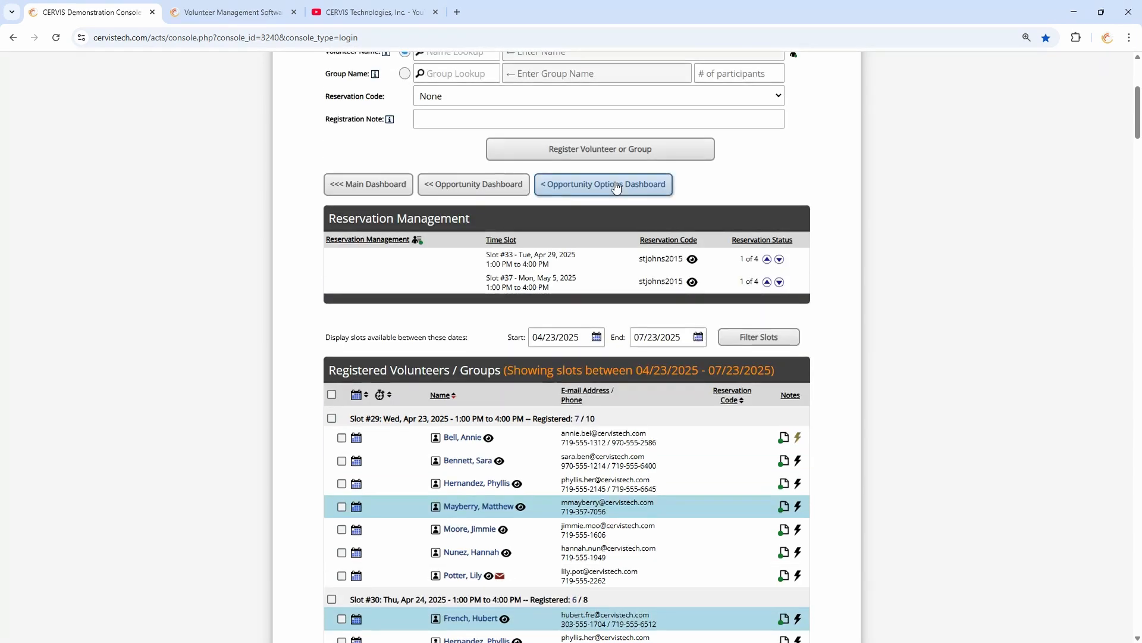
# Open the Sort and Repack opportunity for editing and expand its Additional Organizer Options.
pyautogui.click(589, 186)
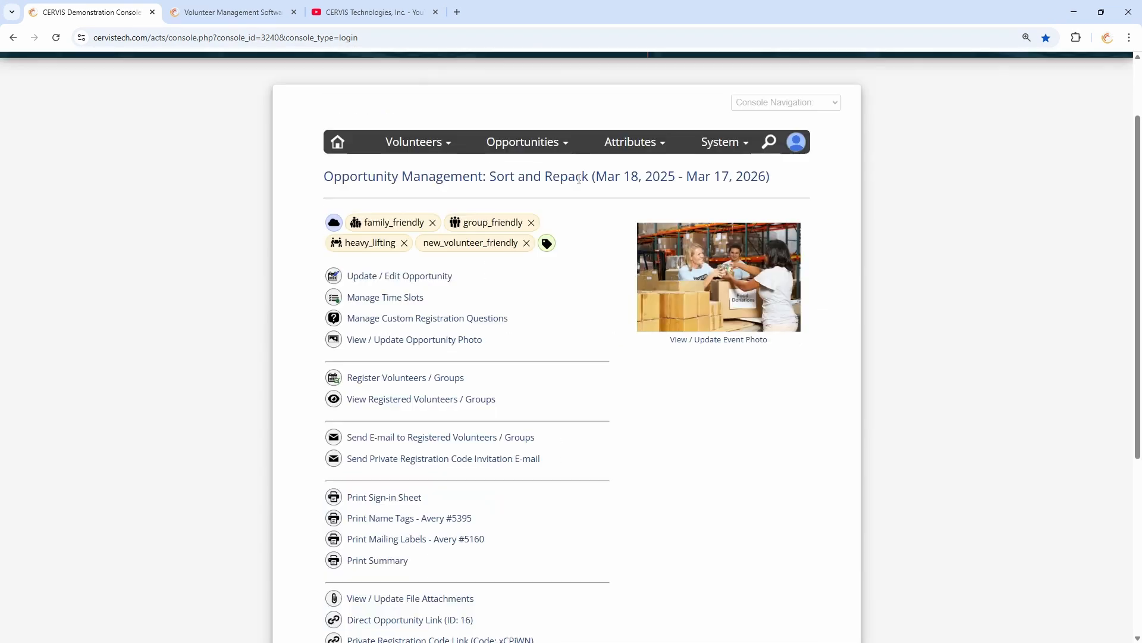
pyautogui.click(405, 277)
pyautogui.scroll(-18, 406, 282)
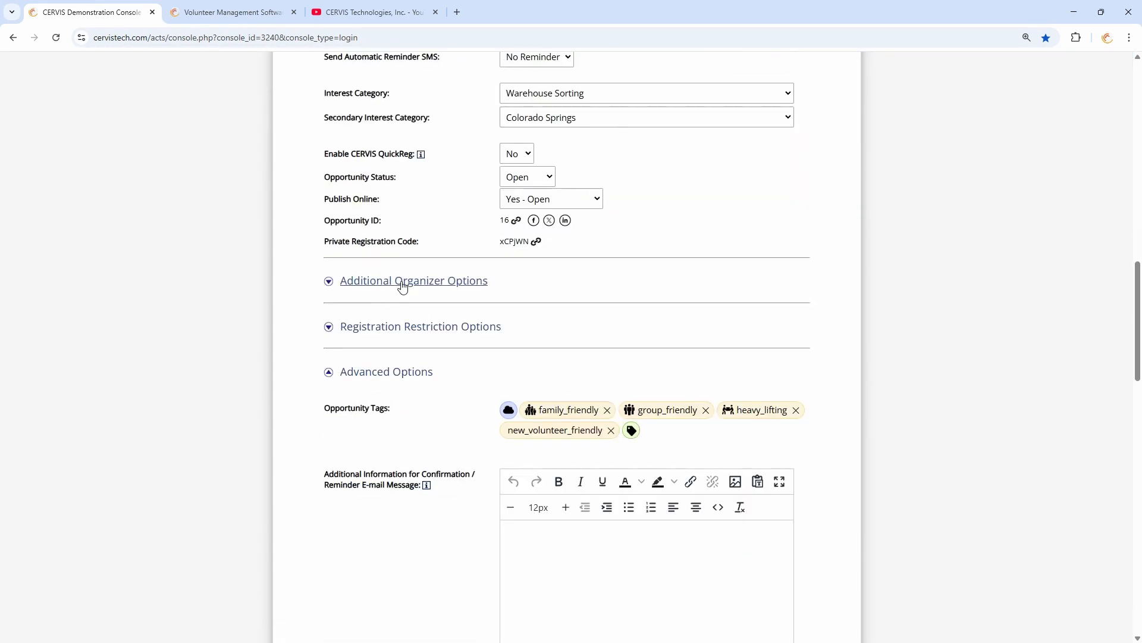
pyautogui.click(400, 284)
pyautogui.scroll(-2, 386, 446)
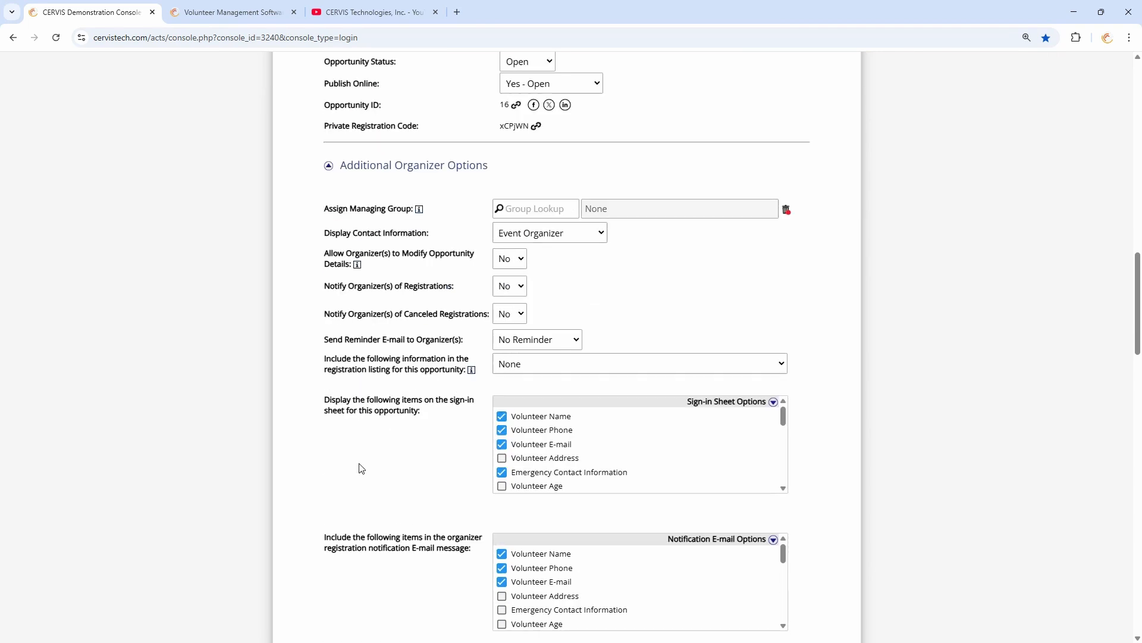
pyautogui.moveTo(331, 358); pyautogui.dragTo(468, 367)
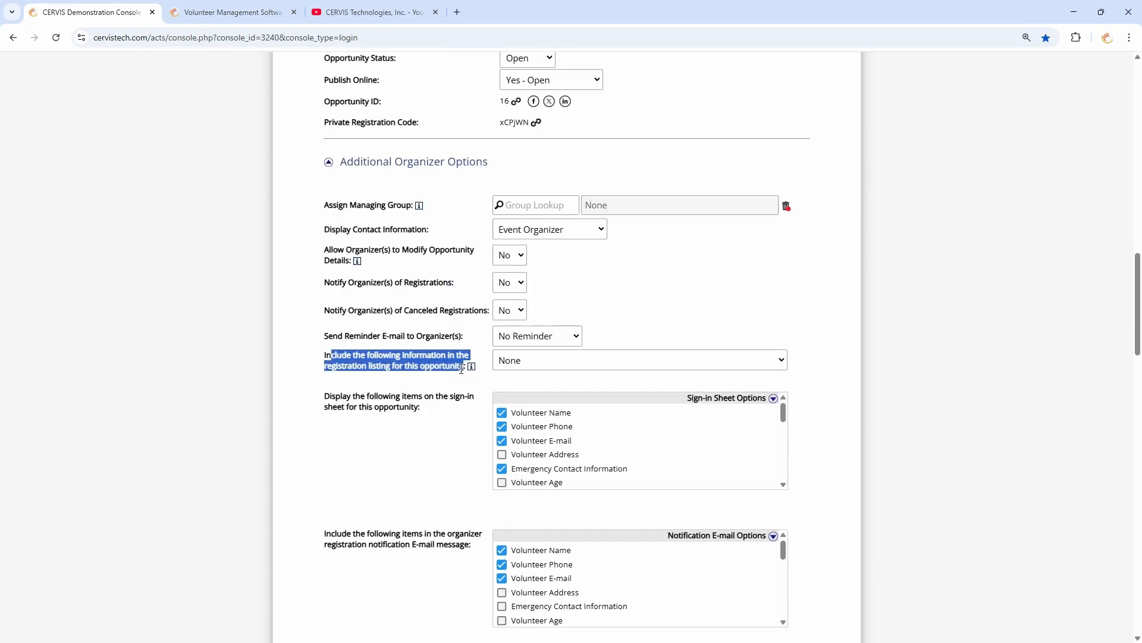
pyautogui.click(453, 377)
pyautogui.scroll(-2, 451, 371)
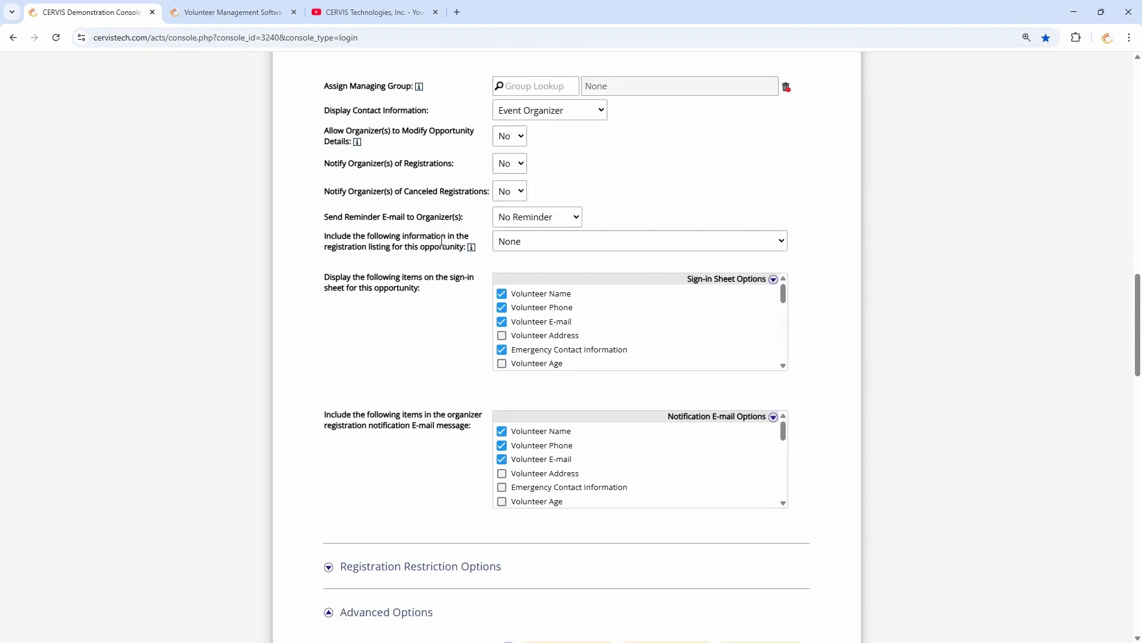
# Include Age in the registration listing for Sort and Repack, and update the opportunity.
pyautogui.click(562, 243)
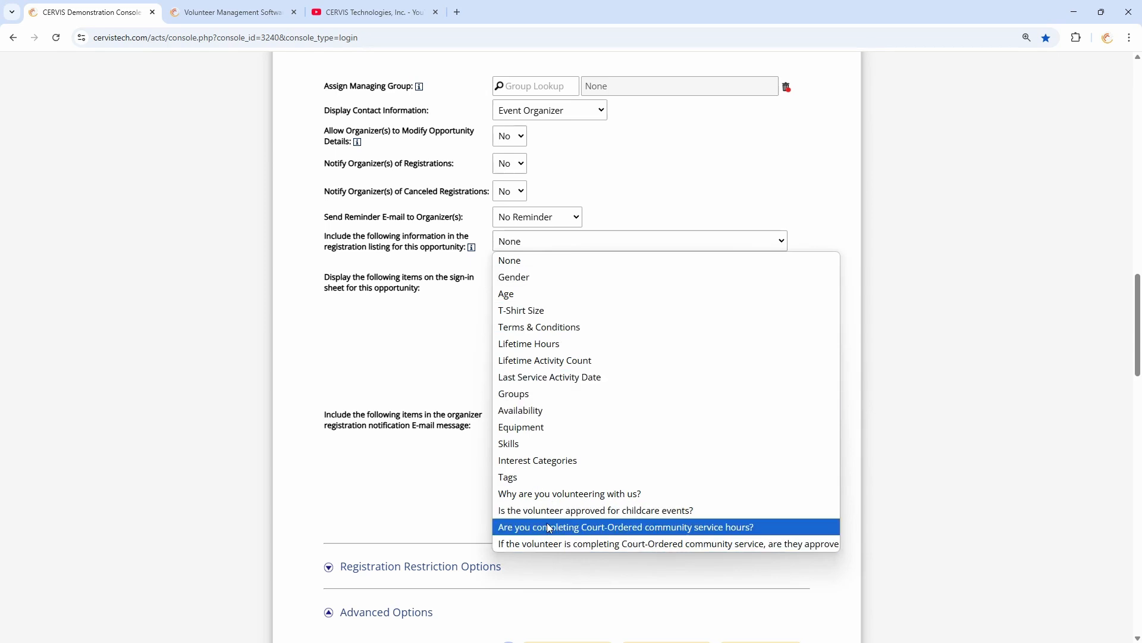
pyautogui.click(525, 294)
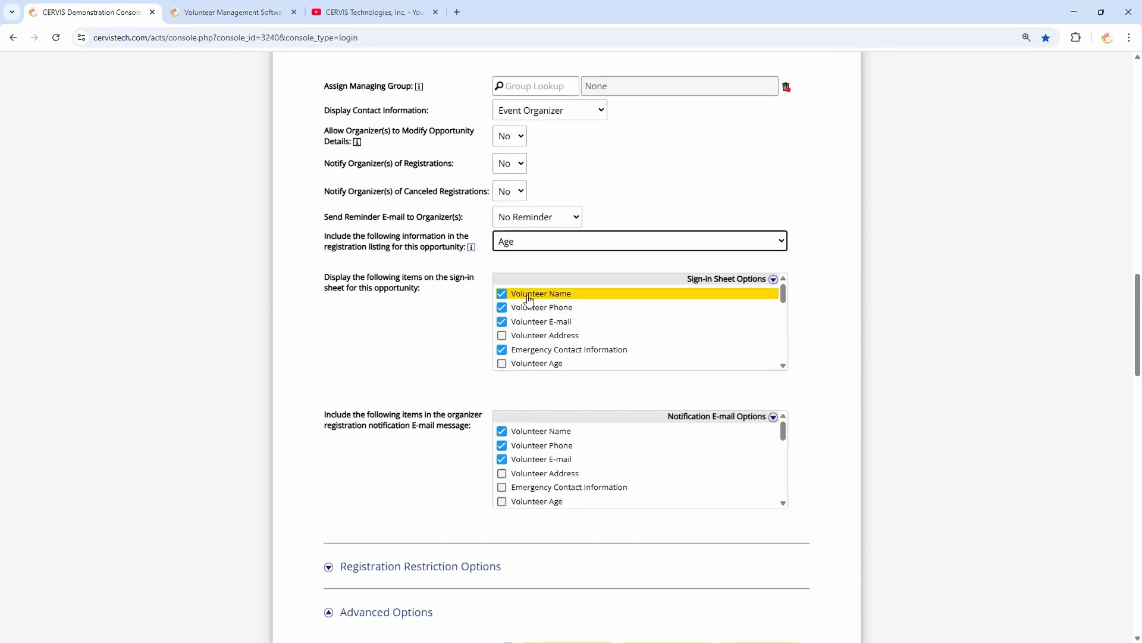
pyautogui.scroll(10, 515, 285)
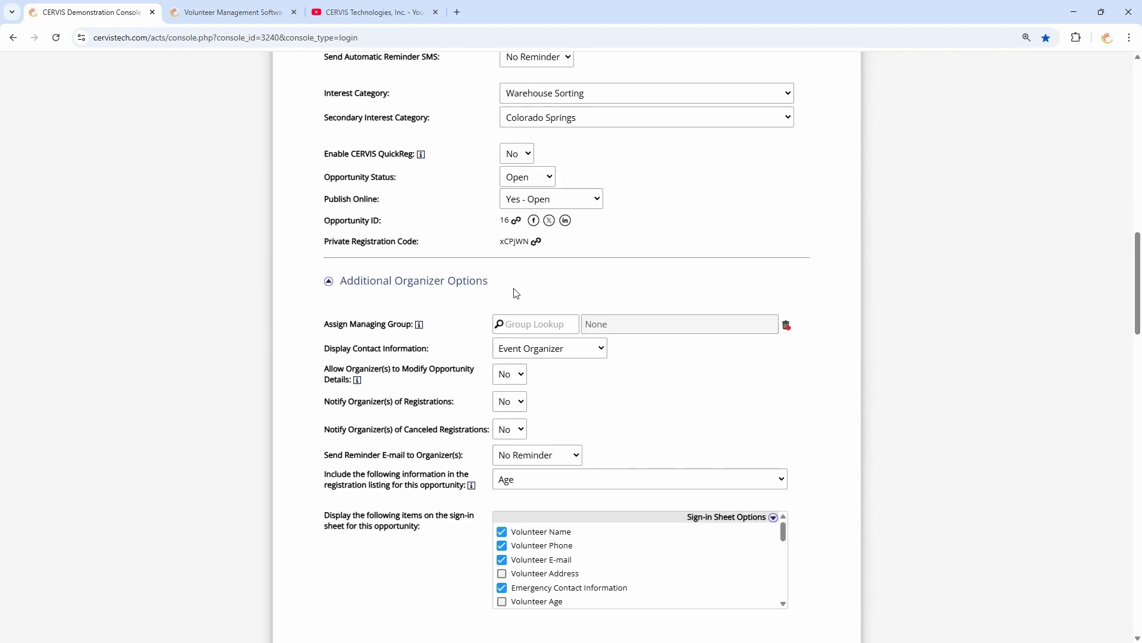
pyautogui.scroll(8, 515, 284)
pyautogui.click(572, 403)
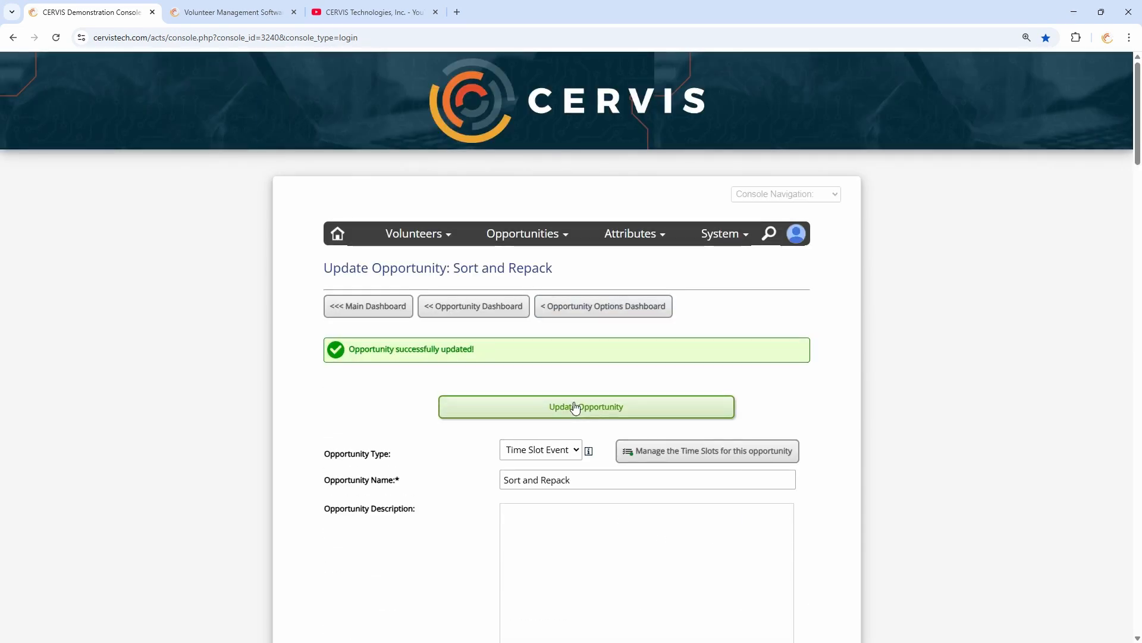
# Return to the Sort and Repack registrations and examine the Age column for the registered volunteers.
pyautogui.click(565, 309)
pyautogui.scroll(-4, 527, 393)
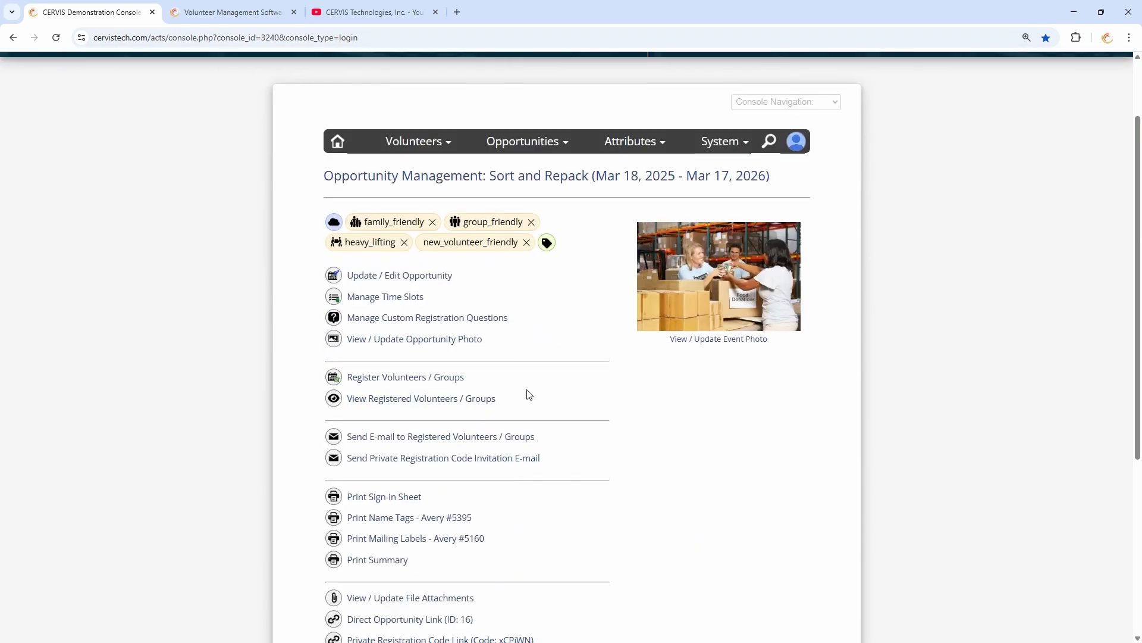
pyautogui.click(416, 280)
pyautogui.scroll(-5, 430, 295)
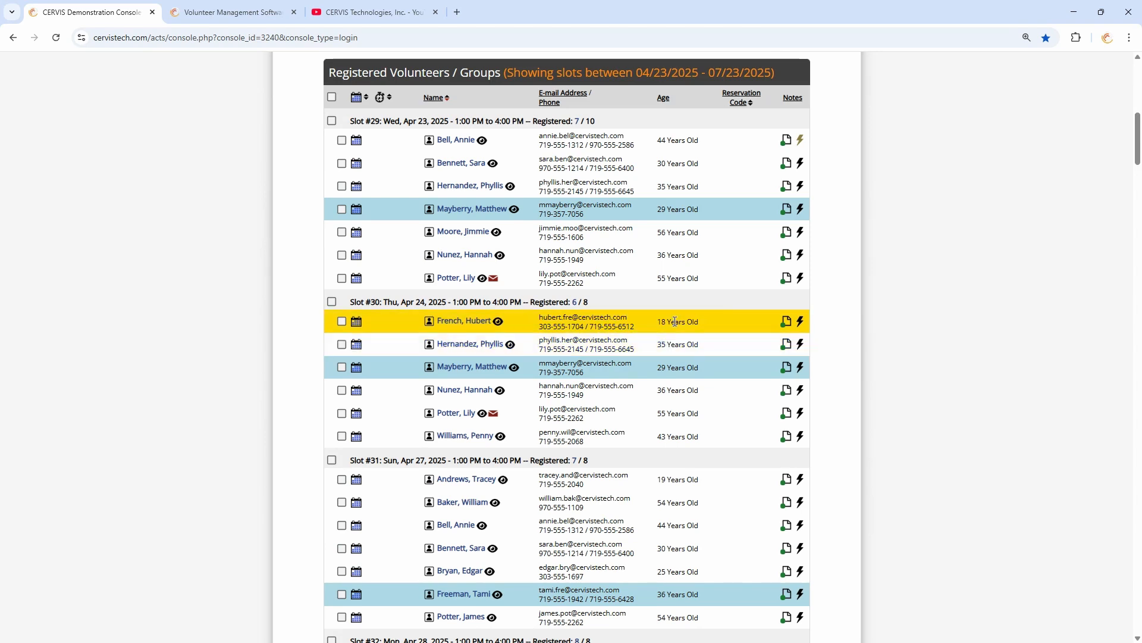
pyautogui.scroll(-4, 693, 410)
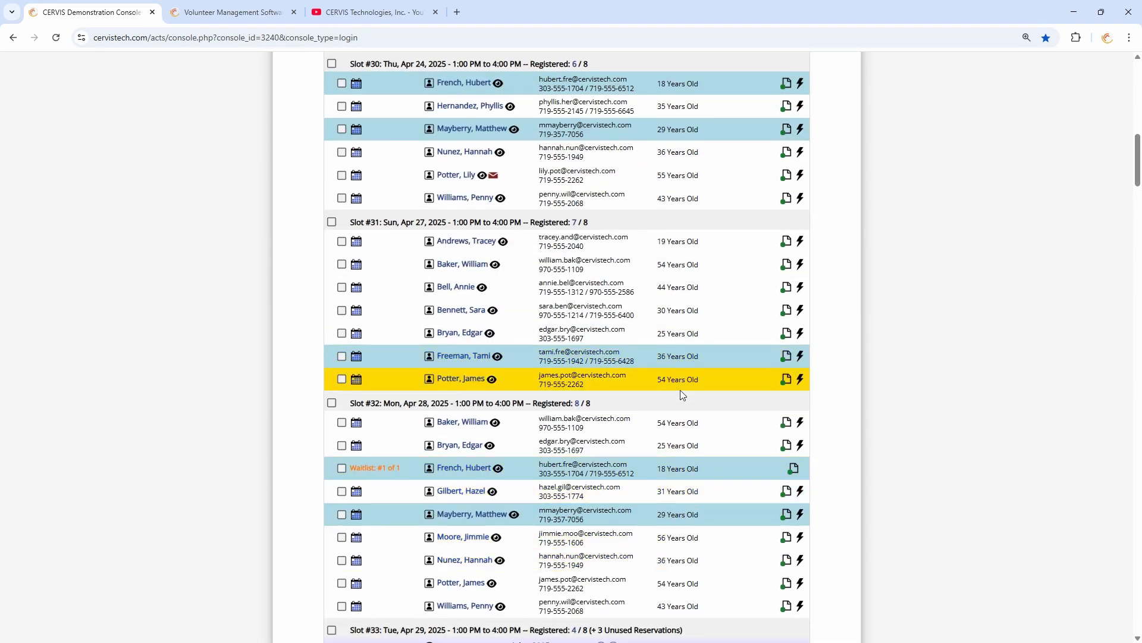
pyautogui.scroll(4, 680, 357)
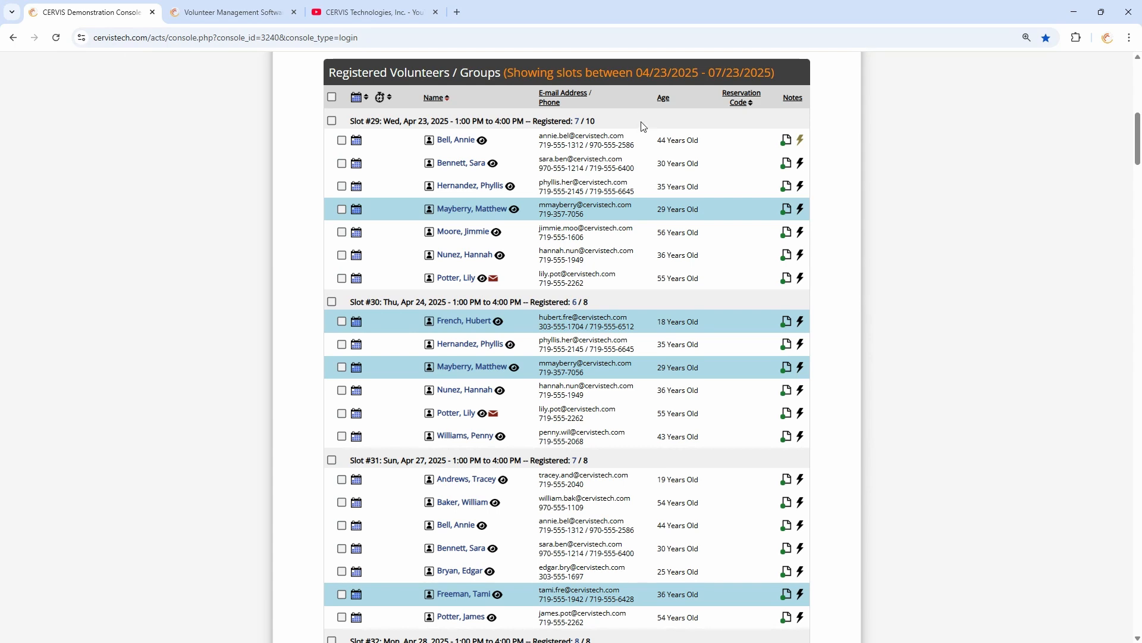
pyautogui.scroll(2, 641, 130)
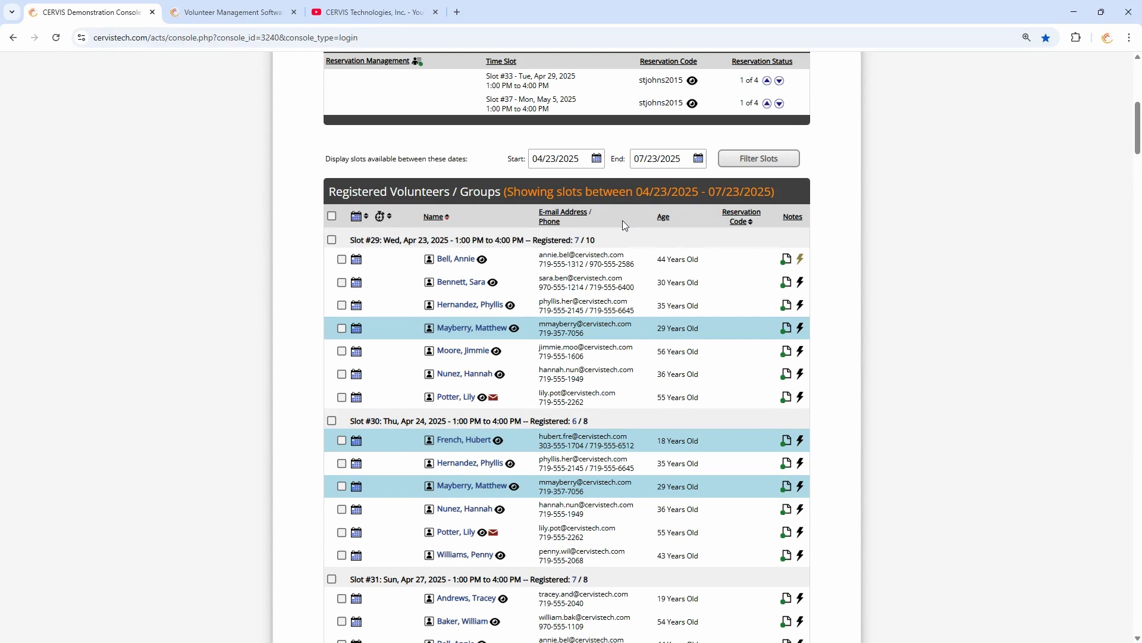
pyautogui.scroll(4, 524, 262)
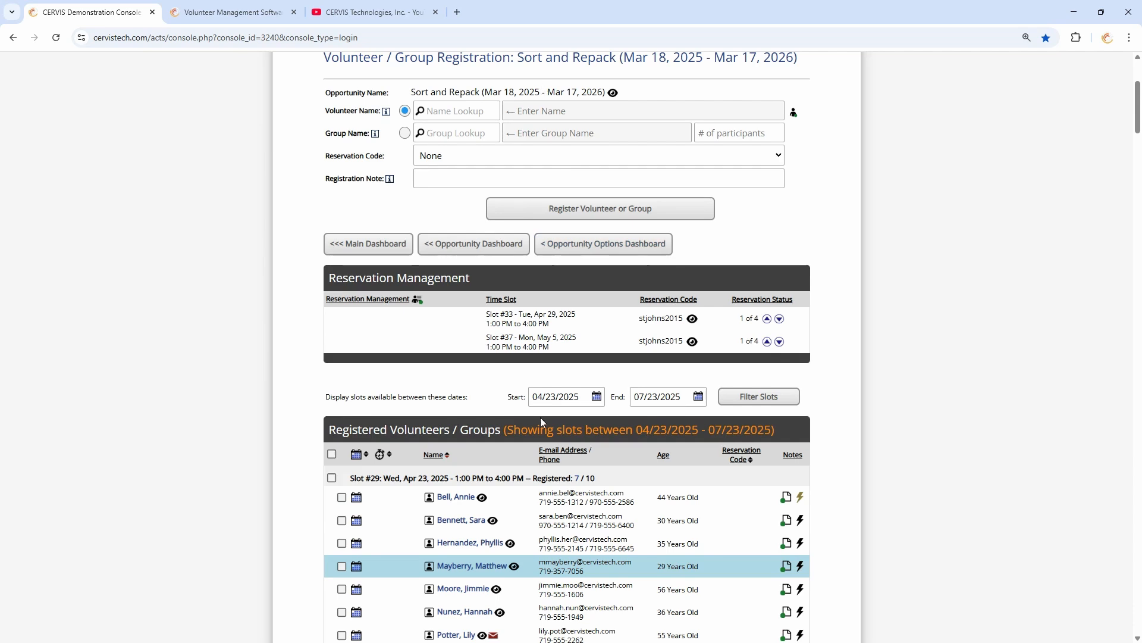
pyautogui.scroll(-5, 483, 390)
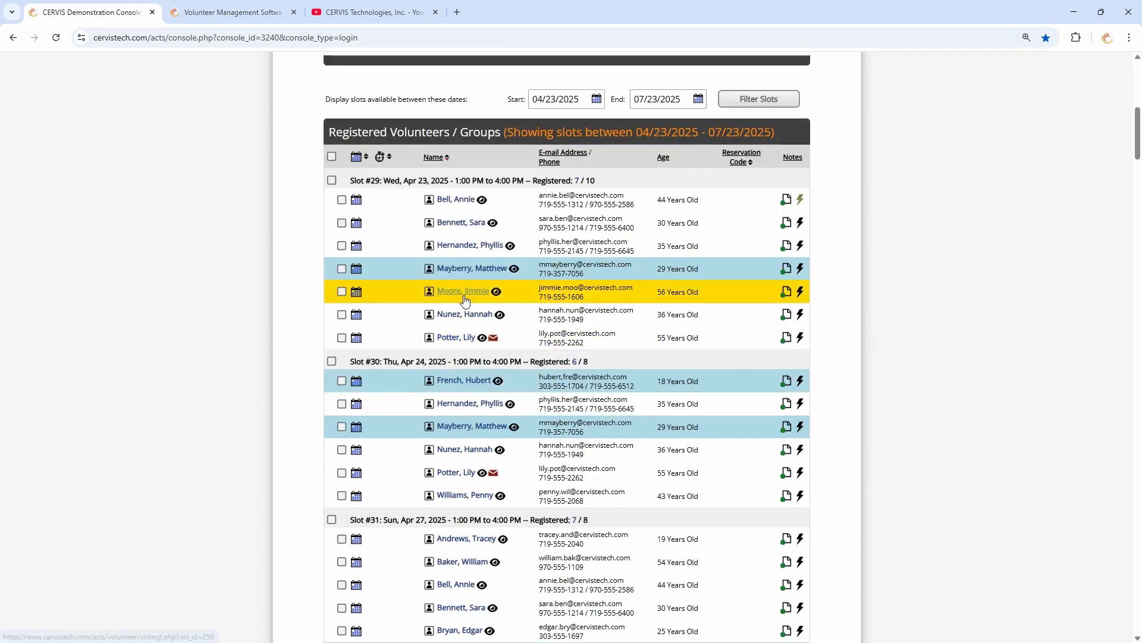
# Try selecting all listed registrations, and those of slots #29 and #30 individually, clearing each selection.
pyautogui.click(332, 156)
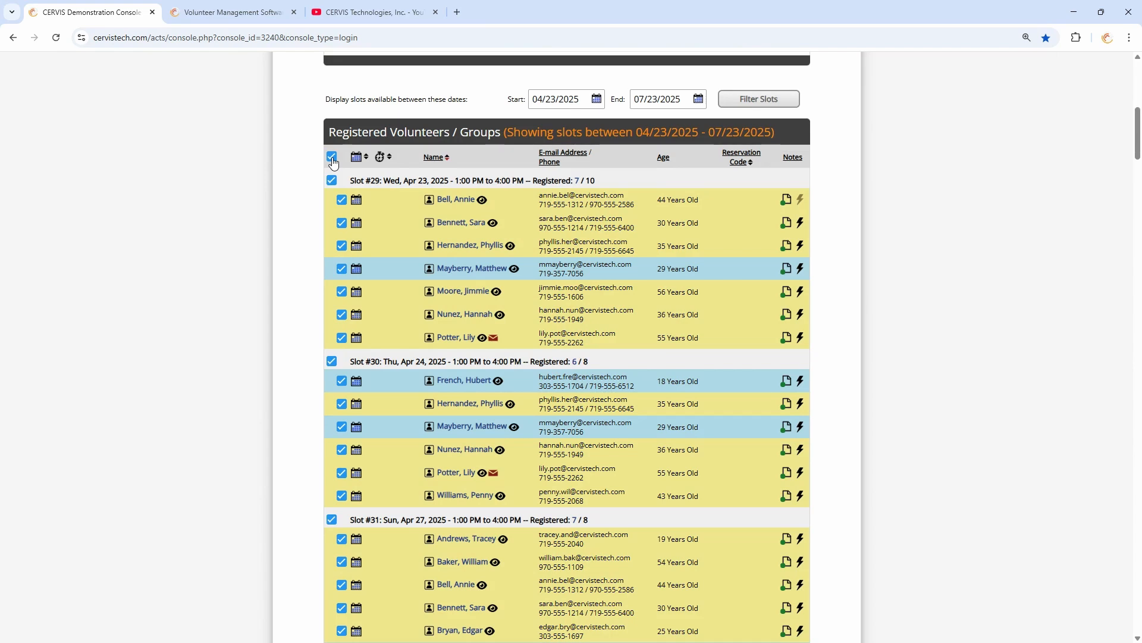
pyautogui.click(331, 156)
pyautogui.click(332, 181)
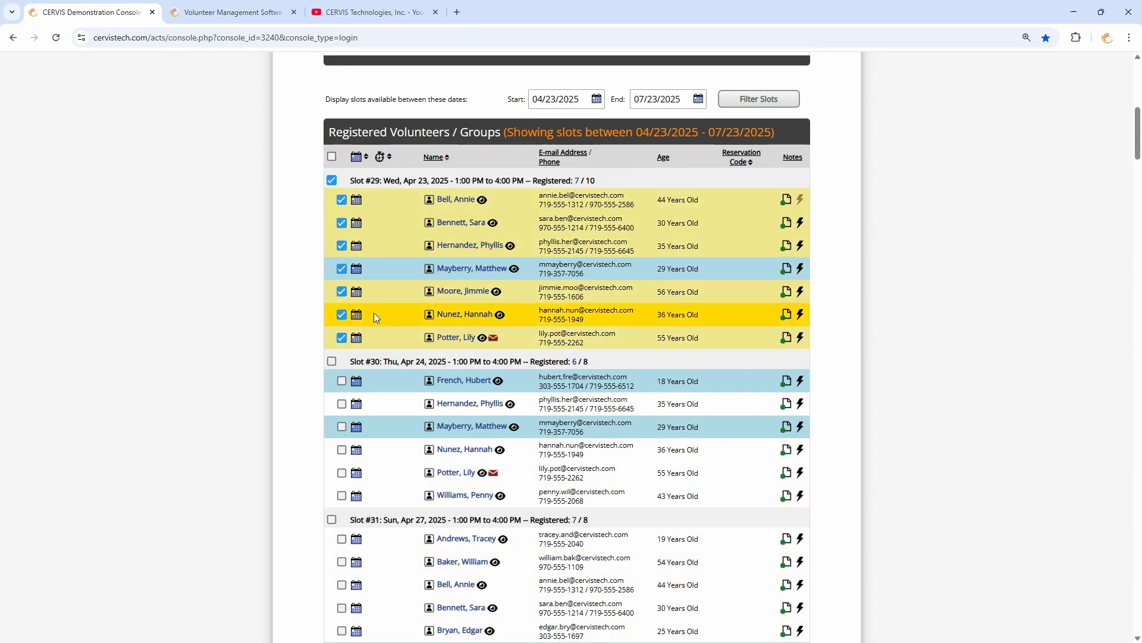
pyautogui.click(332, 362)
pyautogui.click(332, 362)
pyautogui.click(332, 181)
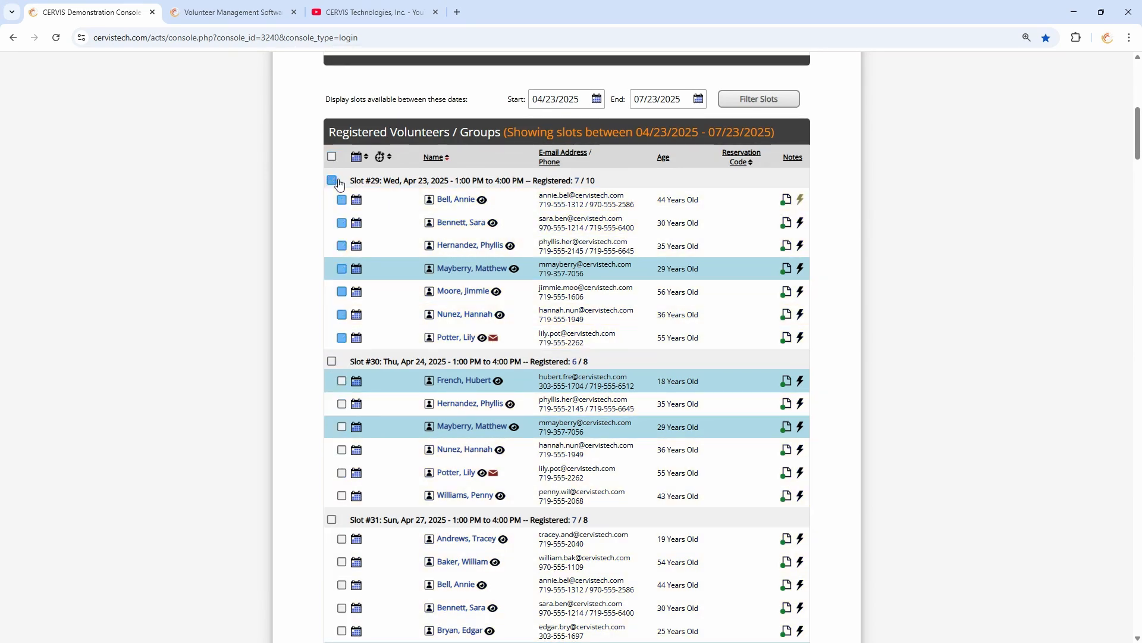
# Filter the Sort and Repack slots to 05/01/2025 through 05/31/2025 and select all listed registrations.
pyautogui.scroll(1, 557, 153)
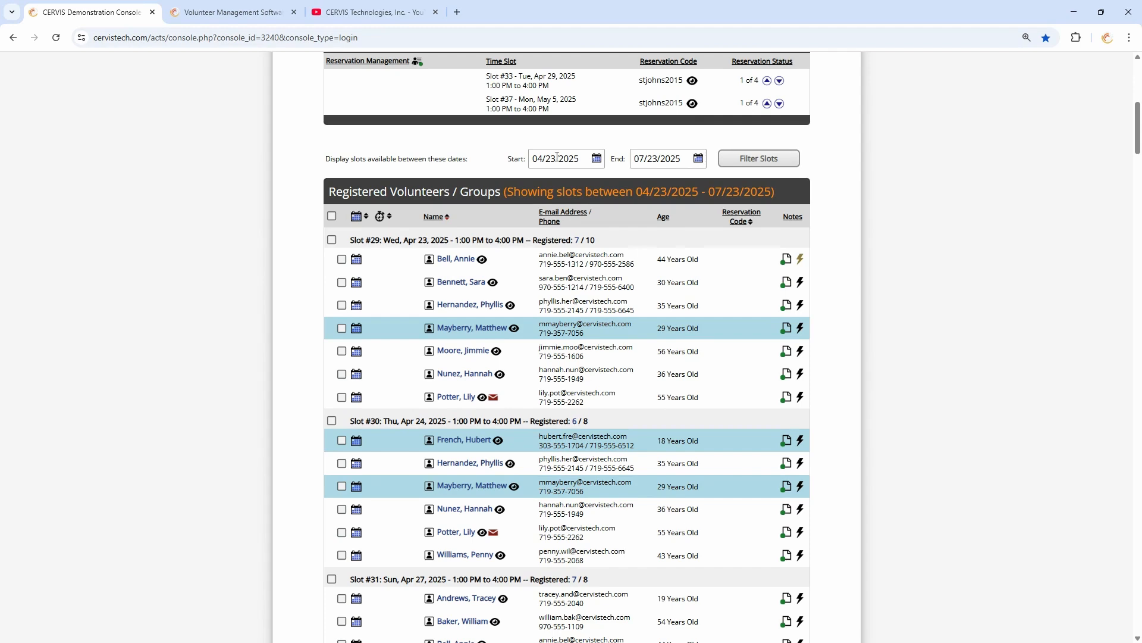
pyautogui.click(557, 157)
pyautogui.click(518, 182)
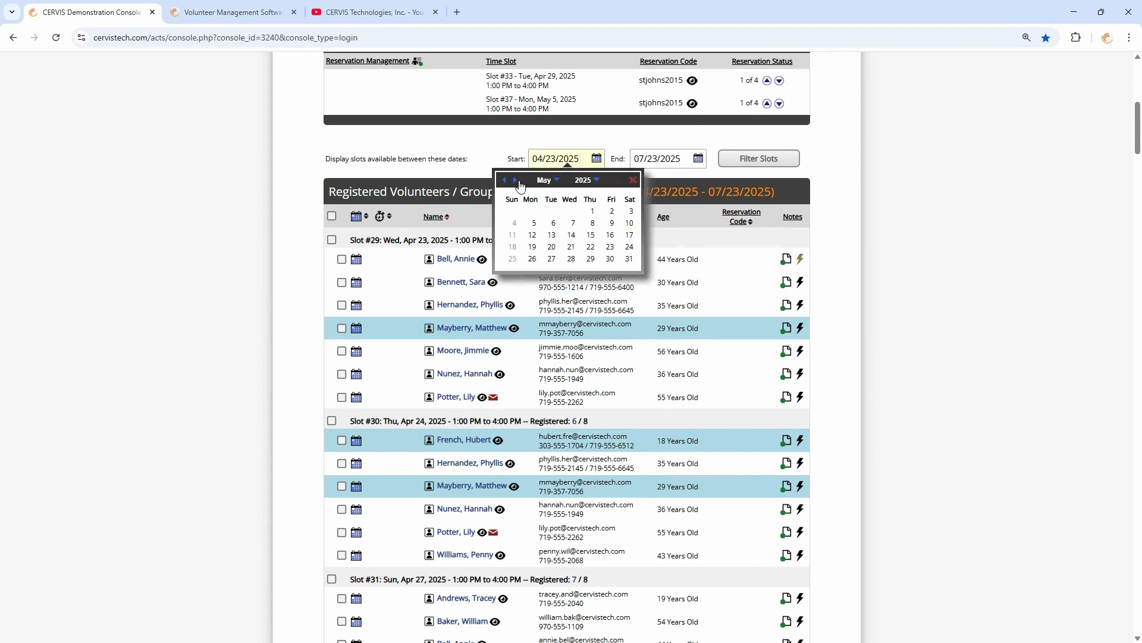
pyautogui.click(592, 211)
pyautogui.click(677, 159)
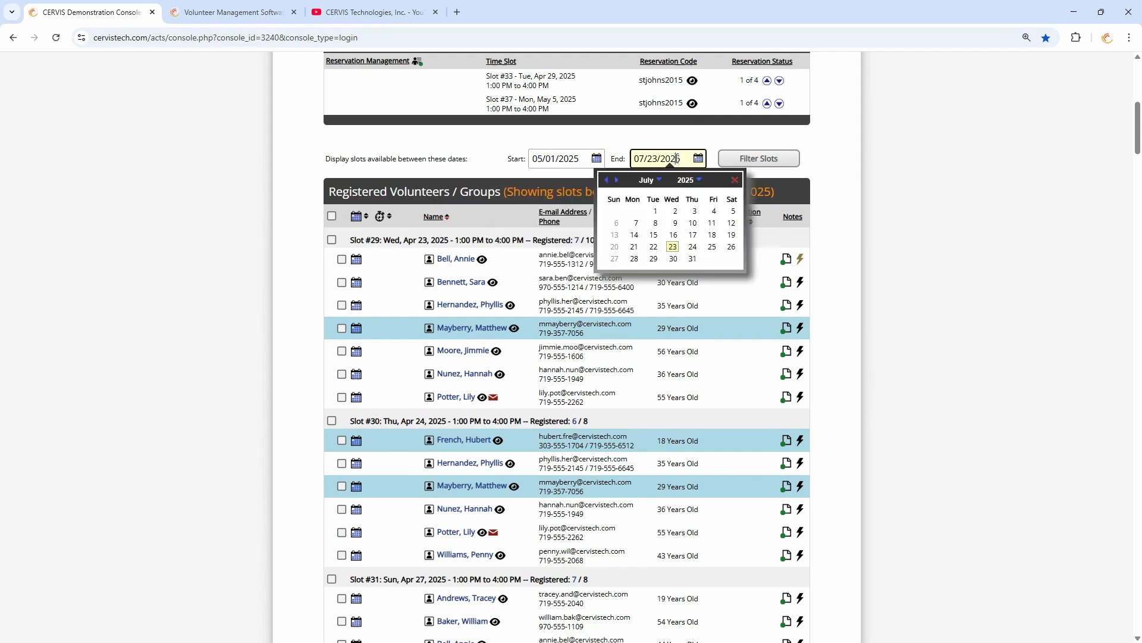
pyautogui.click(607, 181)
pyautogui.click(606, 182)
pyautogui.click(606, 182)
pyautogui.click(616, 180)
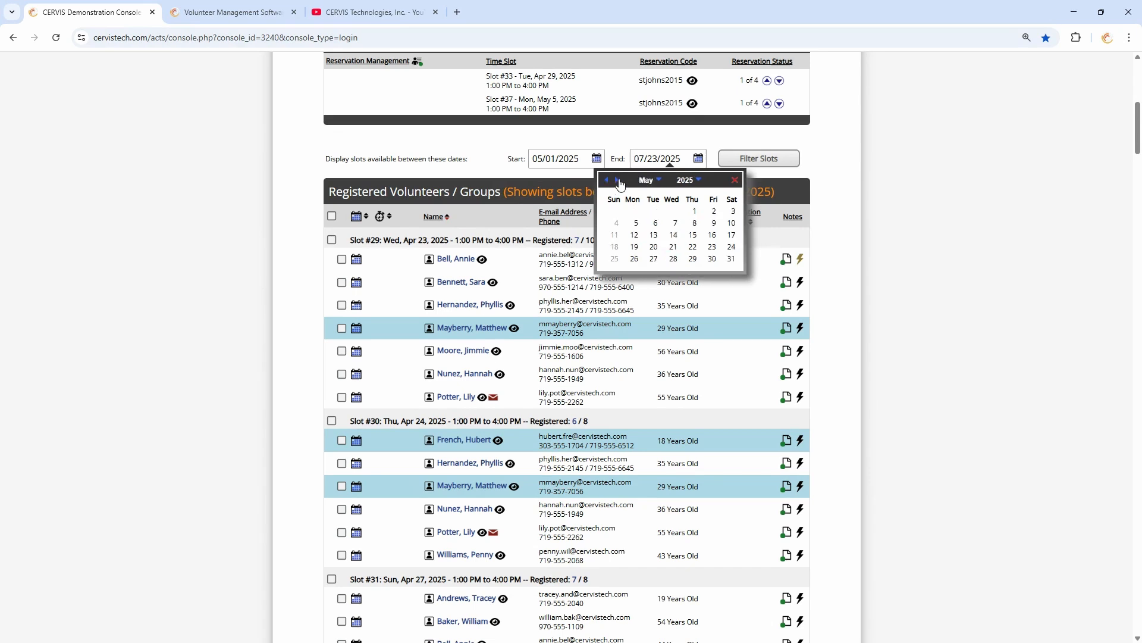
pyautogui.click(732, 258)
pyautogui.click(766, 159)
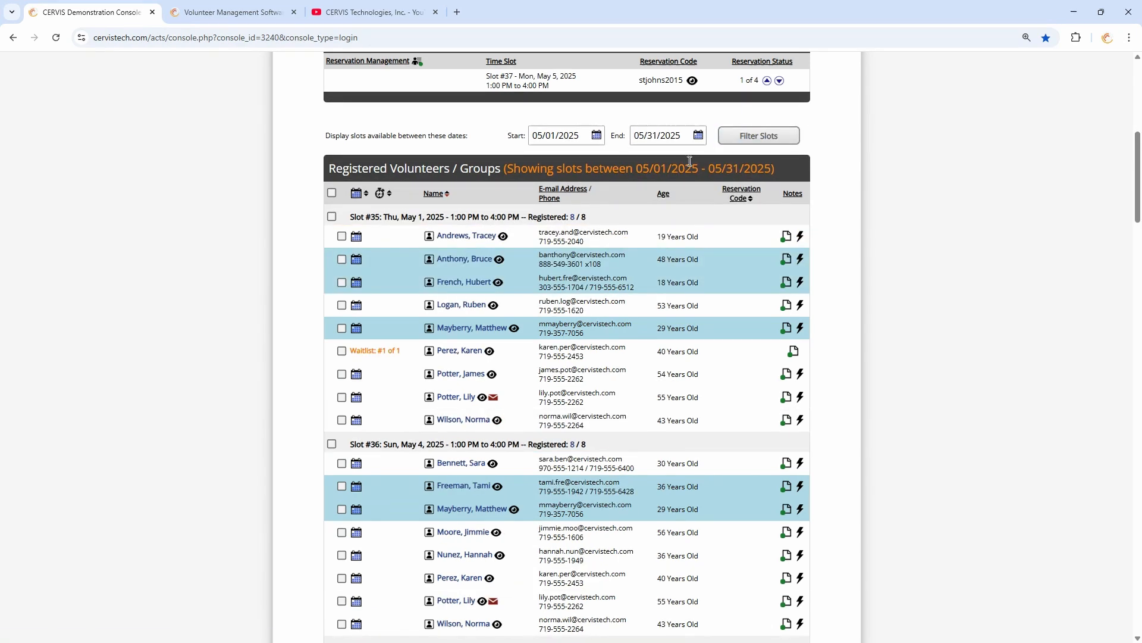
pyautogui.click(332, 195)
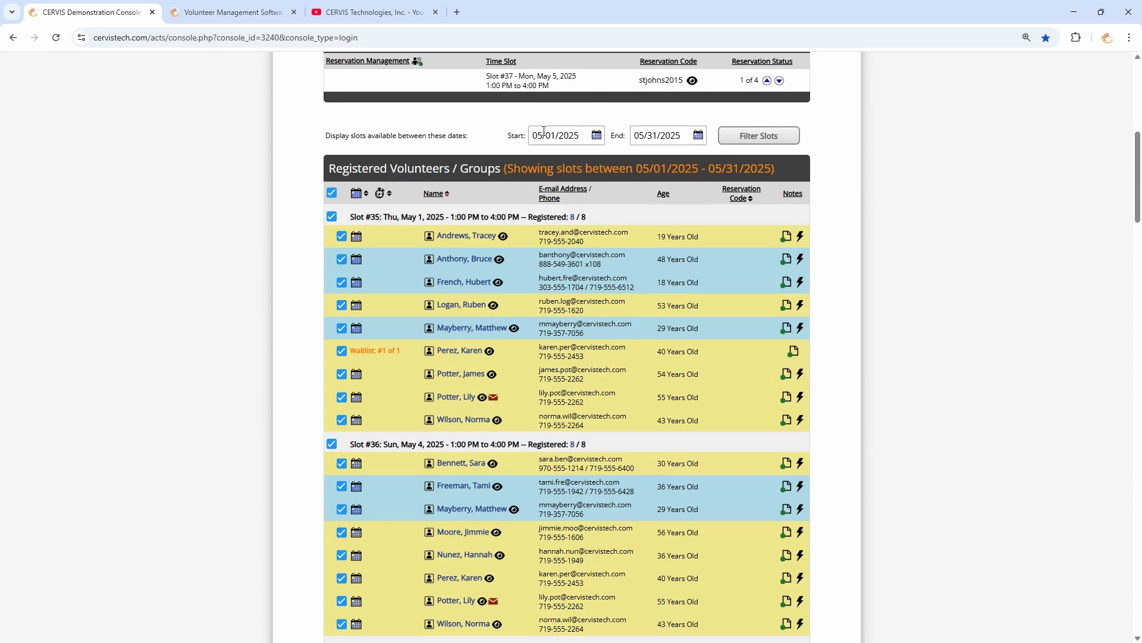
pyautogui.scroll(-20, 475, 154)
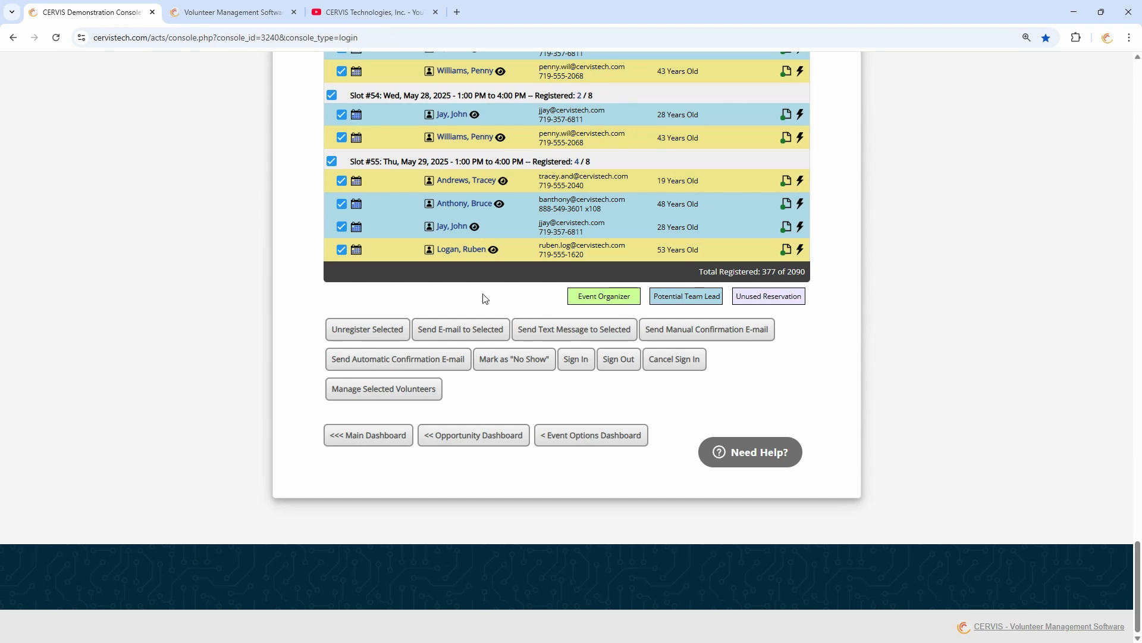
# Return to the Opportunity Management Dashboard and select all opportunities in the search result listing.
pyautogui.click(503, 445)
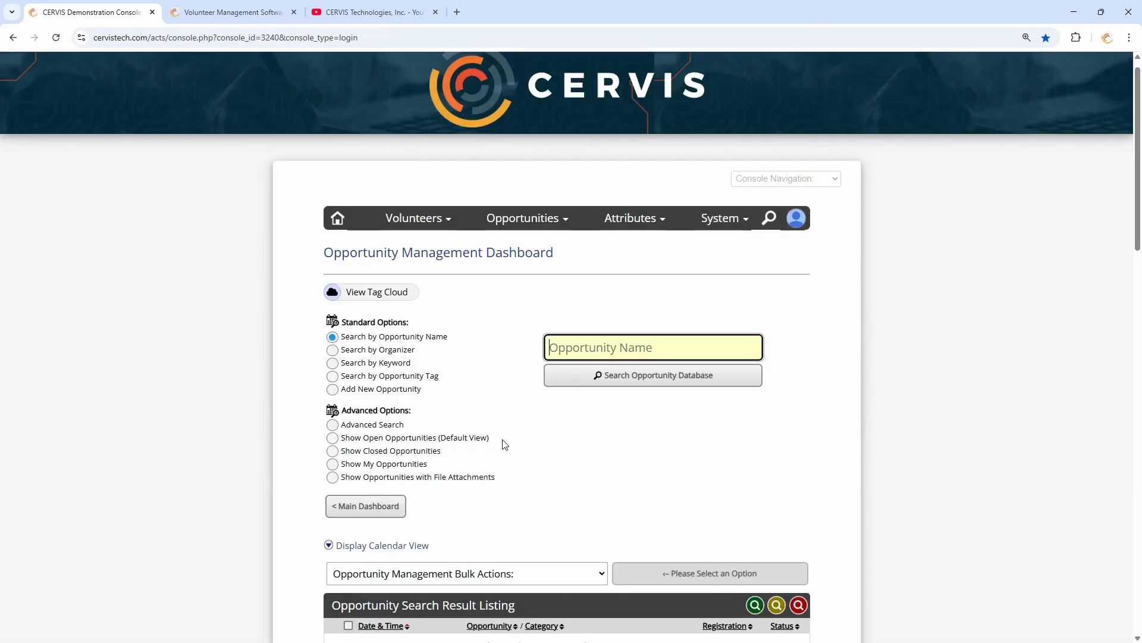
pyautogui.scroll(-4, 528, 395)
pyautogui.scroll(-3, 542, 268)
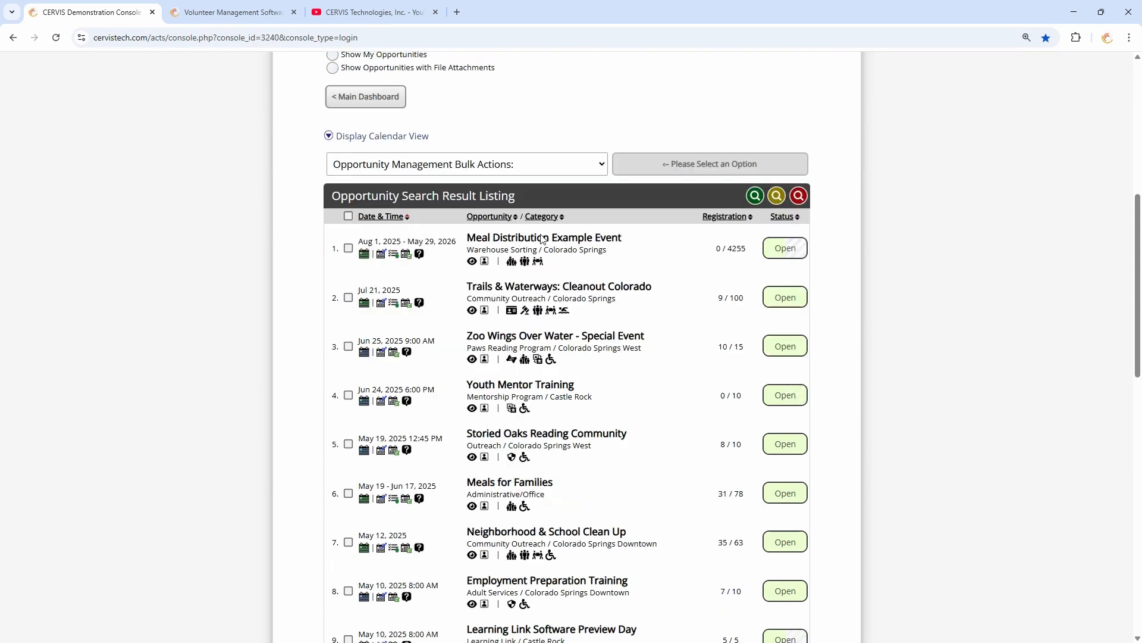
pyautogui.click(349, 210)
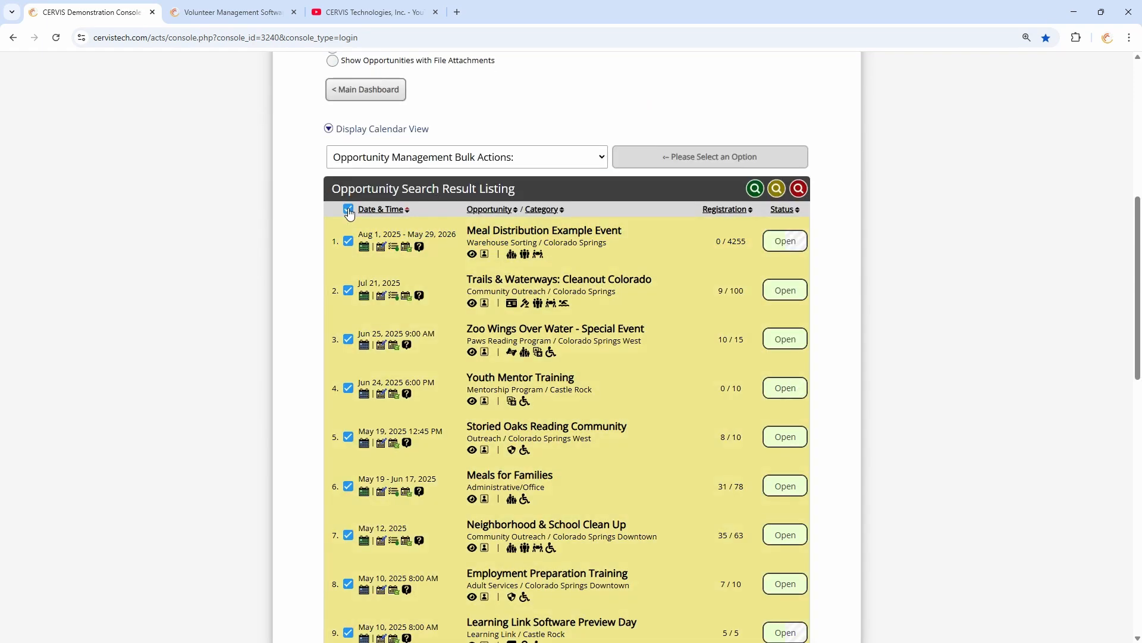
pyautogui.scroll(3, 430, 176)
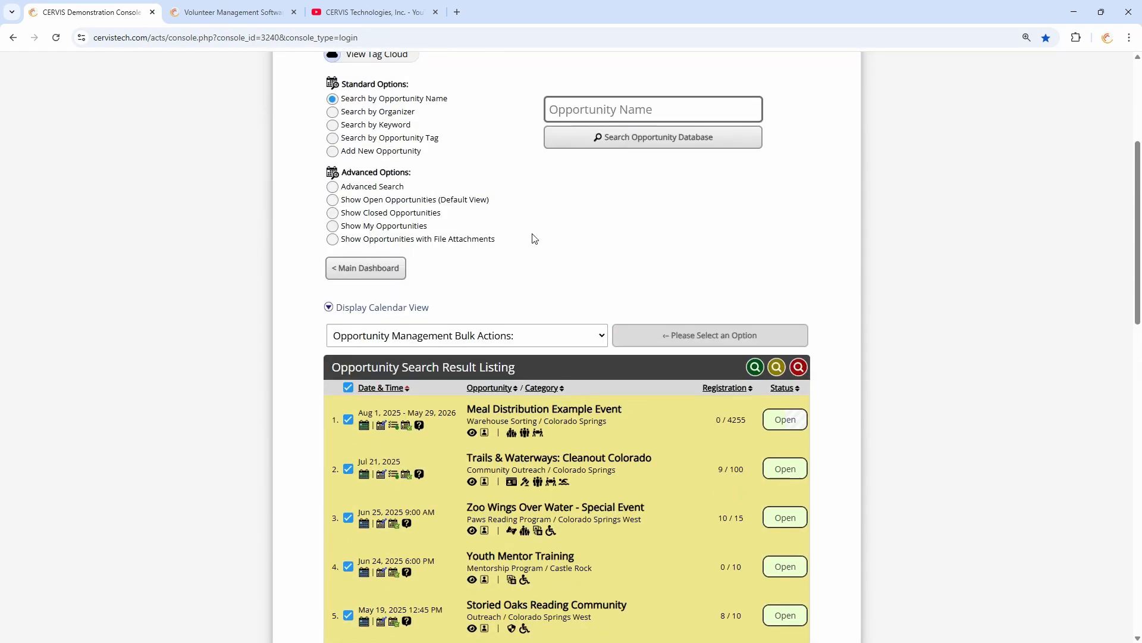
pyautogui.scroll(-3, 428, 181)
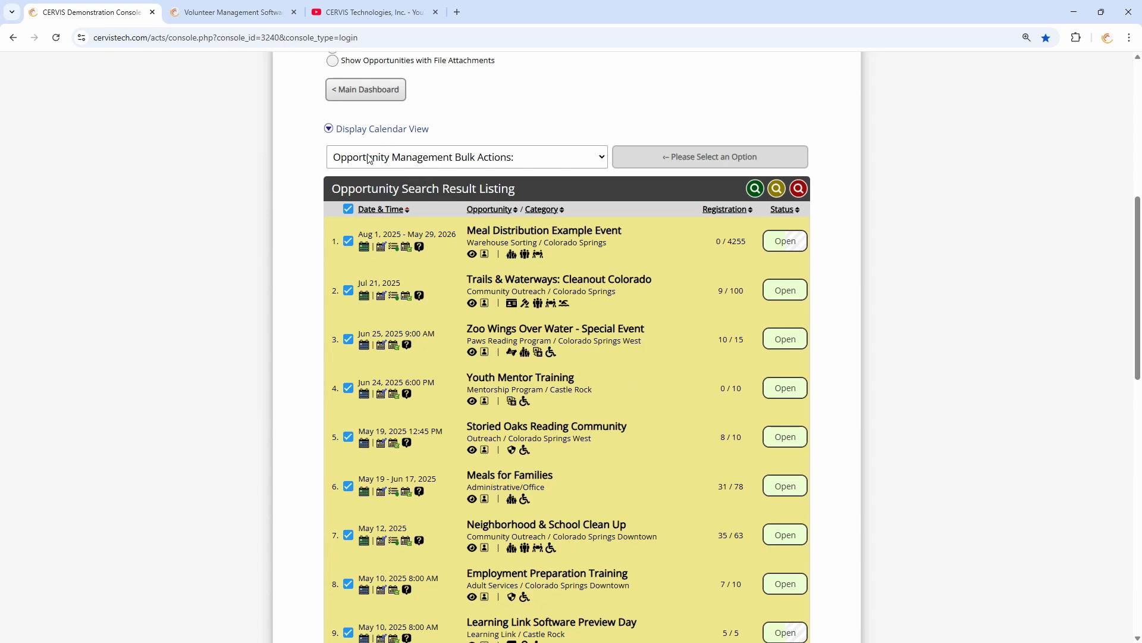
# Set the bulk action to Send E-mail to Registered Volunteers / Groups with the optional date 04/24/2025.
pyautogui.click(391, 159)
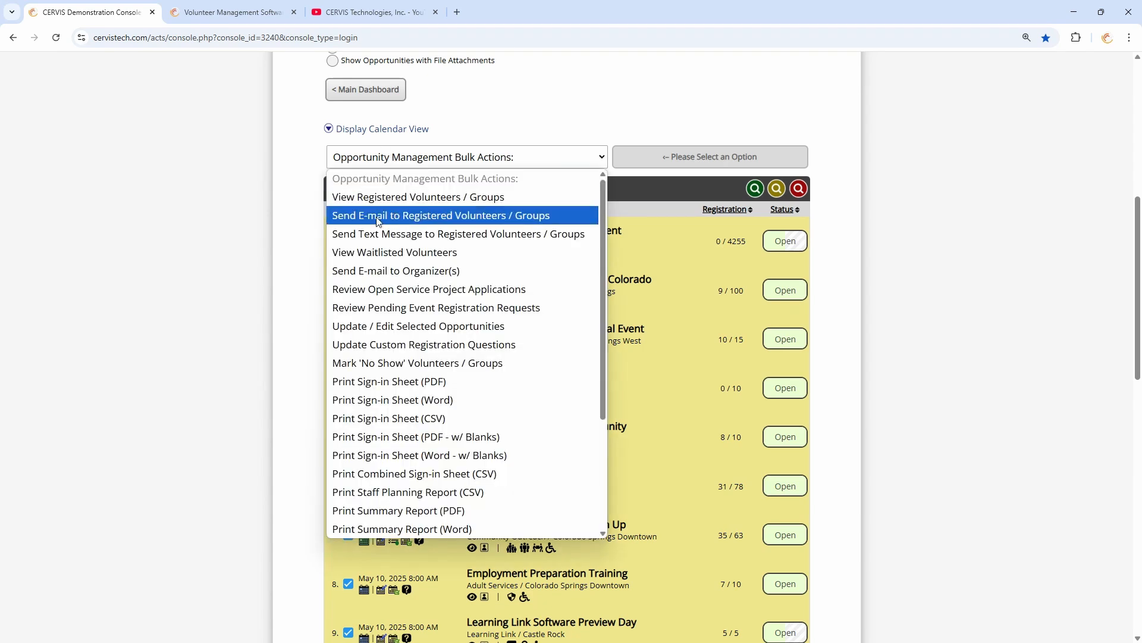
pyautogui.click(383, 216)
pyautogui.click(565, 157)
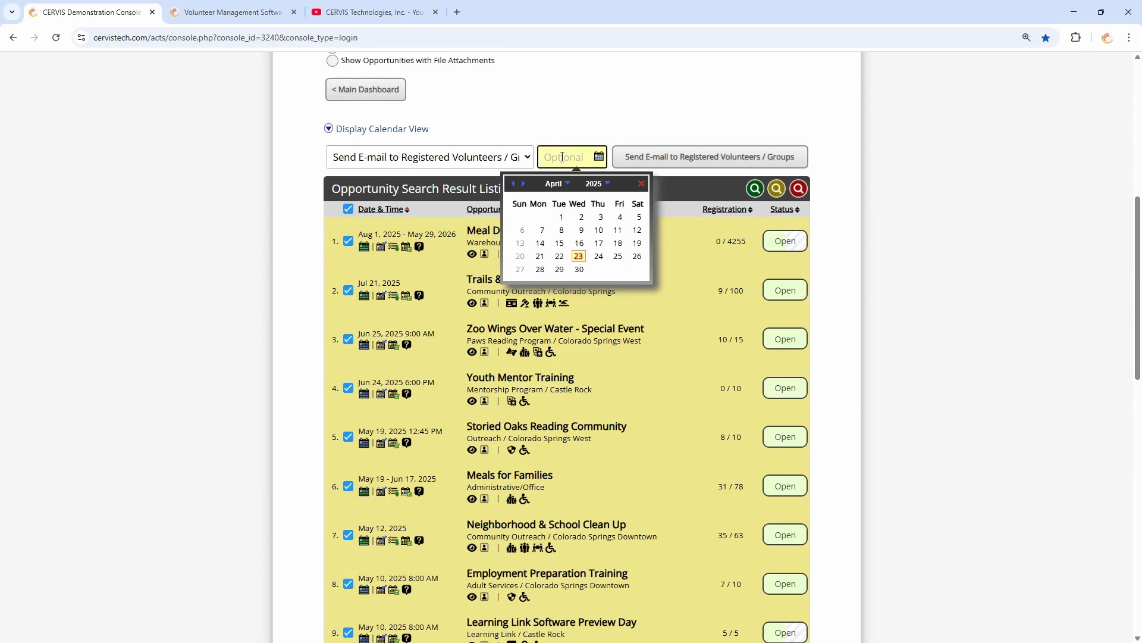
pyautogui.click(599, 257)
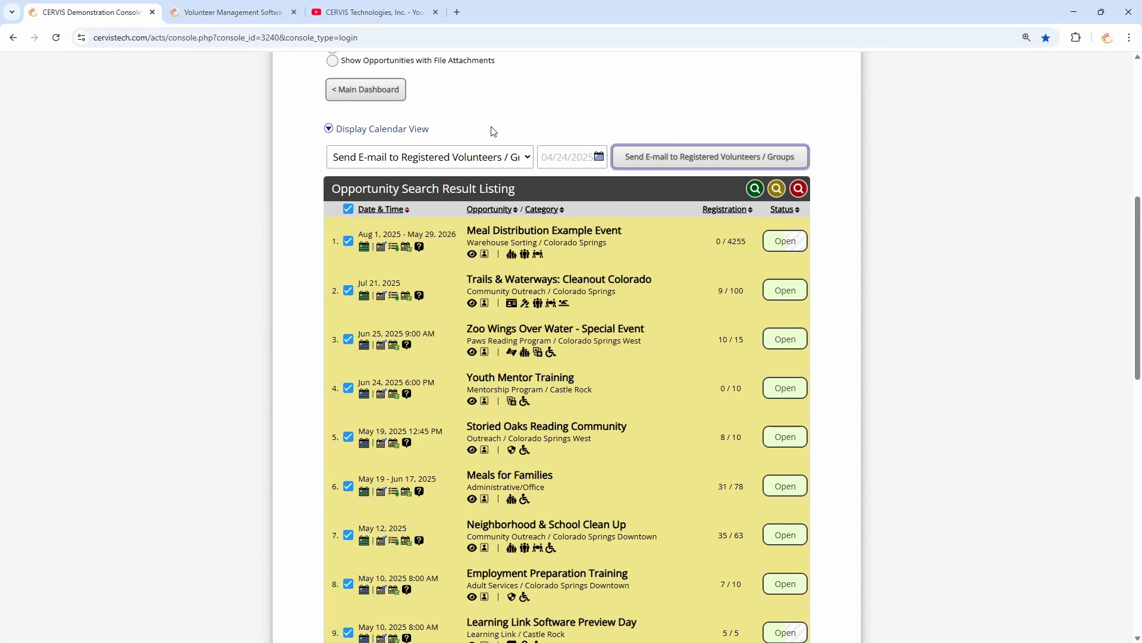
# Run an advanced opportunity search with both the start date and end date set to 04/24/2025.
pyautogui.scroll(2, 490, 127)
pyautogui.scroll(1, 494, 235)
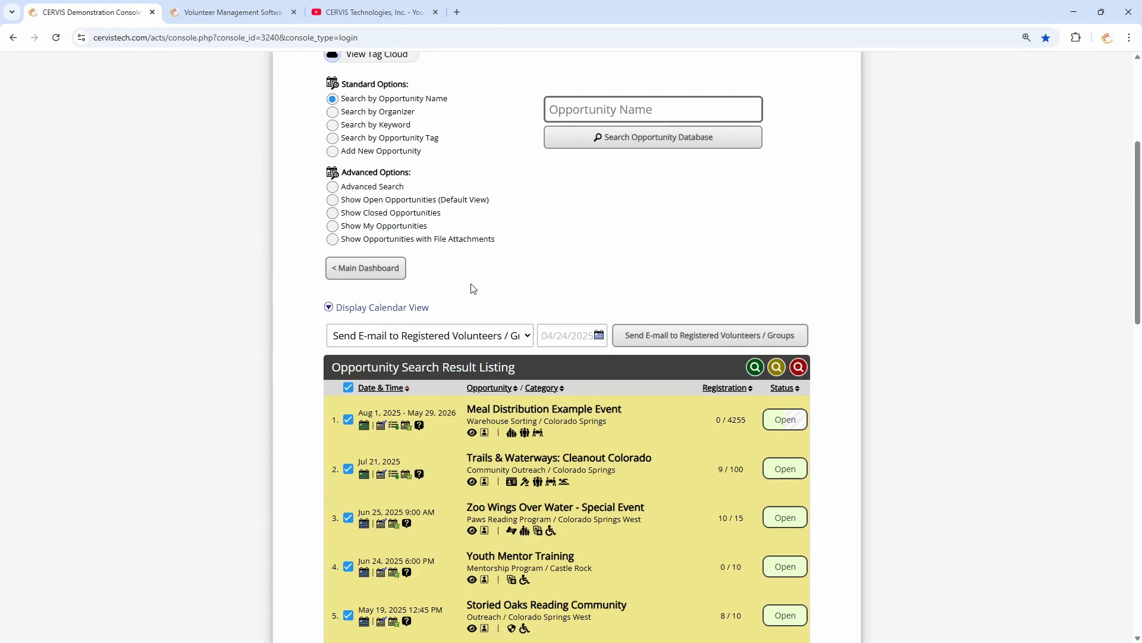
pyautogui.click(379, 191)
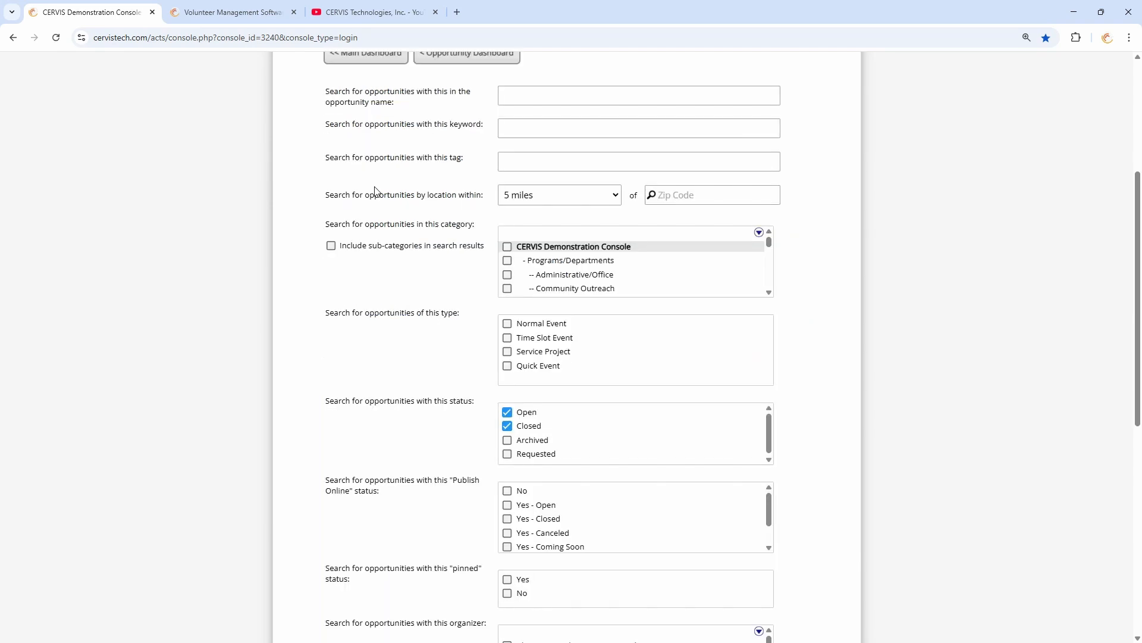
pyautogui.scroll(-8, 491, 268)
pyautogui.click(575, 248)
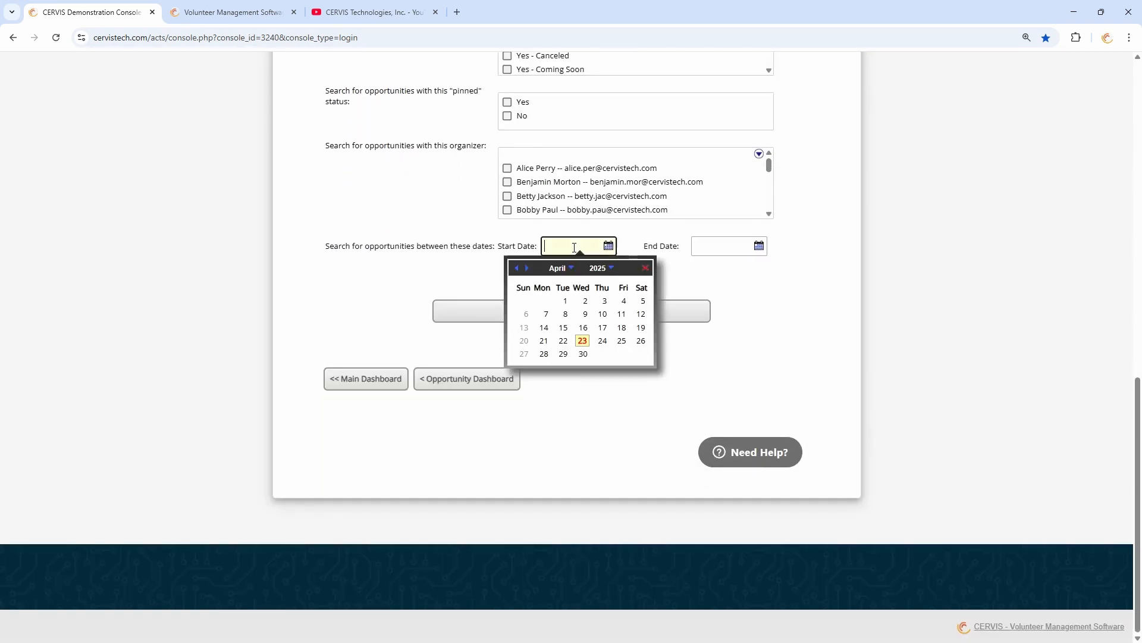
pyautogui.click(601, 342)
pyautogui.click(720, 246)
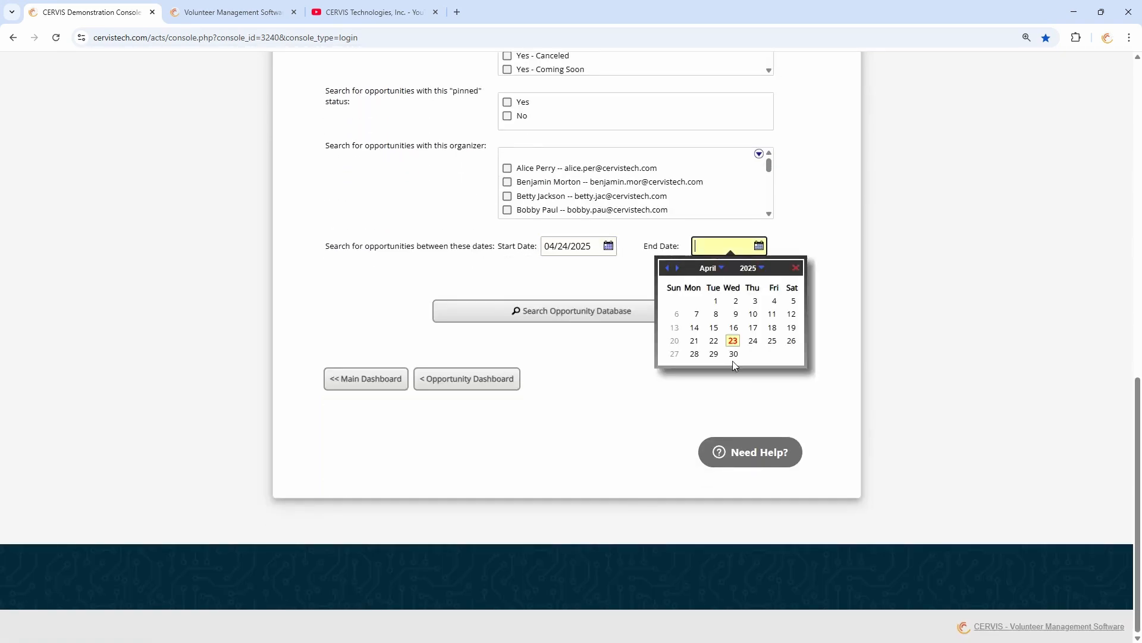
pyautogui.click(753, 341)
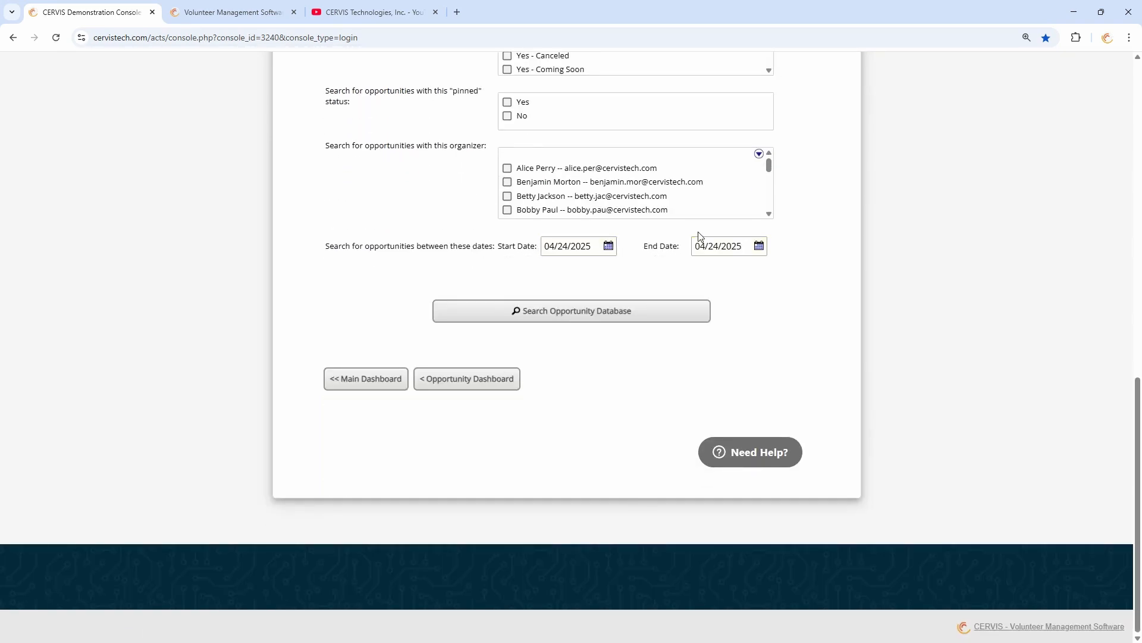
pyautogui.click(576, 320)
pyautogui.scroll(-8, 561, 319)
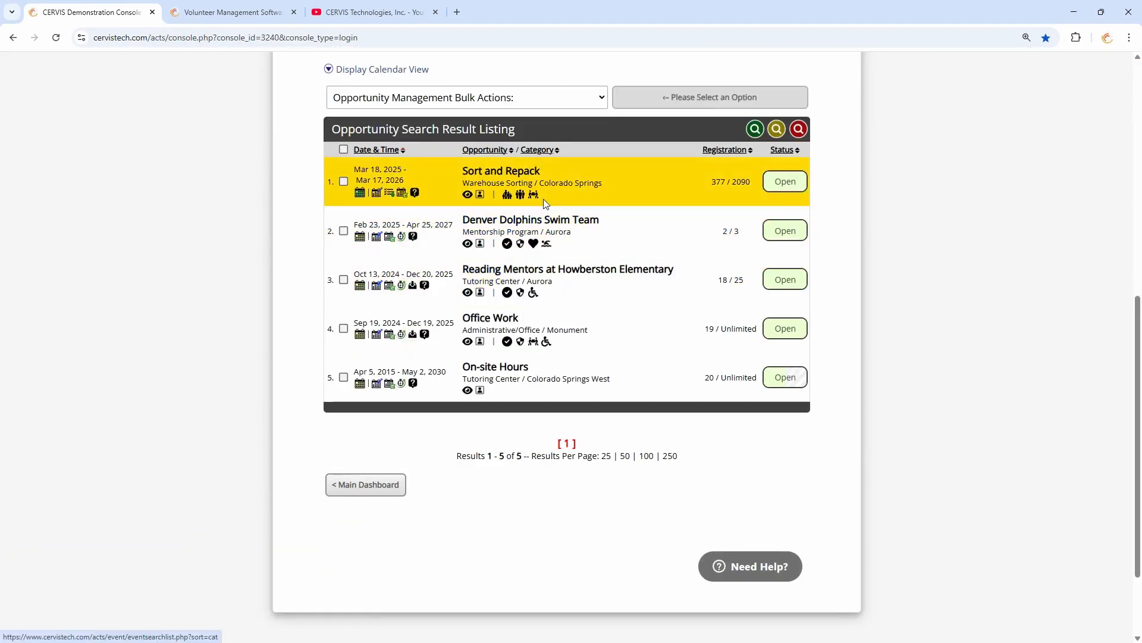
# Select all found opportunities and set the bulk action to Send E-mail to Registered Volunteers / Groups for 04/24/2025.
pyautogui.scroll(2, 545, 386)
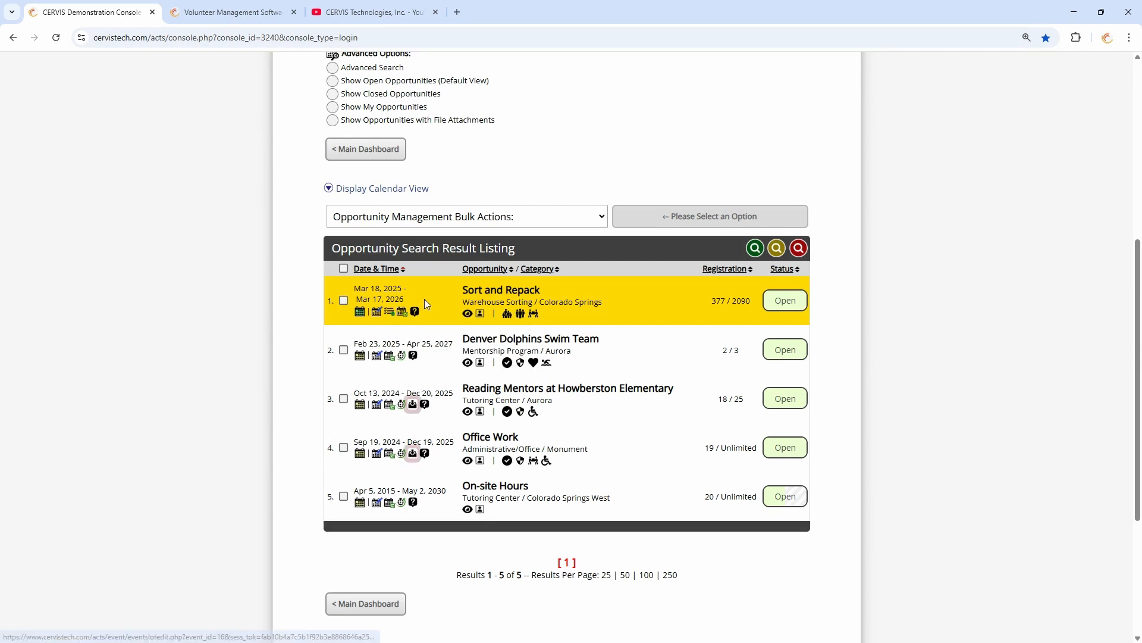
pyautogui.click(344, 269)
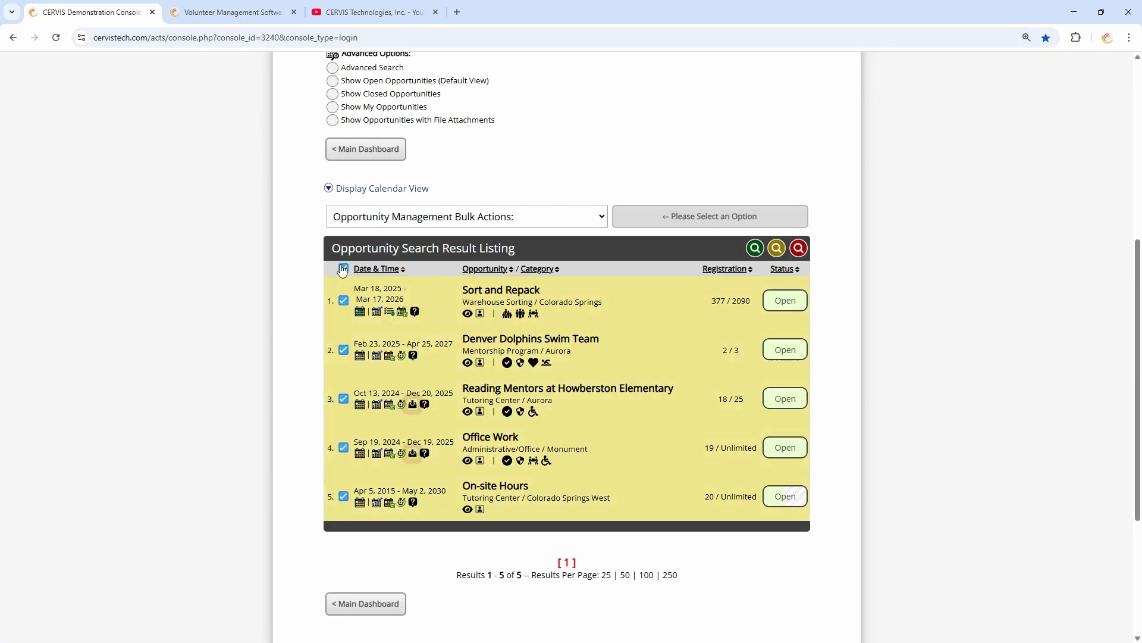
pyautogui.click(418, 221)
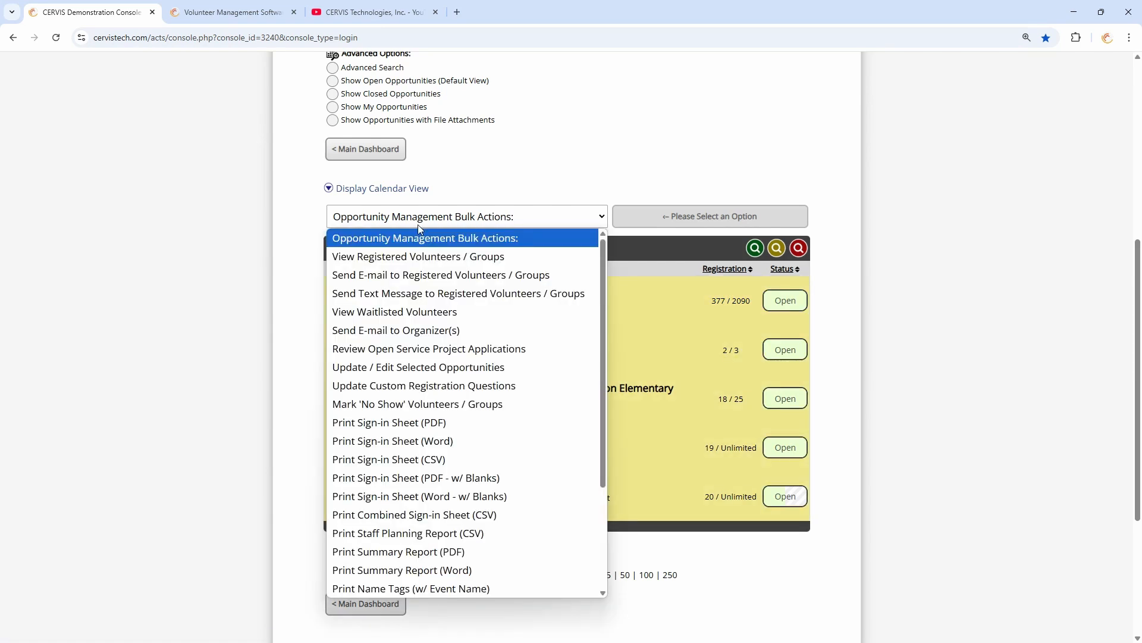
pyautogui.click(404, 275)
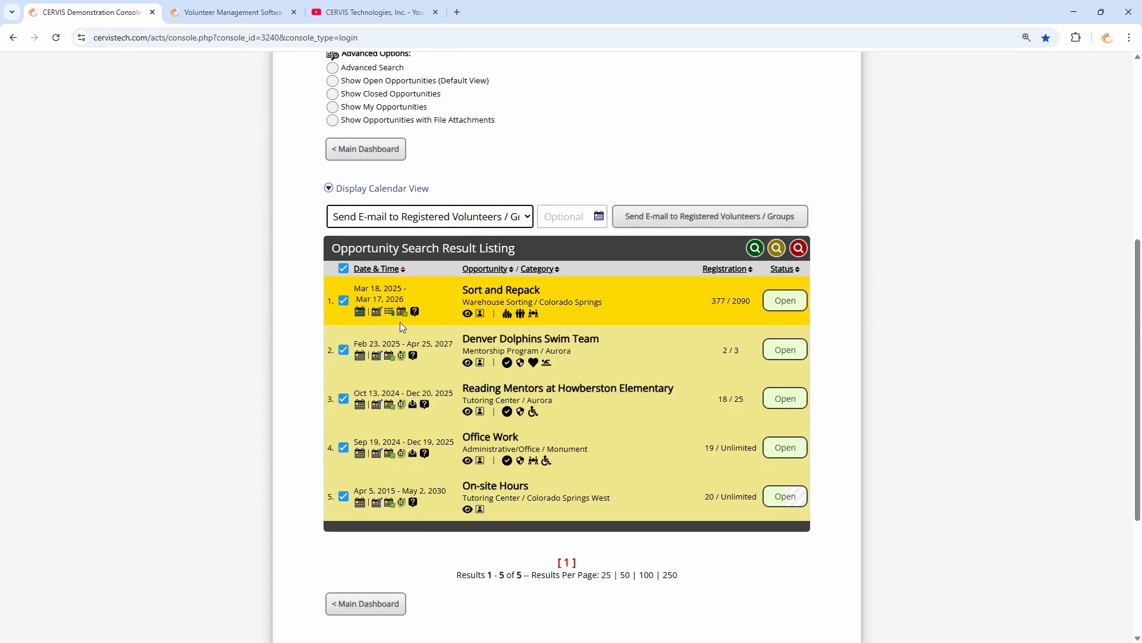
pyautogui.click(600, 216)
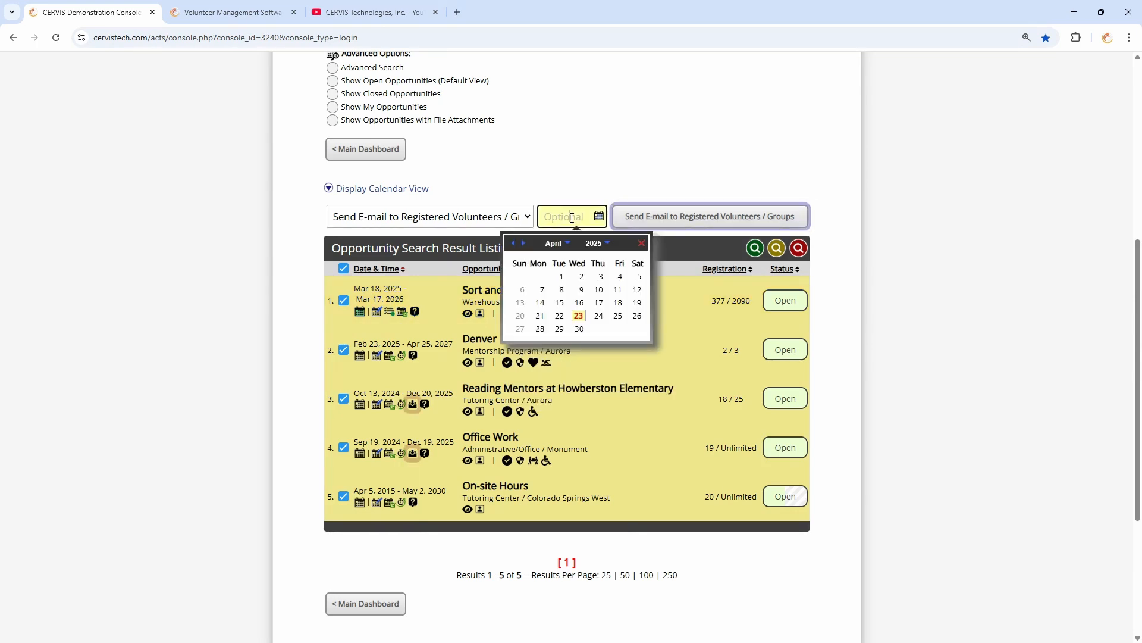
pyautogui.click(595, 318)
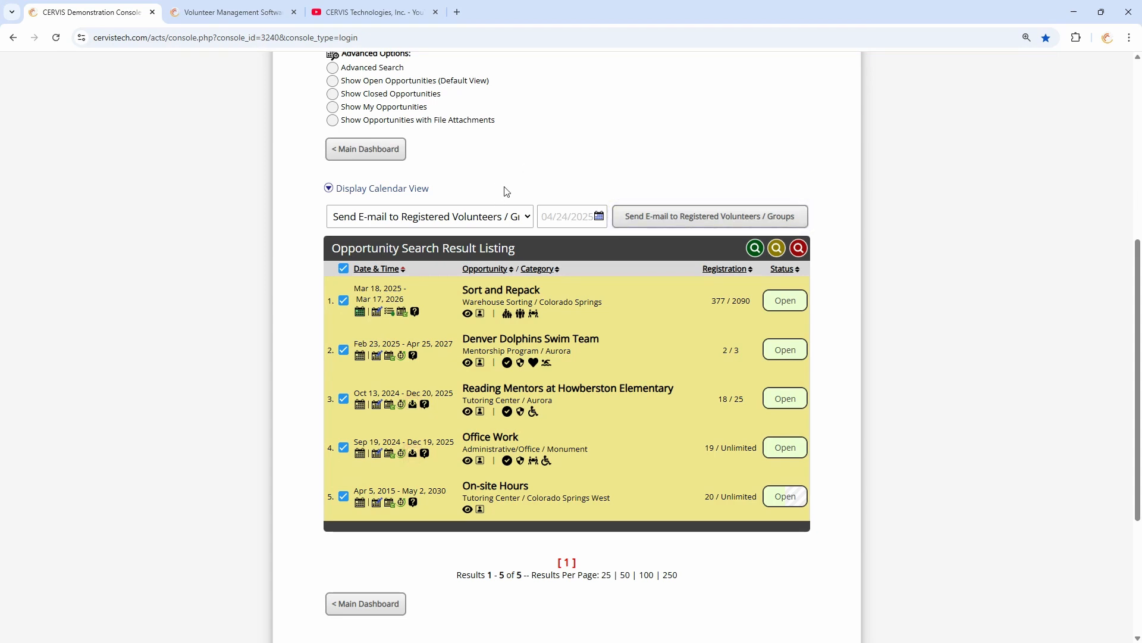
# Clear the opportunity selection and reopen the existing opportunities listing by way of the main dashboard.
pyautogui.click(344, 270)
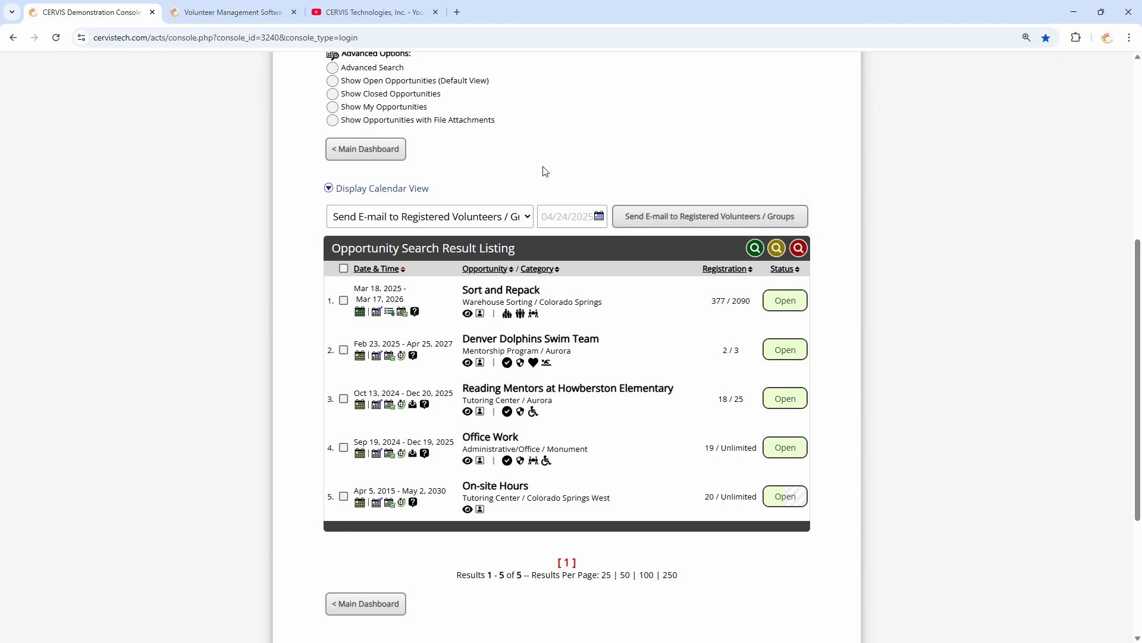
pyautogui.click(376, 156)
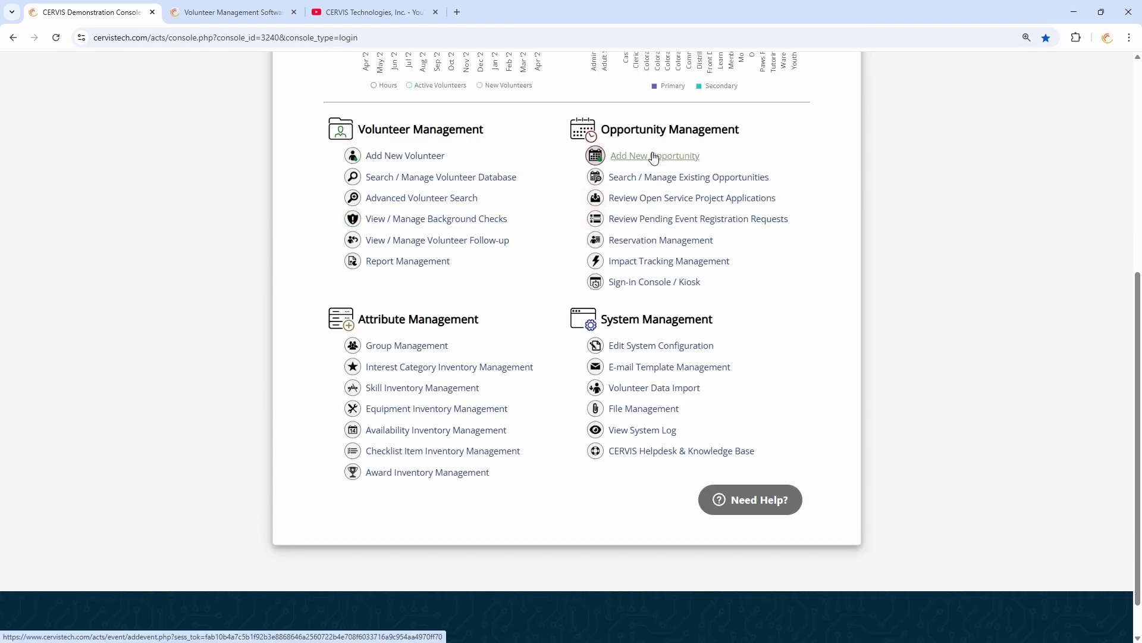
pyautogui.click(674, 177)
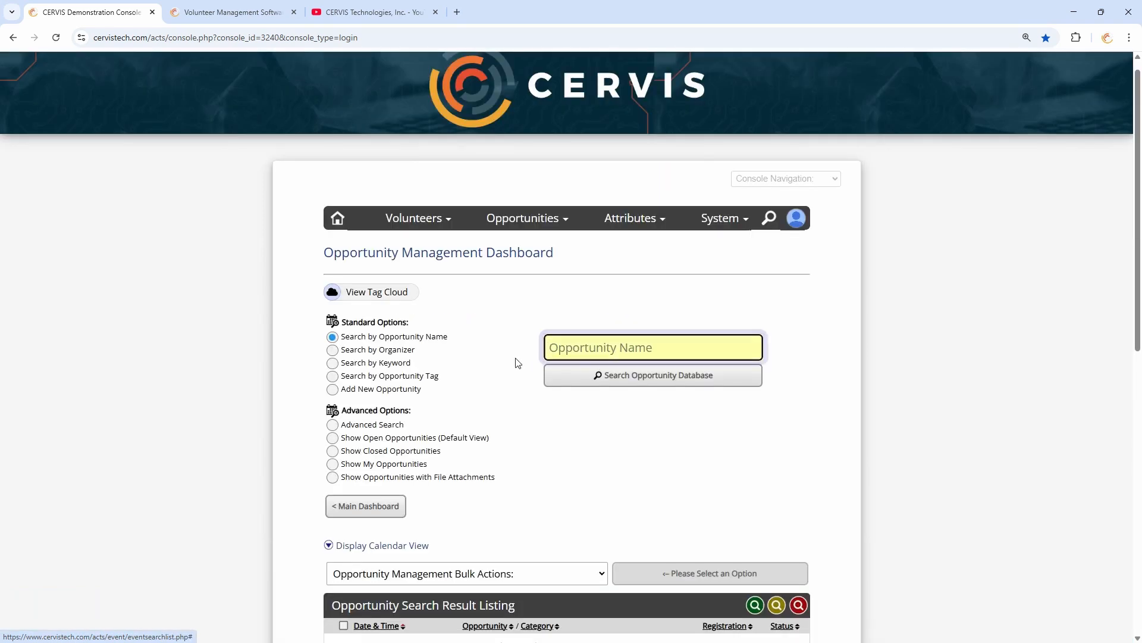
pyautogui.scroll(-5, 518, 359)
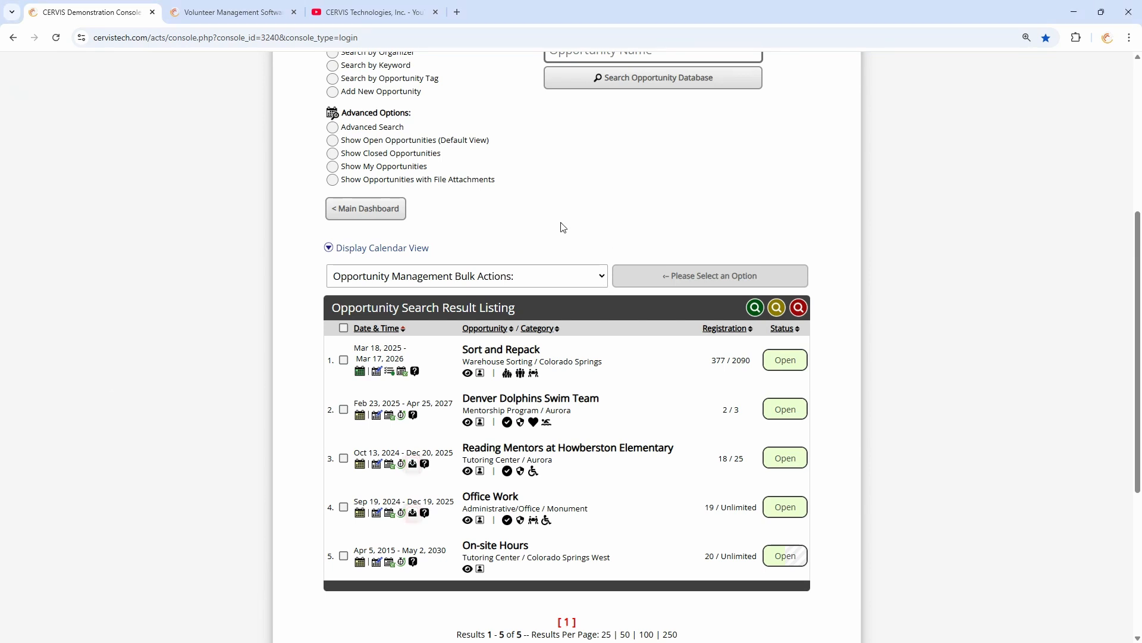
# Search the customer support help for "TIme Slots" and open the article "How to Create Repeating Time Slots [VIDEO]".
pyautogui.scroll(-4, 519, 454)
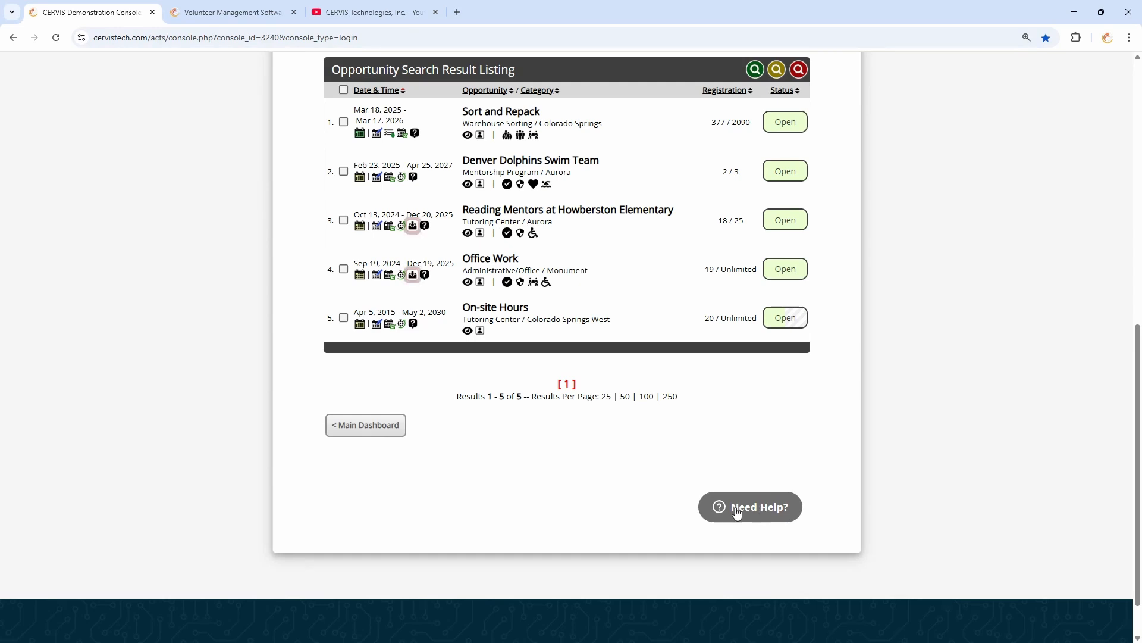
pyautogui.click(768, 505)
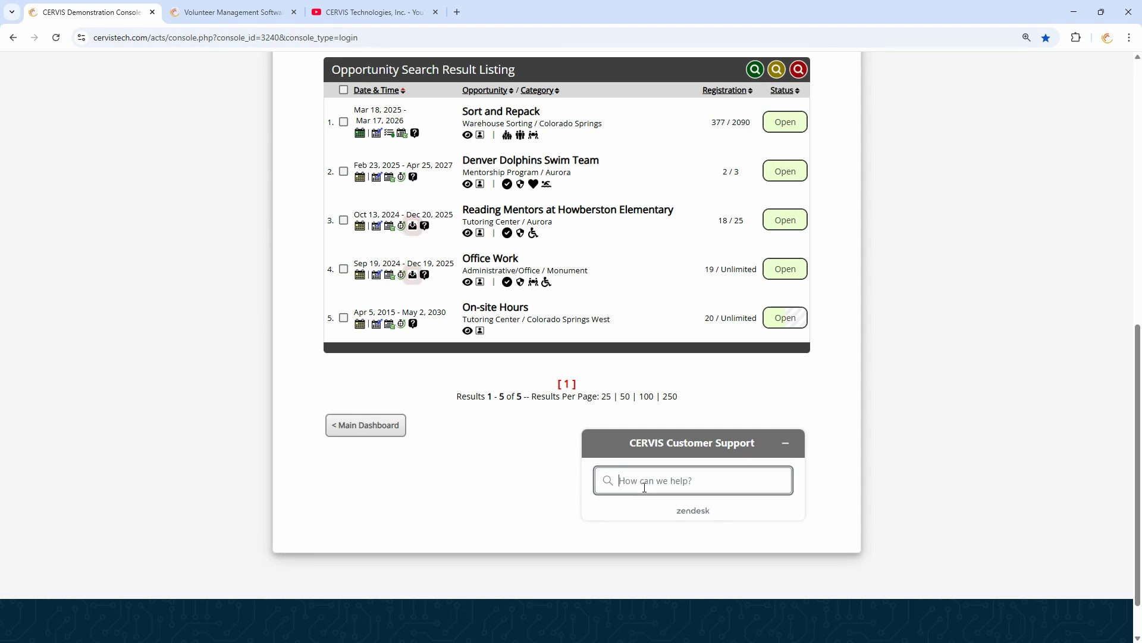
pyautogui.write('TIme Slots')
pyautogui.press('Return')
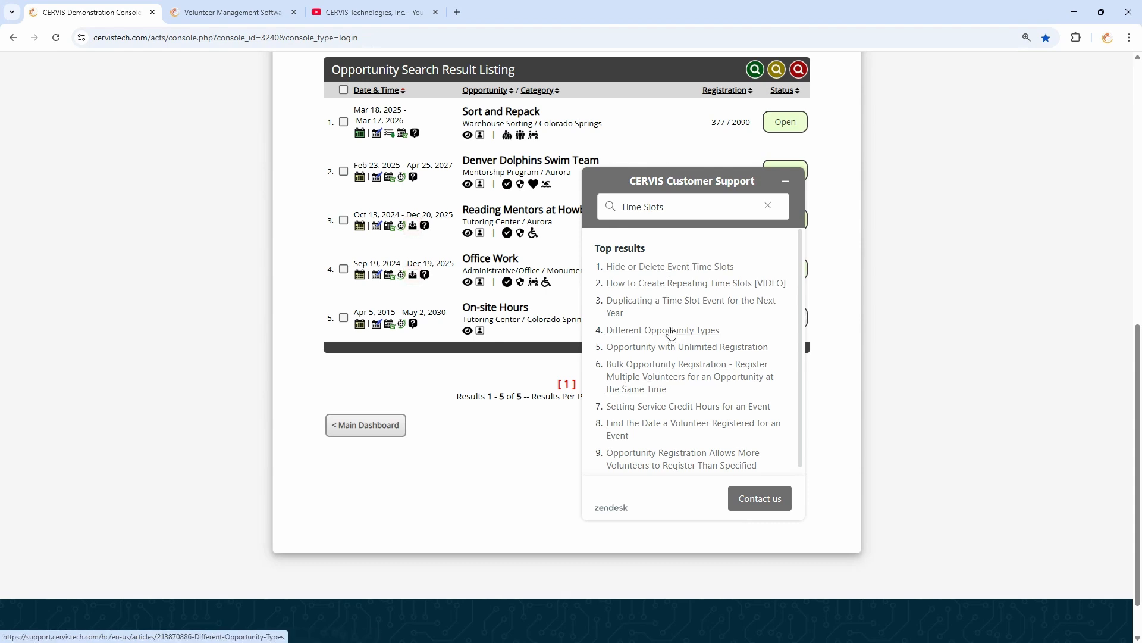
pyautogui.click(667, 290)
pyautogui.scroll(-5, 690, 301)
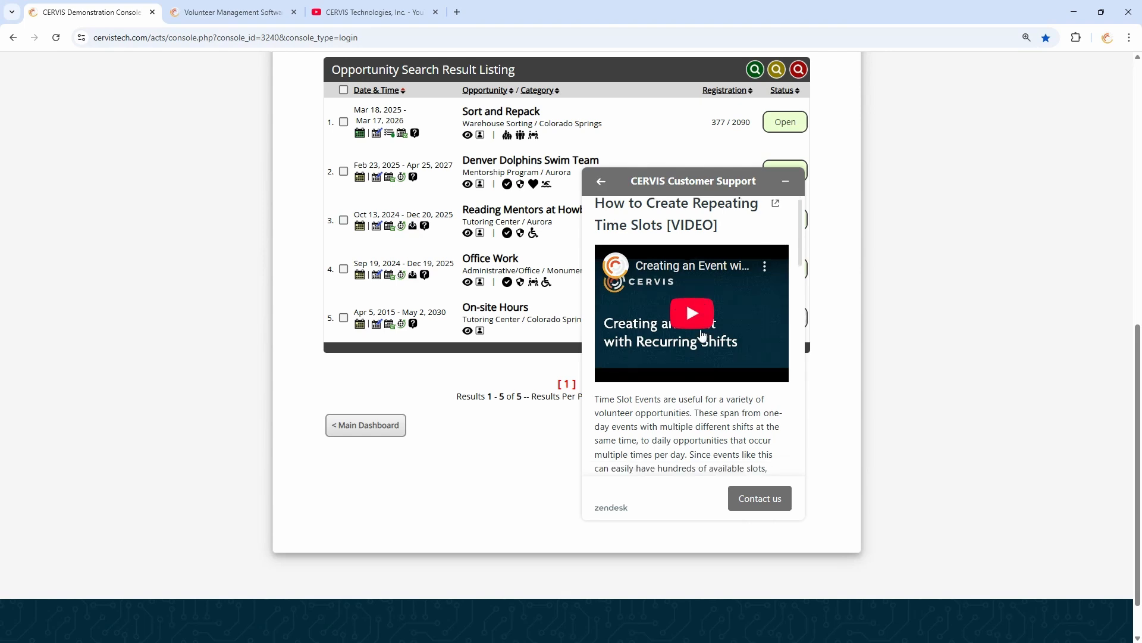
# Read through the repeating time slots article in the support widget, from its video to the final instruction.
pyautogui.scroll(-2, 684, 307)
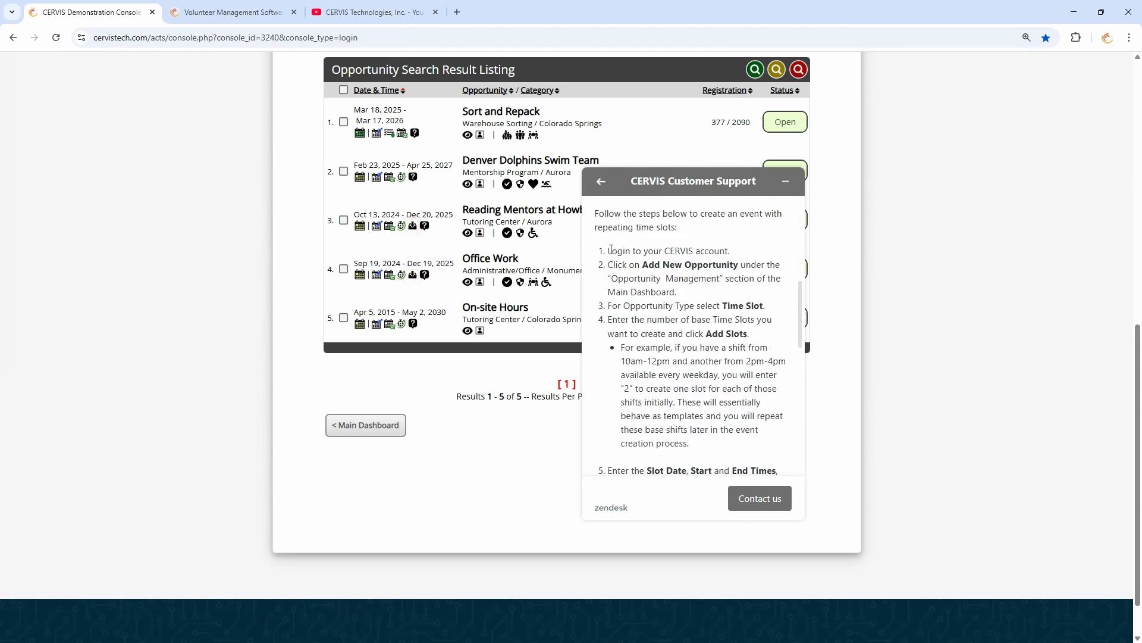
pyautogui.scroll(-7, 611, 250)
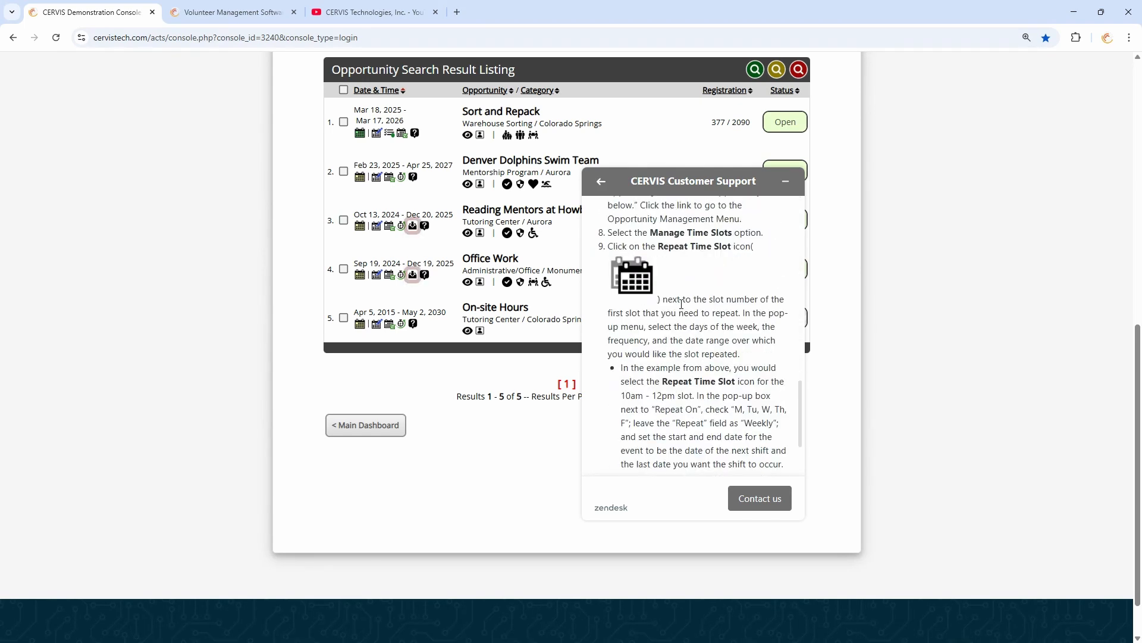
pyautogui.scroll(-5, 682, 304)
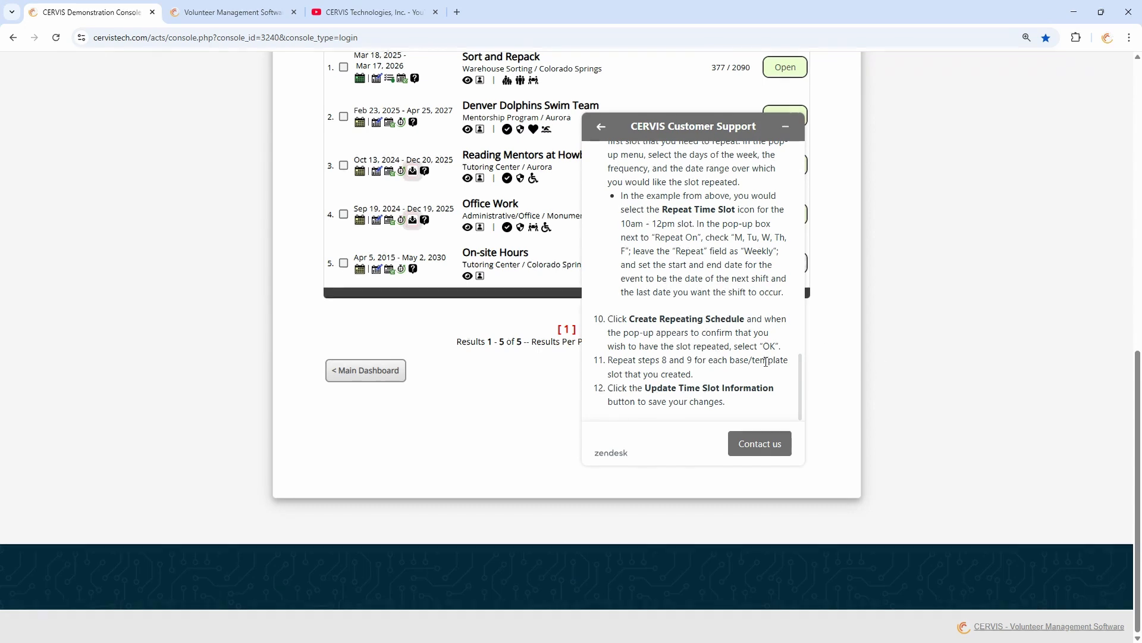
pyautogui.scroll(1, 855, 357)
pyautogui.scroll(12, 718, 353)
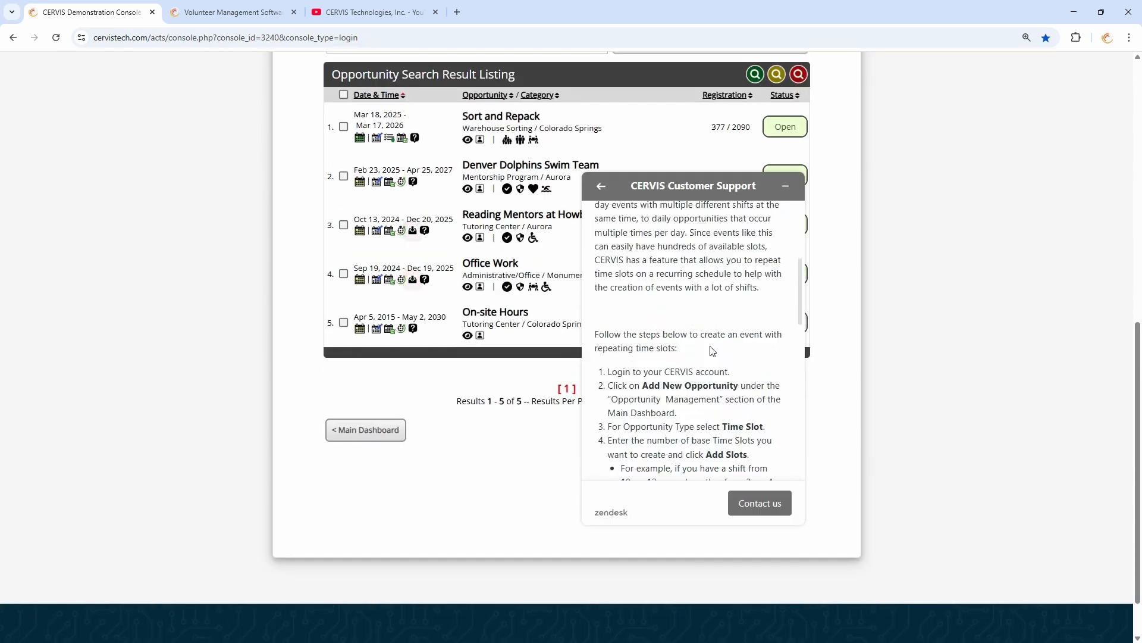
pyautogui.scroll(1, 718, 353)
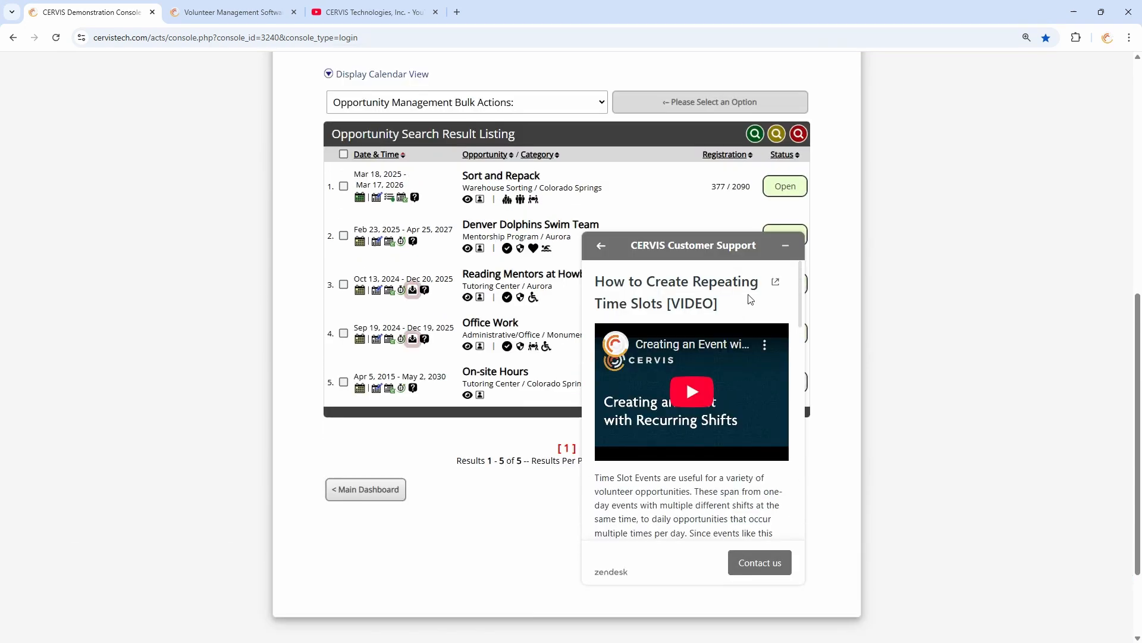
# Open the full-page version of the repeating time slots article on the support site and look over its video and instructions.
pyautogui.click(777, 285)
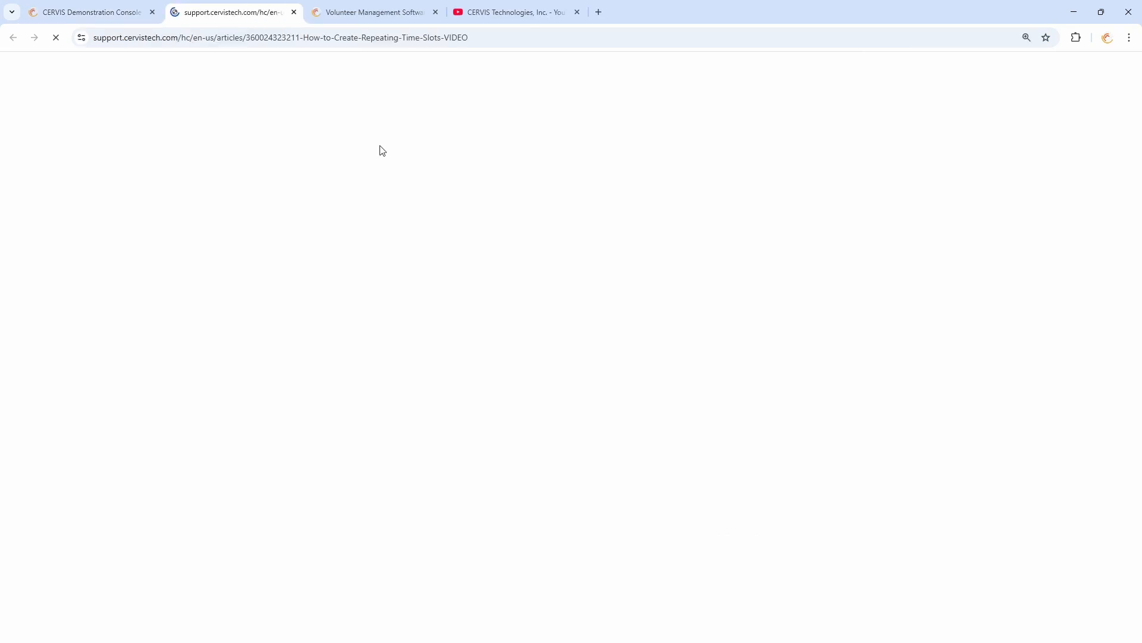
pyautogui.scroll(-8, 403, 247)
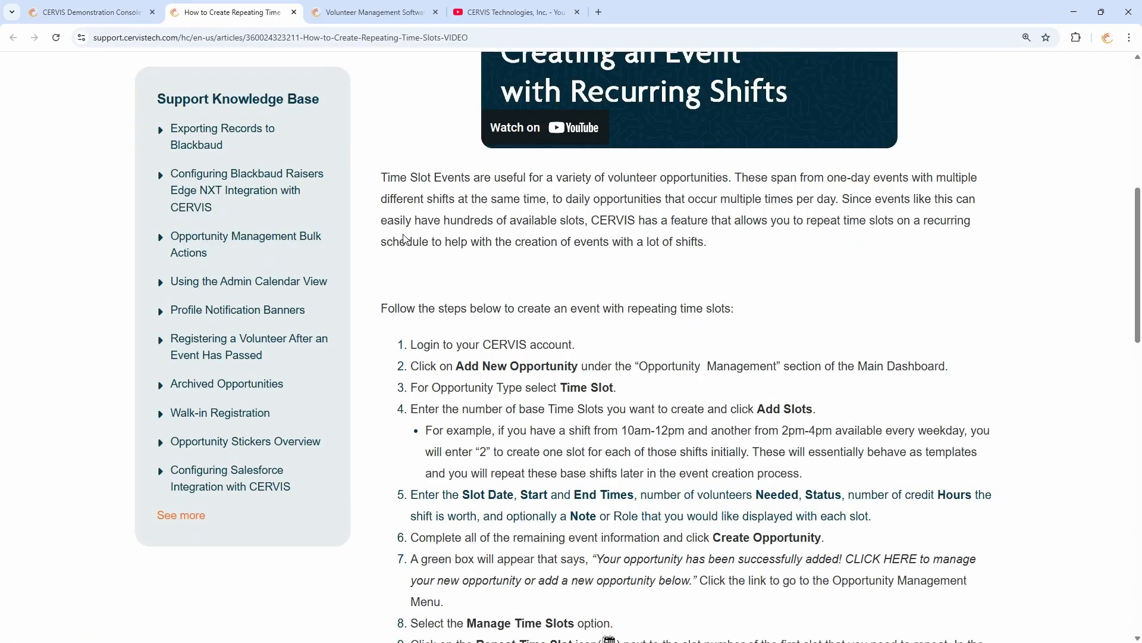
pyautogui.scroll(5, 425, 222)
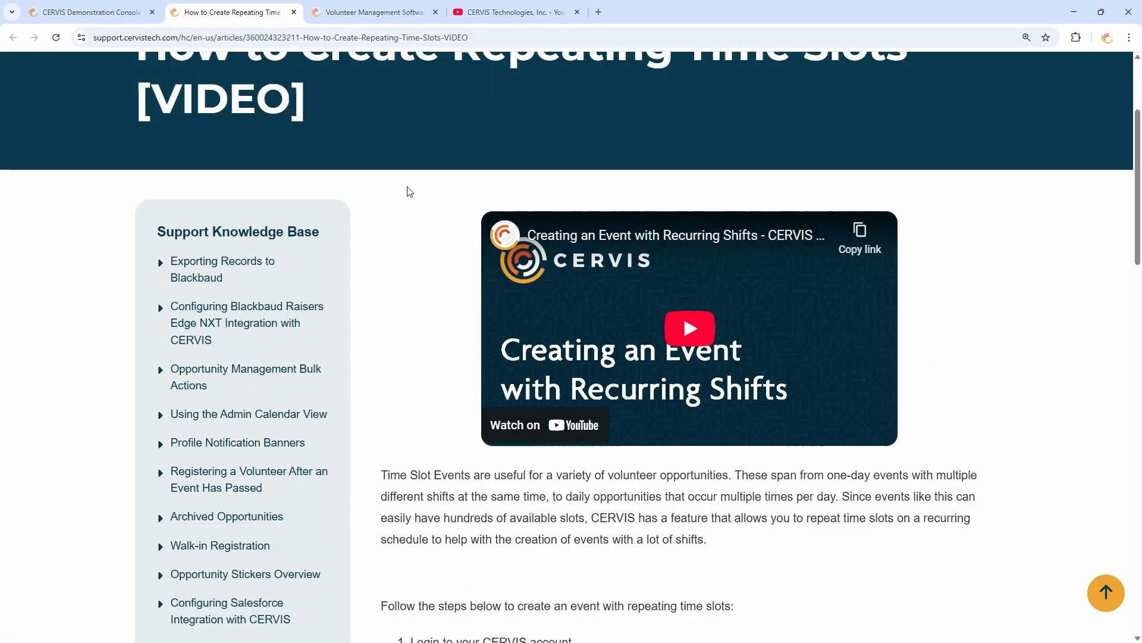
# Return to the CERVIS console, view the Priority Email Support contact form, and minimize the support widget without sending a request.
pyautogui.click(122, 13)
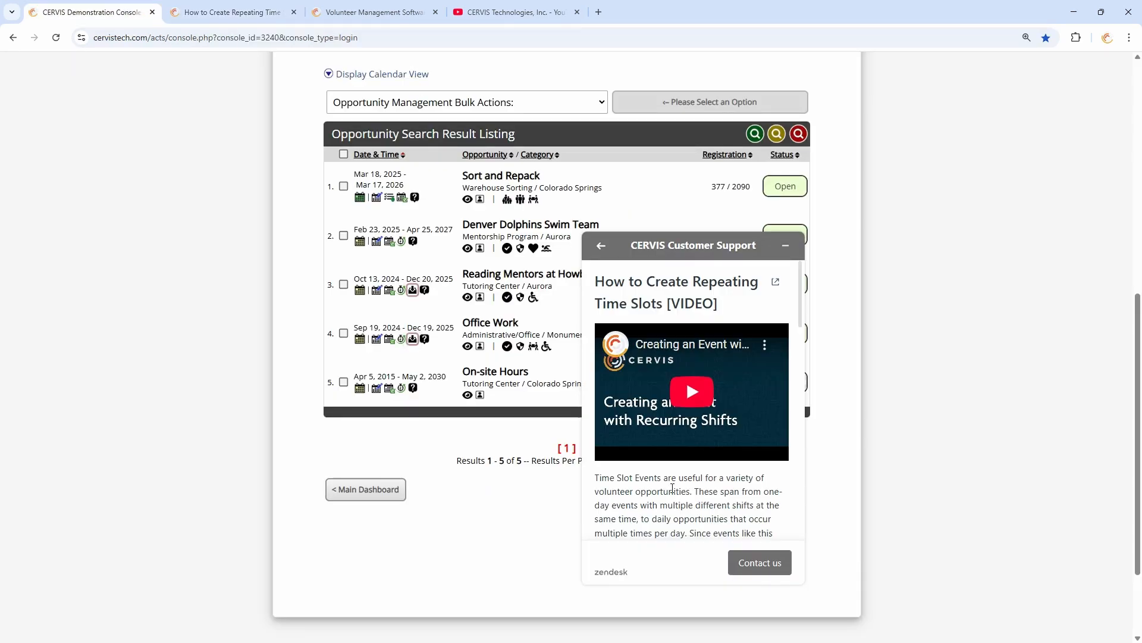
pyautogui.click(761, 564)
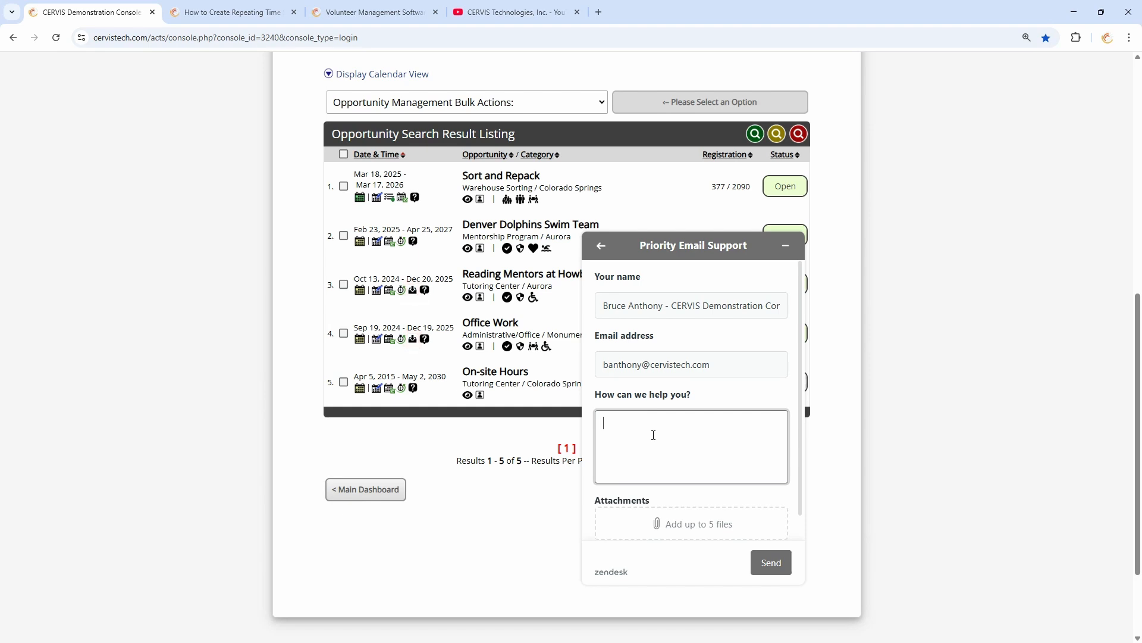
pyautogui.click(787, 245)
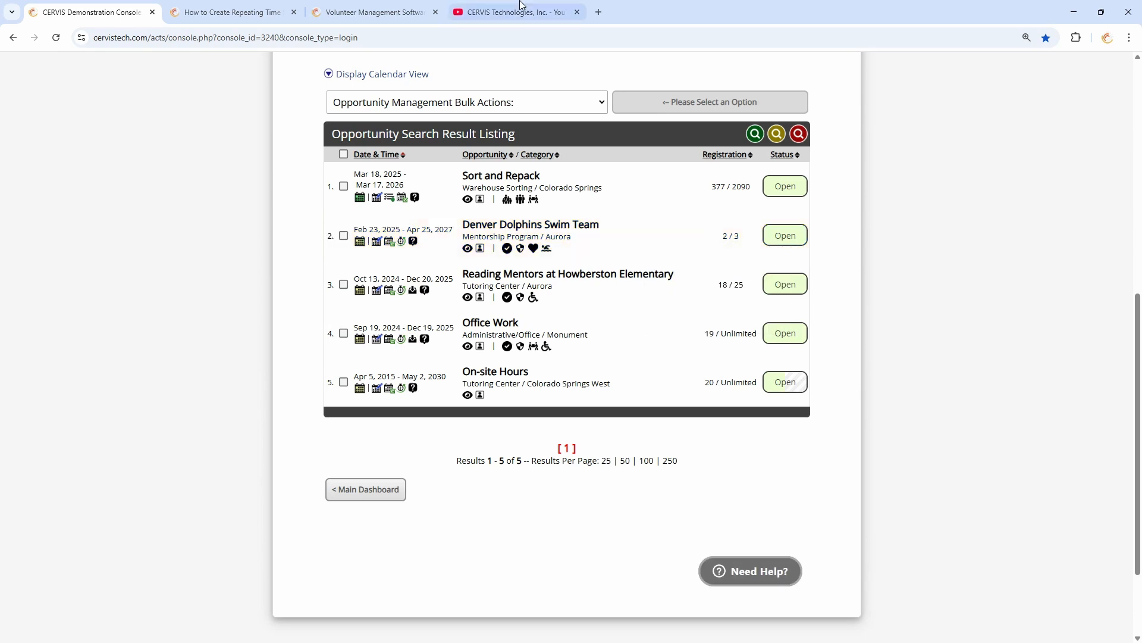
# Switch to the CERVIS Technologies YouTube channel and look over its home page playlists, including New Admin Starter Kit and Volunteer Resources.
pyautogui.click(521, 8)
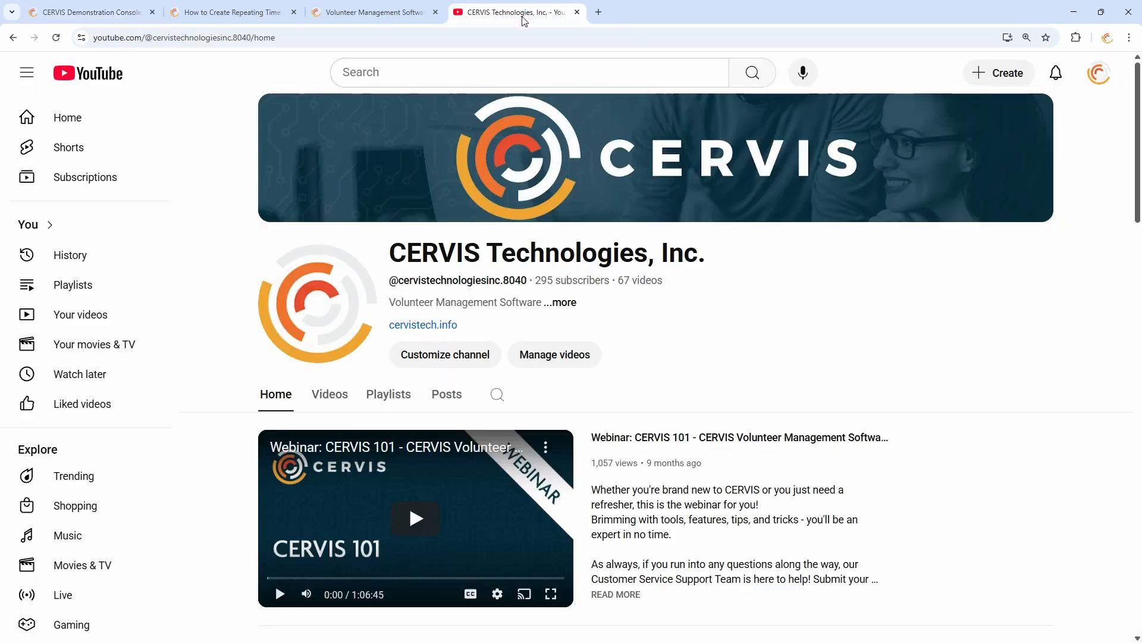
pyautogui.scroll(-4, 222, 229)
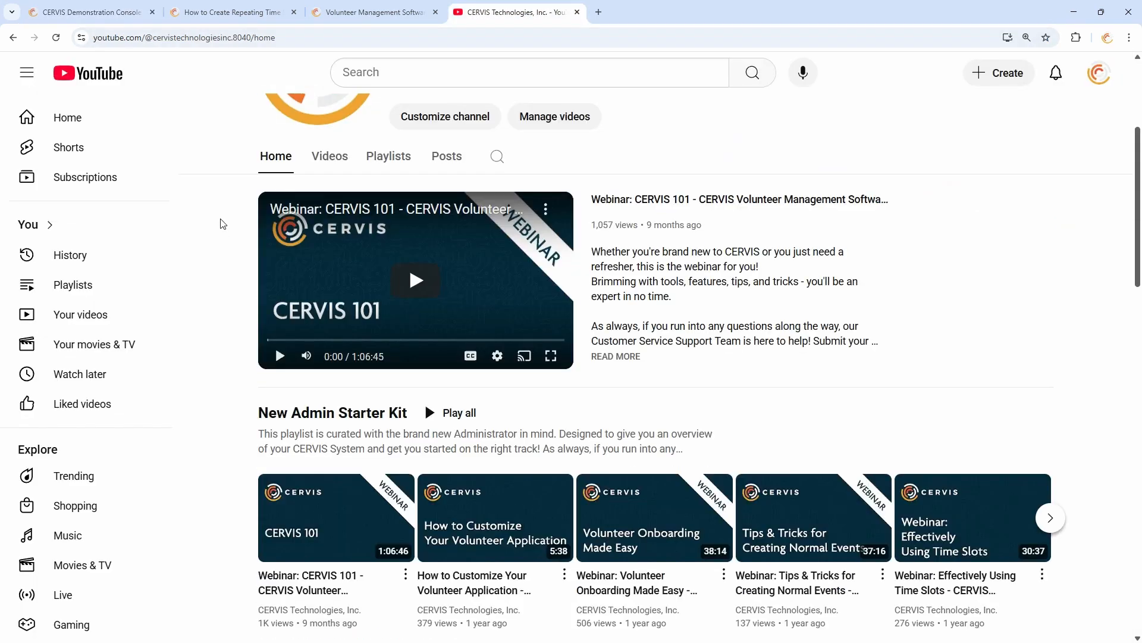
pyautogui.scroll(4, 226, 231)
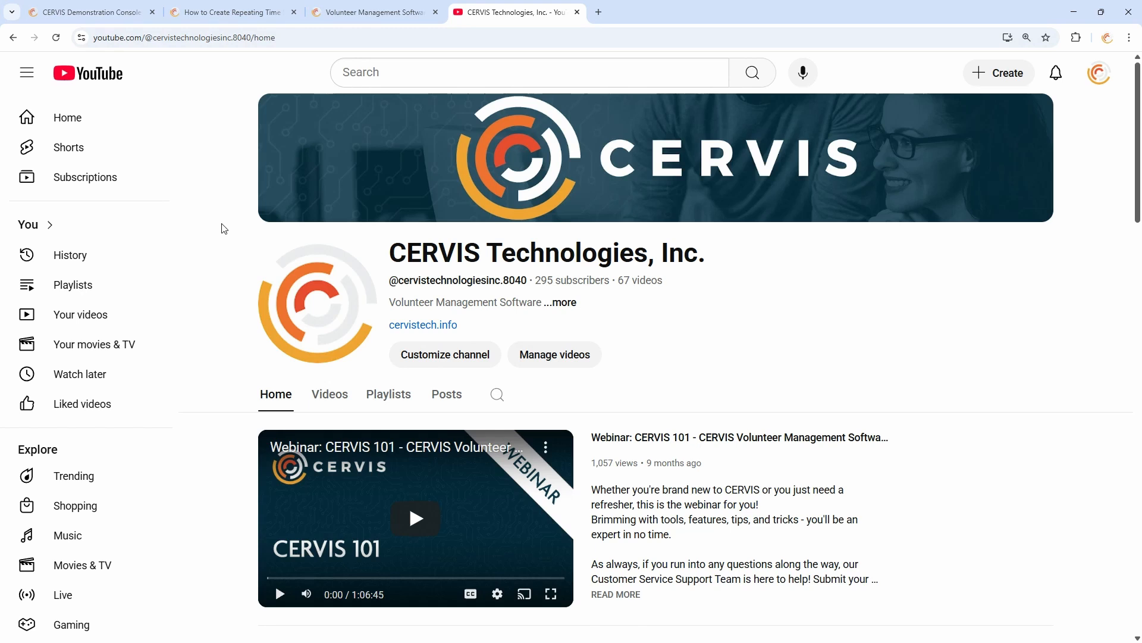
pyautogui.scroll(-5, 227, 238)
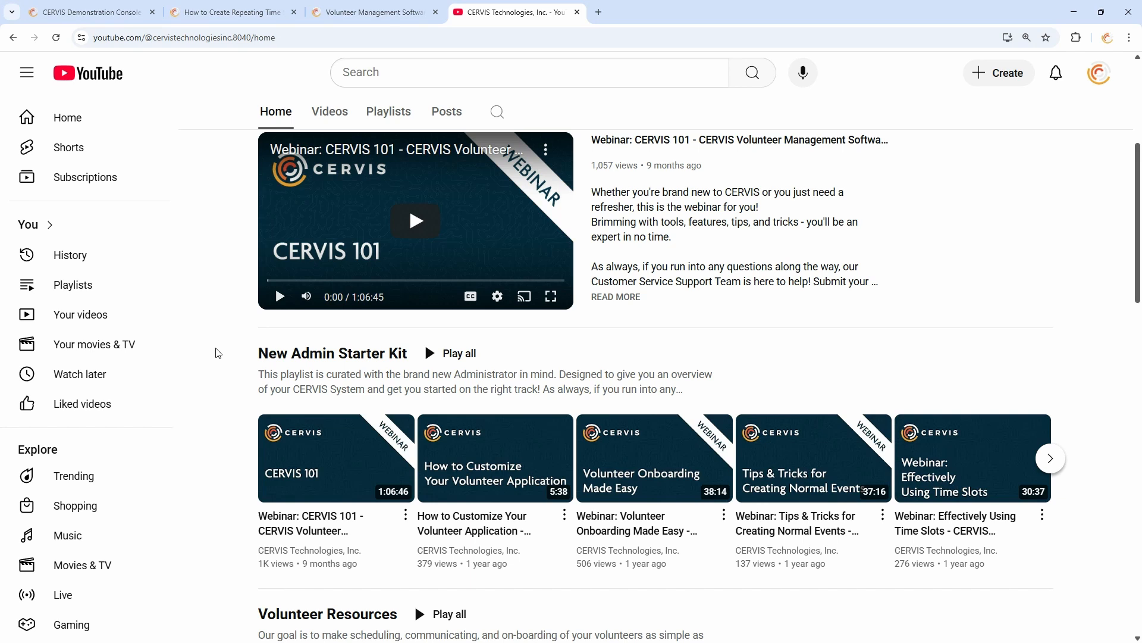
pyautogui.scroll(-4, 219, 363)
pyautogui.scroll(7, 224, 355)
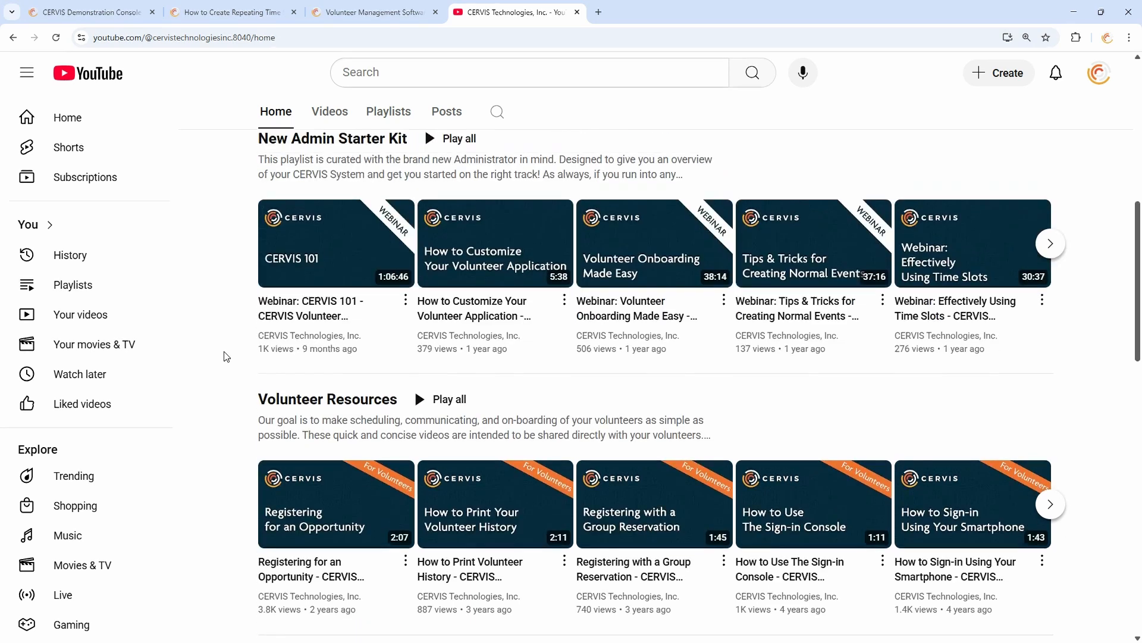
# Open the YouTube channel's full list of videos and browse the latest webinars.
pyautogui.click(323, 279)
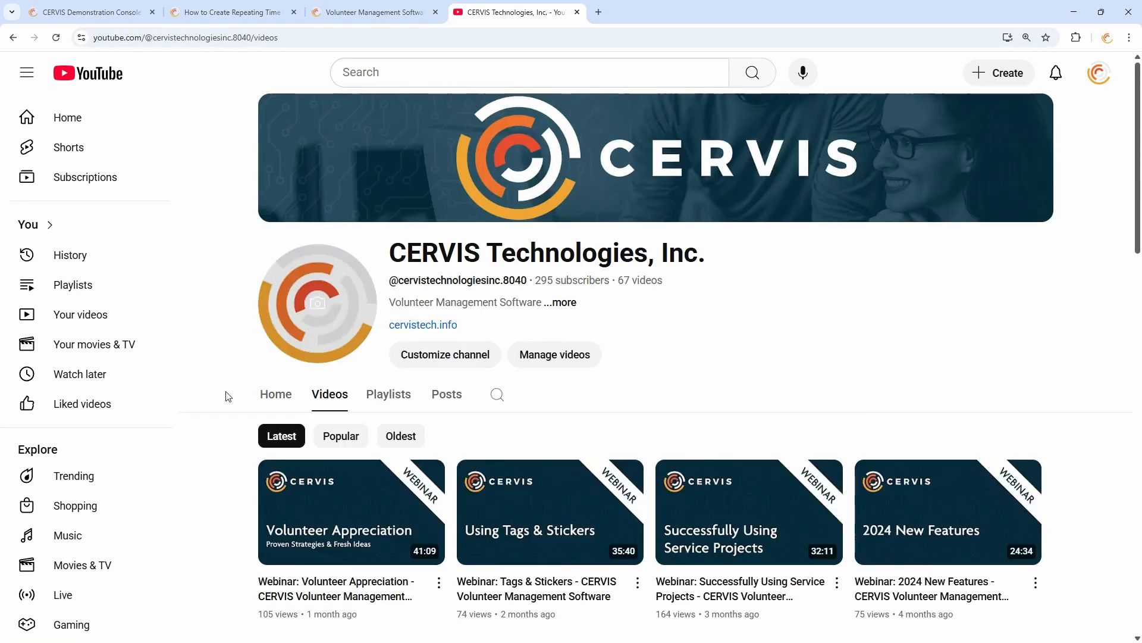
pyautogui.scroll(-2, 221, 391)
pyautogui.scroll(-1, 219, 393)
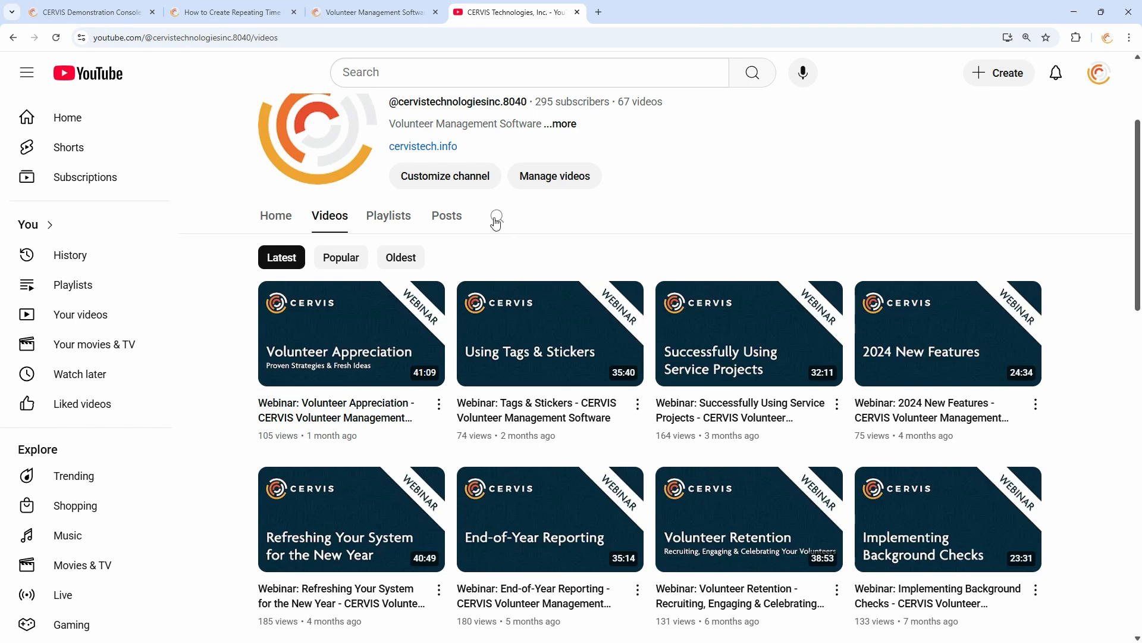
pyautogui.scroll(-3, 225, 275)
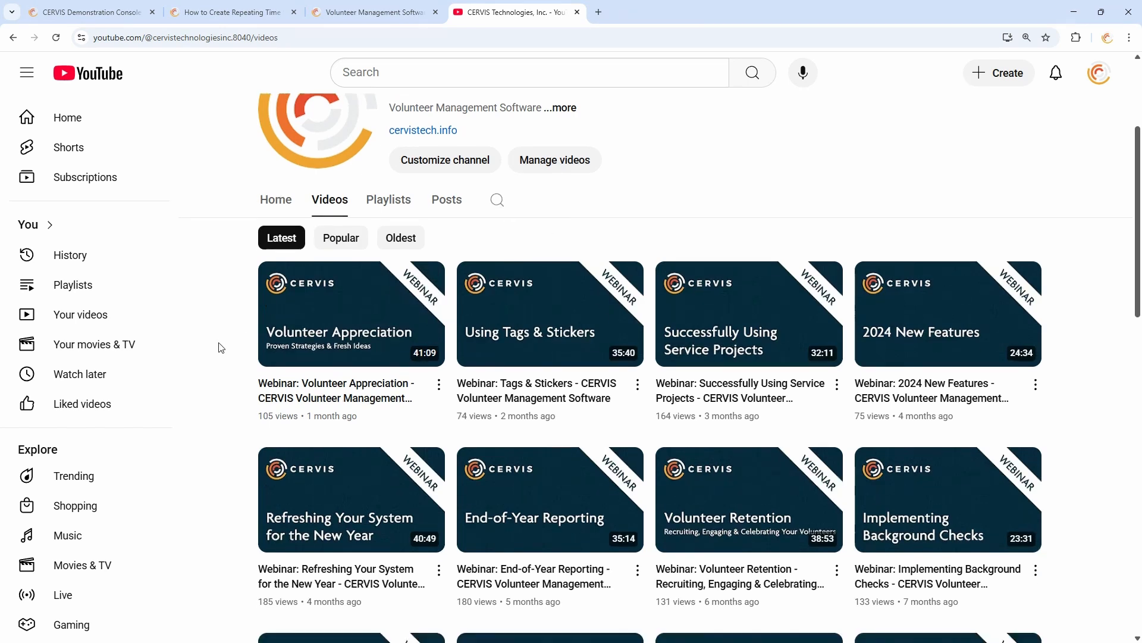
pyautogui.scroll(5, 229, 279)
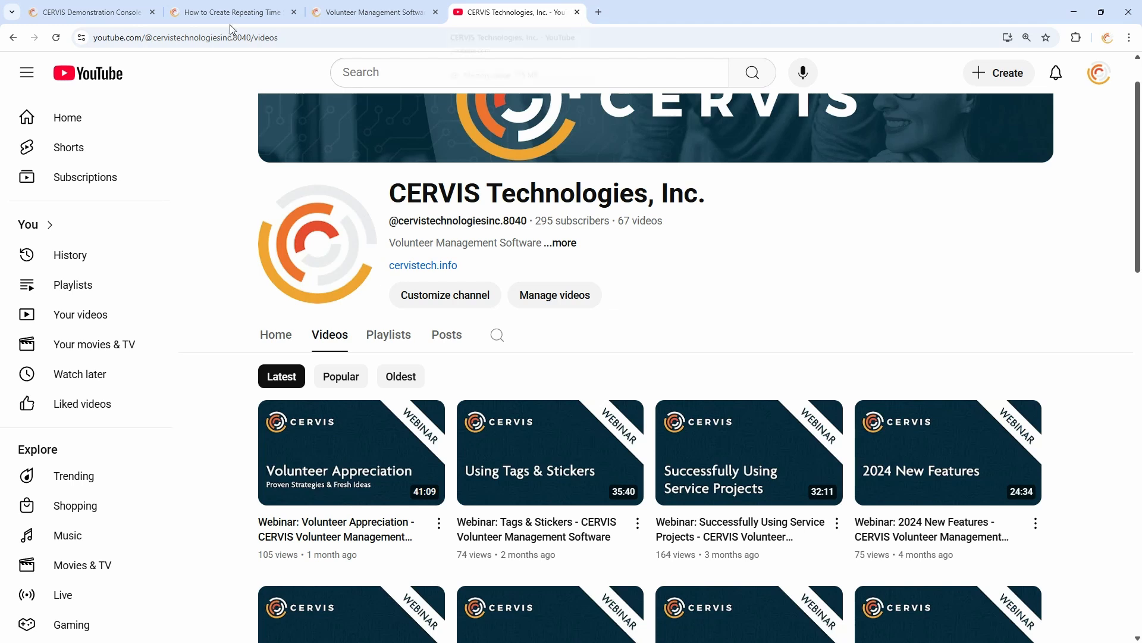
# Switch back to the CERVIS console and show the opportunity search result listing with its advanced options.
pyautogui.click(64, 10)
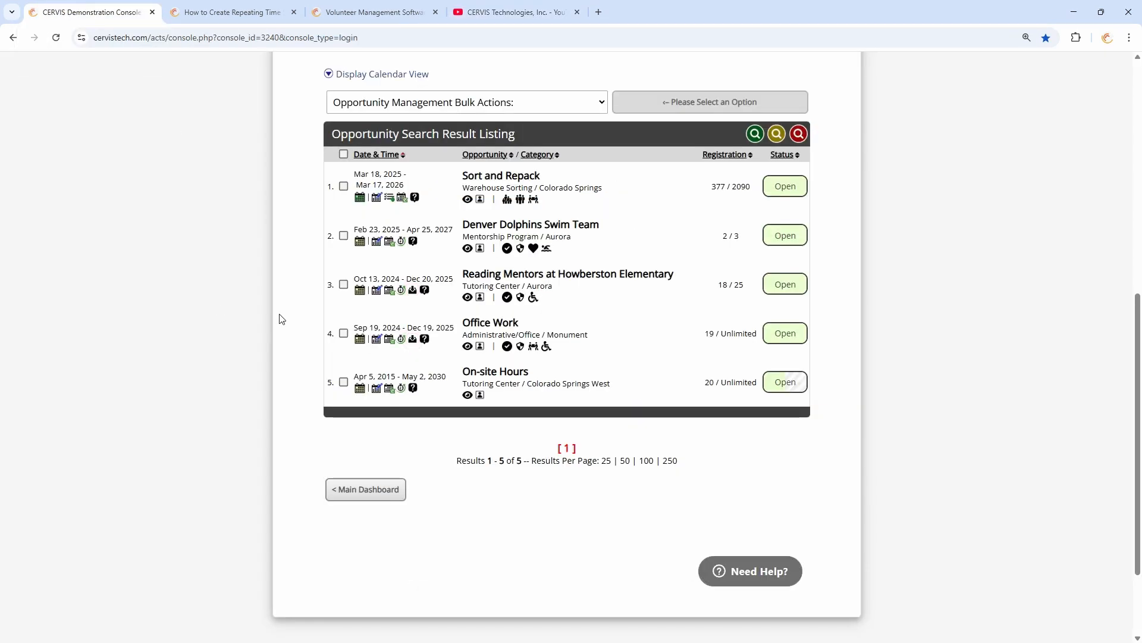
pyautogui.scroll(1, 281, 328)
pyautogui.scroll(2, 282, 329)
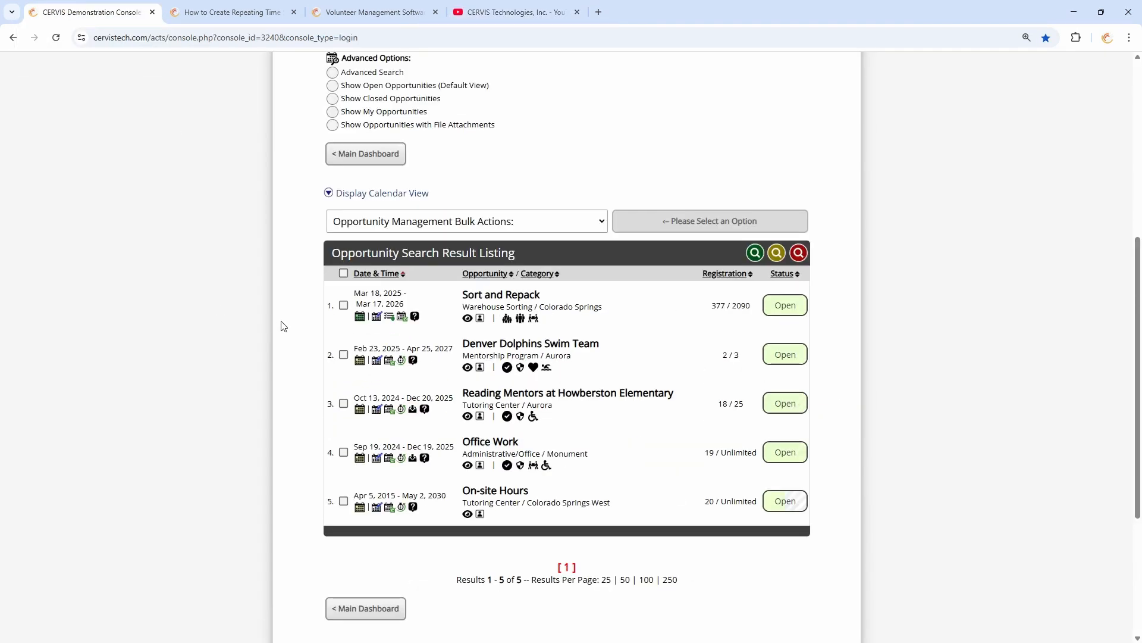